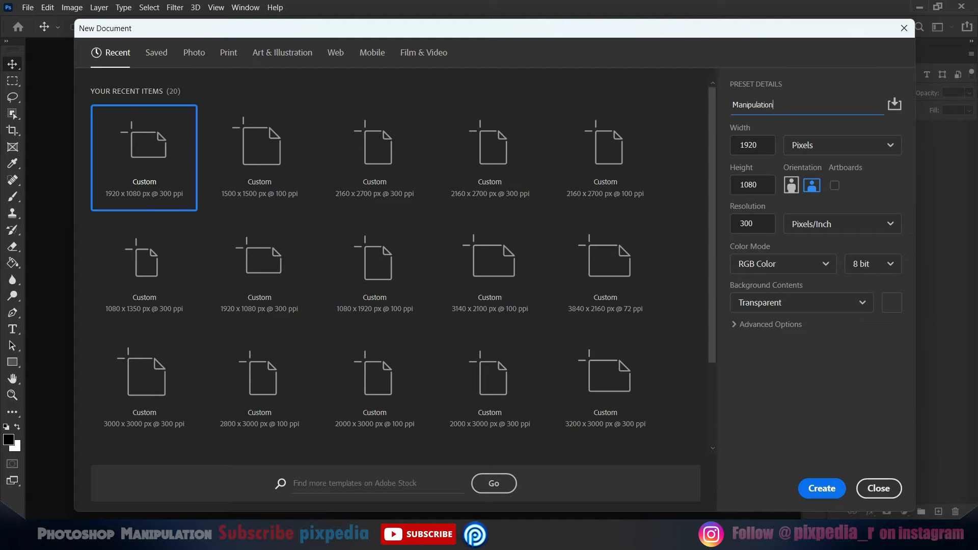
Create the transparent 1920 x 1080 px, 300 ppi document named Manipulation and open Jungle.jpg.
click(822, 490)
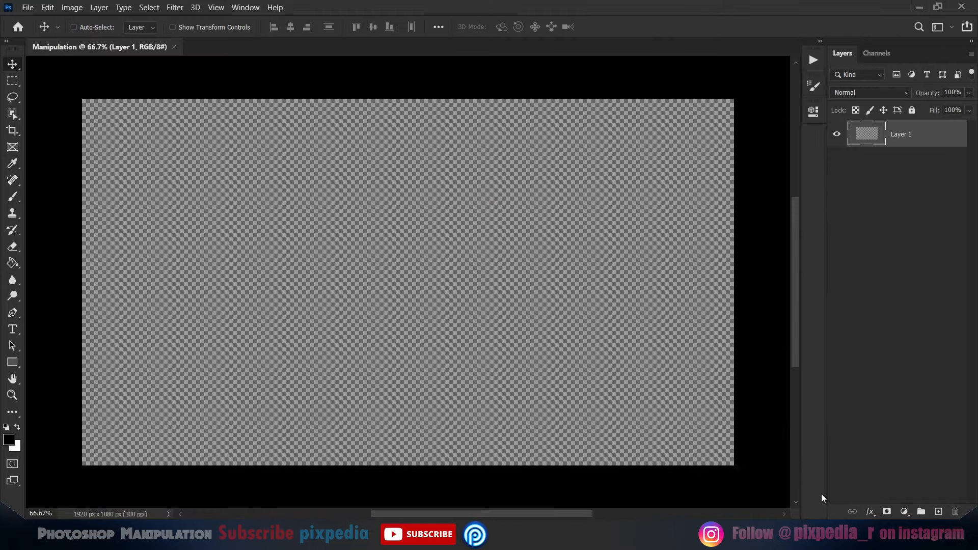
key(ctrl+o)
click(235, 117)
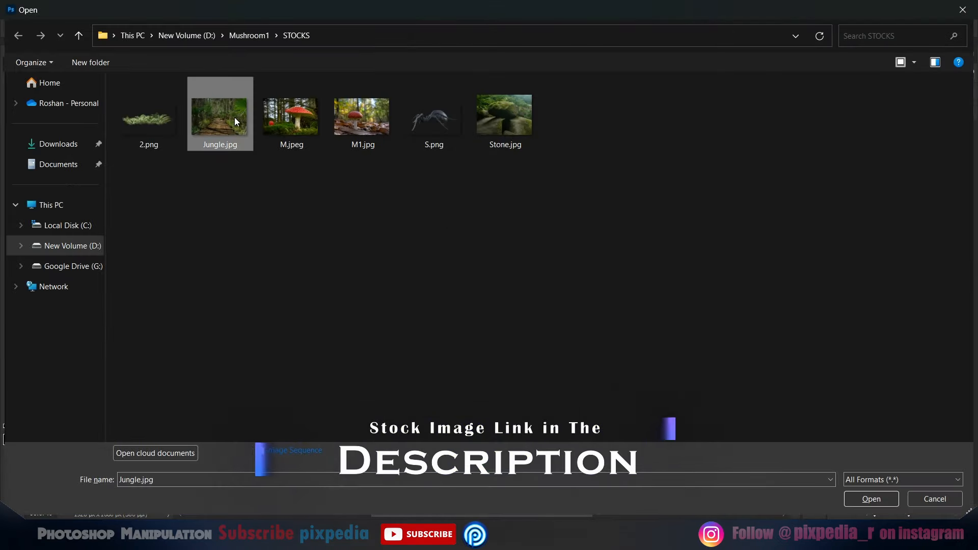
click(871, 498)
In the Camera Raw Filter, set Temperature and Tint -28, Exposure -1.50, Contrast +28, Highlights and Whites +17, Shadows -60, Blacks -5, Texture +32.
click(174, 8)
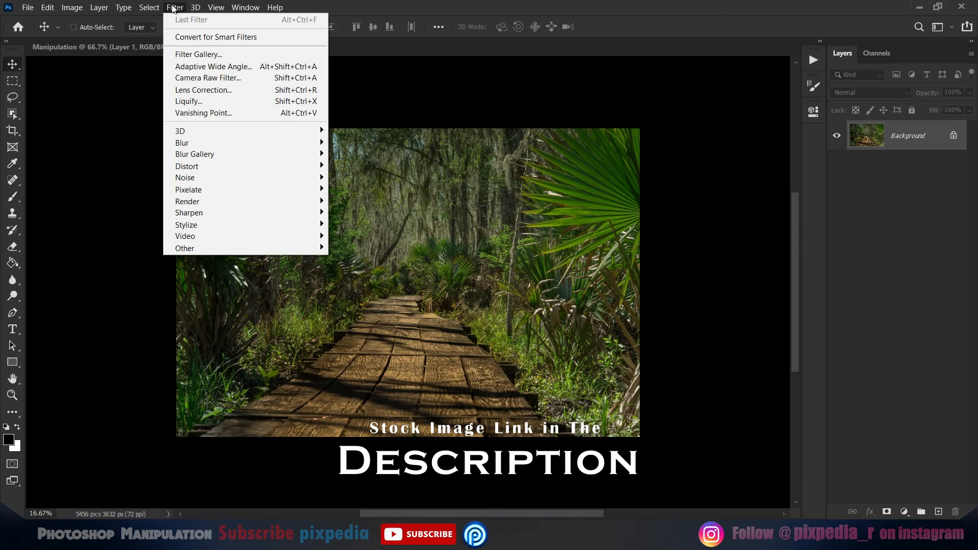
click(218, 78)
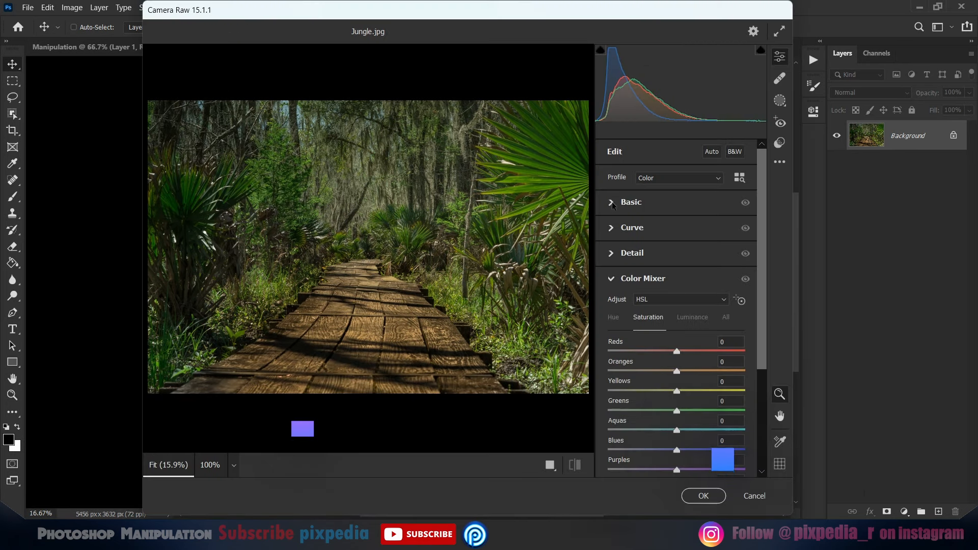
drag(677, 202, 668, 203)
drag(676, 254, 656, 253)
drag(677, 273, 696, 274)
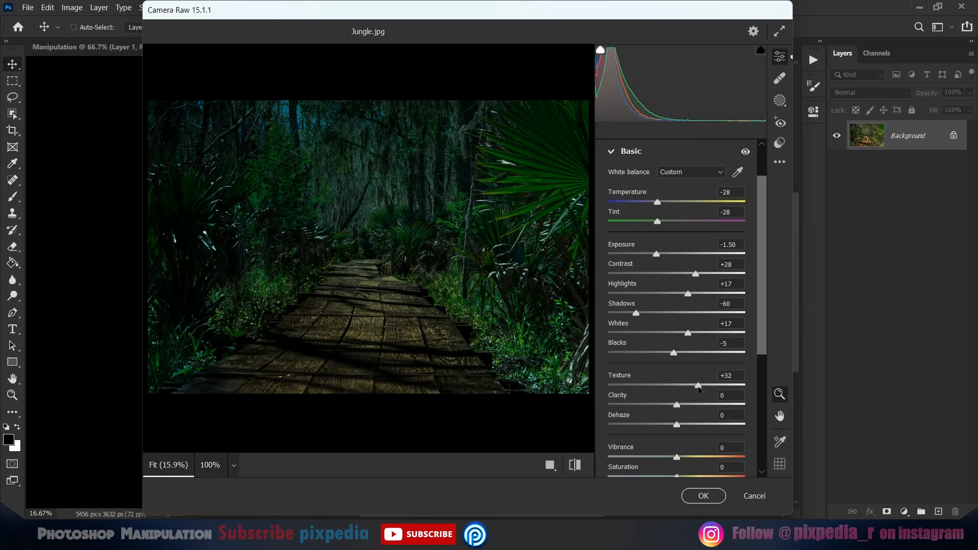
Set the Color Mixer saturation to Yellows +39, Greens +74, Aquas +46, Blues +23, Purples +36 and Magentas +1.
scroll(666, 406, down, 5)
click(643, 334)
scroll(633, 258, down, 2)
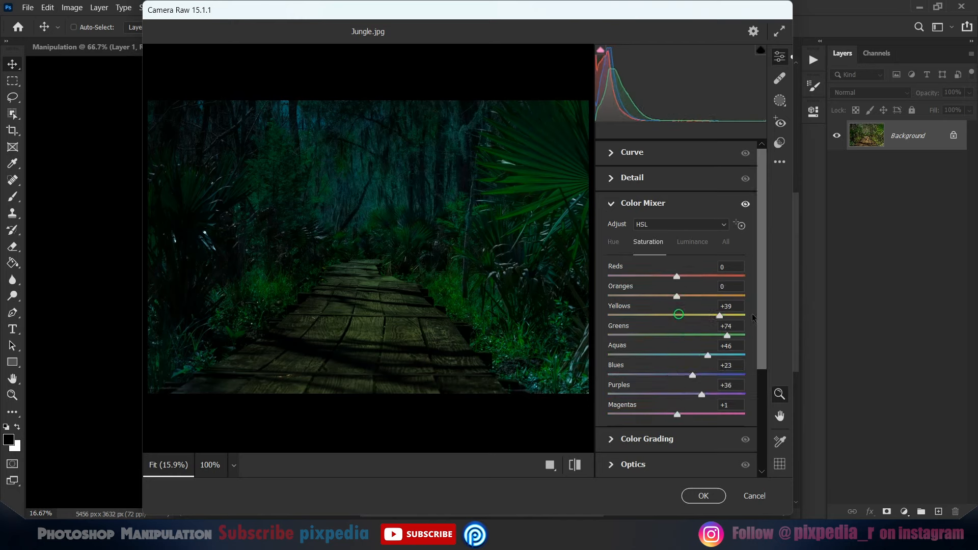
Set the Blue Primary calibration to Hue -29 and Saturation +24, and apply the Camera Raw grading.
scroll(637, 304, down, 10)
drag(676, 466, 693, 466)
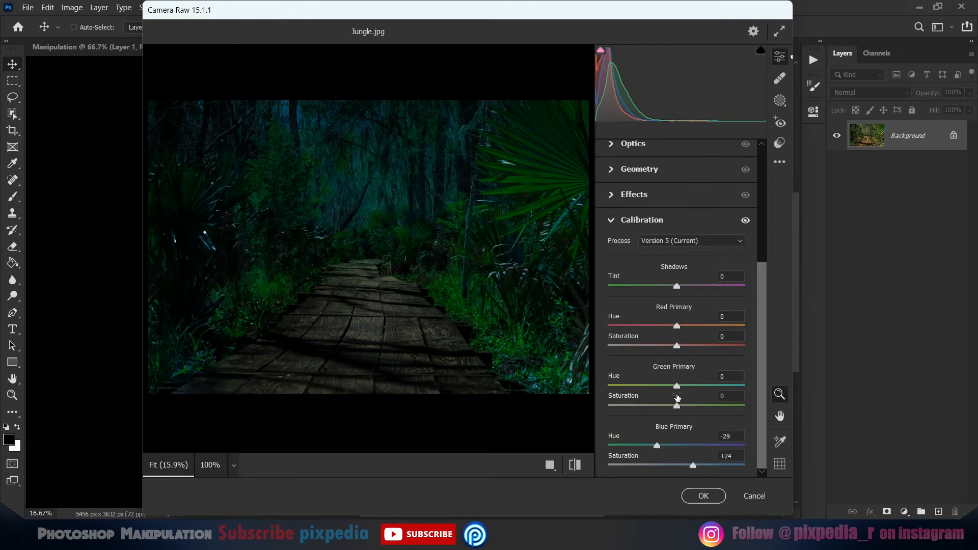
click(642, 220)
click(704, 496)
Copy the whole graded jungle image and paste it into the Manipulation document.
key(ctrl+a)
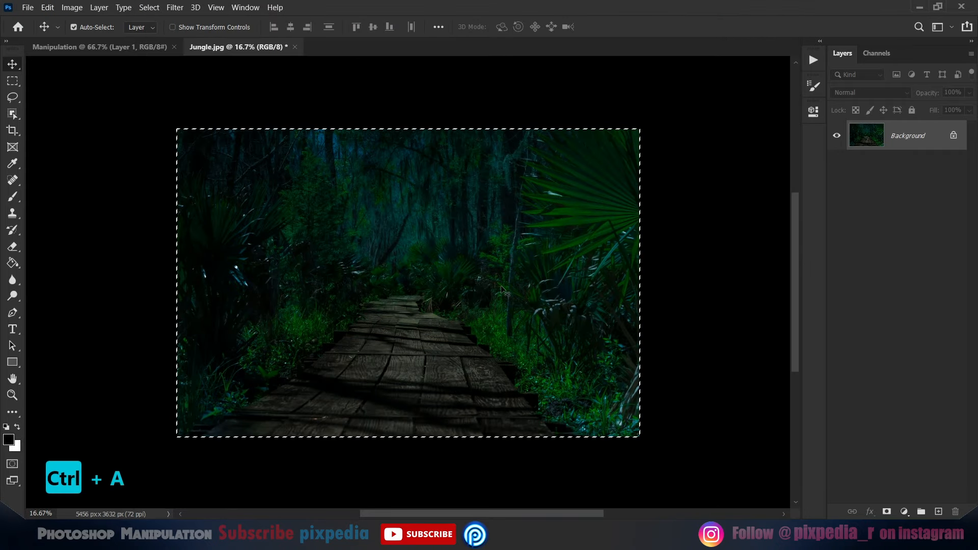
key(ctrl+d)
key(ctrl+Tab)
key(ctrl+v)
Scale the pasted jungle image to about 65%, flip it horizontally and position it to fill the canvas.
key(ctrl+t)
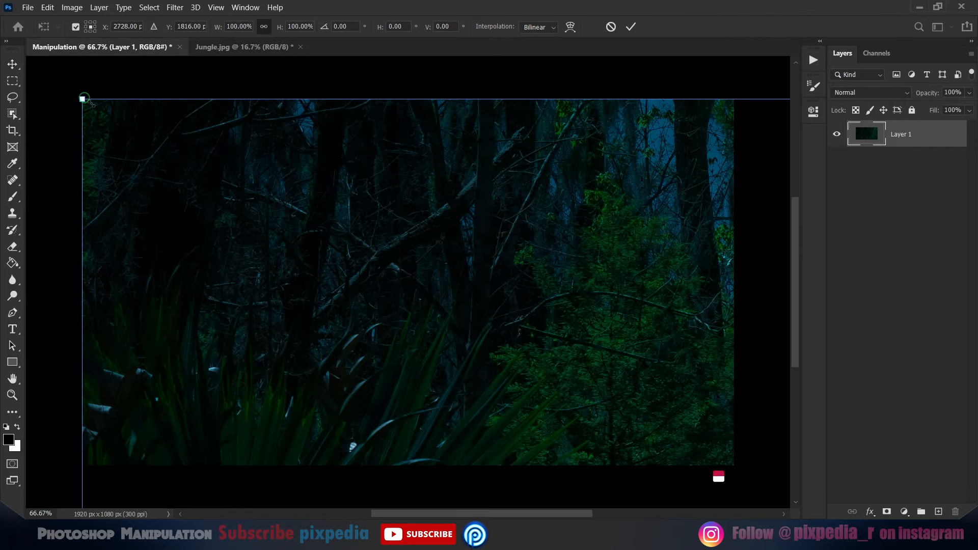
drag(83, 98, 320, 280)
drag(646, 347, 238, 181)
drag(512, 247, 494, 250)
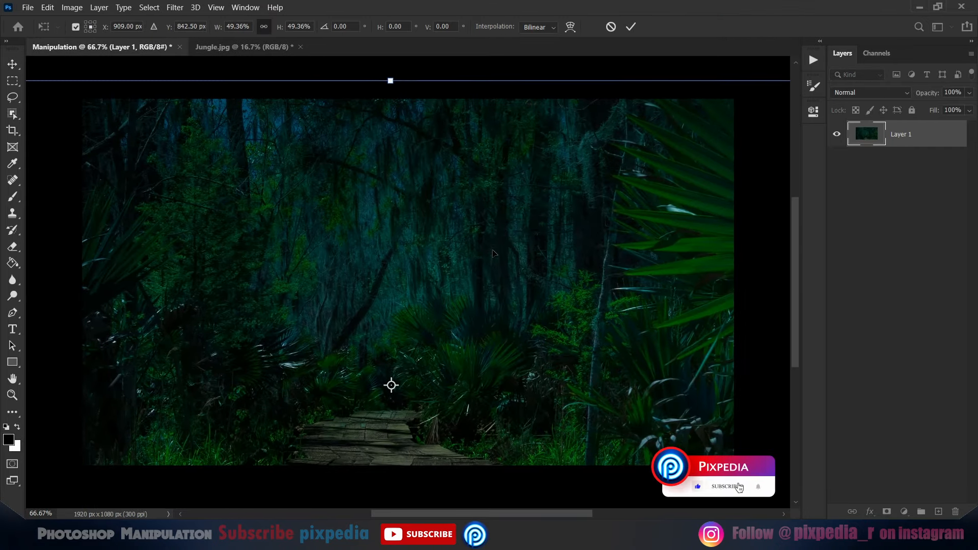
scroll(493, 251, down, 6)
drag(693, 155, 776, 97)
drag(491, 263, 501, 308)
right_click(389, 272)
click(426, 485)
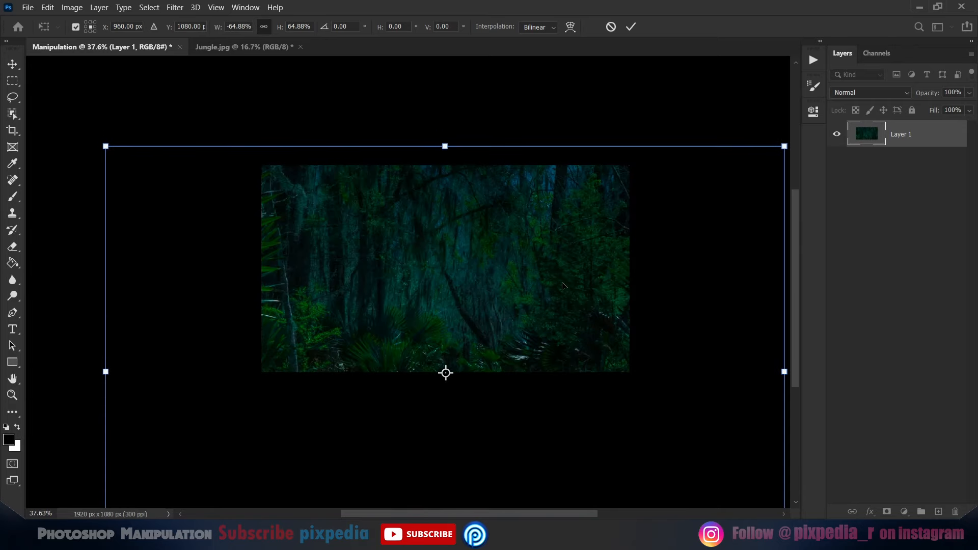
drag(563, 282, 539, 285)
Apply a Lens Blur to the jungle layer with Radius 95, Blade Curvature 80, Rotation 234, Brightness 100 and Threshold 20.
click(175, 7)
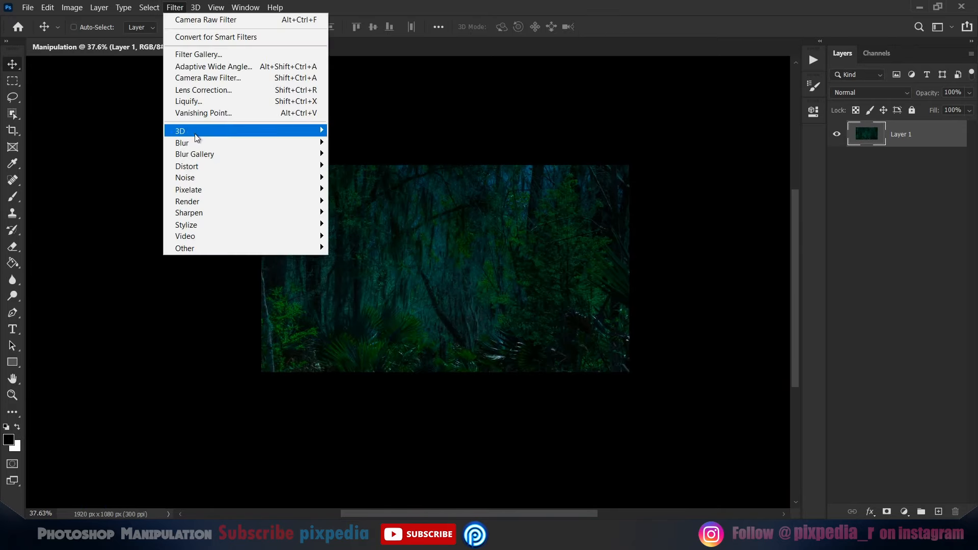
mouse_move(203, 142)
click(359, 199)
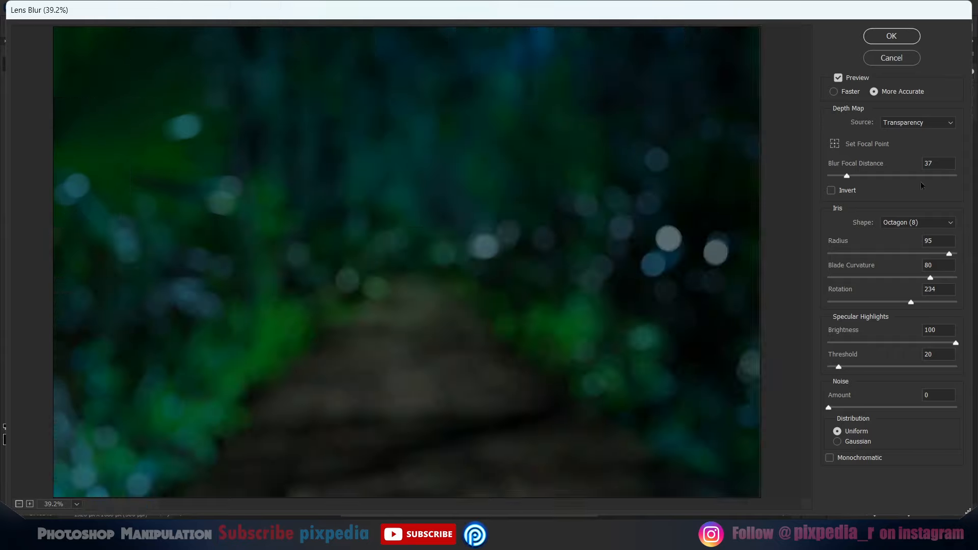
click(892, 37)
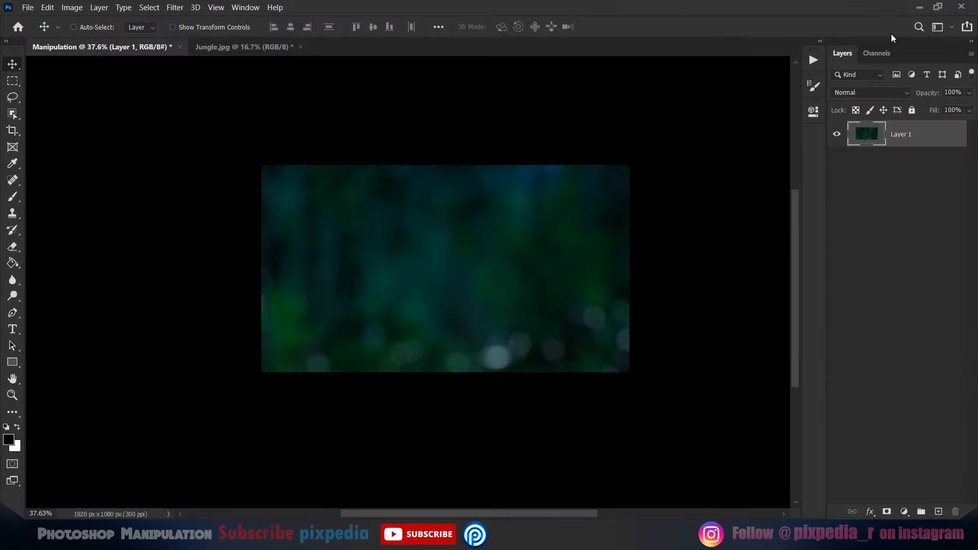
Flip the blurred jungle background horizontally and reposition it so the bokeh spots and path fill the canvas.
drag(514, 270, 388, 226)
key(ctrl+t)
right_click(448, 230)
click(479, 443)
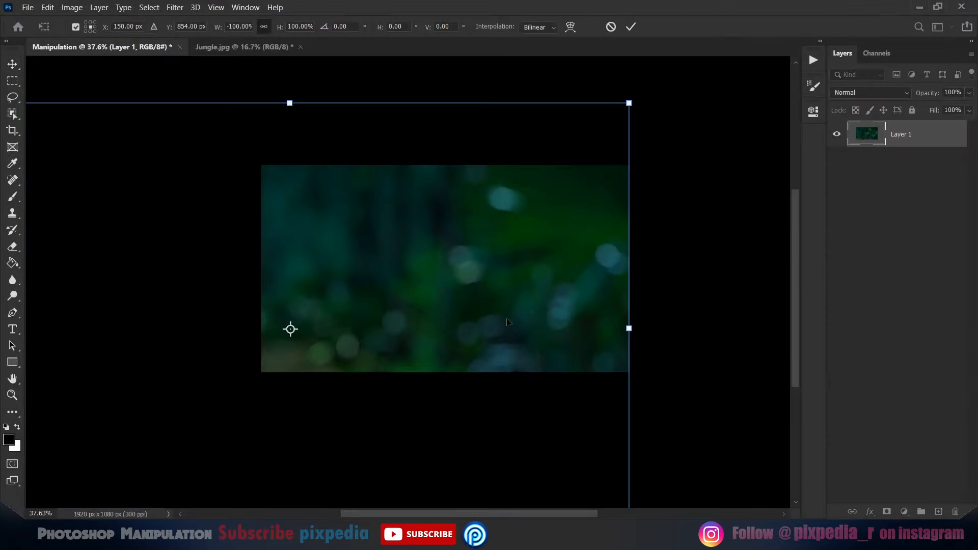
scroll(481, 332, up, 1)
drag(479, 294, 605, 273)
key(Return)
scroll(606, 274, up, 3)
Open 2.png, select the ferns and paste them into the Manipulation document.
key(ctrl+o)
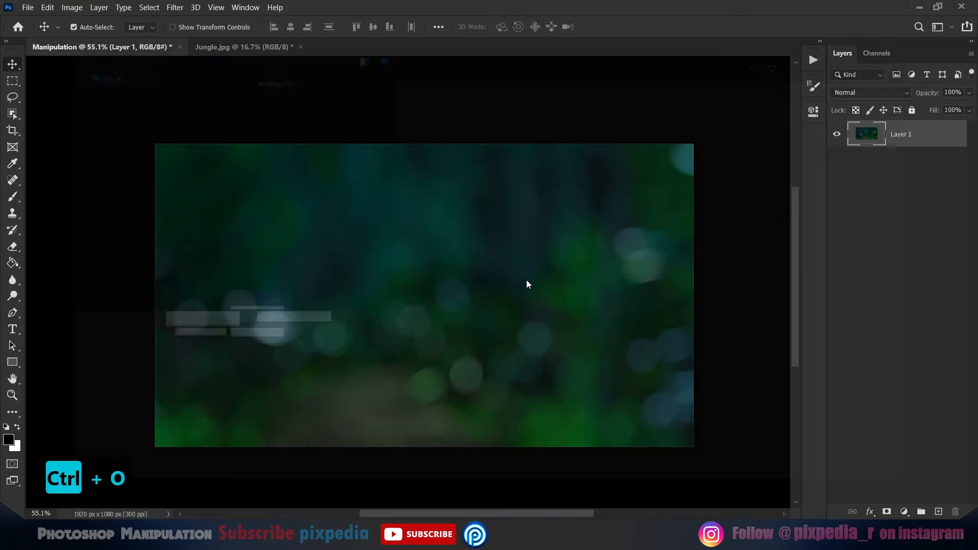
double_click(155, 133)
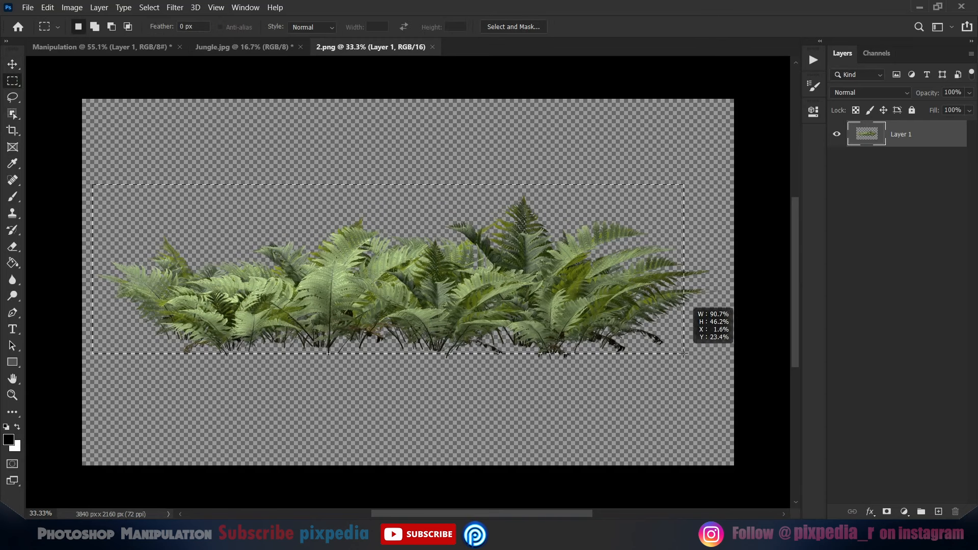
key(ctrl+c)
key(ctrl+d)
key(ctrl+Tab)
key(ctrl+v)
Scale the ferns to about 37% and place them in the lower right corner of the canvas.
key(ctrl+t)
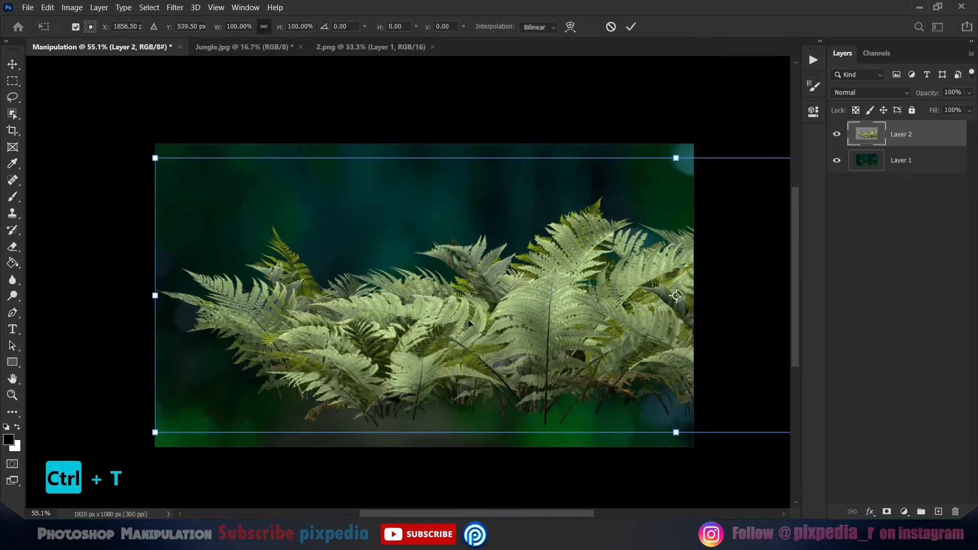
drag(153, 153, 474, 275)
drag(613, 282, 641, 384)
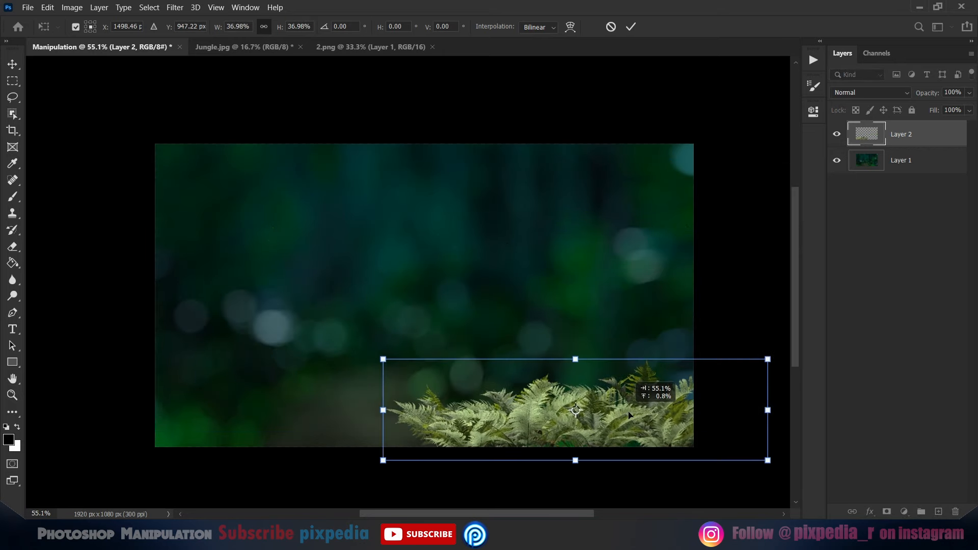
key(Return)
Duplicate the fern layer, enlarge and mirror the copy to about 117% with a slight tilt, and place it at the canvas's lower left.
key(ctrl+j)
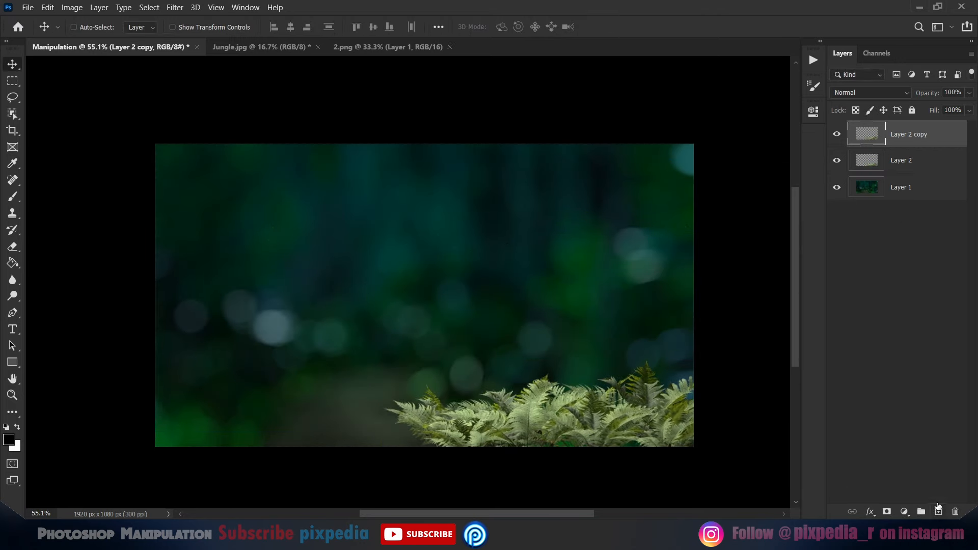
drag(560, 408, 316, 410)
key(ctrl+t)
drag(545, 337, 420, 395)
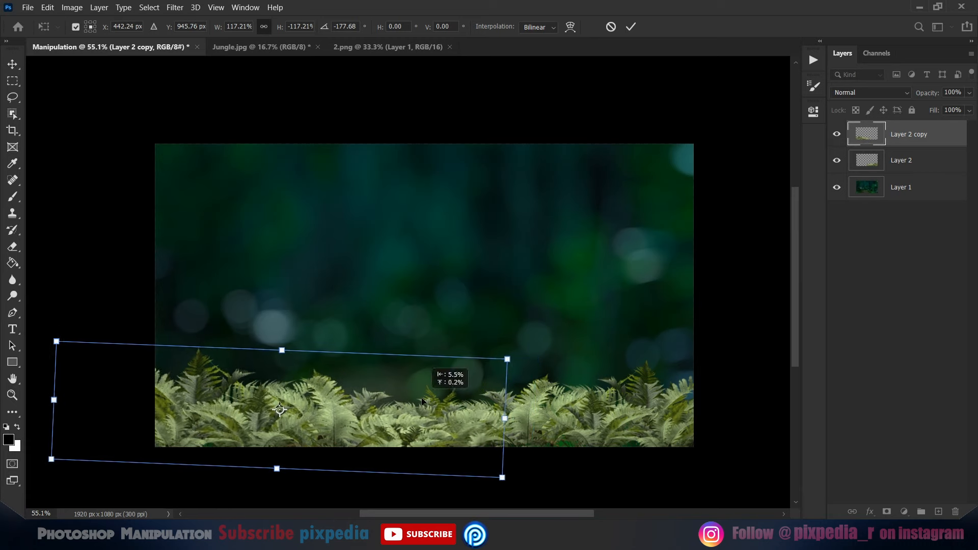
click(631, 27)
Duplicate the left ferns, scale the copy to about 66% and move its layer below the other fern layers.
key(ctrl+t)
drag(504, 345, 428, 369)
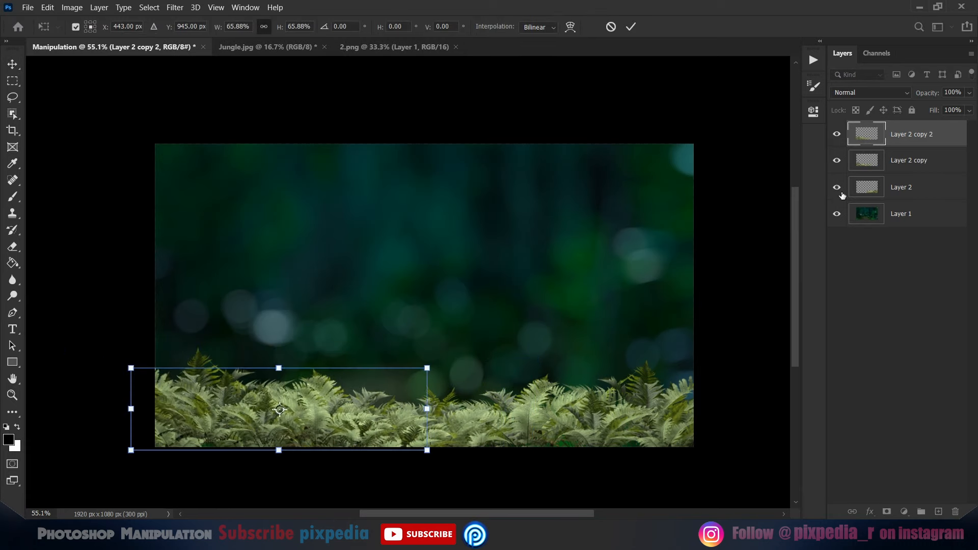
key(Return)
drag(917, 135, 917, 199)
Raise the small fern copy behind the left front ferns and adjust its size and position to form a back row.
drag(386, 397, 332, 362)
key(ctrl+t)
drag(373, 334, 388, 330)
drag(297, 367, 291, 334)
drag(382, 386, 406, 393)
drag(367, 374, 366, 397)
drag(404, 315, 406, 313)
click(632, 27)
Duplicate the back fern row, move the copy to the canvas's right half and flip it horizontally.
key(ctrl+j)
key(ctrl+t)
drag(214, 361, 484, 380)
right_click(487, 381)
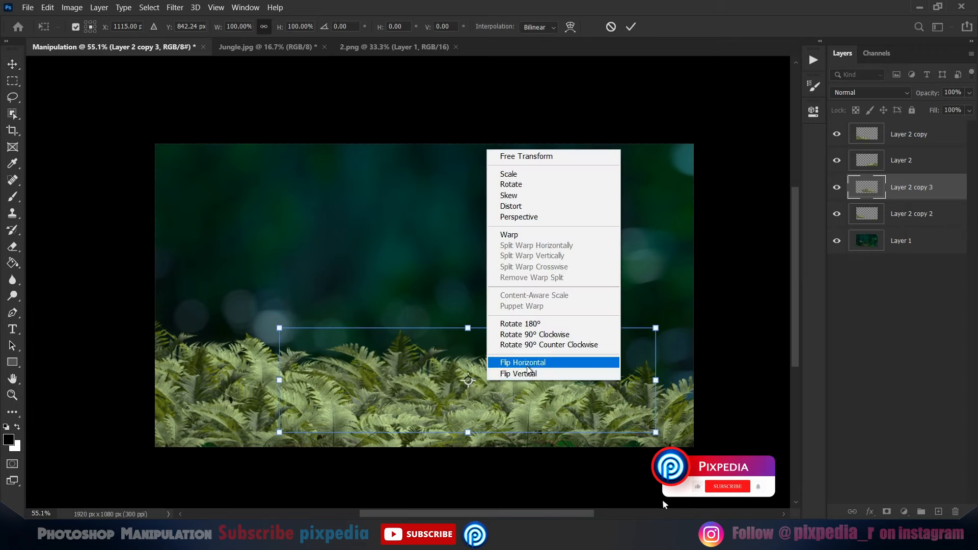
click(557, 363)
key(Return)
Merge the two back fern layers into one layer and the two front fern layers into another.
key(ctrl+e)
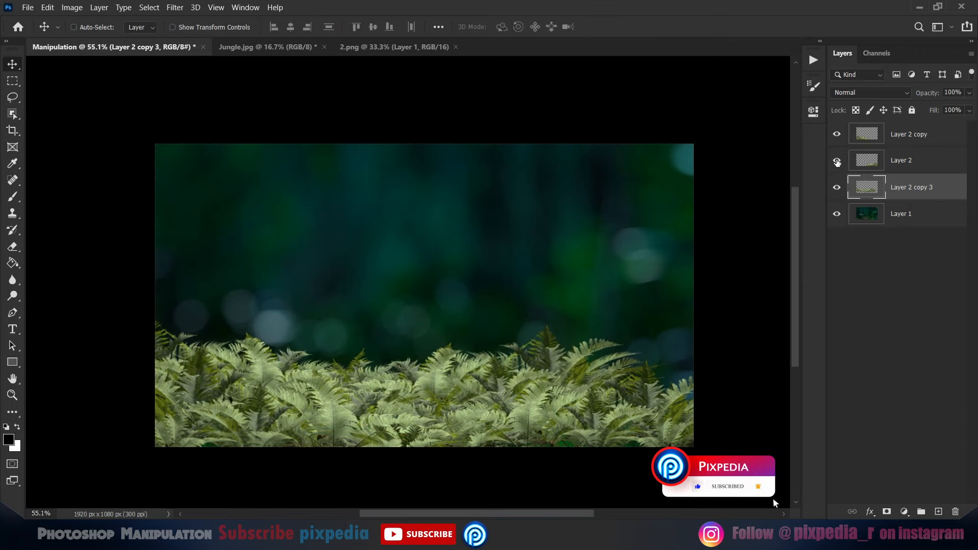
click(901, 160)
shift+click(906, 134)
key(ctrl+e)
Duplicate the front fern layer, enlarge the copy to about 206%, bend it downward with an Arc warp and place it along the bottom edge.
key(ctrl+j)
key(ctrl+t)
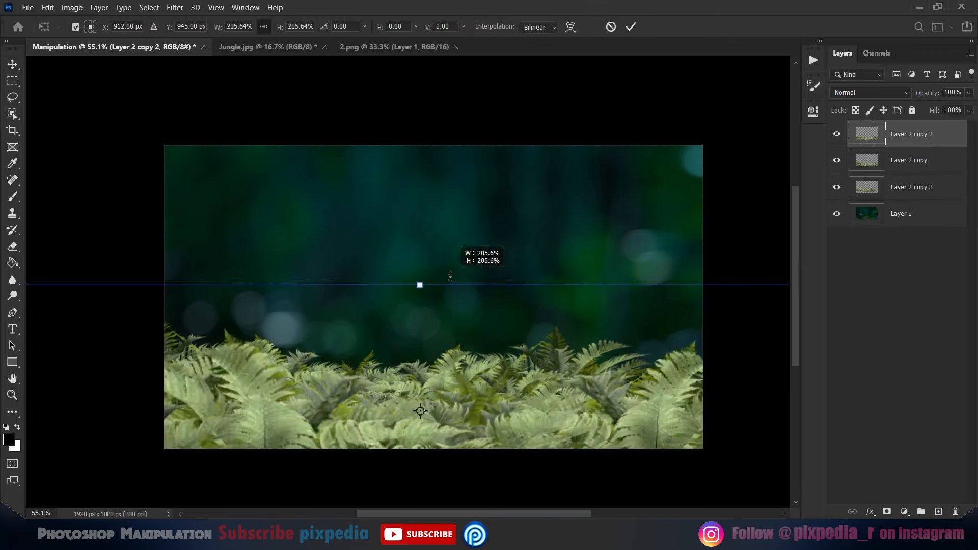
drag(451, 276, 406, 295)
click(570, 26)
click(304, 26)
click(294, 58)
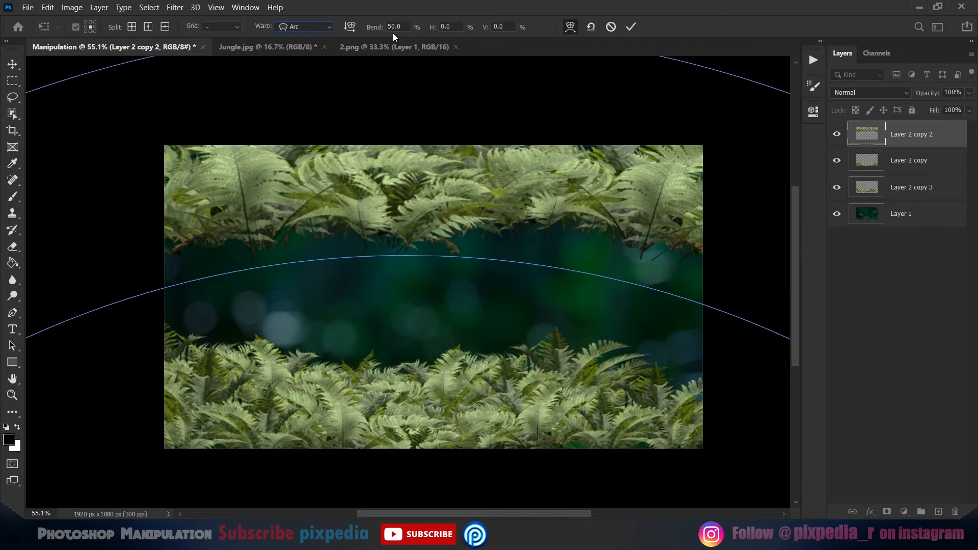
drag(406, 256, 407, 322)
drag(472, 395, 472, 400)
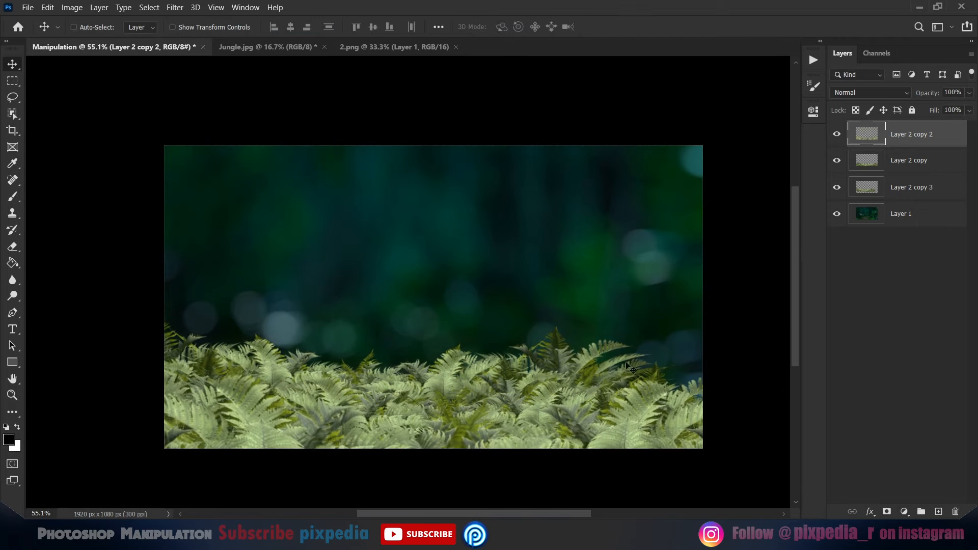
Flip the back fern row in Layer 2 copy 3 horizontally and enlarge it slightly across the canvas.
click(911, 187)
key(ctrl+t)
drag(547, 360, 610, 360)
right_click(609, 360)
click(645, 346)
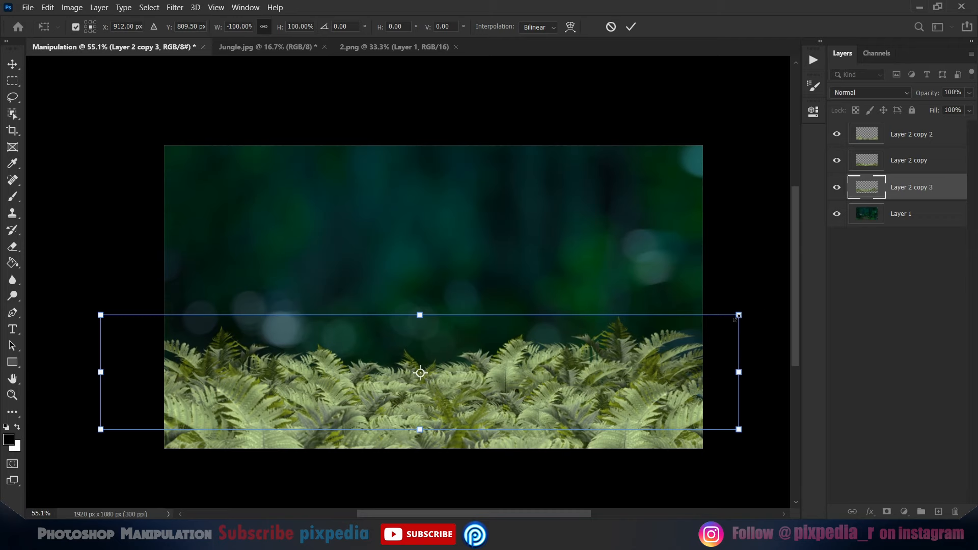
drag(739, 315, 748, 313)
drag(787, 272, 788, 273)
Group Layer 2 copy 3 and Layer 2 copy, and name the group FERN.
shift+click(902, 160)
key(ctrl+g)
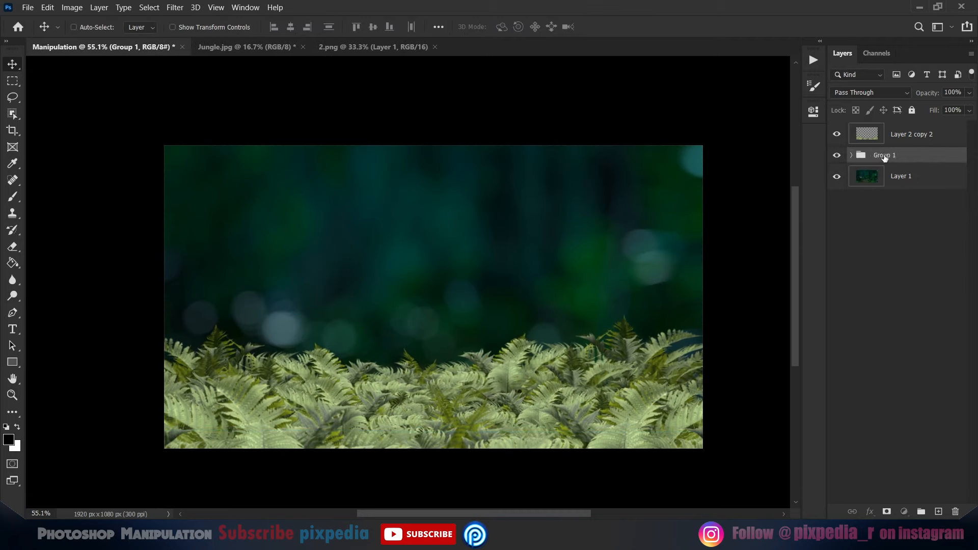
key(Return)
Add a Curves adjustment clipped to the FERN group and pull down its red and green highlights.
click(904, 512)
click(897, 350)
click(704, 327)
drag(779, 179, 779, 244)
drag(778, 181, 779, 227)
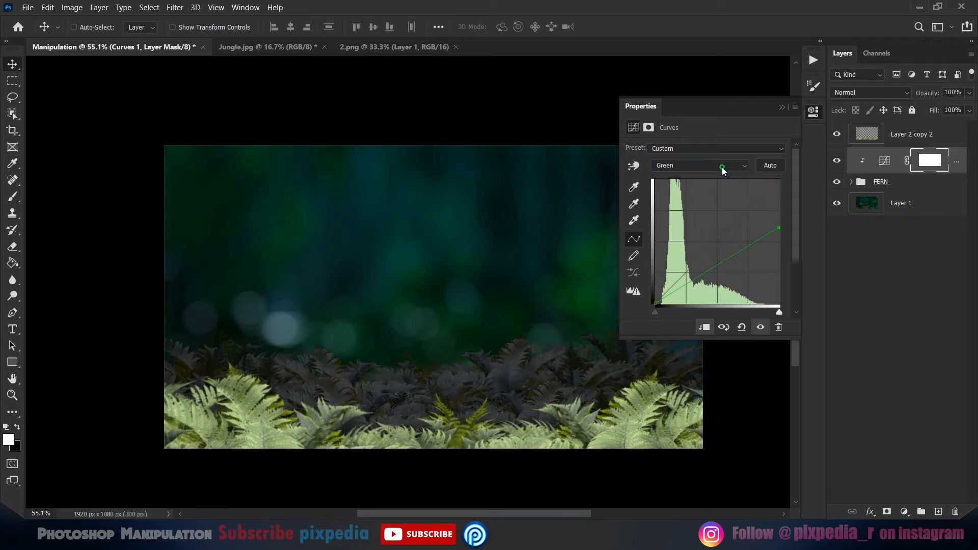
Darken the RGB curve of the FERN group's Curves adjustment by lowering its midtones.
key(alt+5)
click(711, 166)
click(711, 167)
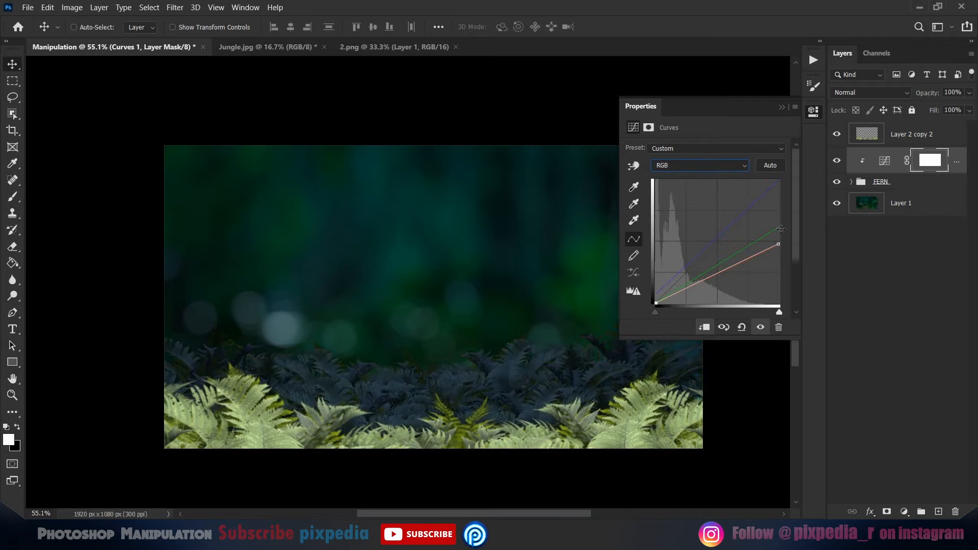
drag(713, 279, 725, 285)
click(782, 107)
Move the Curves adjustment into the FERN group and set the group's blend mode to Normal.
drag(887, 161, 886, 183)
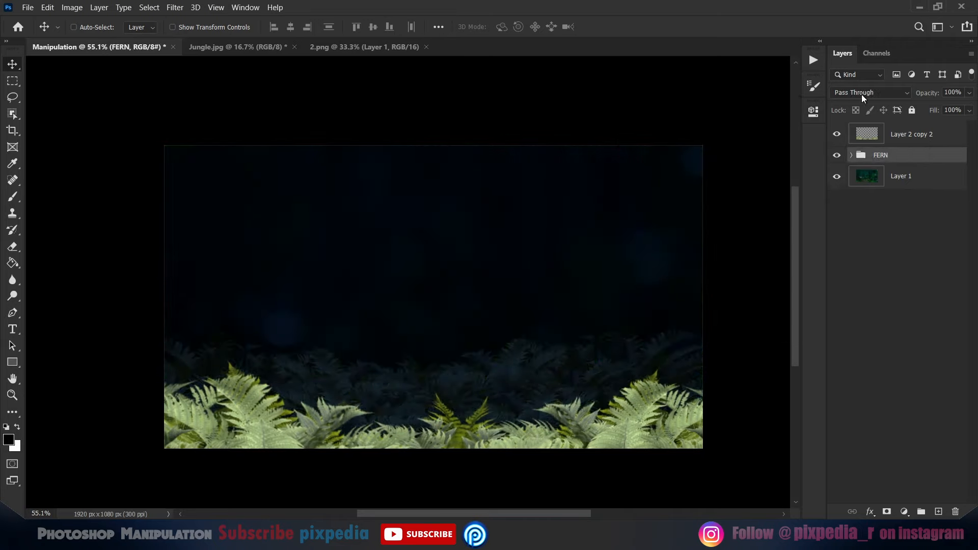
click(861, 94)
click(859, 105)
drag(486, 288, 511, 287)
scroll(510, 287, up, 1)
Add a Curves adjustment clipped to Layer 2 copy 2, strongly darken its RGB highlights, reduce its red channel and compare before and after.
click(847, 142)
click(905, 512)
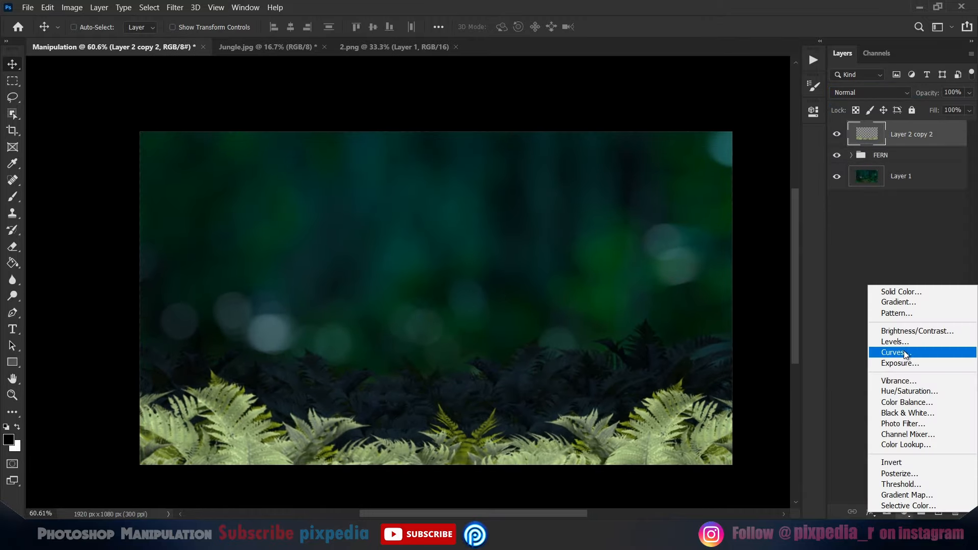
click(886, 372)
click(705, 327)
drag(778, 180, 794, 299)
click(685, 197)
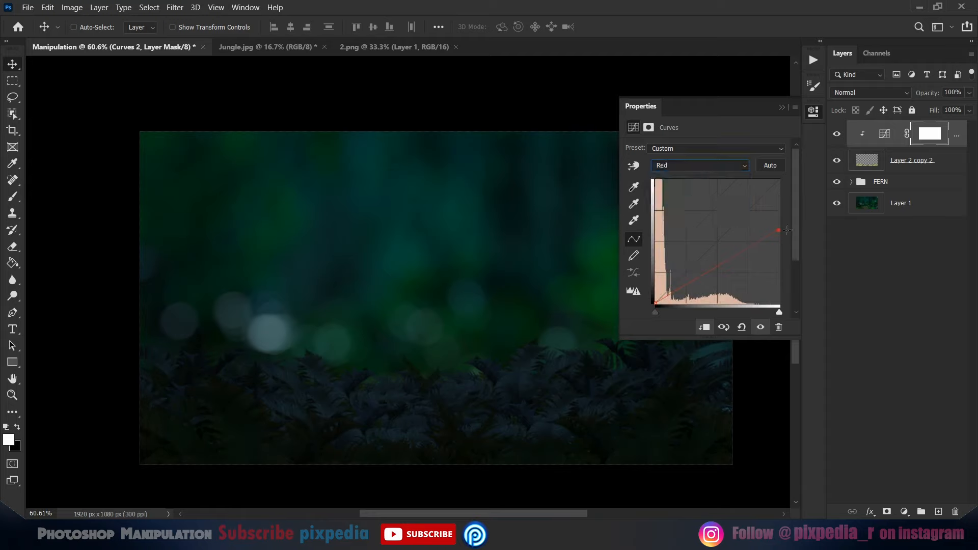
click(782, 107)
click(836, 134)
click(836, 134)
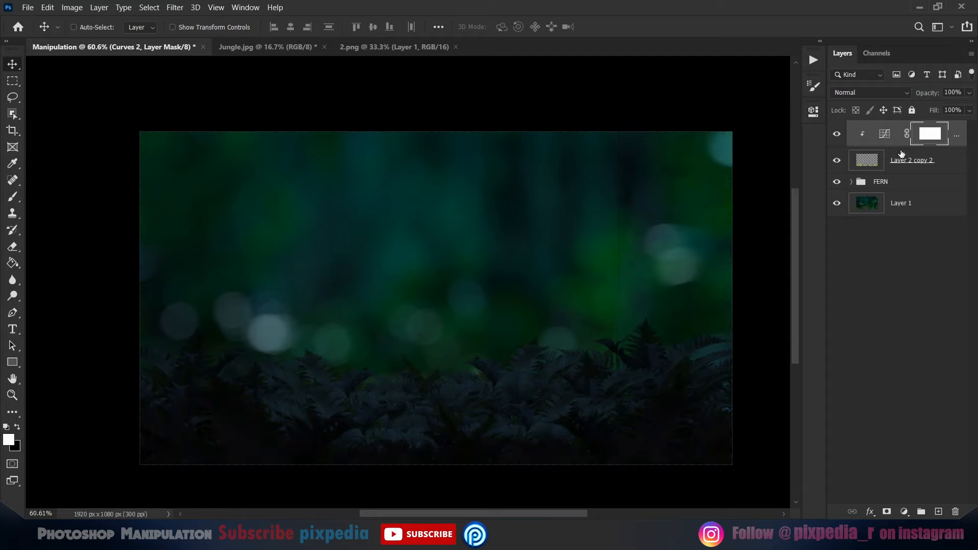
Free-transform Layer 2 copy 2 to adjust the foreground ferns along the bottom of the image.
click(948, 157)
key(ctrl+t)
scroll(498, 408, down, 14)
click(631, 26)
scroll(486, 407, up, 14)
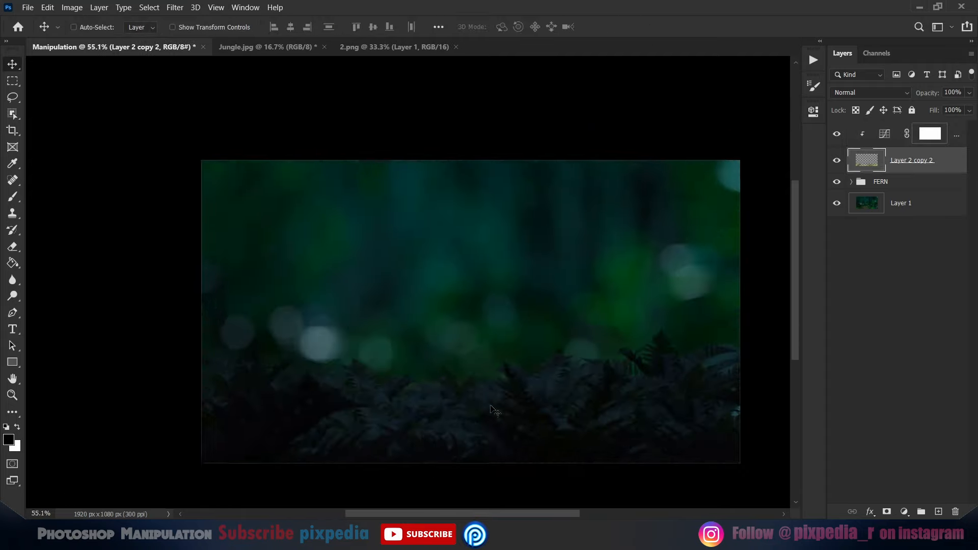
drag(504, 389, 461, 369)
Group Layer 2 copy 2 with its Curves adjustment and name the group Front Fern.
shift+click(948, 135)
click(921, 512)
double_click(887, 129)
text(Front)
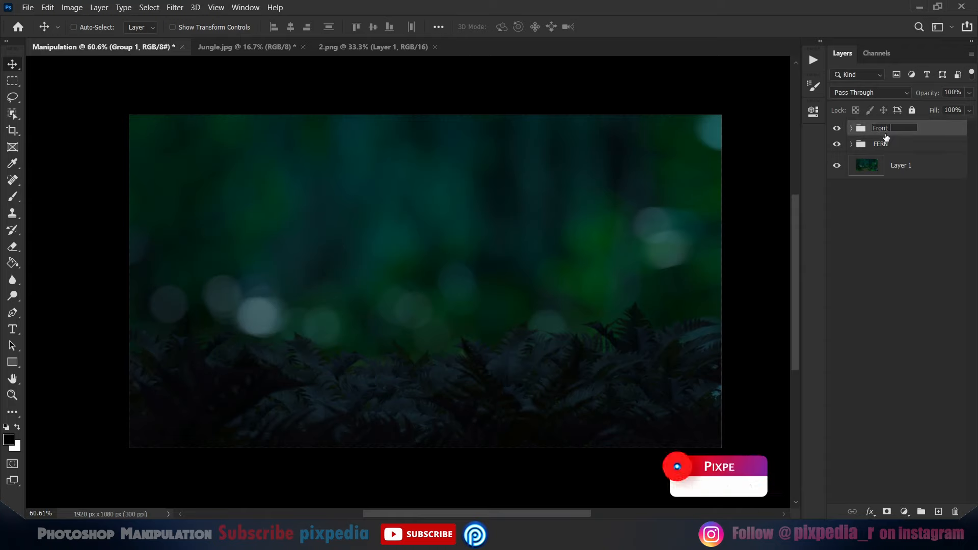
Apply a Gaussian Blur with a radius above 4.7 pixels to Layer 2 copy 2 in the Front Fern group.
click(851, 128)
click(917, 176)
click(174, 8)
mouse_move(199, 143)
click(358, 190)
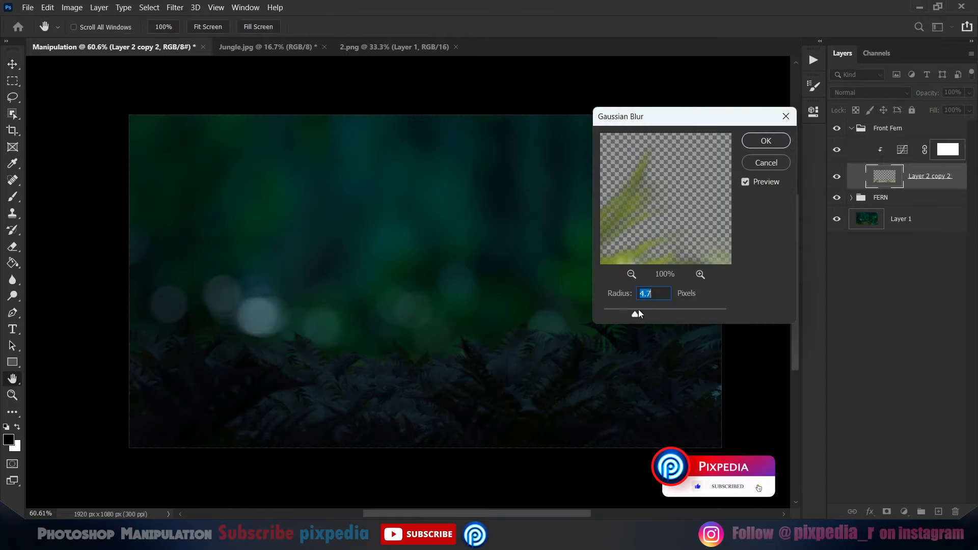
drag(638, 314, 654, 314)
click(765, 141)
Add a Curves adjustment above Layer 1 and lower the RGB, red and green curves to darken the background towards blue.
click(901, 219)
click(851, 128)
click(904, 512)
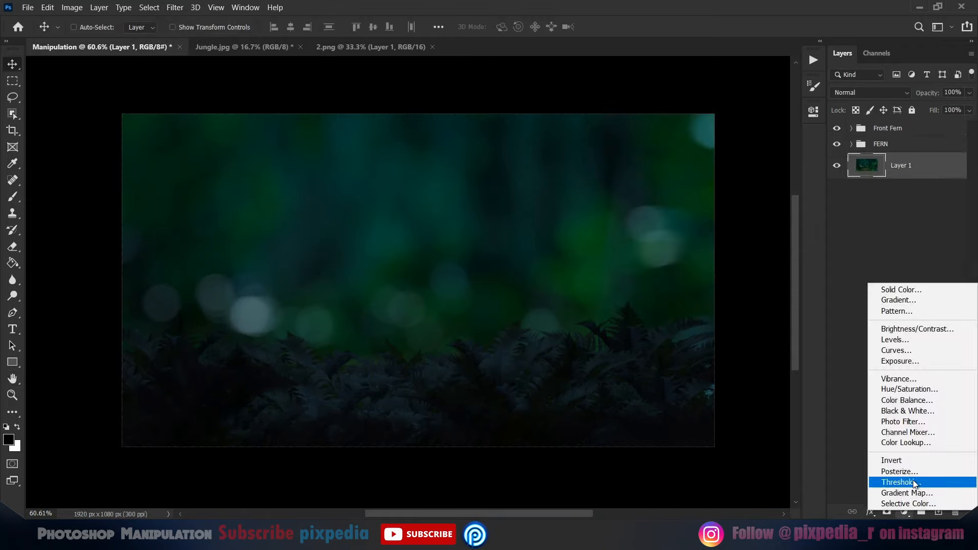
click(911, 347)
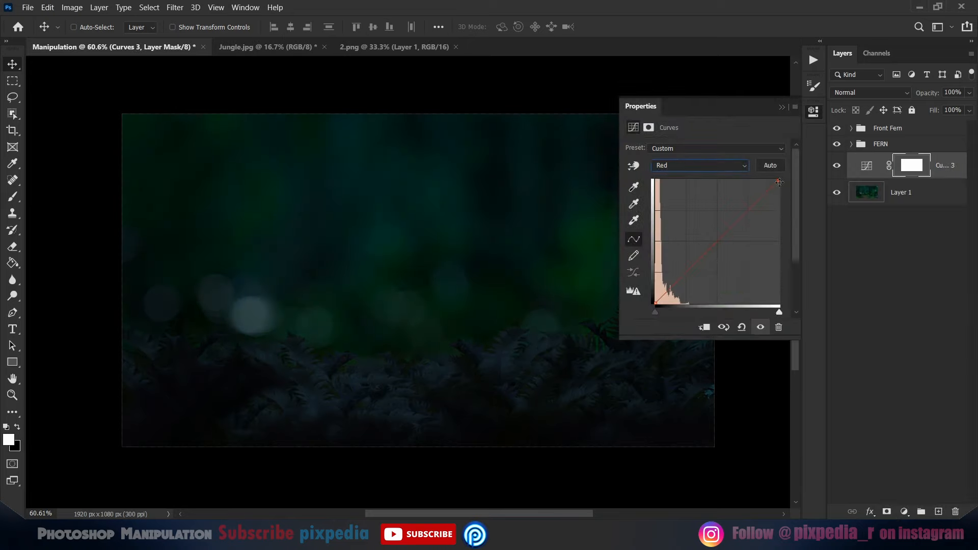
key(alt+4)
drag(780, 179, 779, 195)
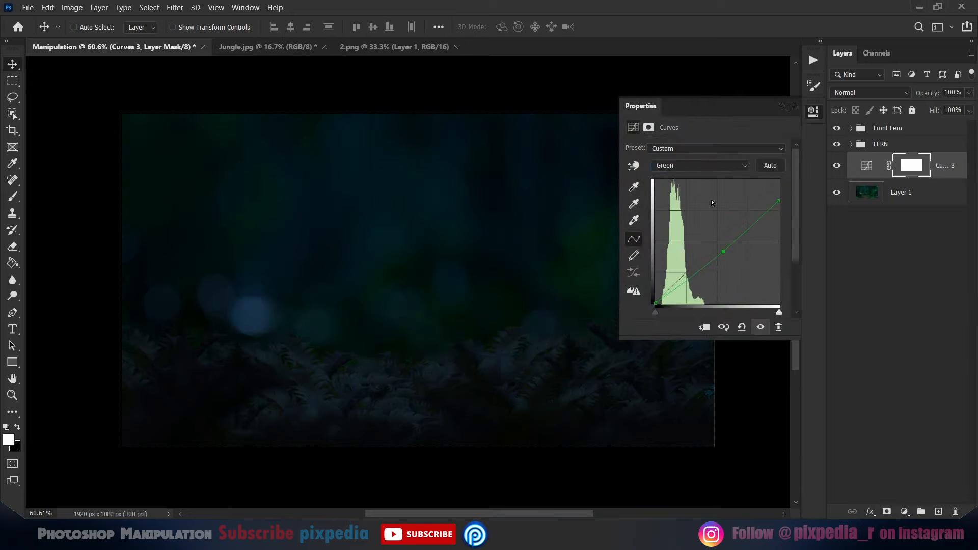
click(813, 111)
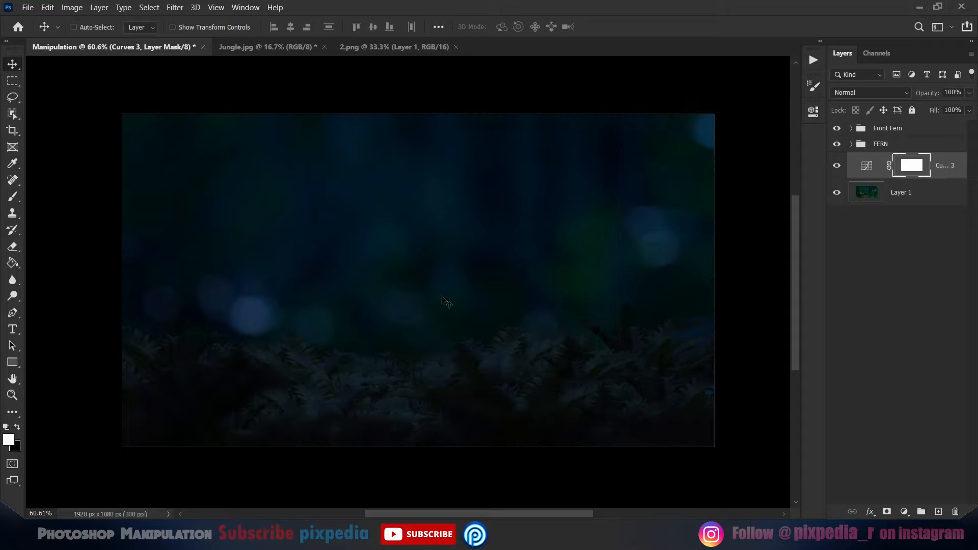
Add a new layer above the background Curves and paint soft light blue over the upper right of the scene.
scroll(445, 301, down, 2)
scroll(438, 301, up, 2)
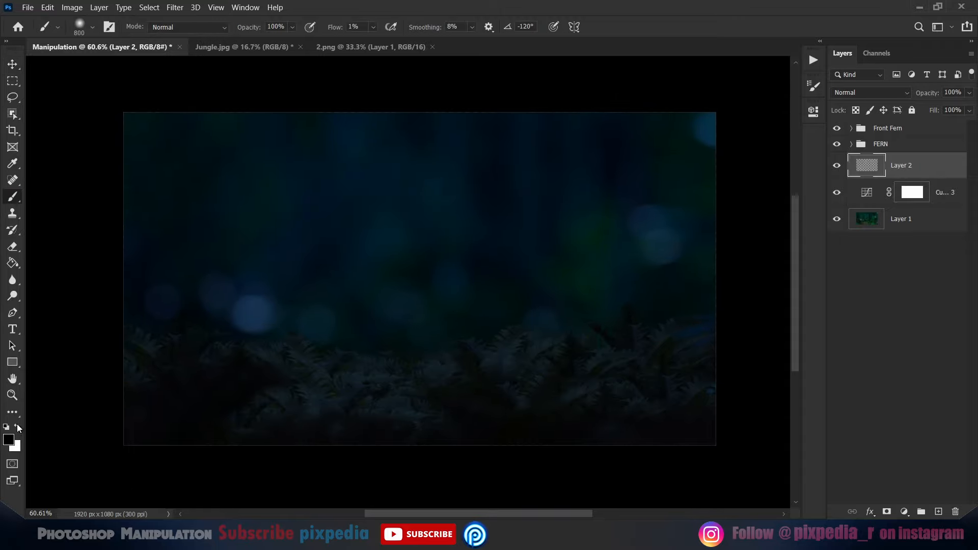
click(17, 427)
click(9, 440)
click(799, 246)
click(785, 173)
click(912, 166)
drag(338, 27, 370, 53)
mouse_move(652, 148)
mouse_down()
mouse_move(531, 124)
mouse_move(626, 168)
mouse_up()
Set the blue paint layer's blend mode to Color Dodge and its fill to 64%.
click(870, 92)
click(836, 210)
drag(634, 208, 629, 208)
drag(960, 129, 946, 128)
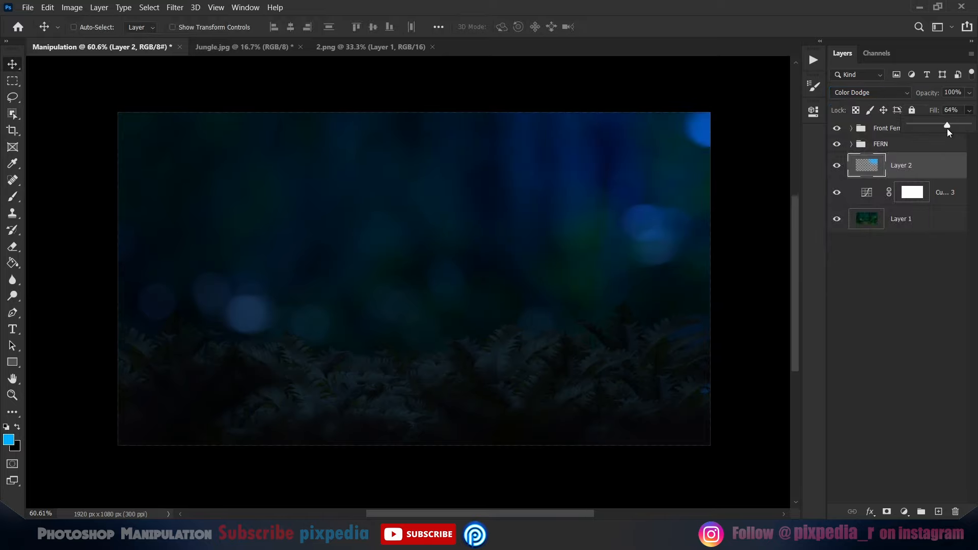
drag(606, 206, 608, 131)
Paint soft white with a large, low-flow brush on Layer 2 to brighten the glow in the upper-right corner.
click(17, 427)
click(8, 439)
click(912, 167)
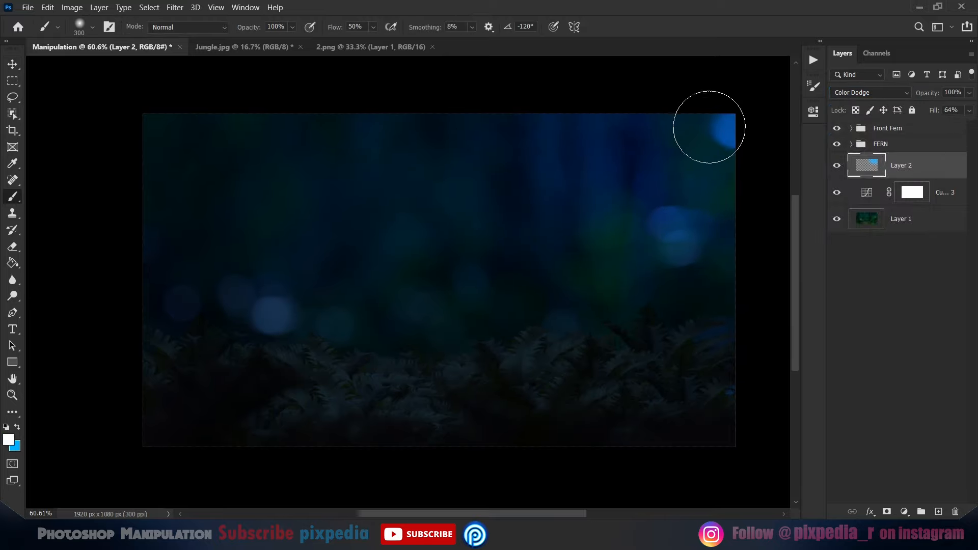
key(bracketright)
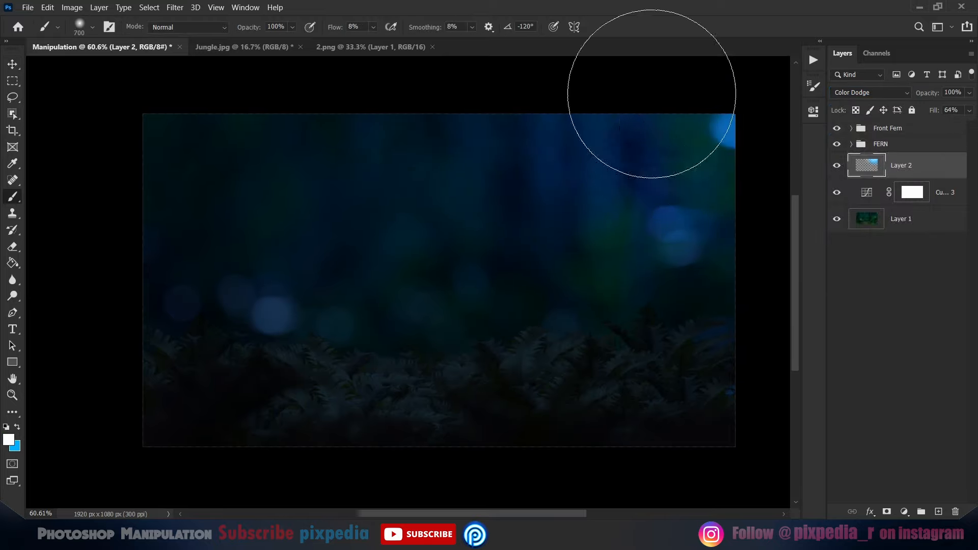
key(ctrl+plus)
Save the document as Manipulation.psd with maximized compatibility.
key(v)
key(ctrl+s)
click(855, 494)
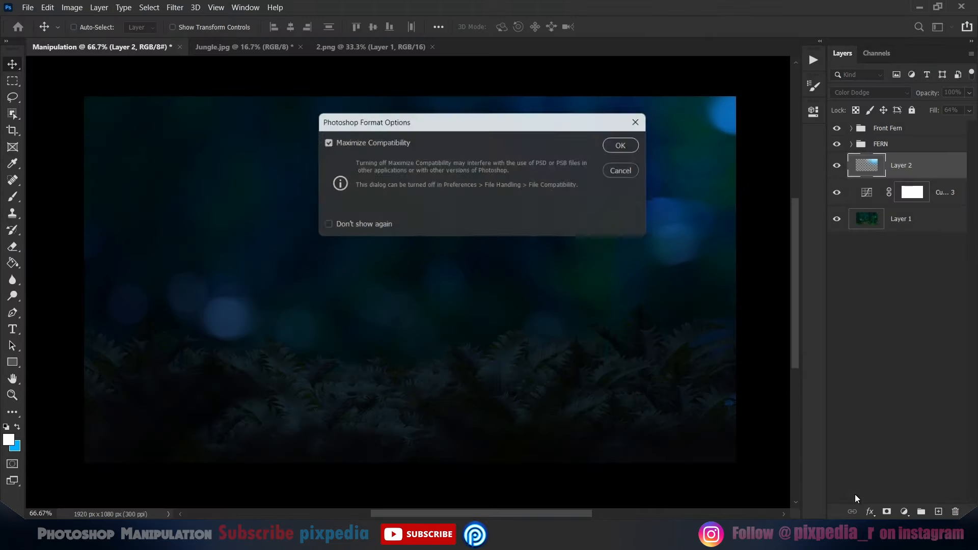
key(Return)
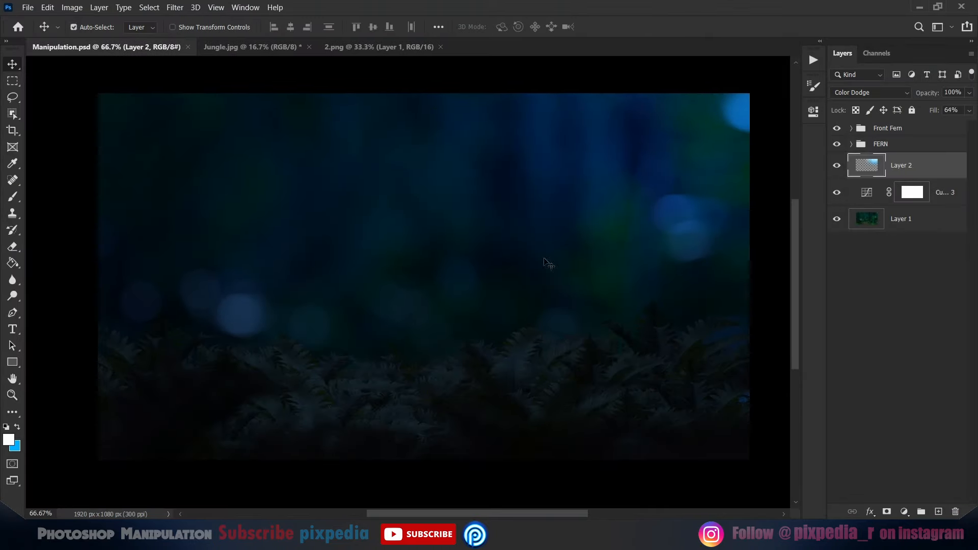
Bring in the stone from Stone.jpg, convert its layer to a smart object and place it below the FERN group.
key(ctrl+o)
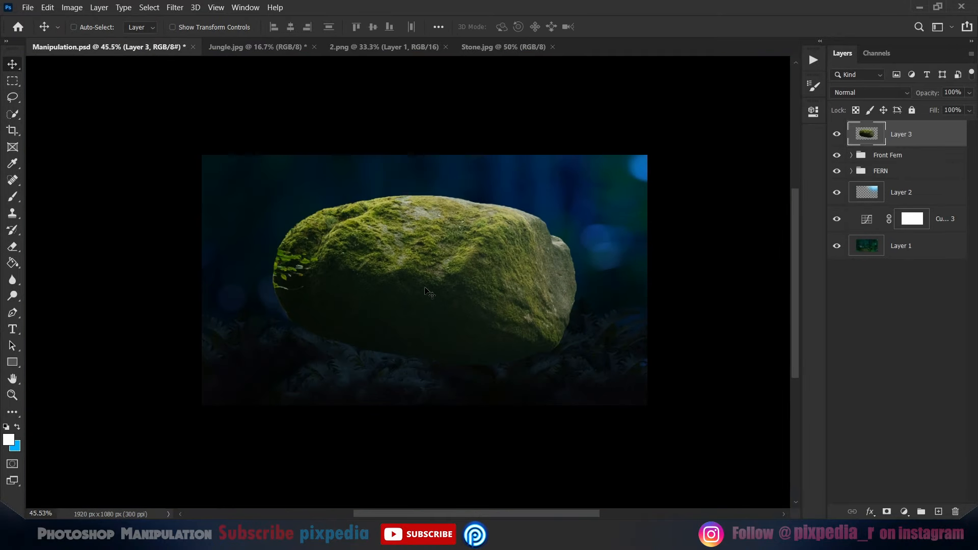
right_click(927, 134)
click(855, 175)
drag(911, 218, 893, 251)
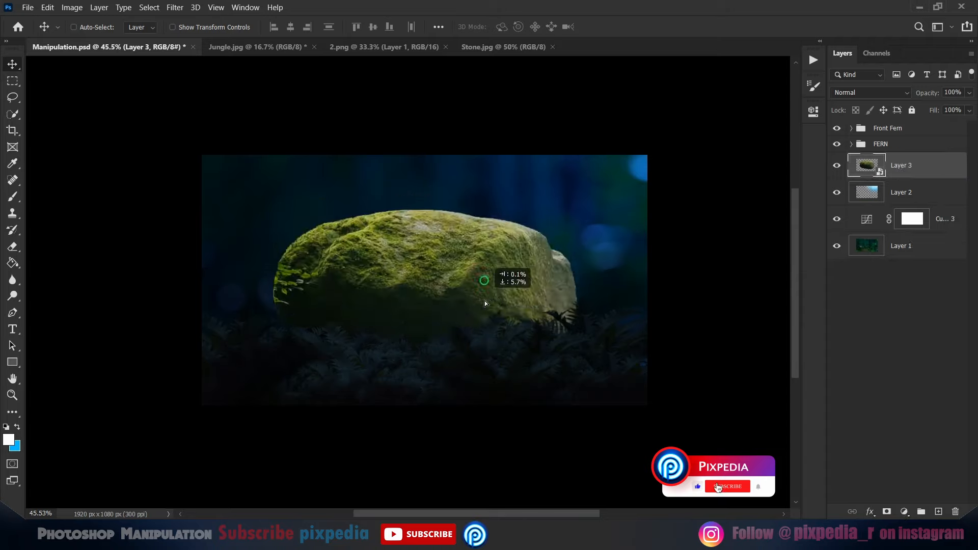
Scale down the mossy stone and place it among the ferns right of centre.
right_click(942, 176)
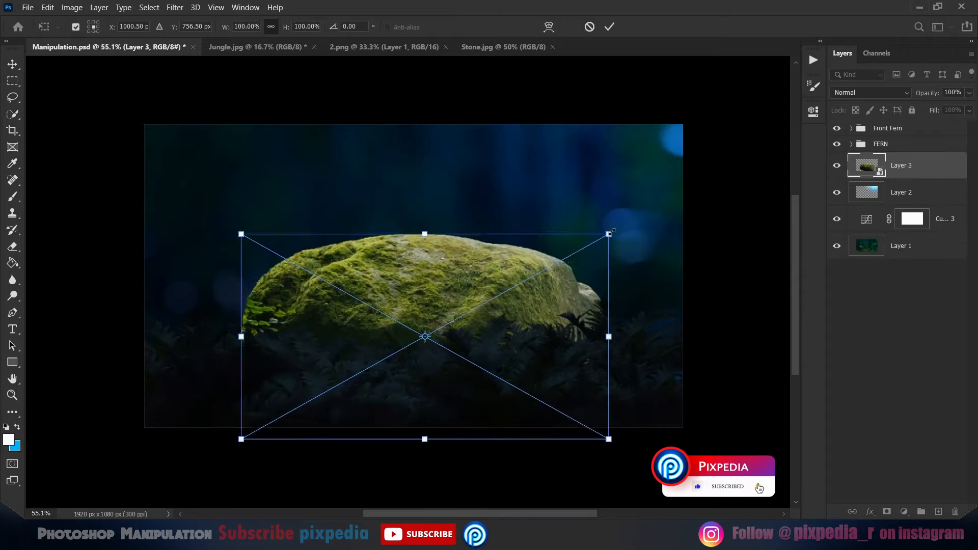
drag(607, 236, 563, 318)
click(609, 27)
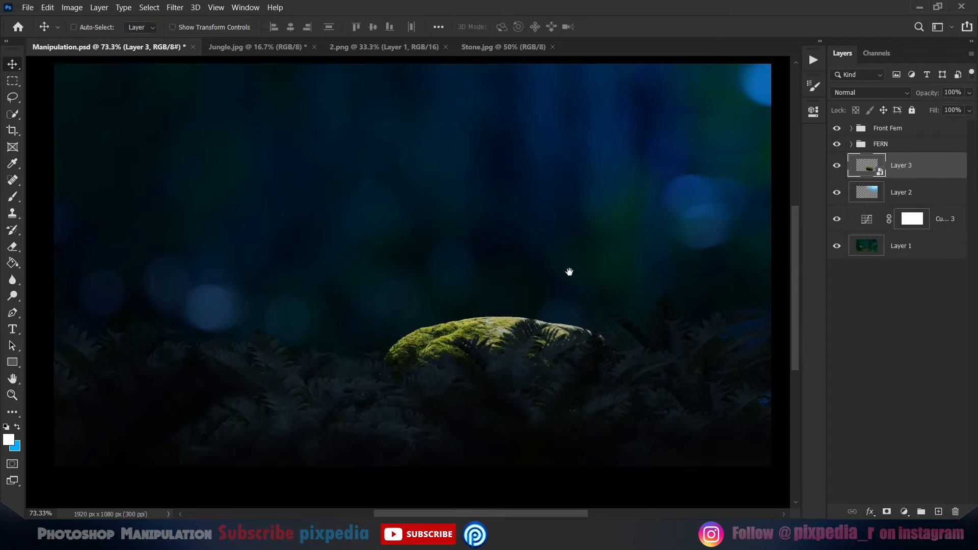
Move the stone layer into the FERN group between Layer 2 copy and Layer 2 copy 3.
click(851, 144)
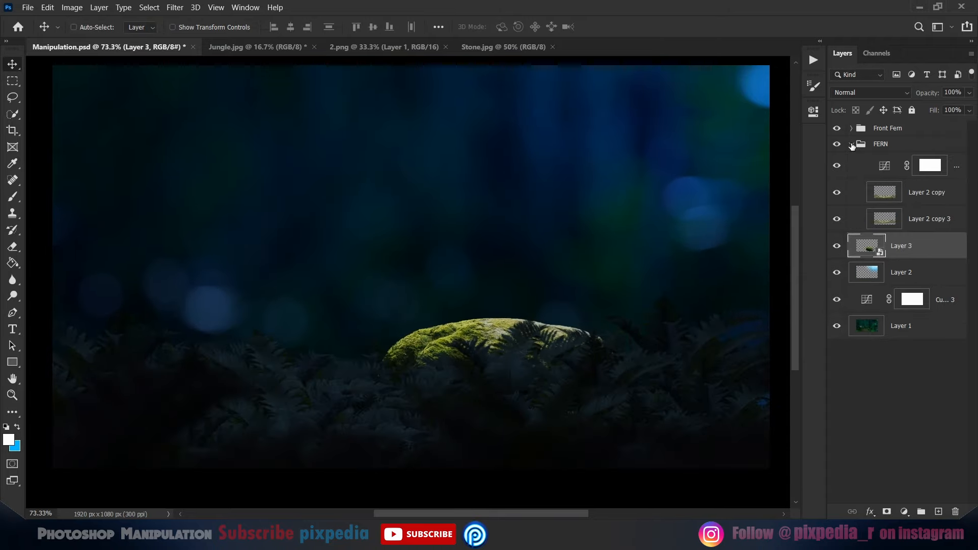
drag(858, 211, 856, 213)
drag(487, 390, 528, 369)
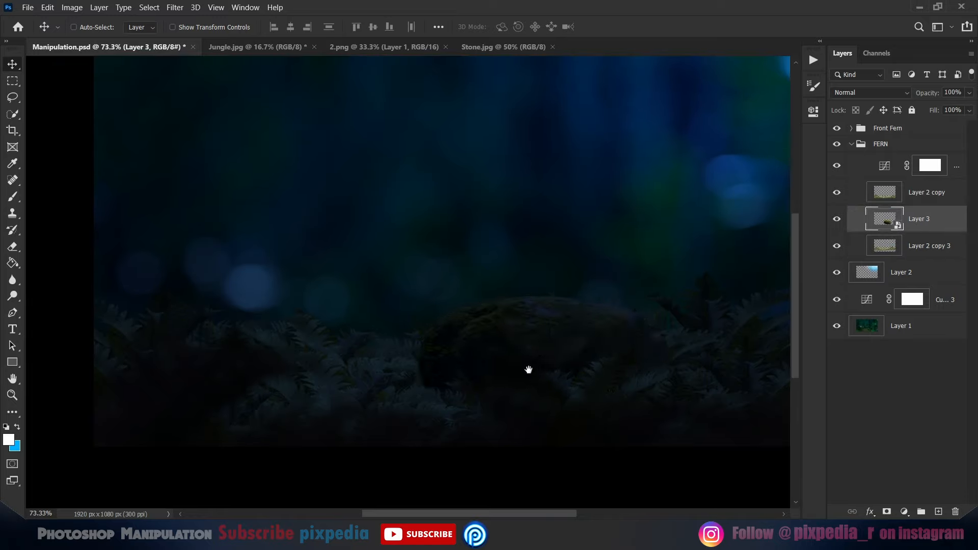
Free-transform Layer 2 copy to refit its ferns around the base of the stone.
click(927, 192)
key(ctrl+t)
scroll(473, 378, down, 2)
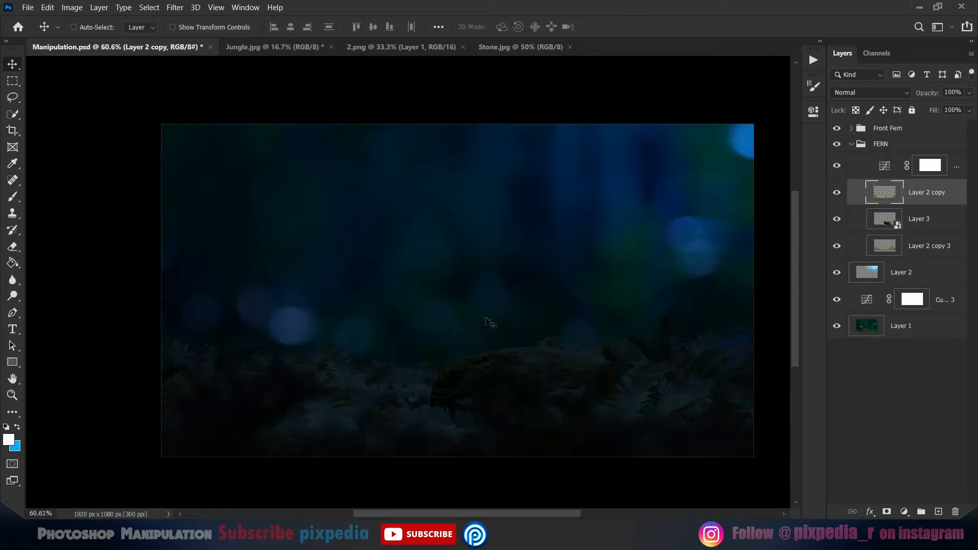
drag(486, 322, 461, 340)
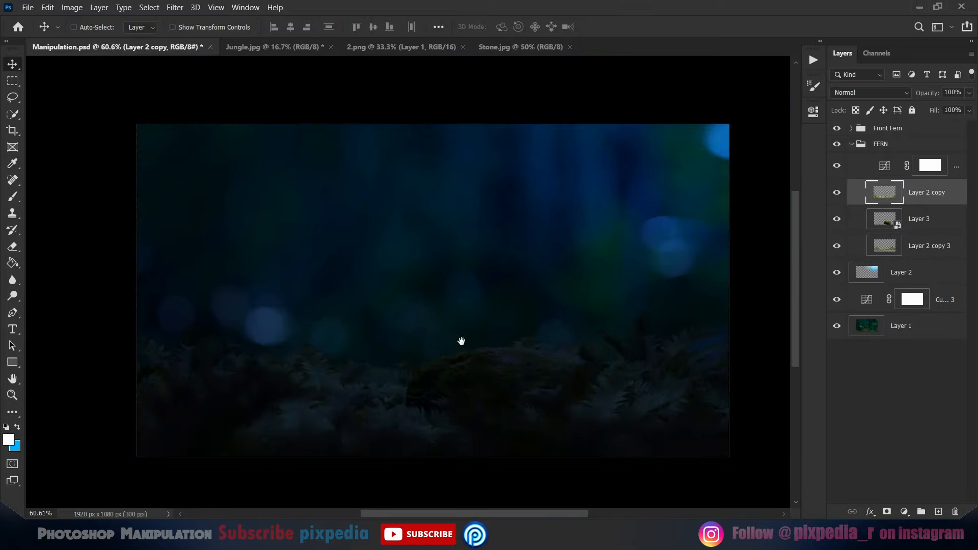
Brighten the ferns by slightly raising the highlights in the FERN group's Curves adjustment.
double_click(883, 166)
drag(780, 253, 780, 248)
drag(722, 284, 755, 311)
drag(779, 248, 781, 244)
drag(615, 290, 642, 304)
Move Layer 2 copy 3 and the stone layer out of the FERN group and undo the last move of the Curves adjustment.
drag(884, 165, 868, 158)
click(884, 247)
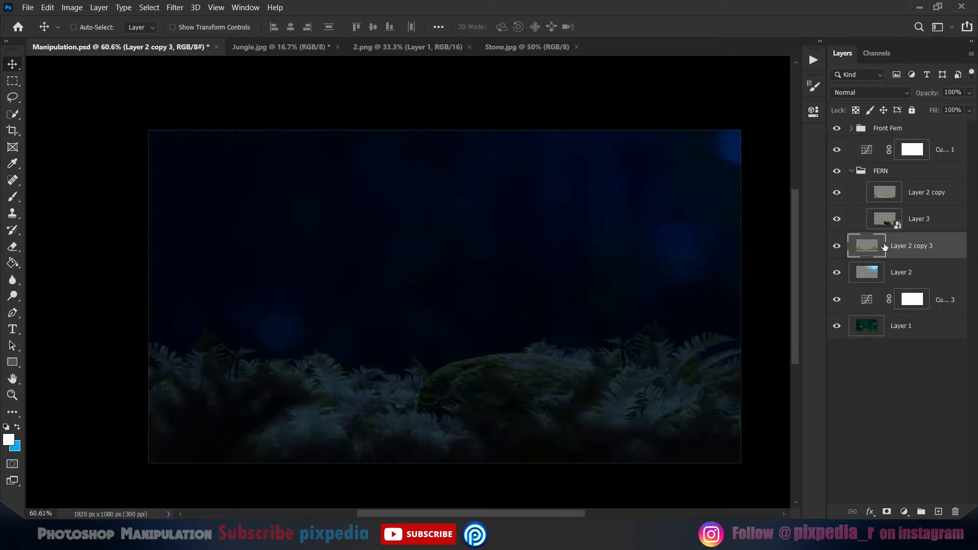
drag(886, 233, 884, 235)
drag(871, 155, 889, 232)
key(ctrl+z)
Copy the FERN Curves adjustment above Layer 2 copy 3 and group the two as Back Front.
click(851, 171)
click(868, 190)
click(851, 144)
alt+click(917, 258)
shift+click(936, 273)
key(ctrl+g)
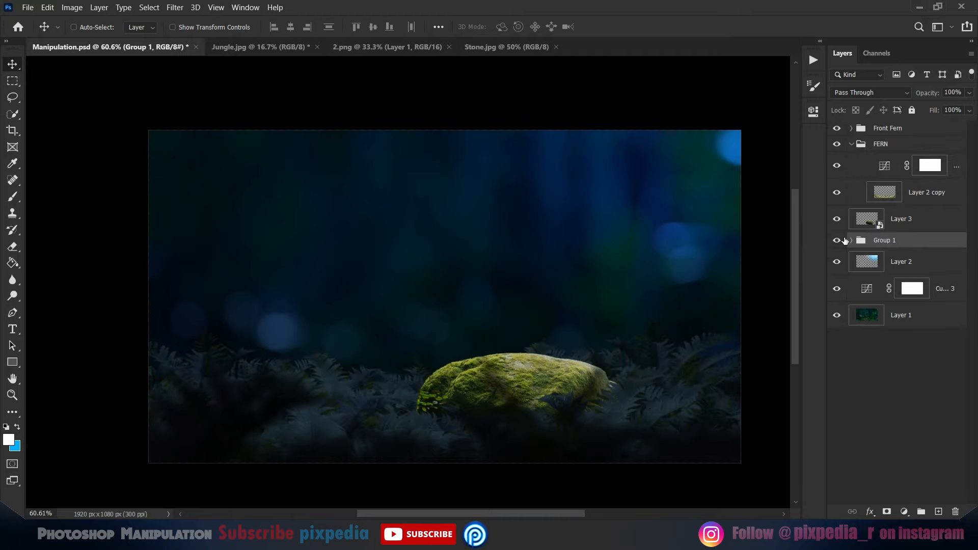
click(852, 144)
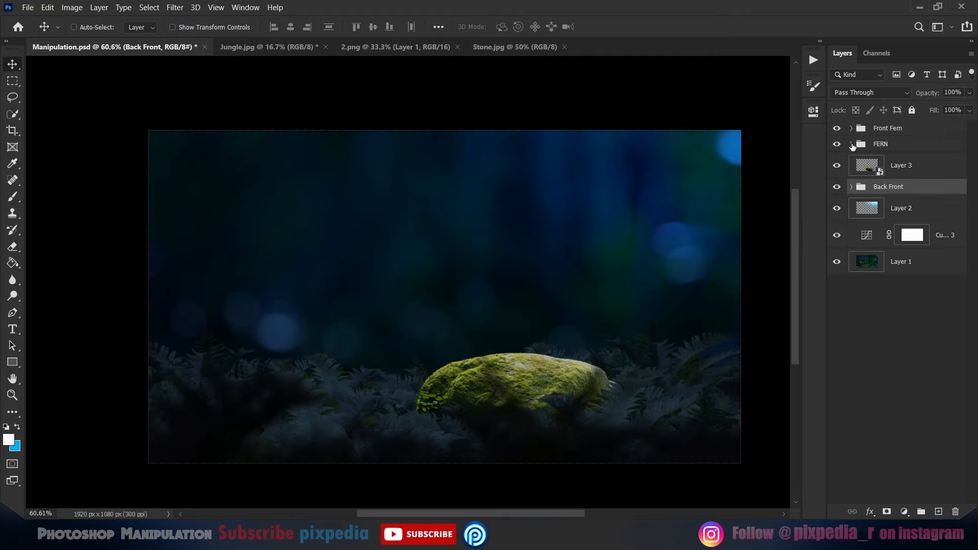
Rotate the Layer 3 stone by about -4 degrees.
click(836, 165)
click(836, 165)
click(917, 166)
key(ctrl+t)
scroll(656, 380, up, 2)
drag(675, 349, 716, 312)
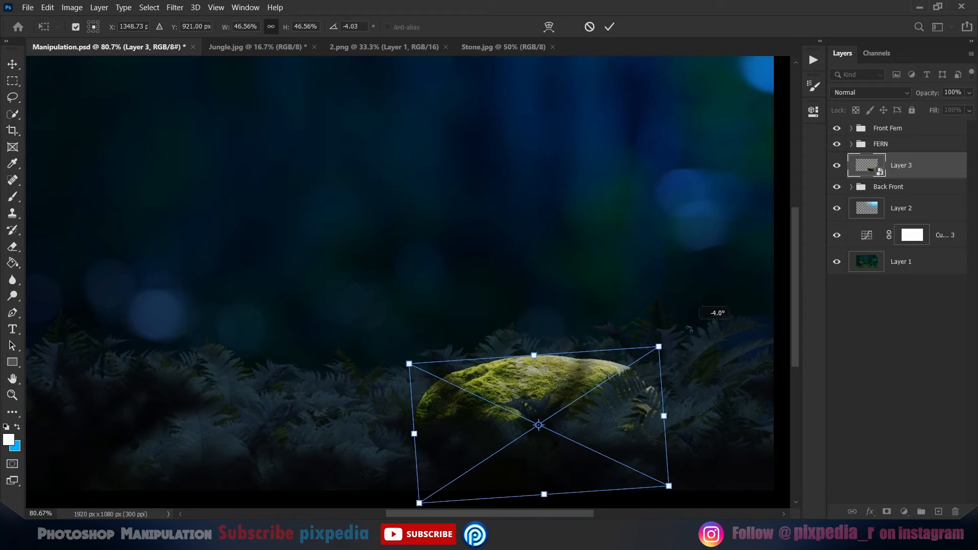
key(Return)
Duplicate the stone, flip it horizontally, scale it to about 83% and place it partly beyond the canvas's left edge.
scroll(555, 377, down, 2)
drag(556, 377, 319, 377)
key(ctrl+t)
right_click(369, 360)
click(404, 364)
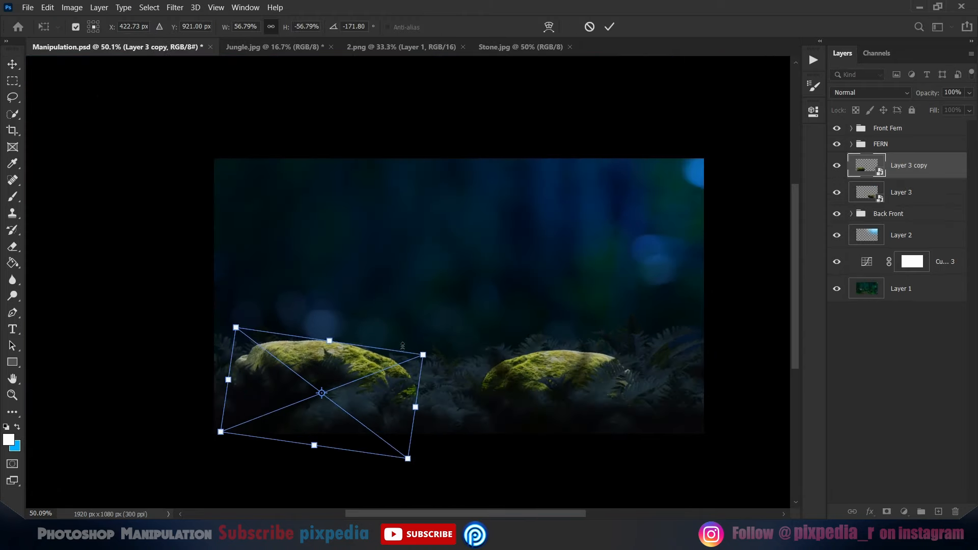
drag(402, 357, 328, 370)
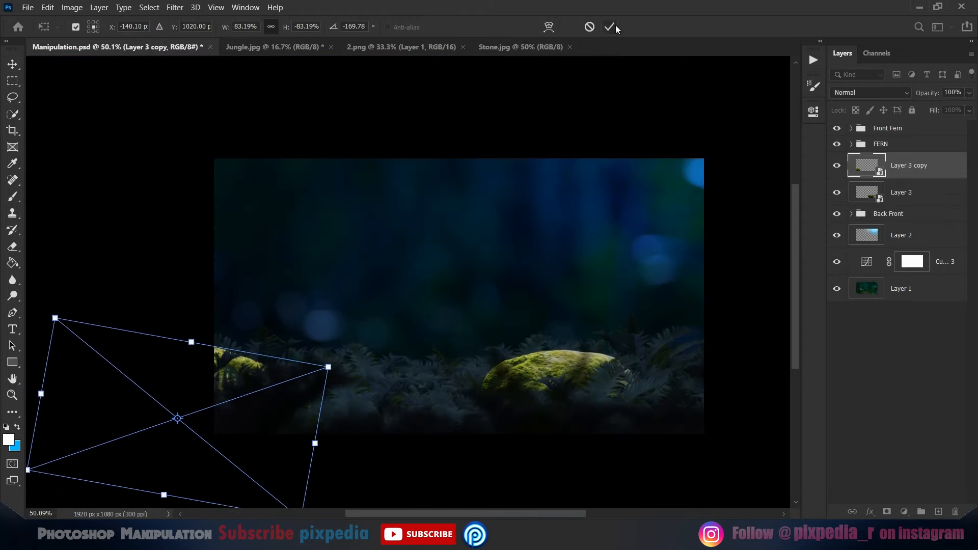
key(Return)
Duplicate the flipped stone, scale it to about 113% and place it low among the ferns near the centre.
key(ctrl+j)
key(ctrl+t)
drag(461, 356, 455, 366)
drag(326, 407, 373, 436)
drag(506, 380, 550, 378)
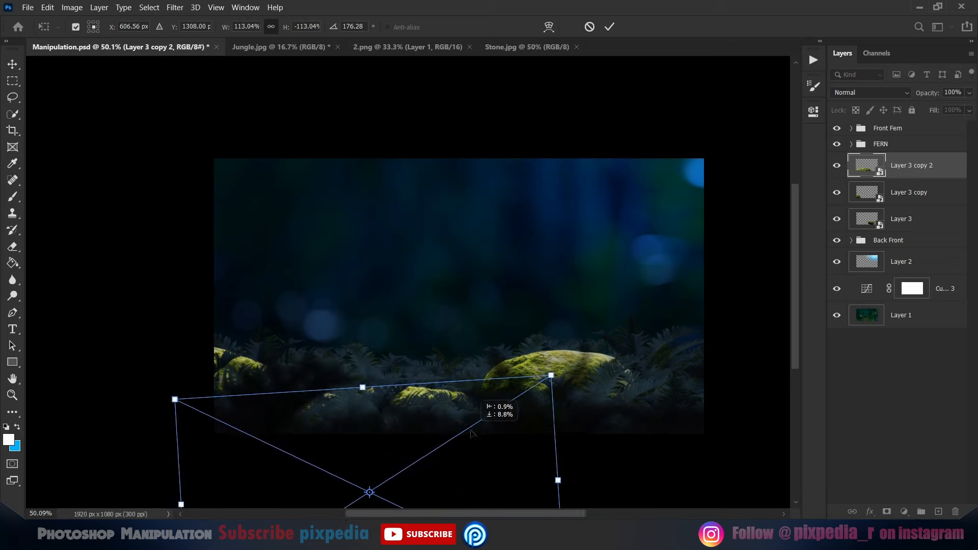
key(Return)
Duplicate the stone once more and transform it to sit among the ferns at the canvas's right edge.
scroll(413, 398, down, 1)
key(ctrl+j)
key(ctrl+t)
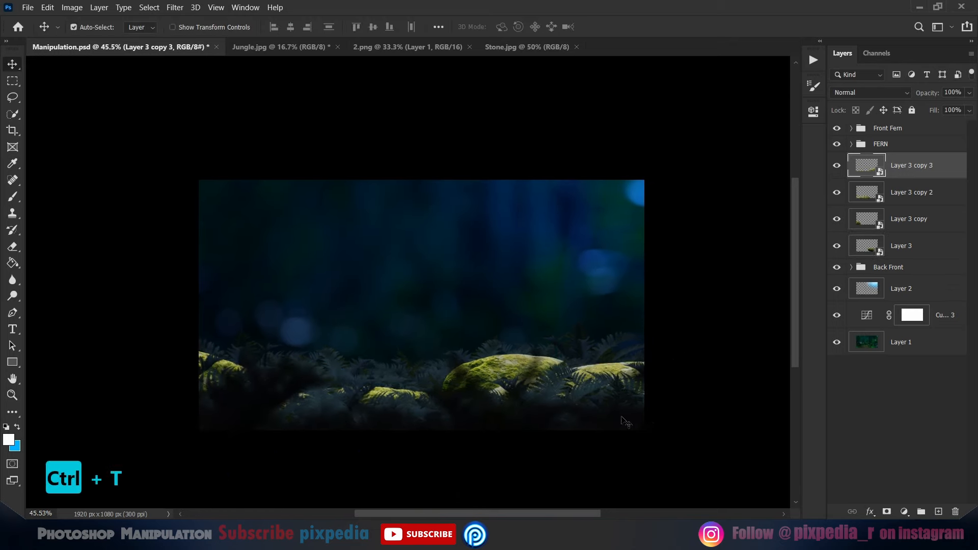
mouse_move(652, 392)
mouse_down()
mouse_move(644, 380)
mouse_move(654, 395)
mouse_up()
key(Return)
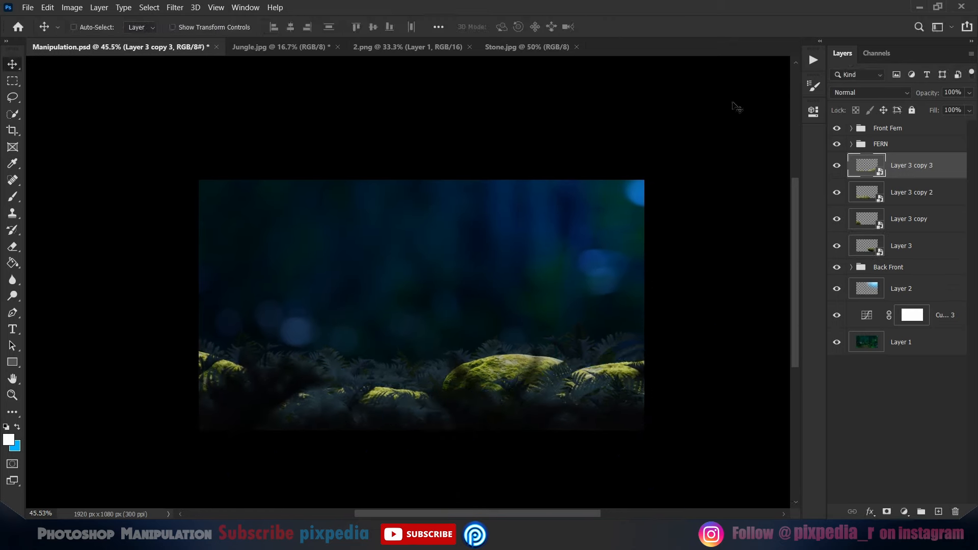
Rasterize the four stone layers and group them as Stone.
shift+click(856, 192)
right_click(855, 192)
key(Escape)
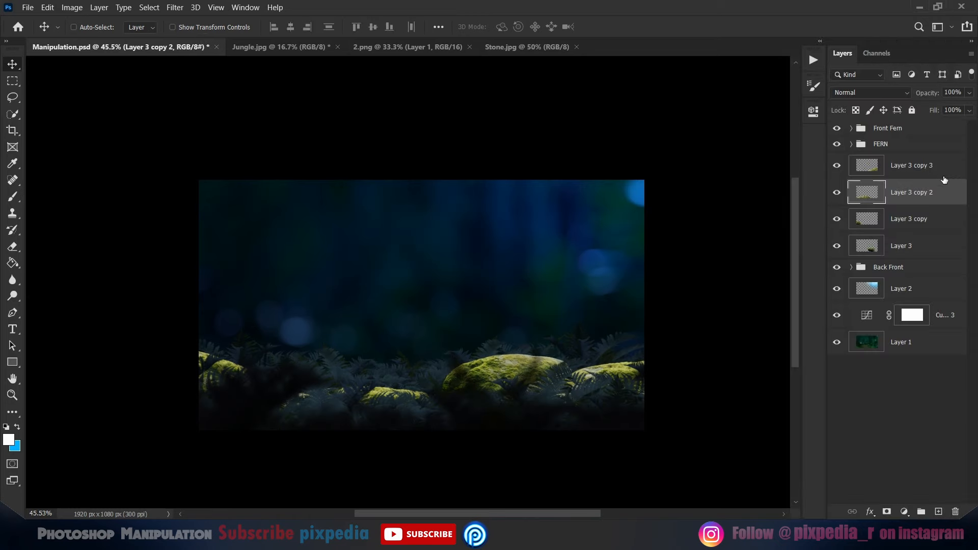
key(ctrl+g)
click(884, 159)
text(Stone)
key(Return)
Add a Curves adjustment clipped to the Stone group and pull down its highlights and red channel to darken the stones.
click(904, 511)
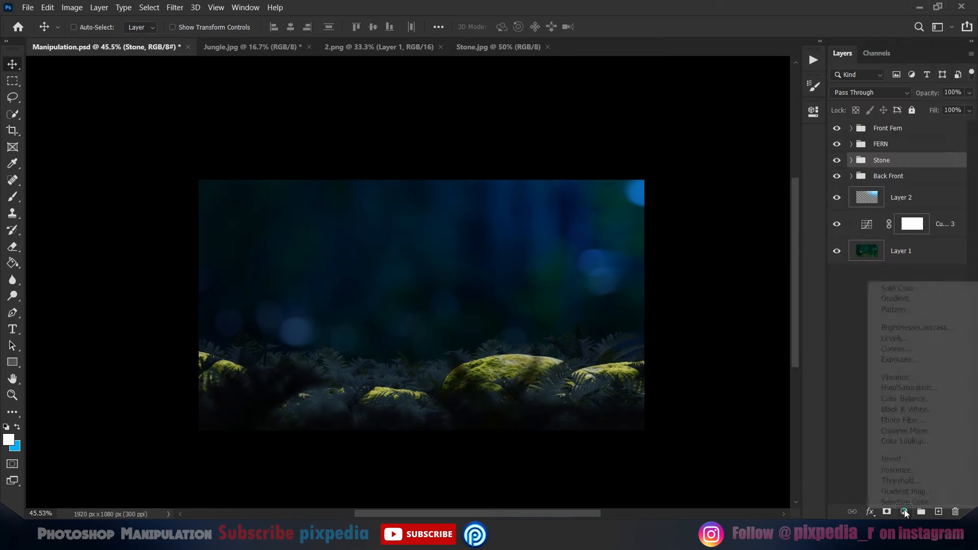
click(909, 348)
key(ctrl+alt+g)
drag(779, 179, 789, 241)
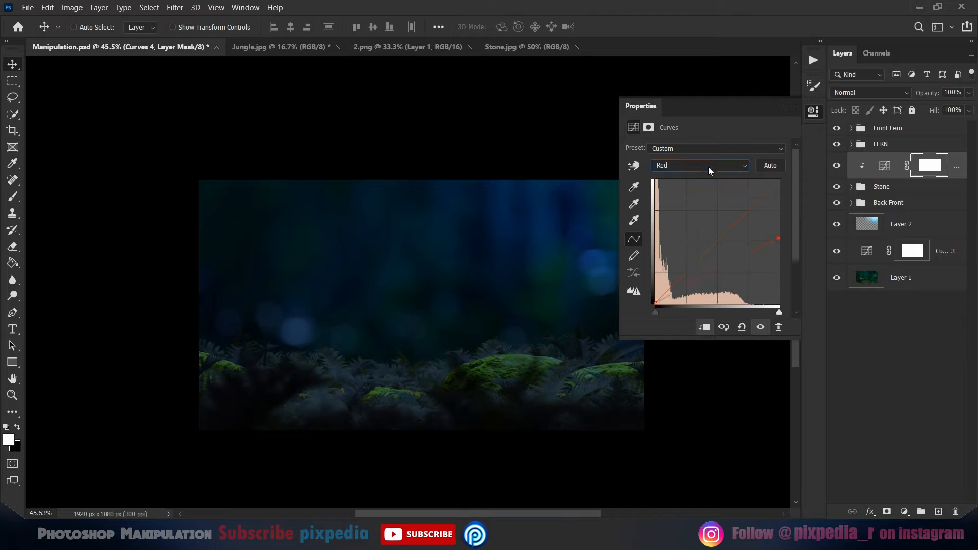
click(814, 111)
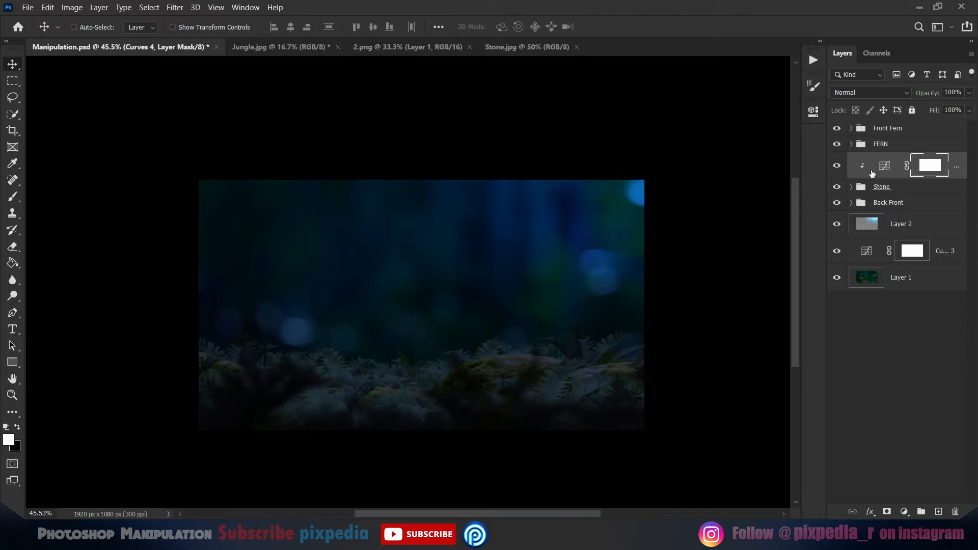
Move the Curves adjustment into the Stone group and set the group's blend mode to Normal.
key(Delete)
click(871, 93)
click(854, 122)
scroll(468, 367, up, 3)
drag(492, 329, 528, 339)
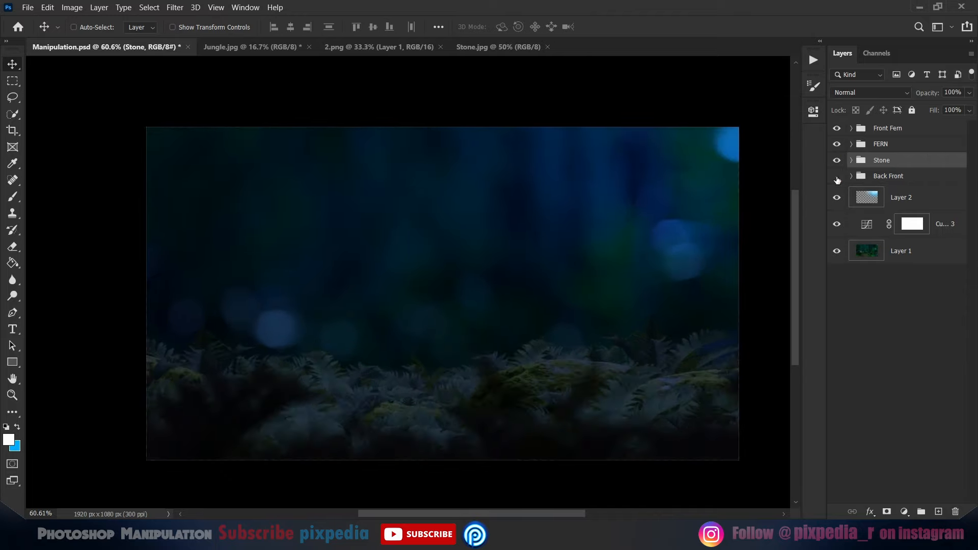
Lower the RGB highlights of the Curves adjustment clipped in the Back Front group and slightly lift its blue-channel shadows.
double_click(902, 198)
click(699, 165)
drag(778, 250, 779, 267)
click(699, 166)
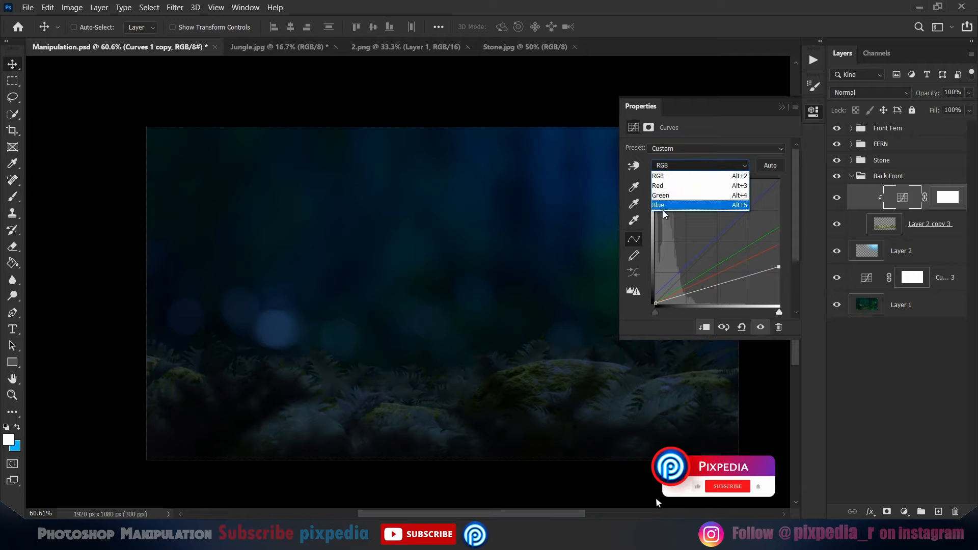
click(675, 205)
drag(655, 294, 655, 290)
click(813, 111)
scroll(533, 323, down, 1)
drag(534, 322, 542, 325)
click(851, 176)
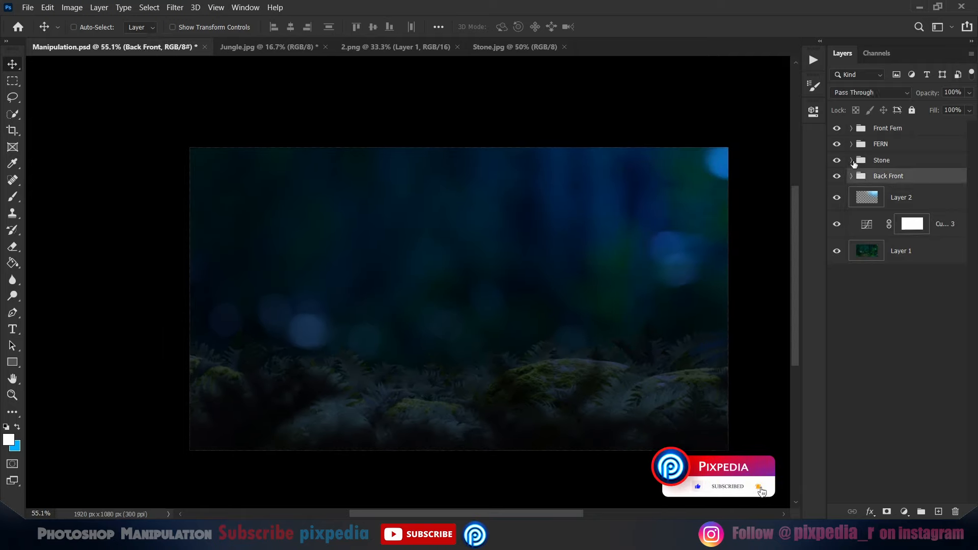
Add an Exposure adjustment at the top of the Stone group, raise its exposure and invert its mask to black.
click(852, 161)
click(837, 184)
click(837, 184)
click(931, 183)
click(904, 511)
click(900, 356)
drag(706, 179, 754, 181)
click(813, 111)
key(ctrl+i)
Paint white on the stones' Exposure mask with a small soft brush at 8% flow to light the stones' upper edges.
scroll(599, 367, up, 7)
drag(599, 367, 446, 321)
key(b)
key(bracketleft)
key(bracketleft)
key(bracketleft)
key(bracketleft)
key(bracketleft)
key(bracketleft)
key(bracketleft)
key(bracketleft)
key(bracketleft)
key(bracketleft)
key(bracketleft)
scroll(376, 302, up, 4)
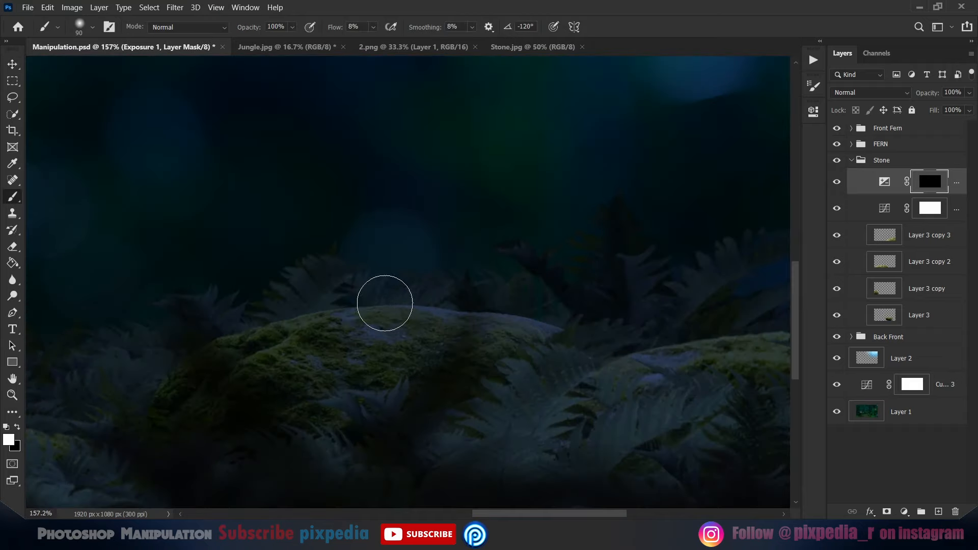
drag(384, 301, 412, 294)
mouse_move(321, 304)
mouse_down()
mouse_move(443, 299)
mouse_move(210, 328)
mouse_up()
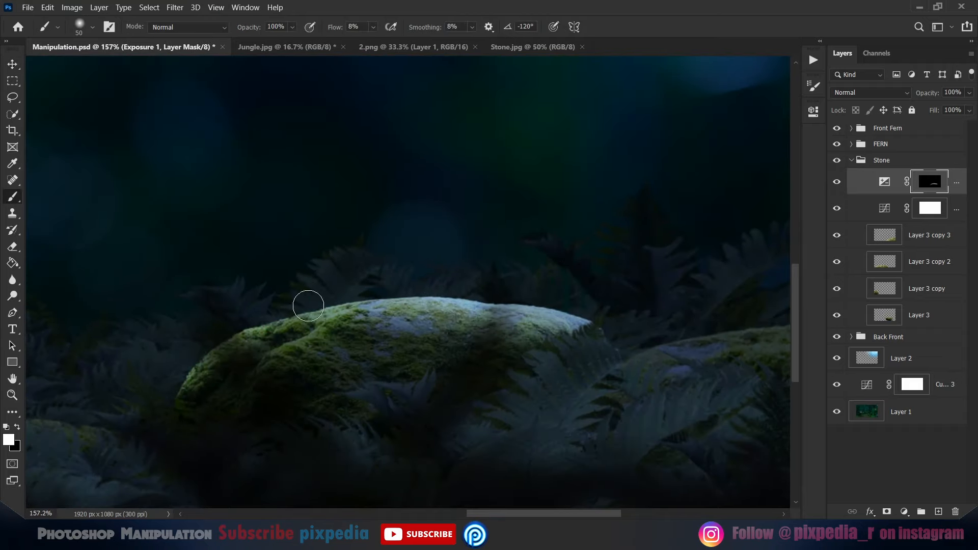
scroll(327, 326, right, 5)
scroll(489, 307, left, 15)
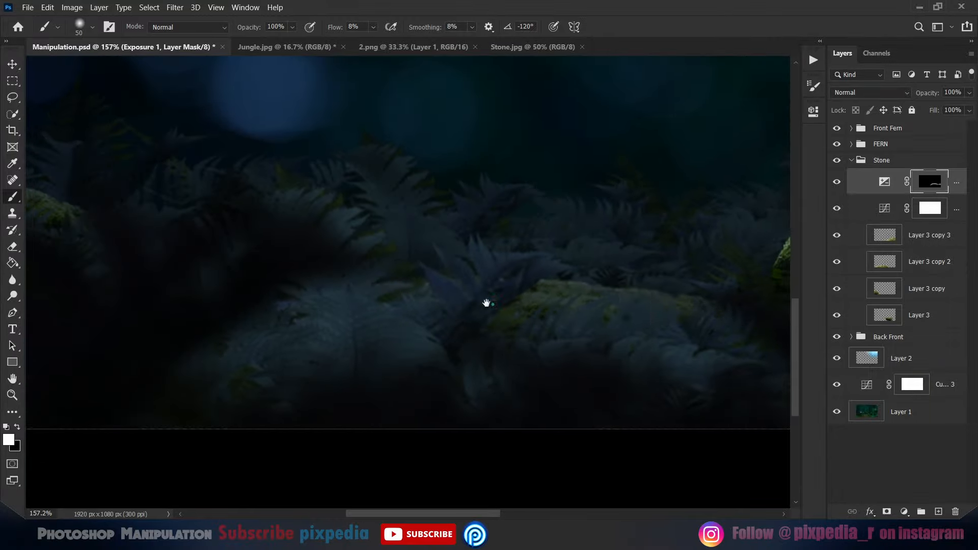
scroll(484, 301, down, 1)
scroll(542, 235, down, 6)
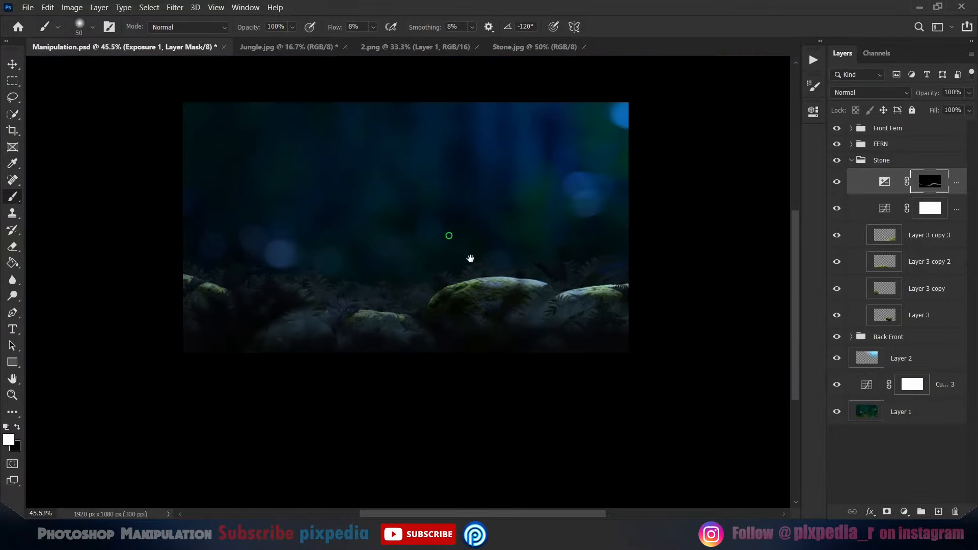
In the stones' Exposure blending options, split the underlying layer's Blend If shadow slider to about 37 / 62.
click(884, 182)
click(869, 512)
click(905, 392)
drag(421, 227, 220, 197)
mouse_move(515, 109)
mouse_down()
mouse_move(539, 109)
mouse_move(525, 108)
mouse_up()
drag(666, 358, 684, 359)
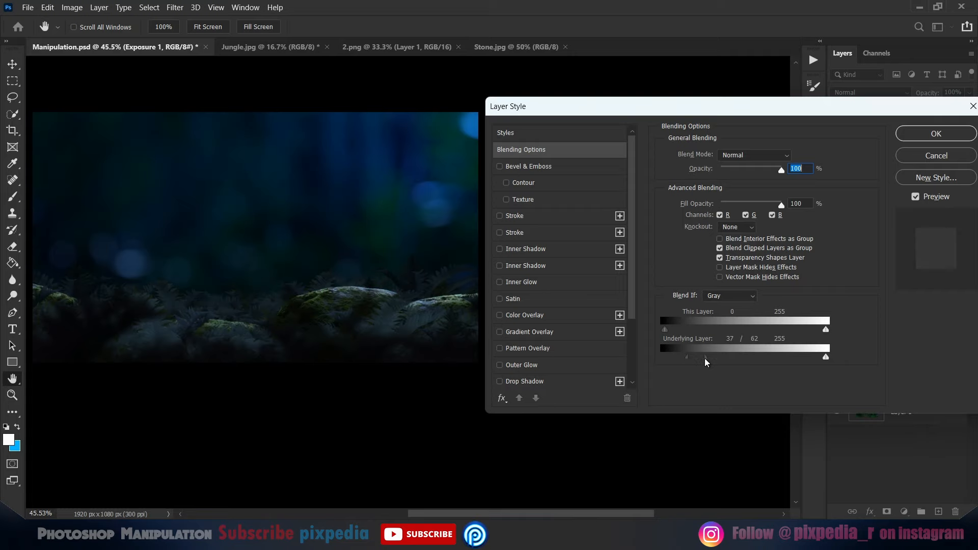
click(908, 135)
click(852, 160)
scroll(413, 289, up, 3)
key(v)
drag(469, 256, 441, 300)
key(ctrl+z)
key(ctrl+z)
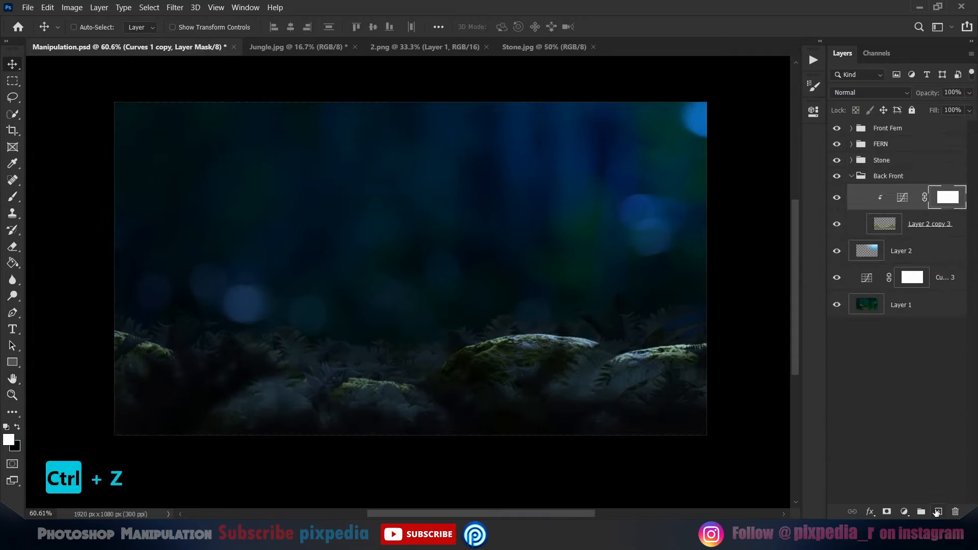
Add an Exposure adjustment clipped to the back ferns in the Back Front group and raise its exposure strongly.
click(904, 511)
click(900, 361)
click(705, 328)
drag(705, 180, 755, 179)
click(786, 107)
drag(755, 275, 749, 277)
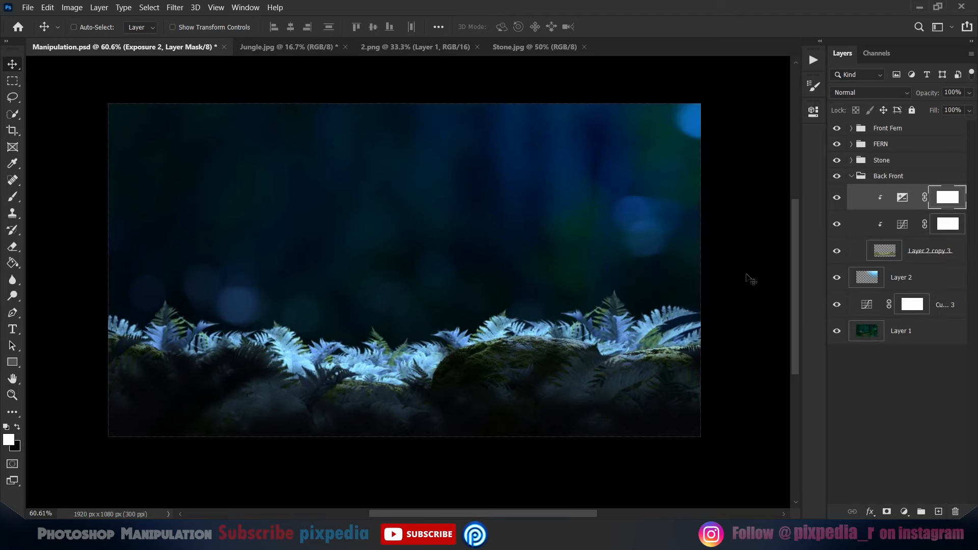
Split the underlying layer's Blend If shadow slider on the back ferns' Exposure adjustment to keep the dark areas dark.
click(902, 197)
click(869, 512)
click(882, 391)
drag(463, 264, 389, 264)
drag(581, 106, 607, 118)
drag(680, 371, 718, 372)
drag(718, 372, 691, 371)
click(951, 146)
Invert the back ferns' Exposure mask and paint white with a soft brush at 22% flow to light the fern tops.
drag(378, 342, 452, 337)
click(948, 201)
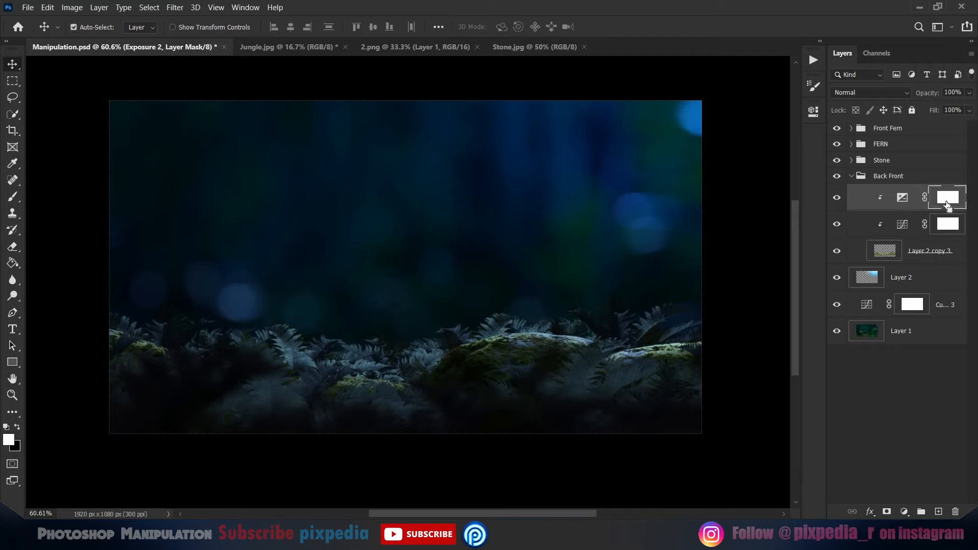
key(ctrl+i)
key(b)
scroll(169, 309, up, 2)
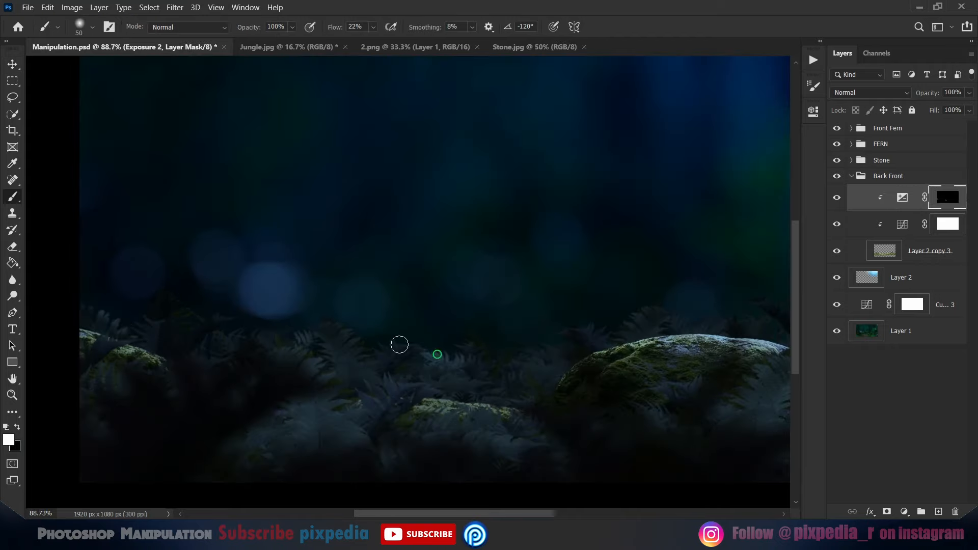
mouse_move(540, 315)
mouse_down()
mouse_move(342, 315)
mouse_move(623, 243)
mouse_up()
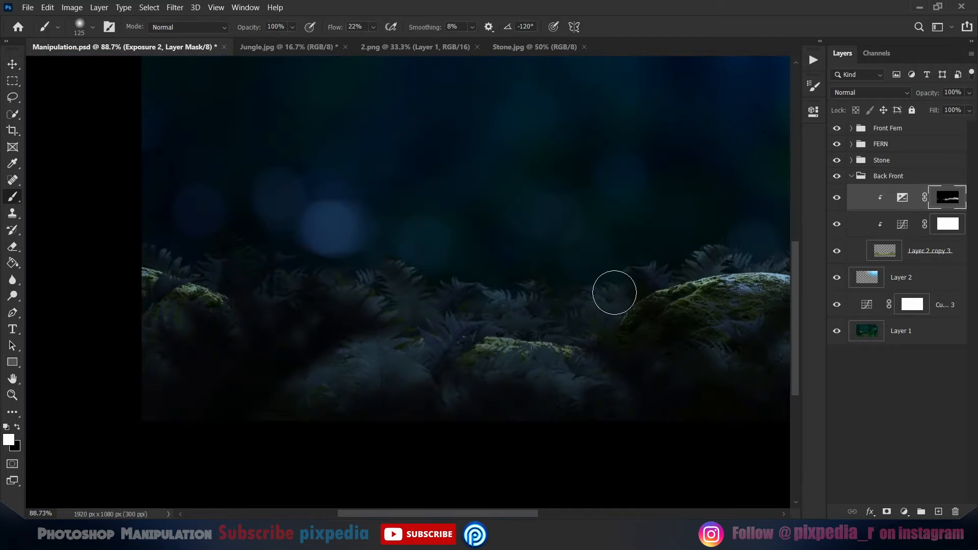
drag(613, 292, 592, 297)
drag(164, 229, 364, 229)
scroll(359, 261, down, 7)
drag(625, 240, 500, 275)
Save the Manipulation.psd document.
key(v)
scroll(711, 245, up, 1)
key(ctrl+s)
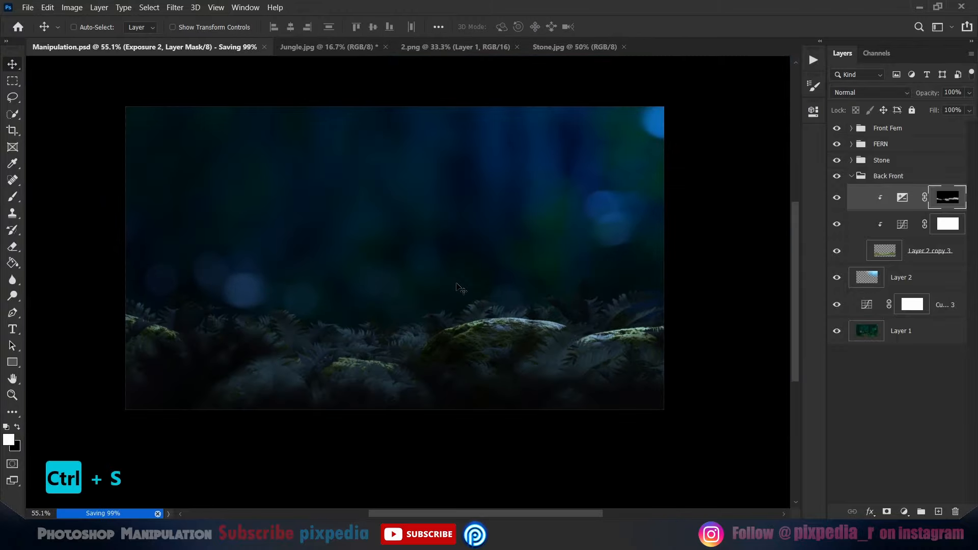
Paint black with an enlarged soft brush on the background Curves mask to brighten the upper part of the forest.
click(912, 306)
key(bracketright)
key(bracketright)
key(bracketright)
key(bracketright)
key(bracketright)
key(bracketright)
key(bracketright)
drag(598, 158, 466, 121)
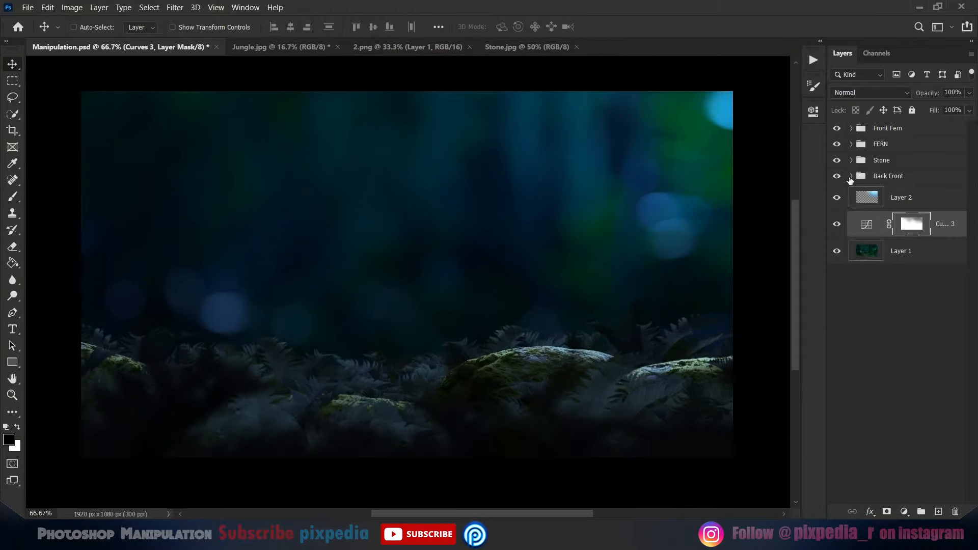
Open the mushroom photo M.jpeg.
key(ctrl+o)
click(291, 113)
click(870, 499)
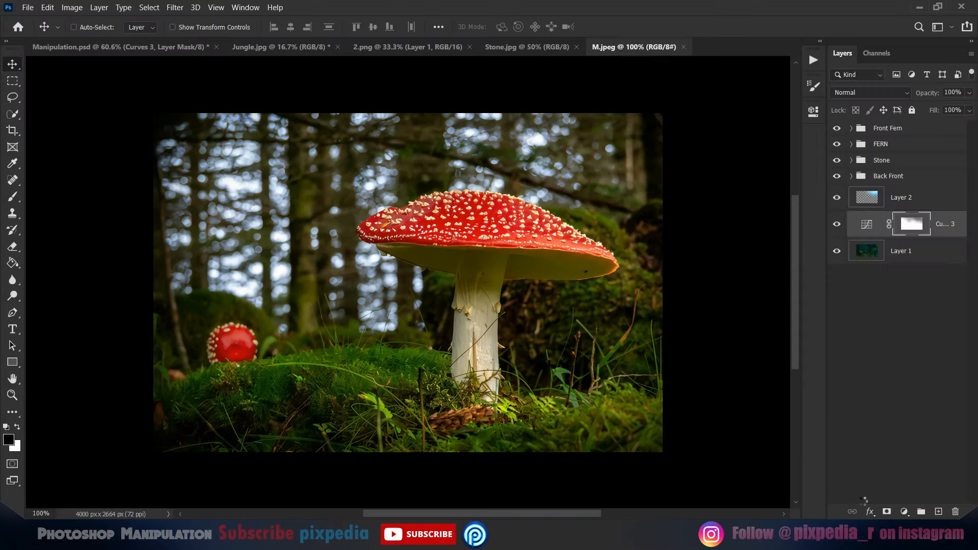
Start a Pen tool path on the upper edge of the large red mushroom cap and trace its left slope.
click(12, 313)
scroll(494, 385, up, 6)
drag(494, 385, 495, 446)
scroll(313, 115, up, 20)
click(311, 245)
drag(378, 255, 397, 266)
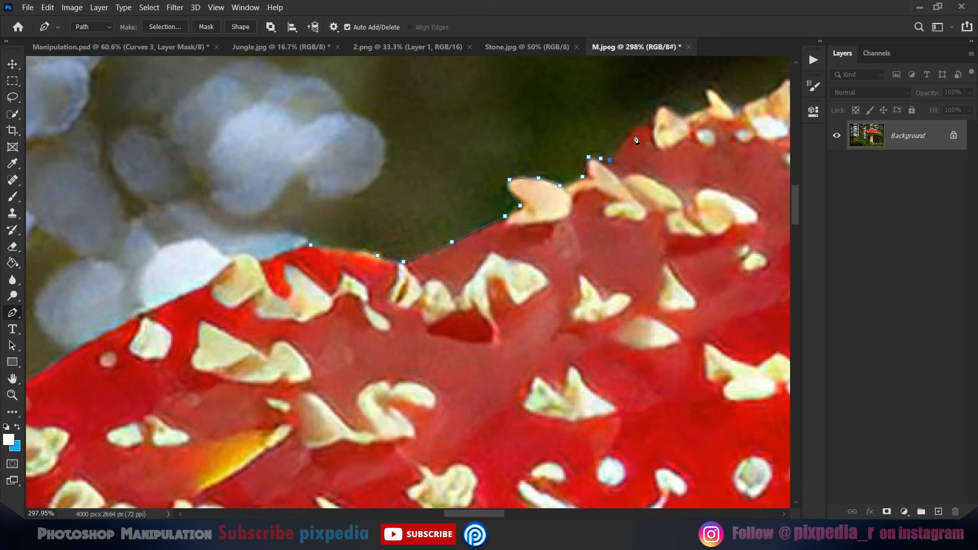
click(720, 95)
click(734, 109)
drag(774, 135, 354, 251)
Continue the path around the pale warts along the crown of the mushroom cap.
click(364, 195)
click(374, 196)
click(381, 206)
click(388, 193)
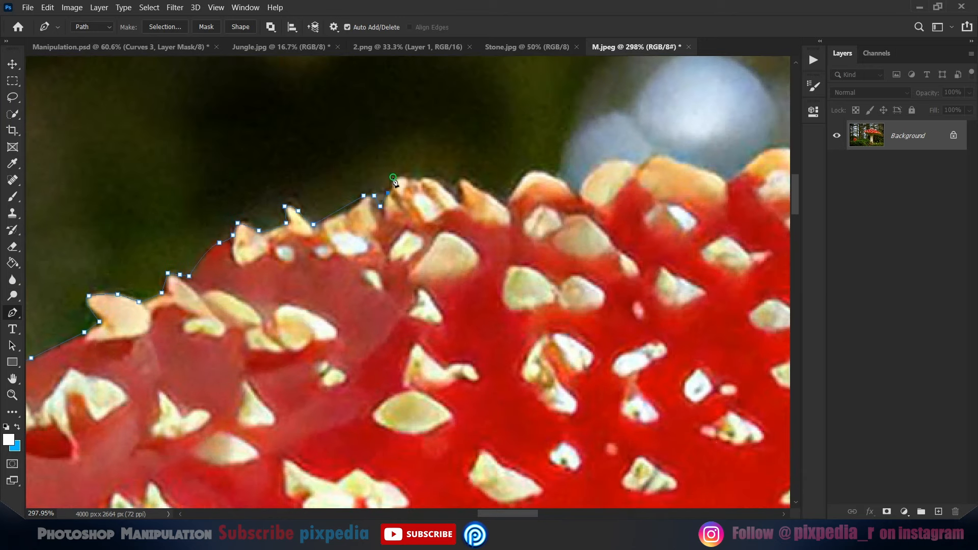
click(655, 153)
drag(707, 170, 718, 174)
drag(729, 183, 387, 176)
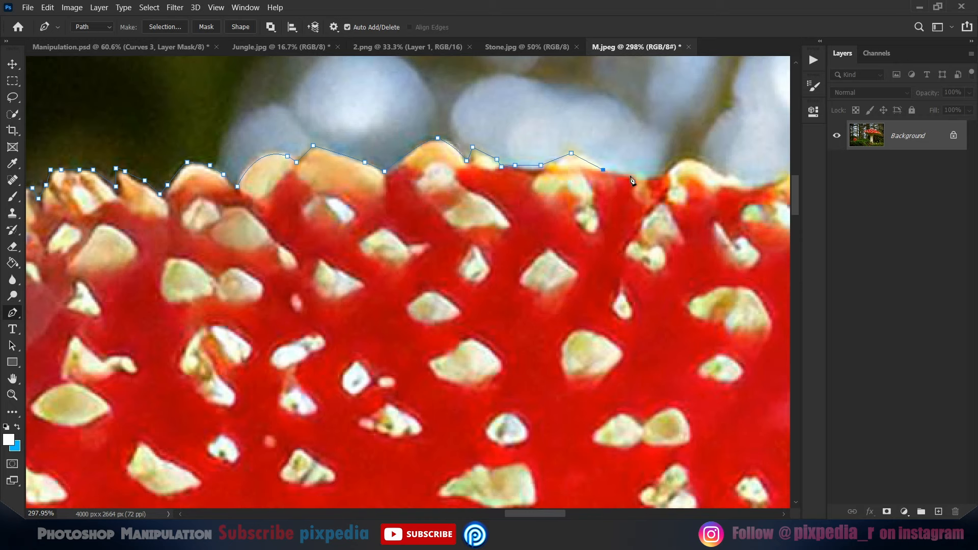
Trace the cap's upper edge from the crown onto the start of its right slope.
drag(484, 196, 246, 204)
click(265, 196)
key(ctrl+z)
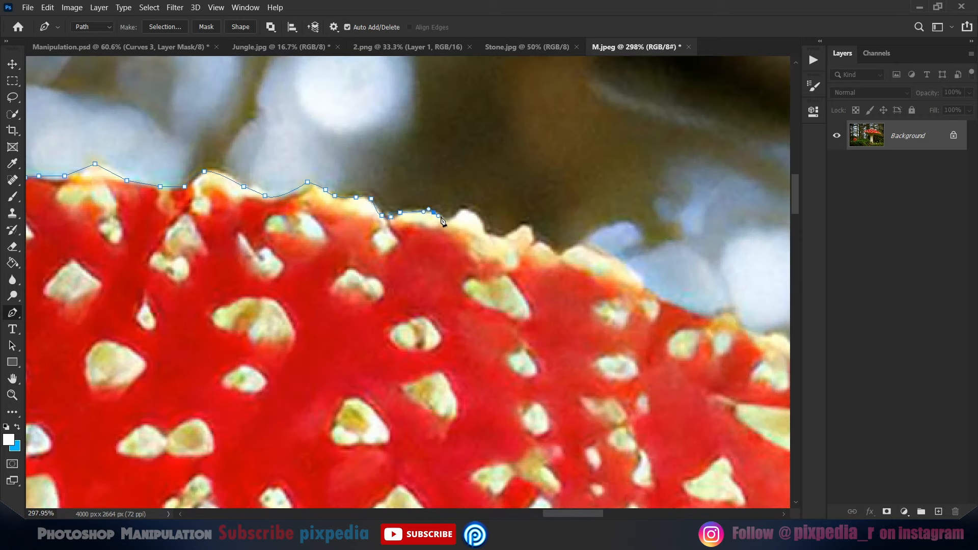
click(643, 282)
drag(661, 301, 675, 306)
drag(704, 318, 709, 320)
drag(741, 325, 315, 165)
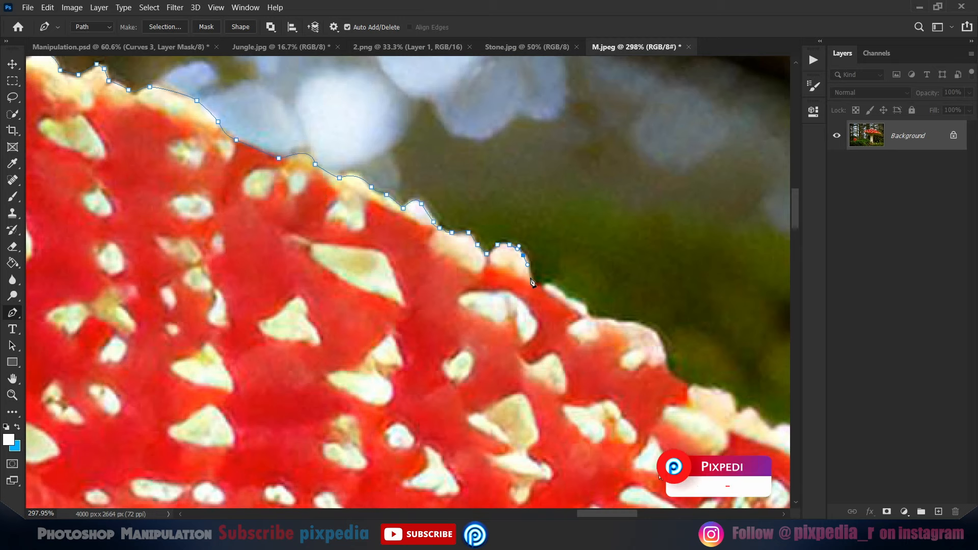
Follow the warts down the cap's right slope with closely spaced path points.
click(678, 381)
click(694, 388)
drag(733, 403, 307, 188)
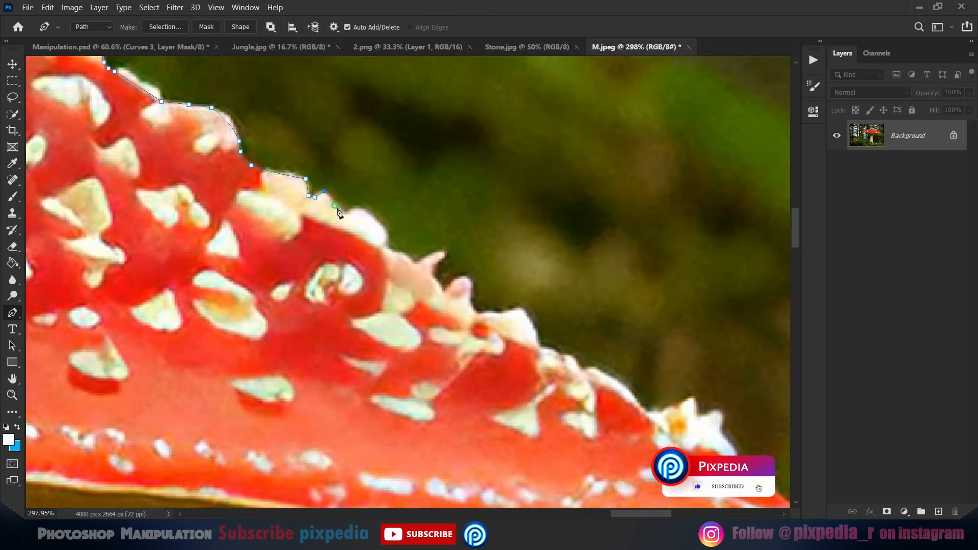
click(433, 267)
click(441, 286)
click(444, 291)
drag(467, 278, 477, 287)
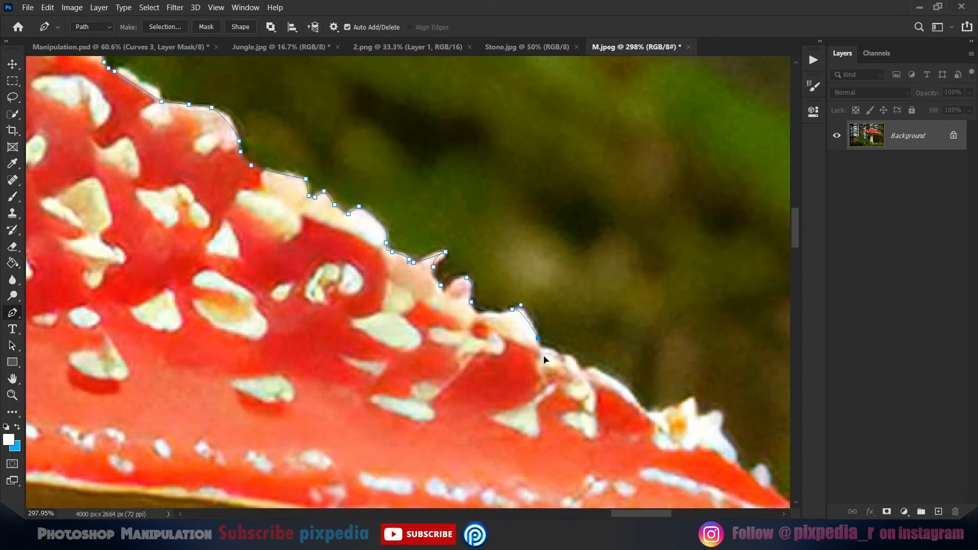
click(577, 369)
click(596, 370)
drag(642, 409, 383, 195)
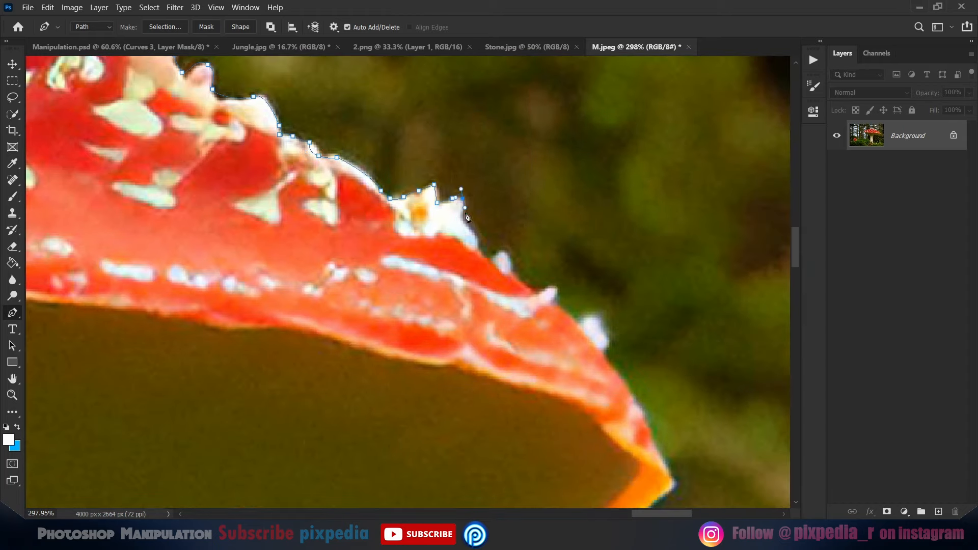
Carry the path past the last warts and around the pointed right tip of the cap.
drag(520, 250, 385, 51)
click(464, 117)
click(475, 140)
click(468, 150)
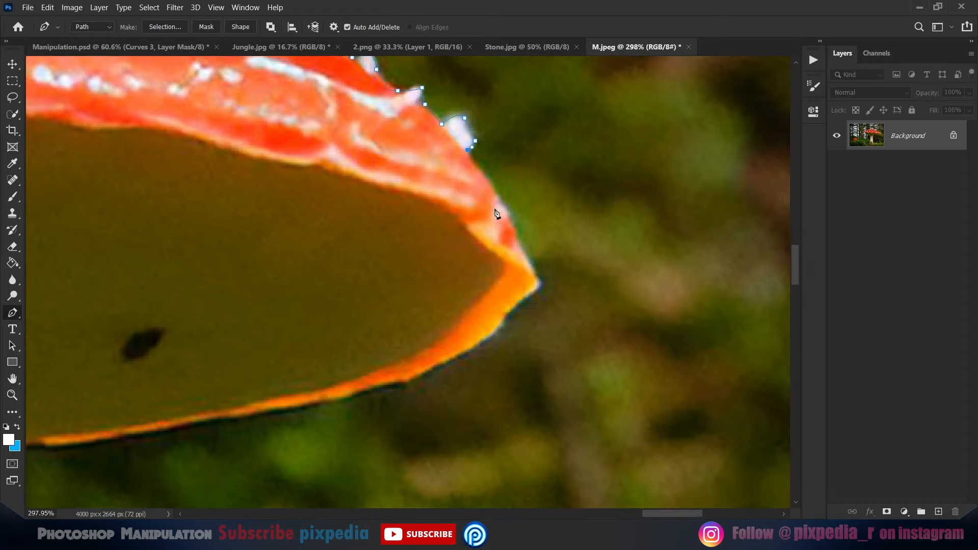
drag(383, 372, 692, 203)
Trace the lower rim of the cap from its right tip toward the stem with long curved segments.
drag(410, 273, 439, 274)
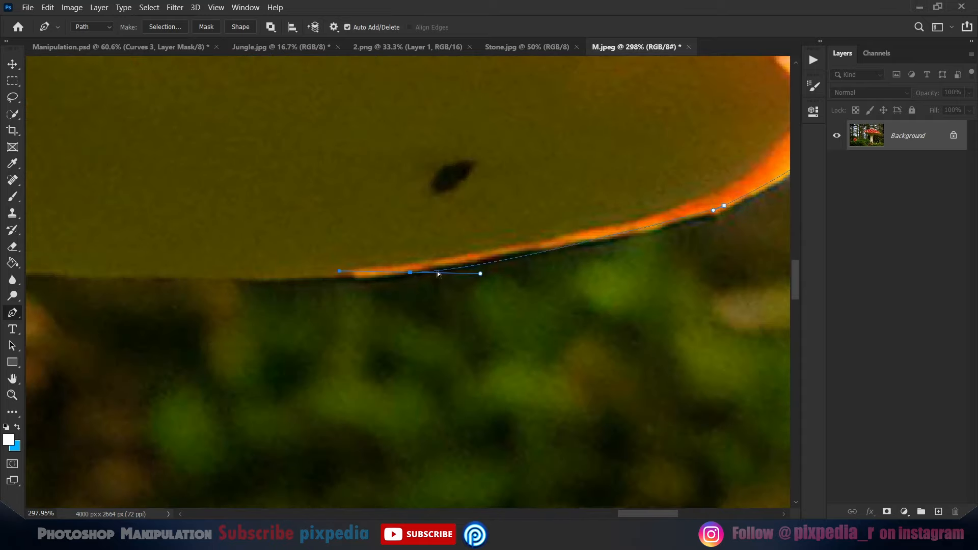
drag(319, 280, 704, 211)
drag(465, 207, 404, 202)
drag(116, 189, 80, 185)
drag(62, 264, 572, 274)
scroll(571, 274, down, 2)
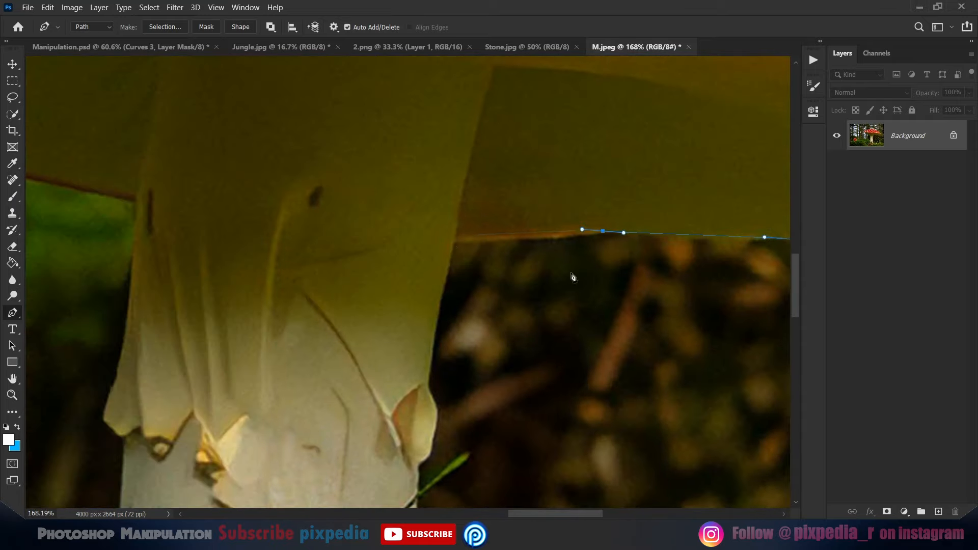
Trace the right side of the stem down to the ground and carry the path around the stem's base.
click(432, 355)
drag(422, 466, 488, 277)
drag(481, 374, 492, 148)
click(497, 219)
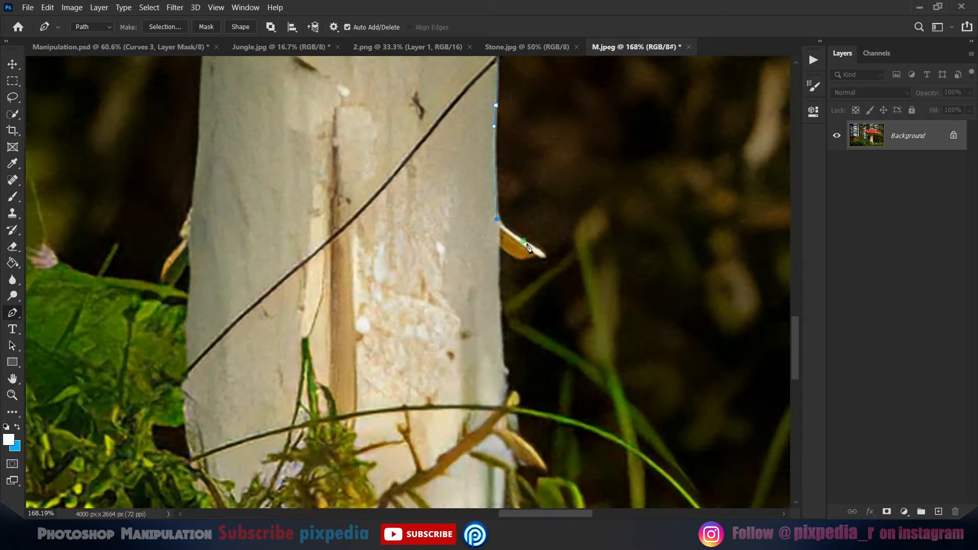
click(504, 376)
scroll(506, 379, down, 4)
drag(511, 422, 503, 348)
click(503, 348)
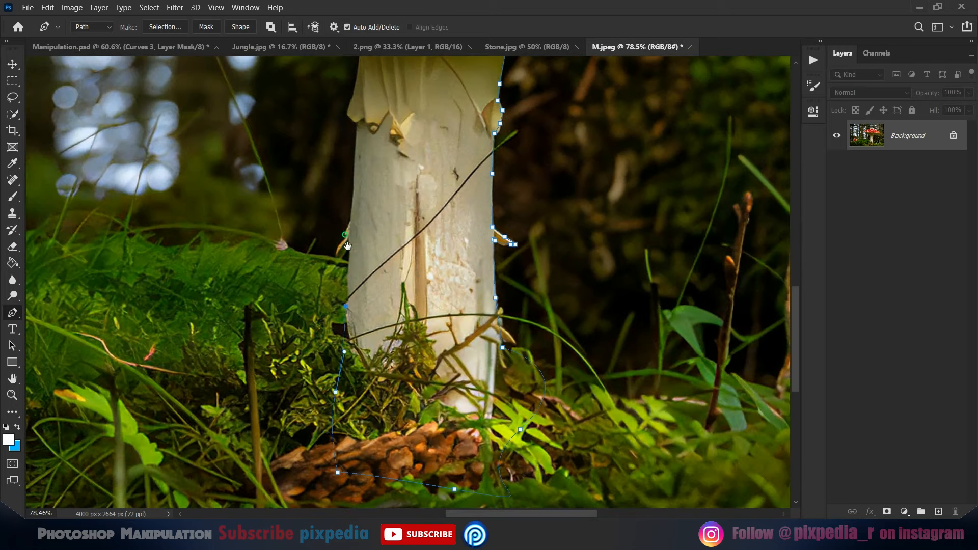
Trace the left side of the stem from the ground up to the underside of the cap.
key(ctrl+z)
scroll(347, 246, up, 2)
click(376, 220)
drag(370, 205, 414, 361)
scroll(413, 362, up, 3)
click(402, 365)
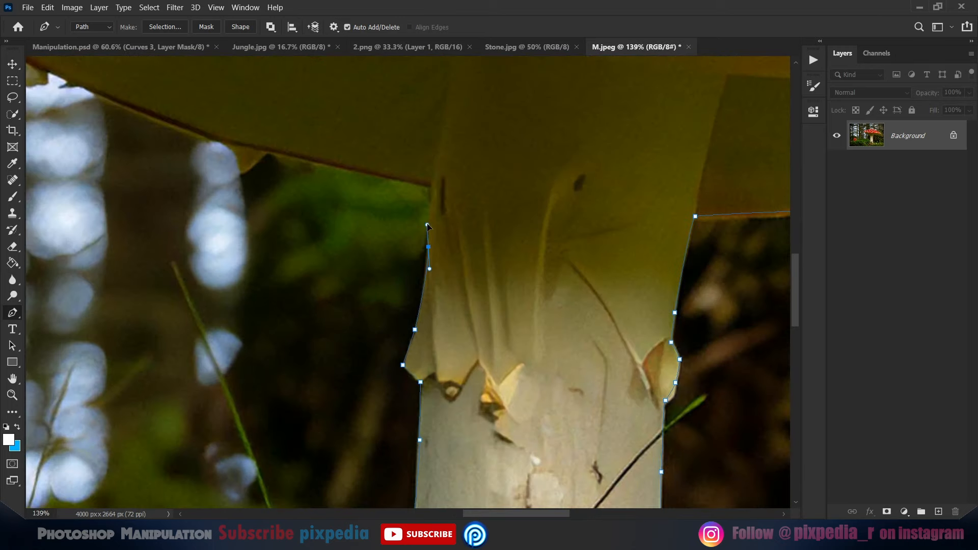
click(432, 185)
Trace the cap's left underside and rounded left tip, and close the path at its starting point.
drag(406, 235, 650, 370)
drag(528, 287, 510, 284)
drag(271, 205, 453, 361)
drag(406, 309, 410, 279)
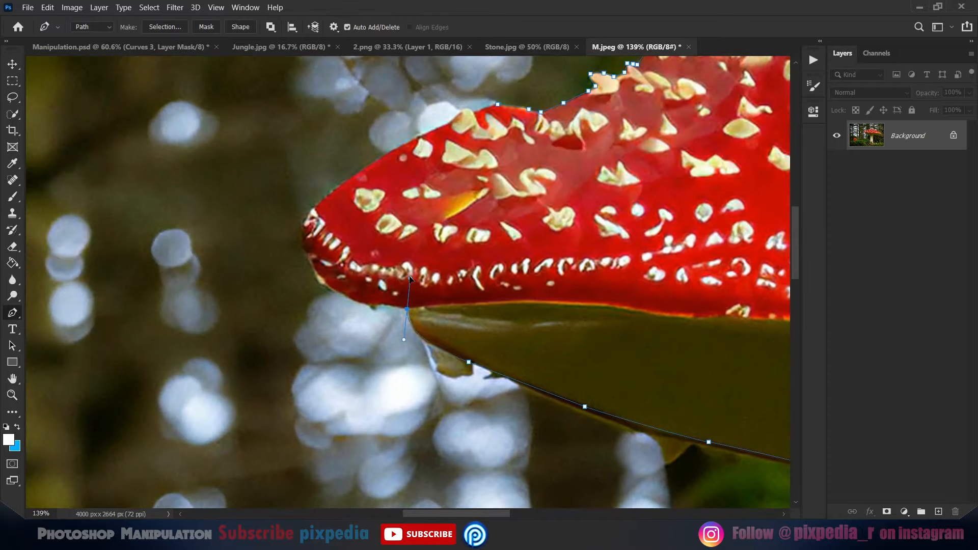
drag(305, 225, 296, 312)
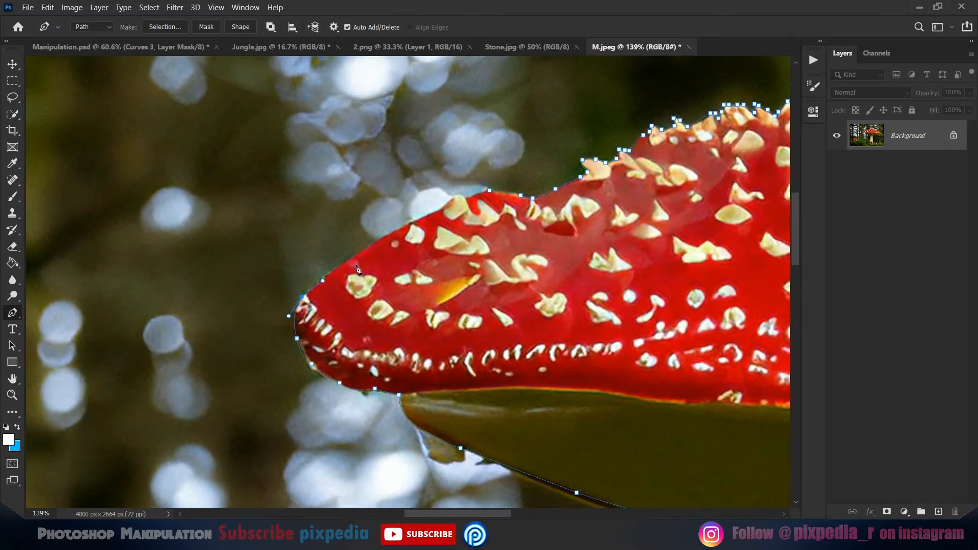
click(490, 193)
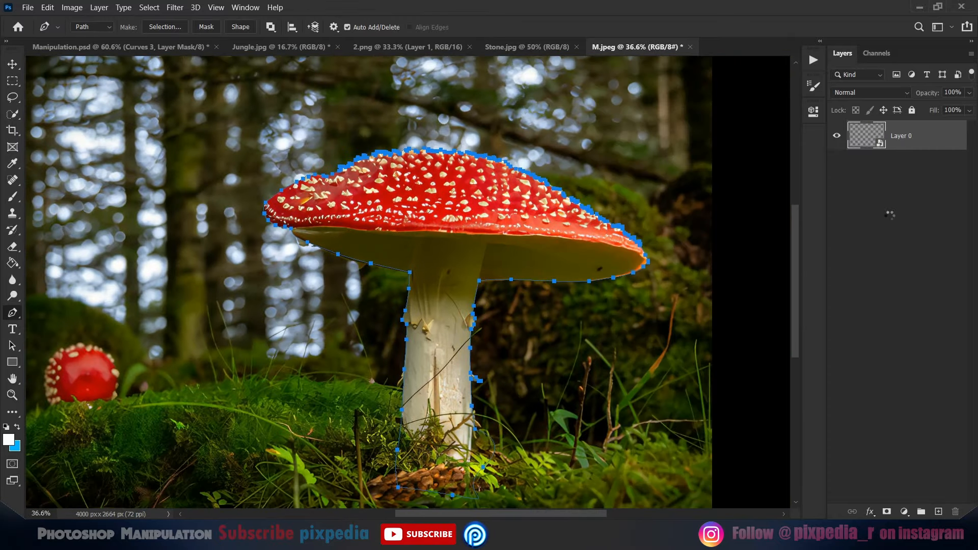
Cut out the mushroom with a layer mask made from the path and move it into Manipulation.psd.
key(ctrl+Return)
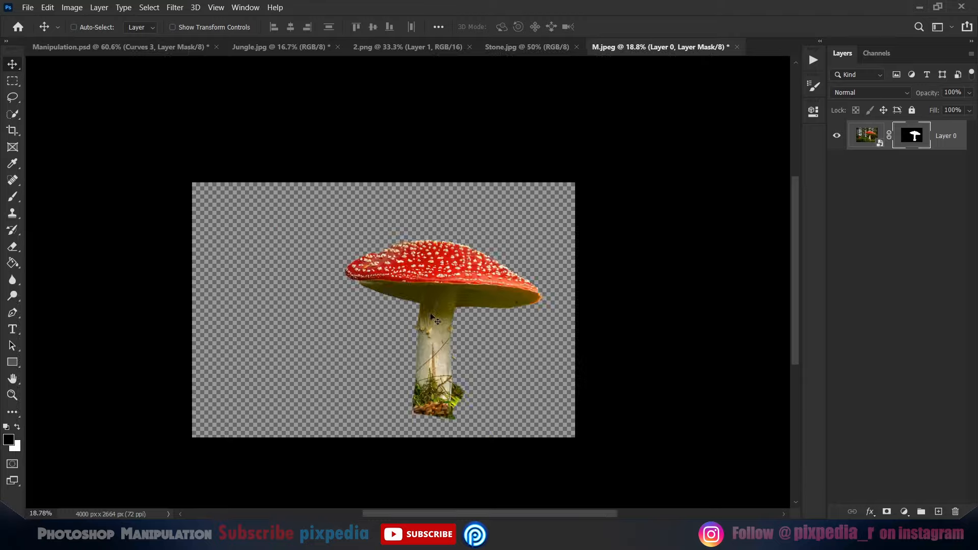
drag(431, 314, 376, 261)
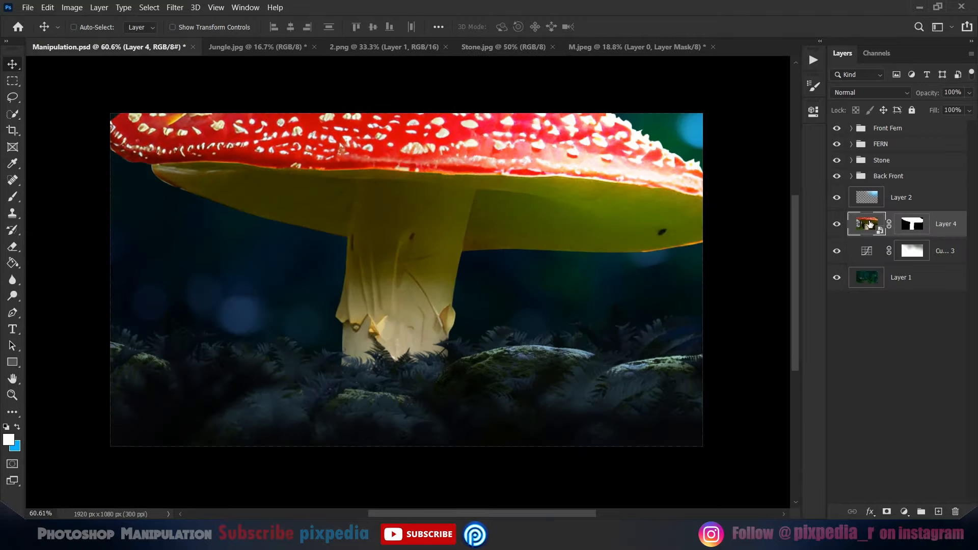
Move the mushroom layer between the Front Fern and FERN groups and scale it down to about 43%.
drag(946, 224, 942, 136)
key(ctrl+t)
scroll(467, 240, down, 3)
drag(680, 483, 511, 371)
scroll(296, 269, up, 2)
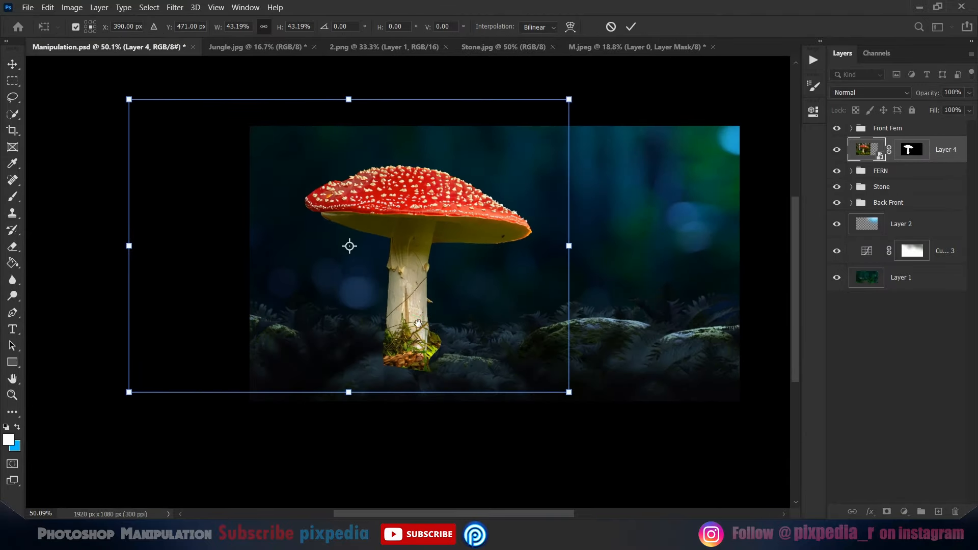
key(Return)
Add a guide layout of 3 columns and 3 rows, align the mushroom's stem with the left column guide, and hide the guides.
click(214, 8)
click(249, 370)
click(866, 119)
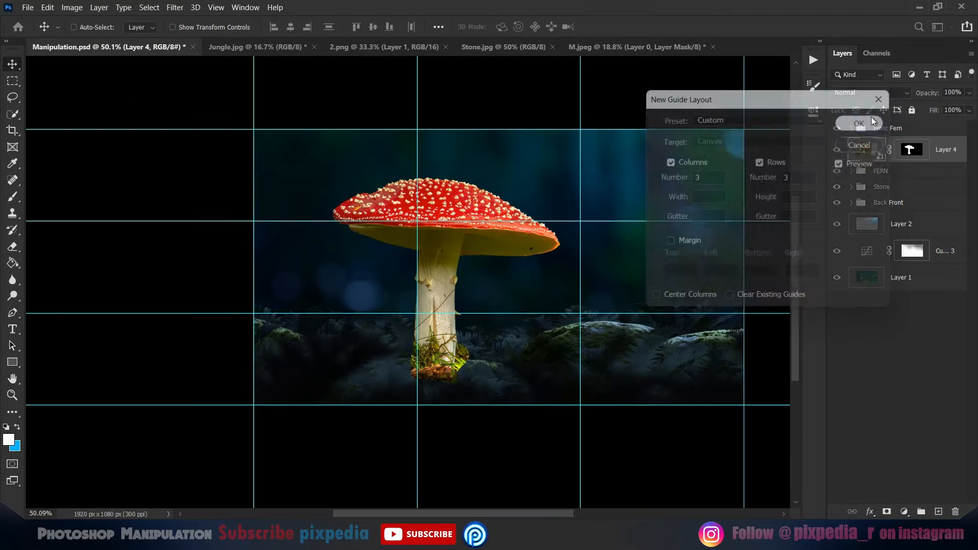
drag(510, 275, 488, 267)
key(ctrl+t)
drag(573, 262, 618, 214)
key(Return)
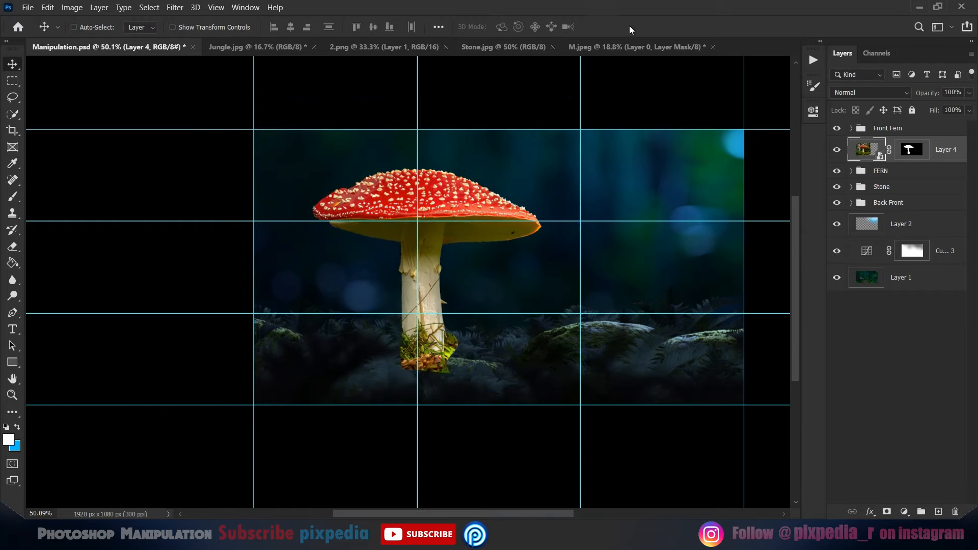
key(ctrl+j)
key(ctrl+z)
key(ctrl+h)
Rasterize the mushroom layer with its mask applied and clone out the dark twig crossing the stem.
right_click(912, 149)
key(Escape)
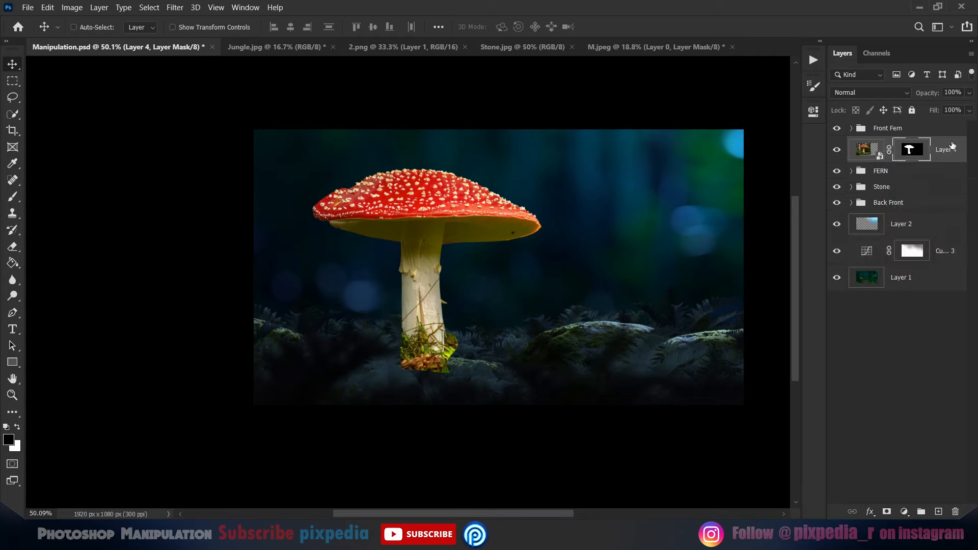
click(866, 149)
scroll(416, 325, up, 2)
scroll(415, 325, up, 7)
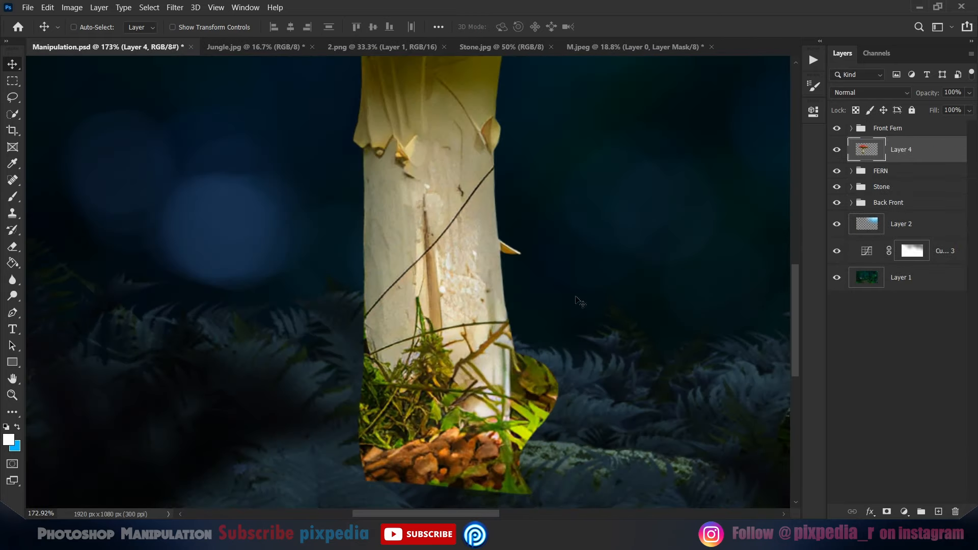
key(s)
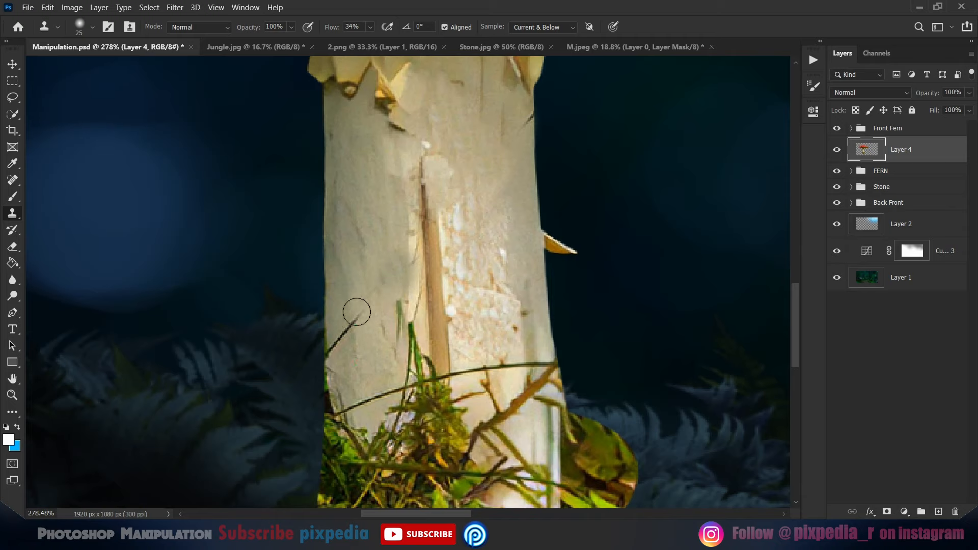
scroll(384, 277, down, 9)
key(v)
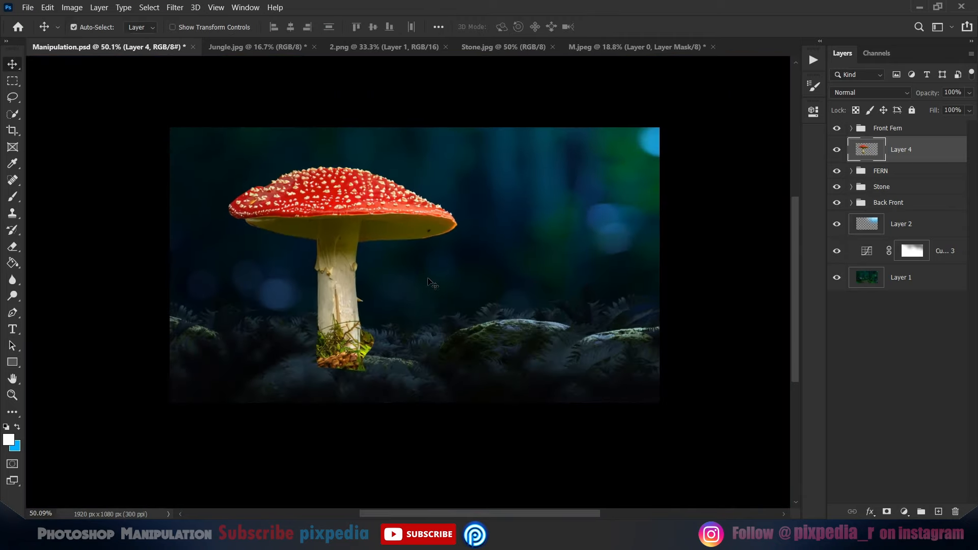
Close the Jungle.jpg, 2.png and Stone.jpg source documents.
click(310, 47)
click(508, 209)
click(320, 47)
click(296, 47)
Save the masked mushroom document as M.png and close it.
click(348, 47)
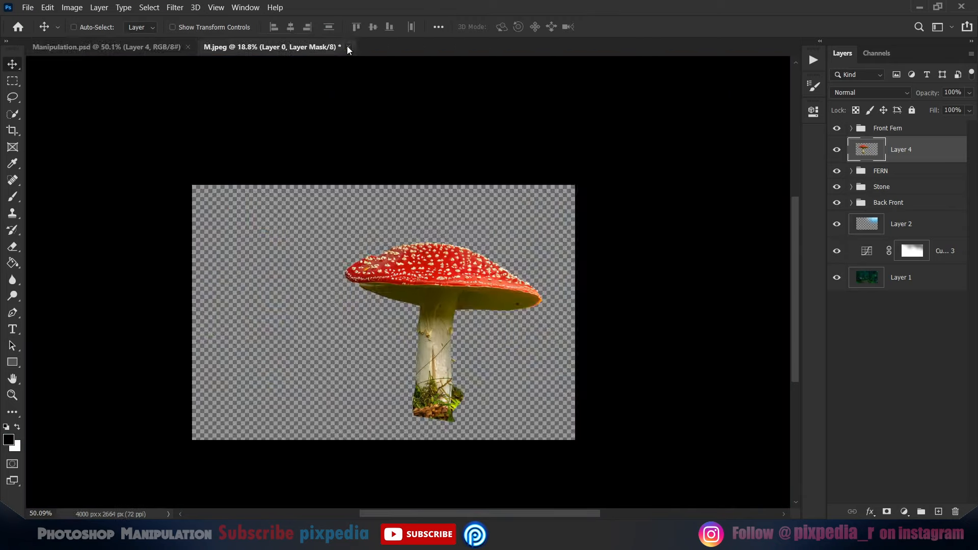
click(448, 210)
click(500, 395)
click(497, 436)
click(861, 497)
click(574, 156)
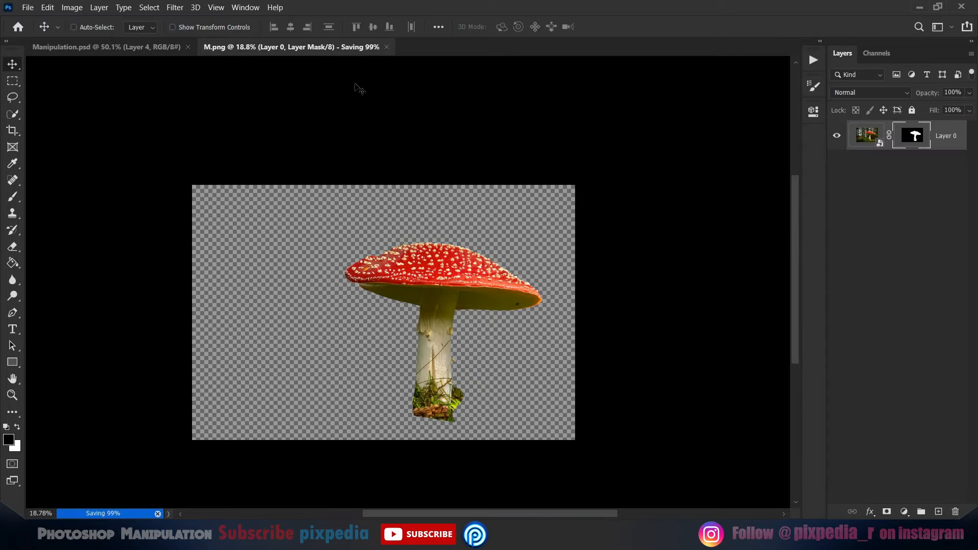
Place the mushroom layer below the FERN group, directly above the Stone group.
scroll(412, 258, down, 2)
click(907, 131)
key(ctrl+0)
scroll(407, 293, down, 2)
click(910, 158)
click(837, 150)
click(837, 150)
click(837, 129)
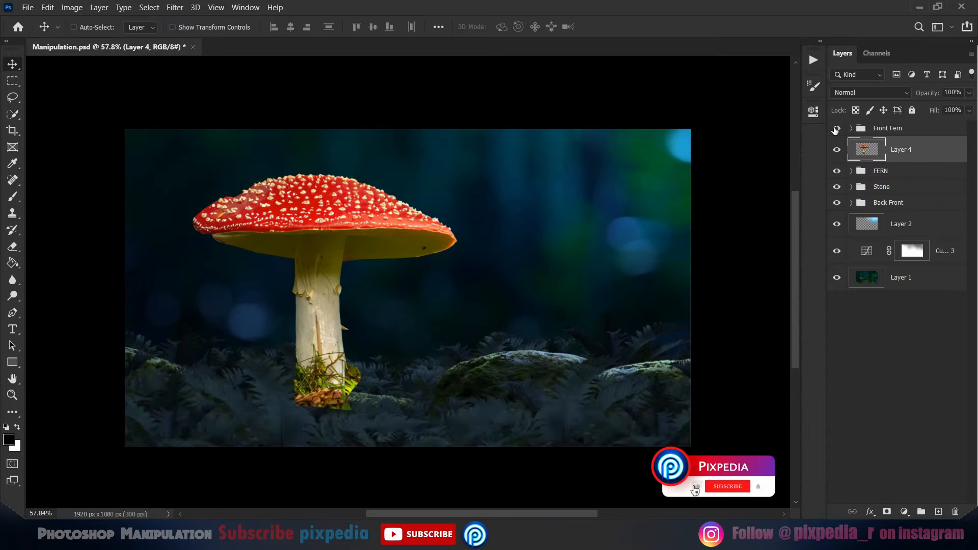
click(837, 128)
key(ctrl+[)
click(840, 168)
Select the mushroom's lower stem with a rectangular marquee, stretch it slightly downward, and deselect.
key(ctrl+t)
scroll(348, 337, up, 2)
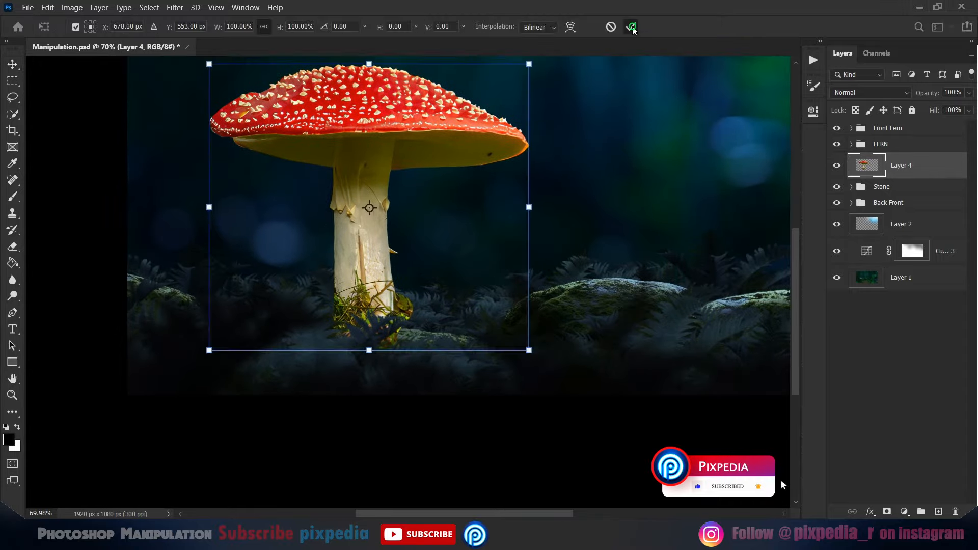
key(Escape)
key(m)
drag(266, 244, 467, 392)
key(ctrl+t)
drag(367, 393, 365, 413)
click(632, 26)
key(ctrl+d)
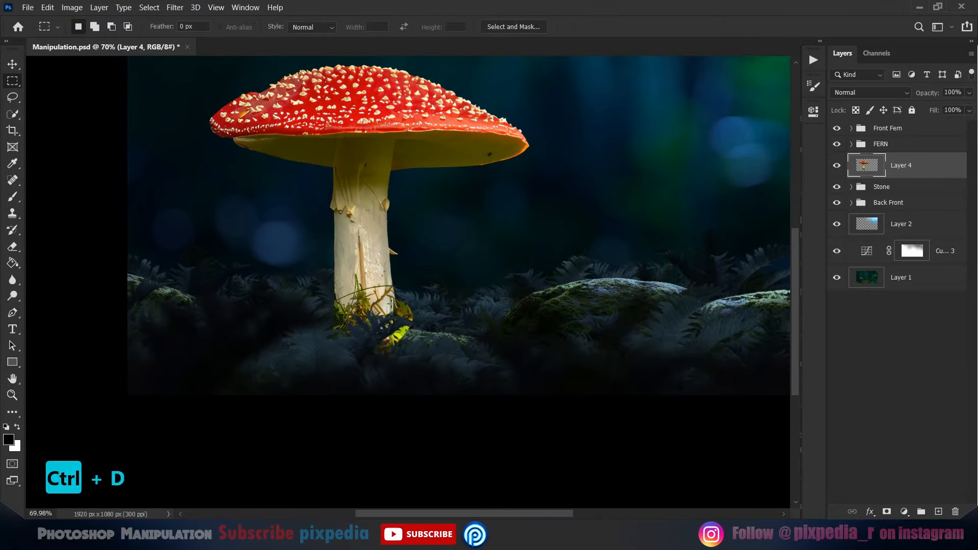
key(v)
scroll(345, 239, down, 2)
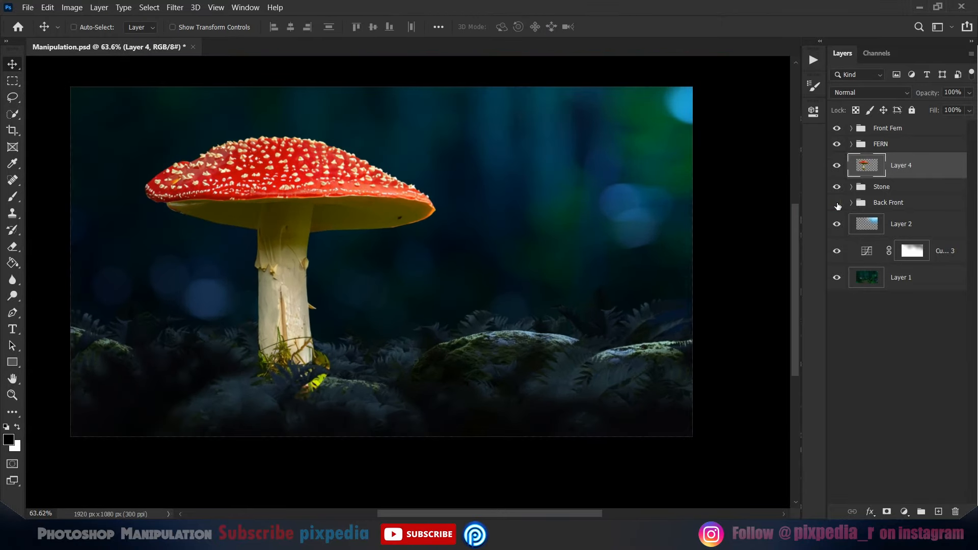
Enlarge the Back Front group to 152.20% and rotate it to 2.40 degrees.
click(866, 203)
key(ctrl+t)
scroll(382, 285, down, 1)
drag(382, 305, 384, 286)
drag(662, 81, 646, 53)
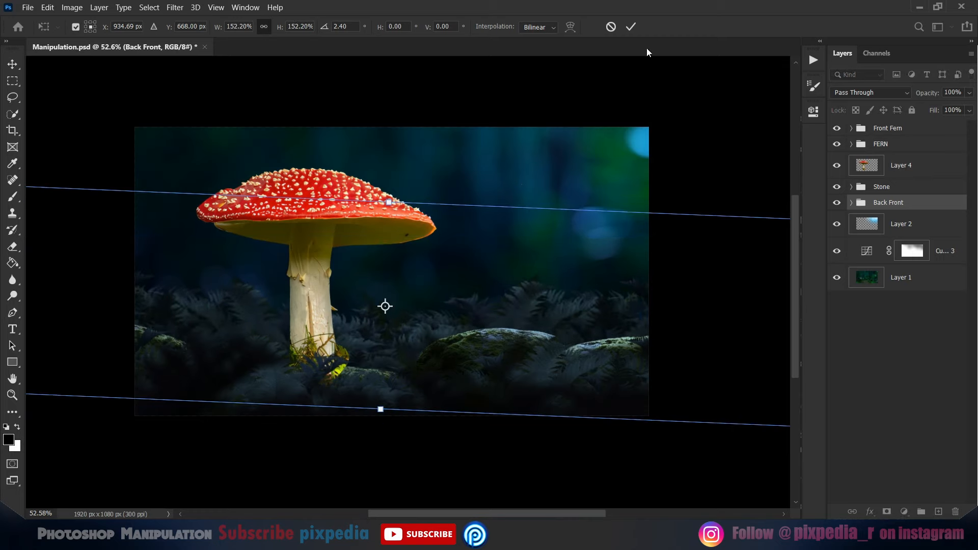
key(Return)
Scale the FERN group to 141.36%, raise it around the stem's base, and nudge the mushroom into position.
click(881, 143)
key(ctrl+t)
mouse_move(407, 316)
mouse_down()
mouse_move(415, 285)
mouse_move(433, 277)
mouse_move(422, 306)
mouse_up()
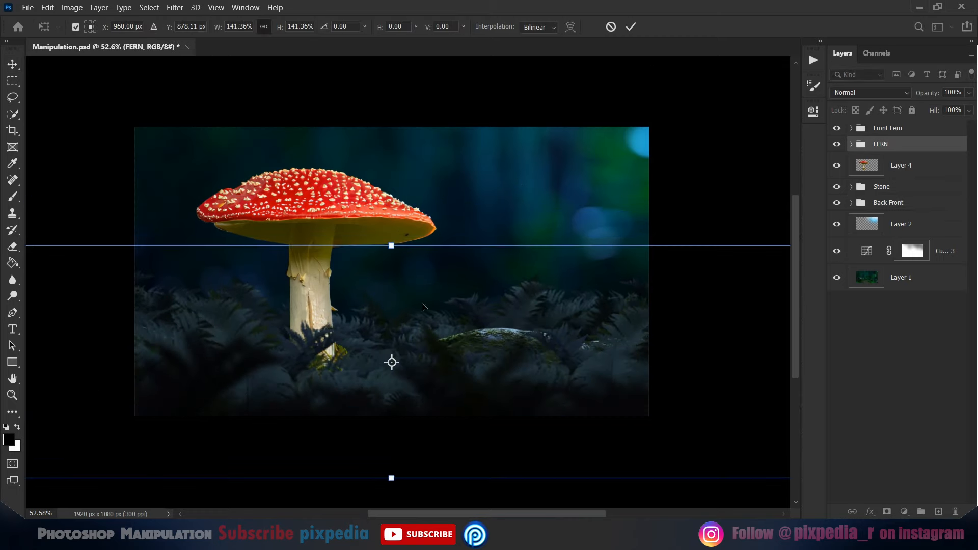
key(Return)
drag(488, 334, 486, 326)
click(872, 203)
scroll(486, 325, up, 1)
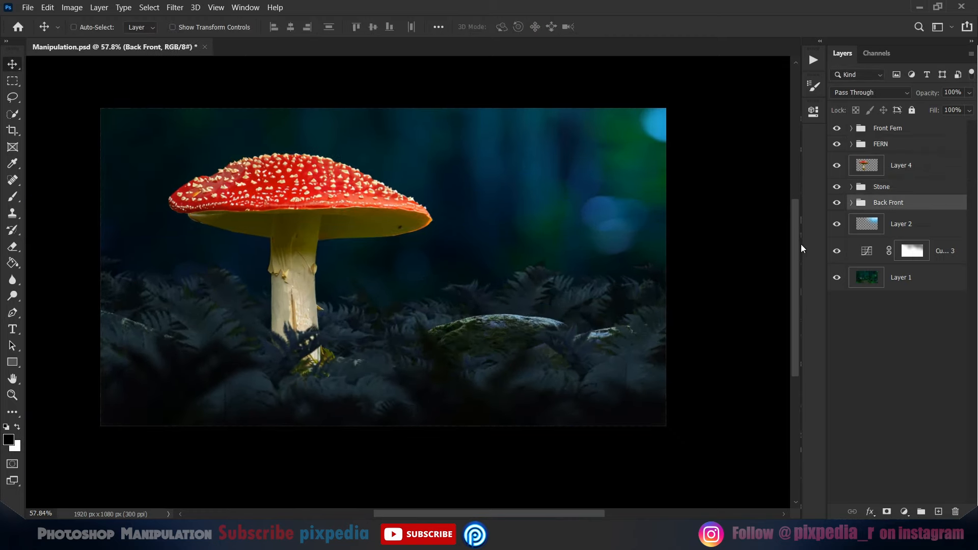
click(894, 166)
drag(308, 292, 309, 295)
scroll(308, 296, up, 1)
Add a Curves adjustment clipped to the mushroom layer and lower its overall RGB highlights.
click(904, 511)
click(896, 352)
key(ctrl+alt+g)
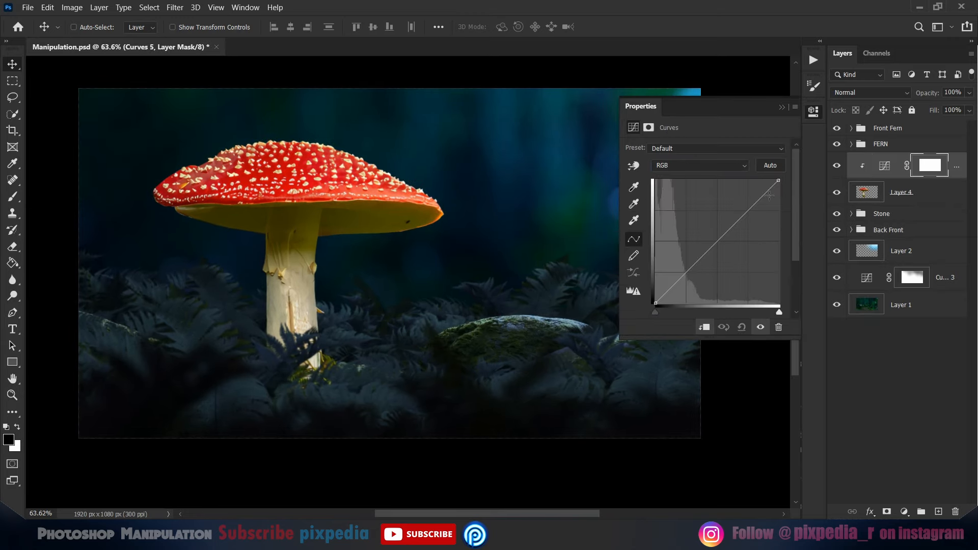
drag(783, 209, 784, 215)
Adjust the blue channel and strongly lower the red channel's highlights in the mushroom's Curves to give a cool tint.
click(694, 165)
click(685, 195)
mouse_move(780, 180)
mouse_down()
mouse_move(783, 206)
mouse_move(785, 193)
mouse_up()
click(694, 166)
click(685, 175)
click(726, 165)
click(721, 205)
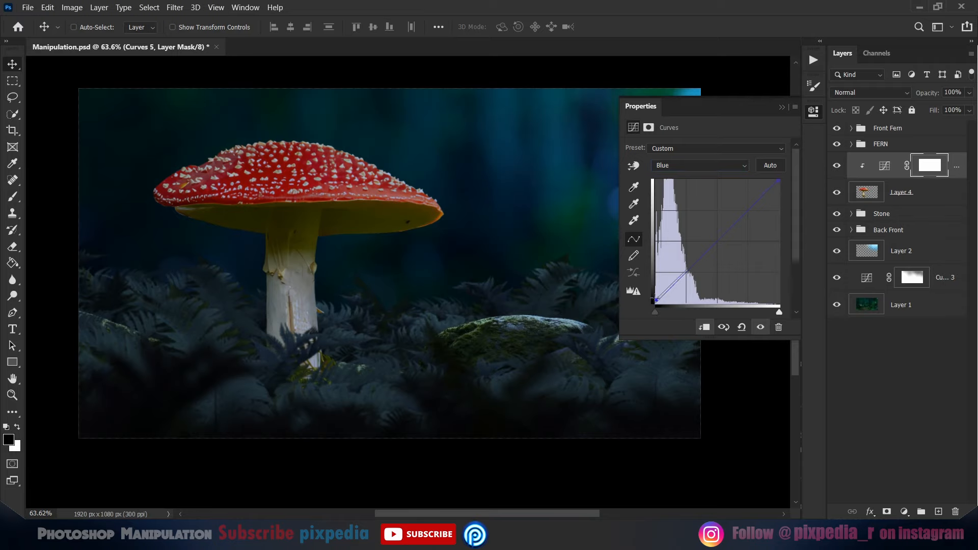
drag(780, 215, 787, 234)
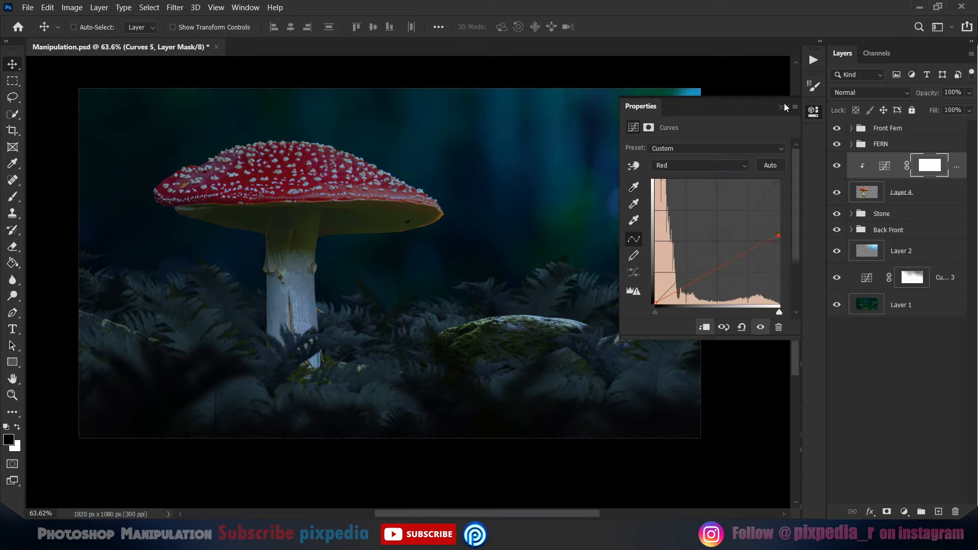
click(783, 107)
Group the mushroom layer with its Curves adjustment and name the group MUSHROOM.
drag(527, 273, 546, 270)
scroll(547, 270, down, 1)
shift+click(904, 193)
key(ctrl+g)
double_click(880, 160)
text(MUSHROOM)
click(852, 160)
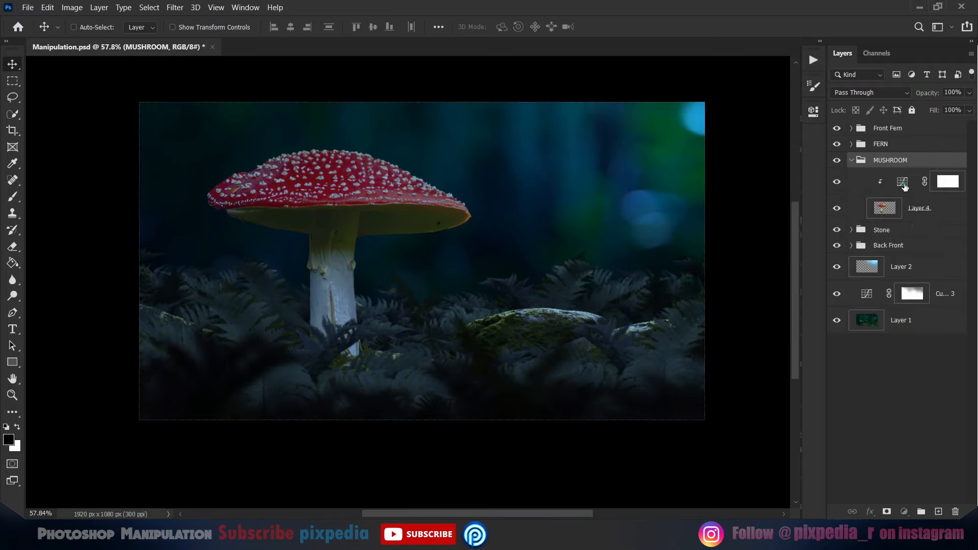
Add a Levels adjustment clipped to the mushroom, reduce its white output level to darken it, and invert its mask to black.
click(904, 187)
click(904, 511)
click(910, 335)
drag(783, 279, 687, 278)
click(675, 171)
click(652, 213)
click(782, 108)
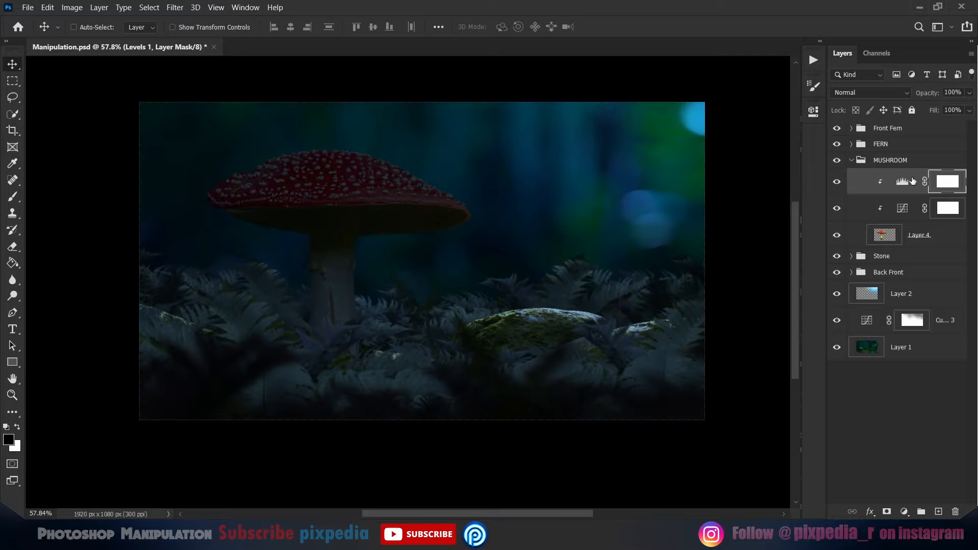
key(ctrl+i)
Paint white on the Levels mask with a soft 150 px brush at 22% flow to shade the stem and its base.
click(13, 197)
scroll(328, 334, up, 12)
key(bracketleft)
key(bracketleft)
key(bracketleft)
key(bracketleft)
key(bracketleft)
key(bracketleft)
key(x)
drag(380, 331, 353, 372)
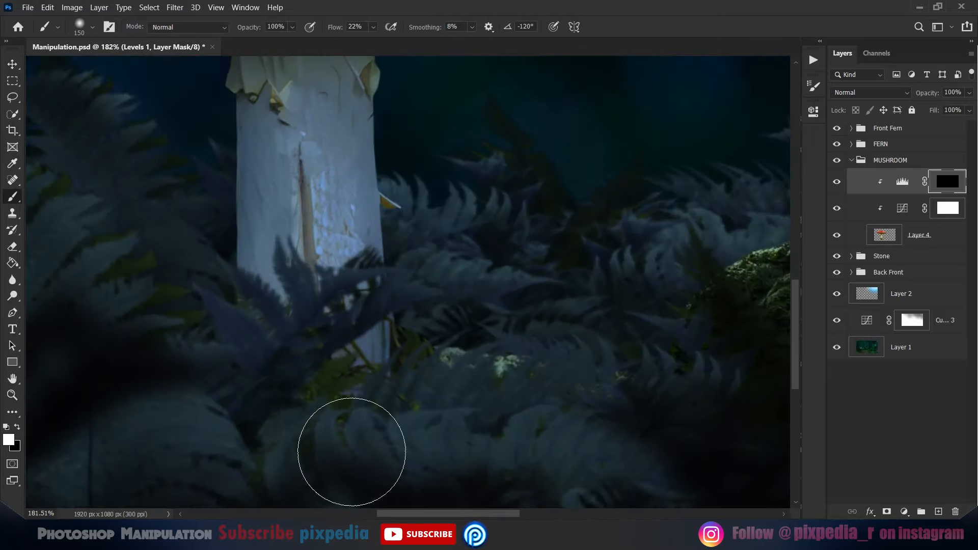
mouse_move(229, 239)
mouse_down()
mouse_move(321, 199)
mouse_move(331, 218)
mouse_up()
drag(331, 218, 430, 295)
drag(489, 224, 484, 250)
drag(308, 231, 365, 305)
scroll(494, 365, down, 7)
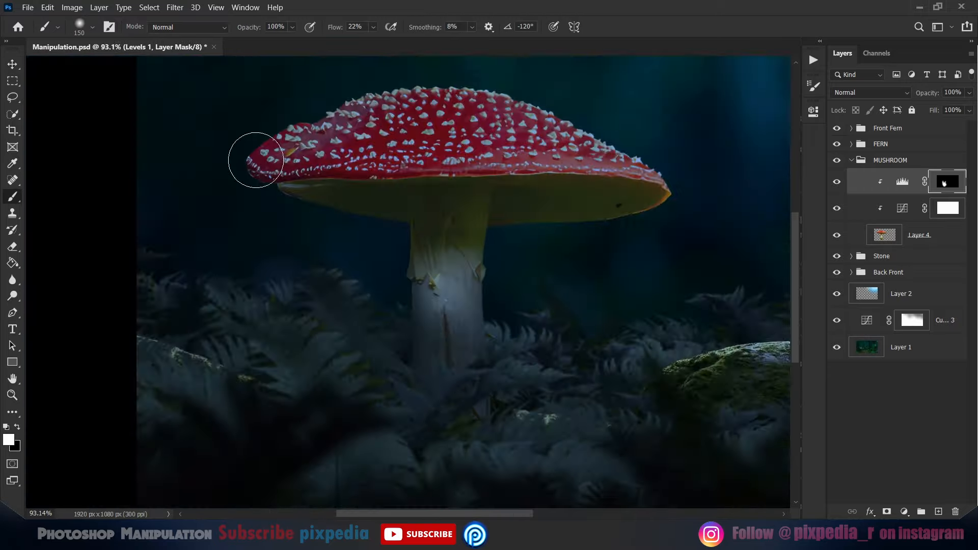
Paint white on the Levels mask over the cap and its underside, using a smaller brush for the finer areas.
scroll(256, 159, up, 6)
mouse_move(255, 159)
mouse_down()
mouse_move(151, 397)
mouse_move(185, 382)
mouse_move(607, 352)
mouse_up()
mouse_move(610, 295)
mouse_down()
mouse_move(393, 224)
mouse_move(198, 208)
mouse_up()
key(bracketleft)
key(bracketleft)
key(bracketleft)
key(bracketleft)
key(bracketleft)
key(bracketleft)
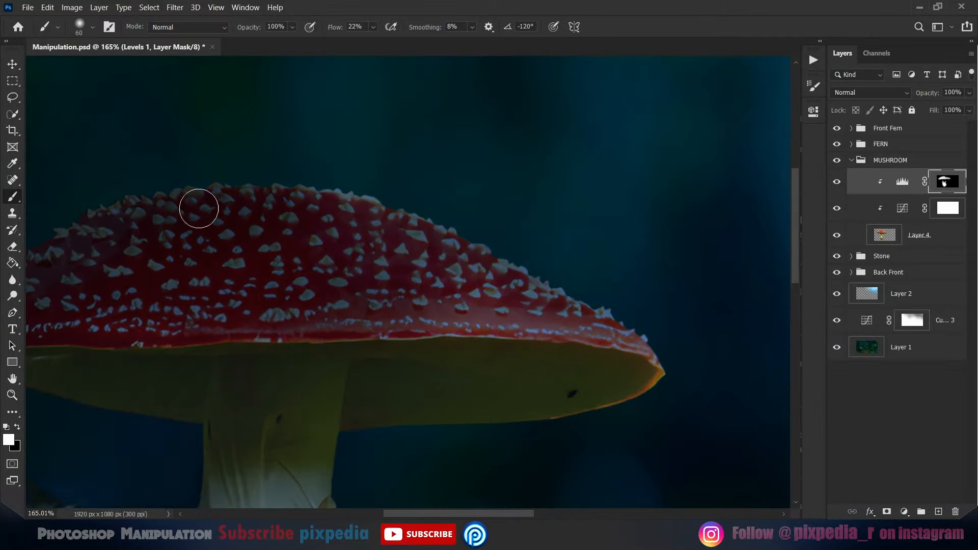
drag(284, 324, 606, 321)
scroll(376, 332, left, 5)
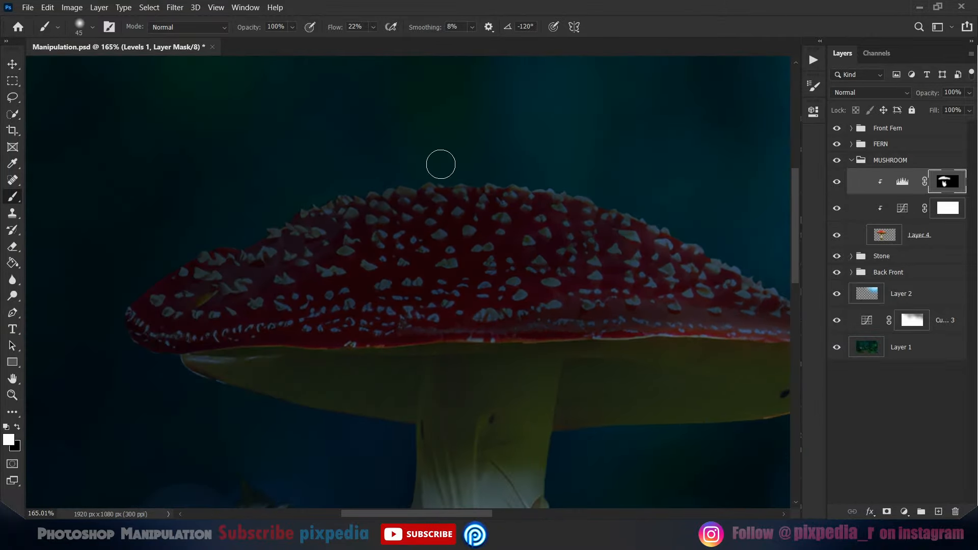
Set the brush flow to 42% and paint black on the Levels mask along the cap's upper right edge to restore light.
scroll(533, 292, right, 5)
drag(344, 29, 353, 29)
drag(408, 285, 319, 267)
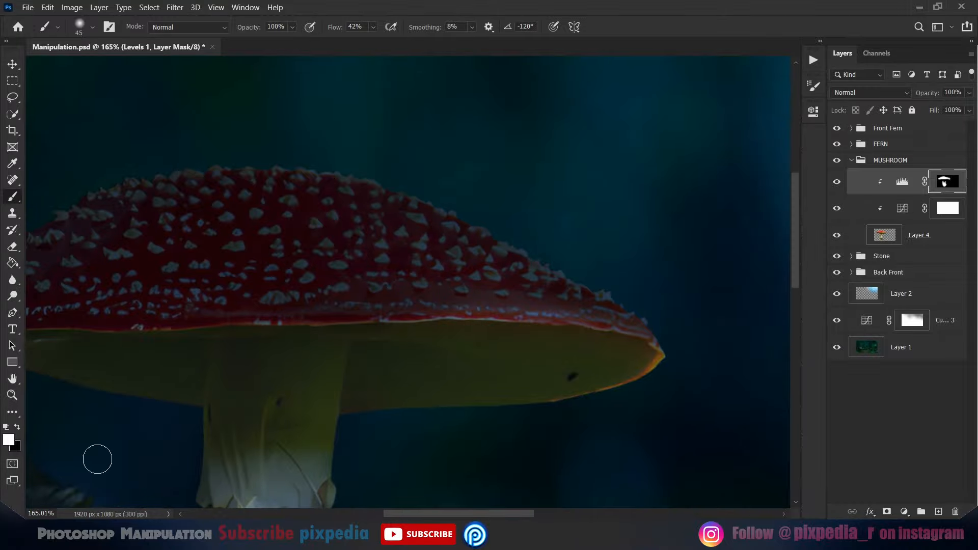
key(x)
mouse_move(264, 172)
mouse_down()
mouse_move(642, 313)
mouse_move(428, 206)
mouse_up()
scroll(336, 219, down, 14)
Enlarge the brush to 100 px, set its flow to 14%, and softly blend the light over the cap's right side.
scroll(342, 218, up, 15)
key(bracketright)
key(bracketright)
key(bracketright)
key(bracketright)
key(bracketright)
key(bracketright)
key(shift+1)
key(shift+4)
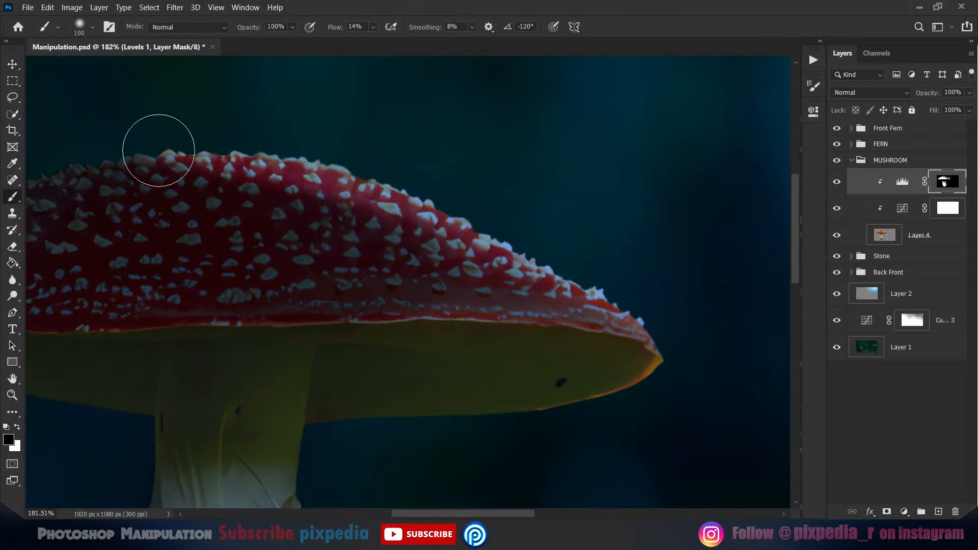
drag(321, 229, 494, 245)
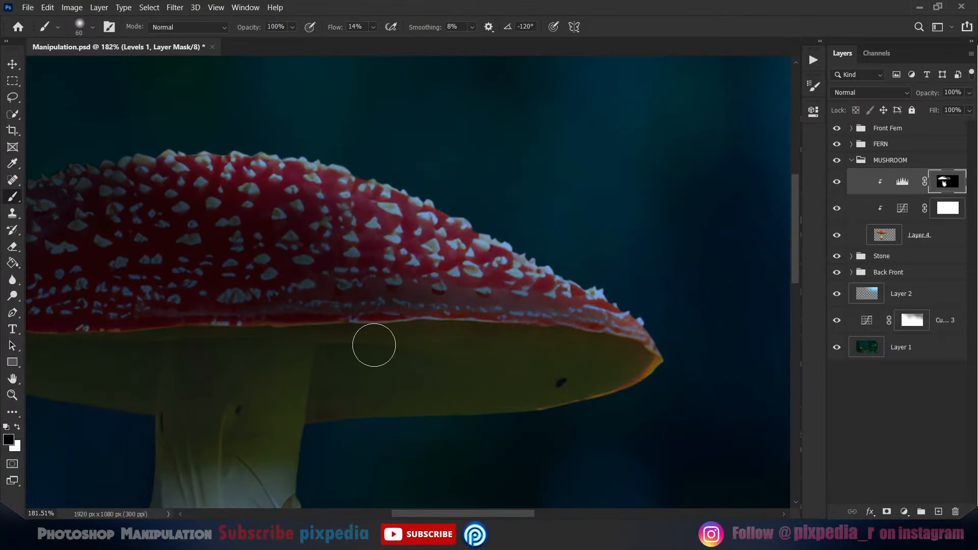
Paint white on the Levels mask with a larger brush to deepen the shadow on the stem below the cap.
scroll(488, 351, down, 16)
scroll(450, 379, up, 9)
key(bracketright)
key(bracketright)
key(bracketright)
key(bracketright)
key(bracketright)
key(bracketright)
key(bracketright)
key(bracketright)
key(bracketright)
key(bracketright)
key(x)
drag(408, 364, 397, 363)
key(v)
scroll(534, 309, right, 2)
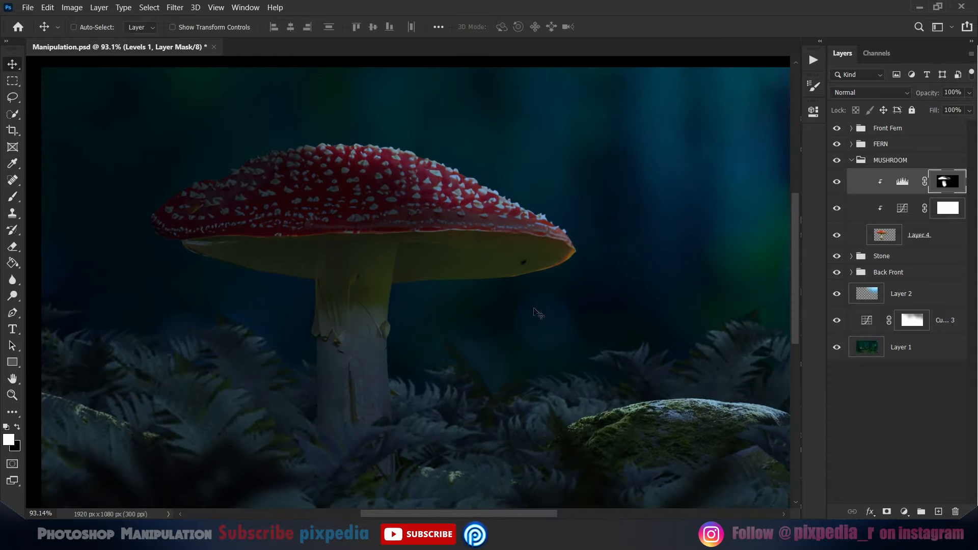
Add a new empty layer directly above the MUSHROOM group.
scroll(446, 323, down, 3)
click(851, 272)
click(897, 348)
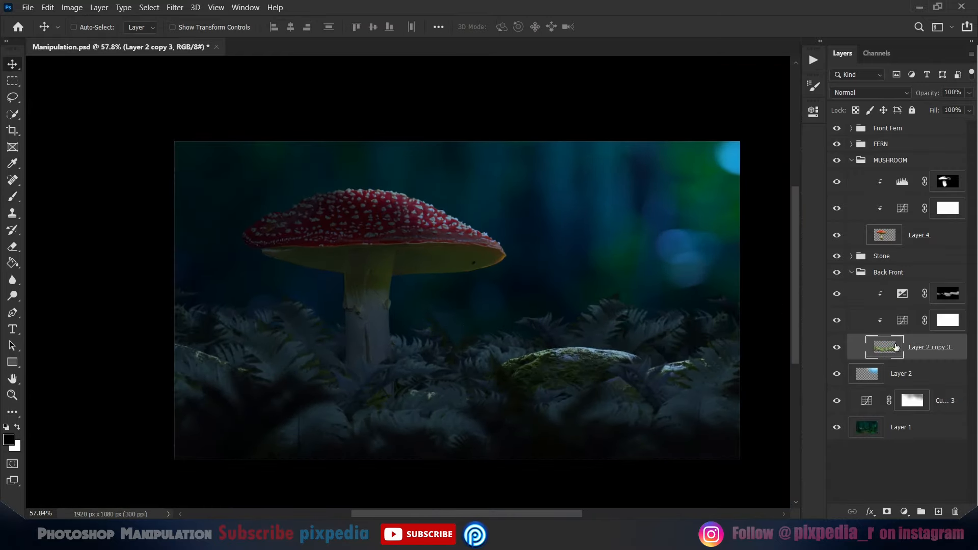
click(852, 272)
click(888, 160)
click(851, 161)
click(938, 512)
Trace the lower rim of the mushroom cap with a curved Pen tool path from one end to the other.
scroll(403, 267, up, 11)
drag(403, 267, 483, 315)
click(12, 312)
scroll(166, 294, up, 6)
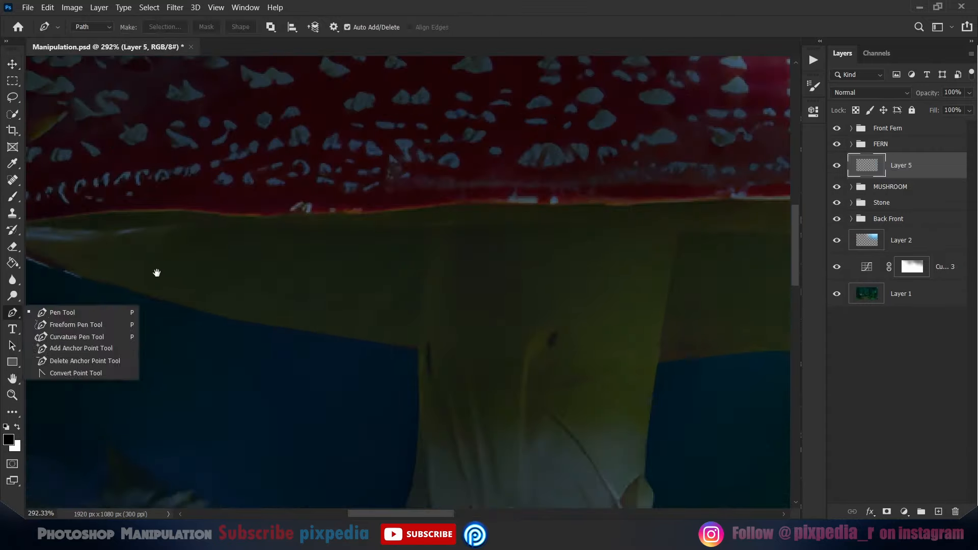
scroll(157, 273, up, 3)
click(206, 298)
drag(662, 269, 339, 345)
alt+click(315, 334)
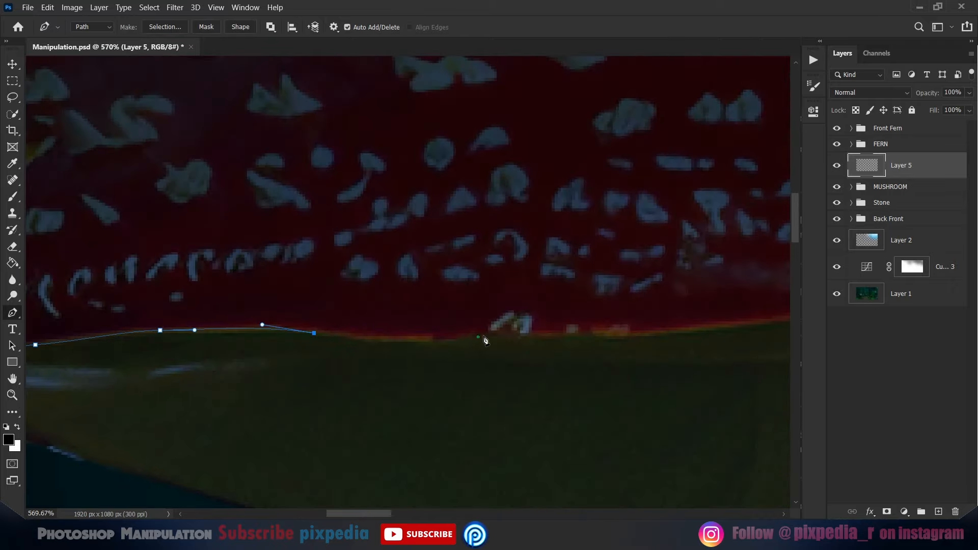
drag(479, 337, 546, 337)
drag(640, 349, 359, 331)
drag(640, 302, 693, 302)
drag(655, 316, 225, 324)
drag(611, 299, 278, 305)
drag(465, 291, 505, 291)
drag(601, 308, 239, 310)
drag(554, 306, 571, 307)
drag(687, 332, 724, 323)
drag(624, 341, 294, 289)
alt+click(356, 282)
drag(470, 307, 491, 318)
Close the path loosely around the underside of the cap and the stem, and convert it to a selection.
scroll(541, 372, down, 10)
click(591, 299)
click(633, 335)
click(587, 416)
click(523, 460)
click(414, 478)
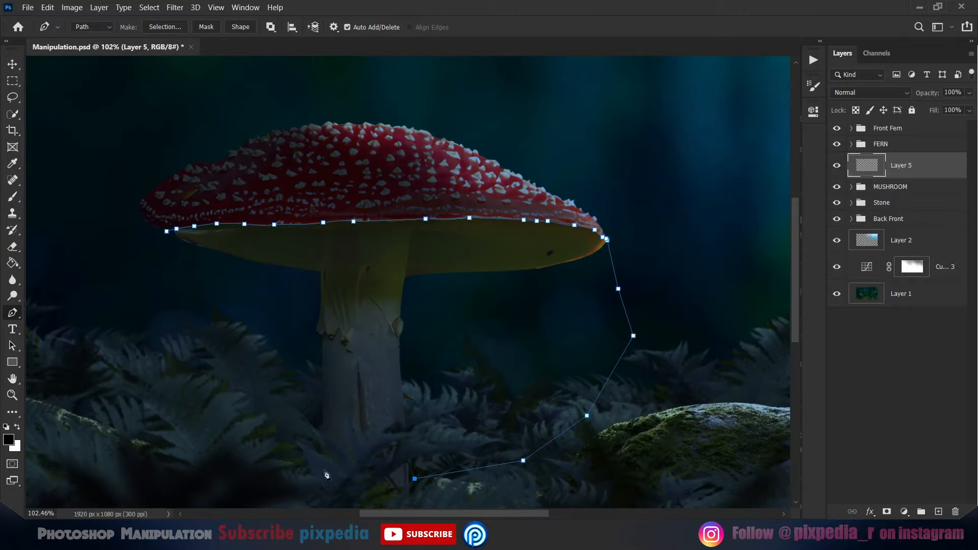
click(149, 7)
click(168, 179)
click(585, 129)
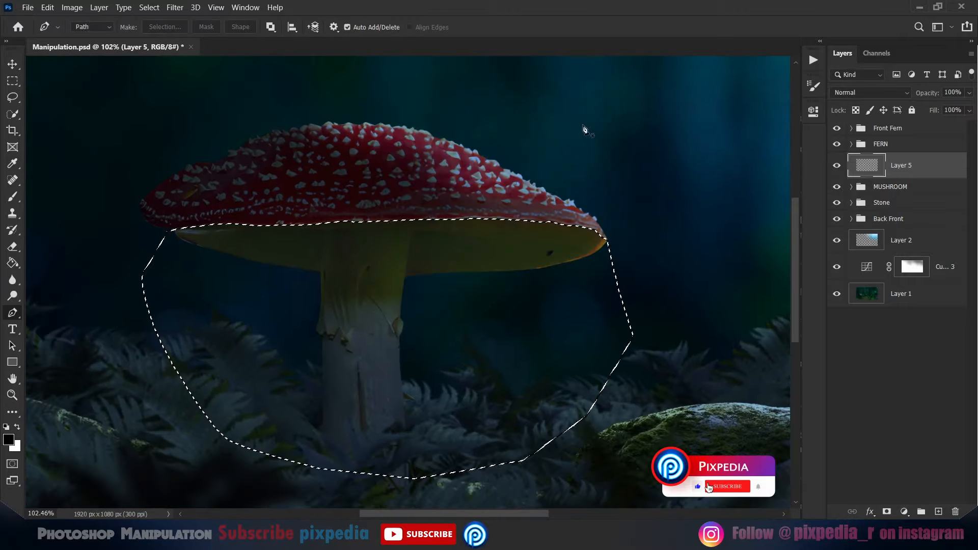
Brush soft orange #ff7200 over the selected area beneath the cap with a large brush at 14% flow.
click(13, 196)
click(8, 439)
click(795, 176)
click(894, 165)
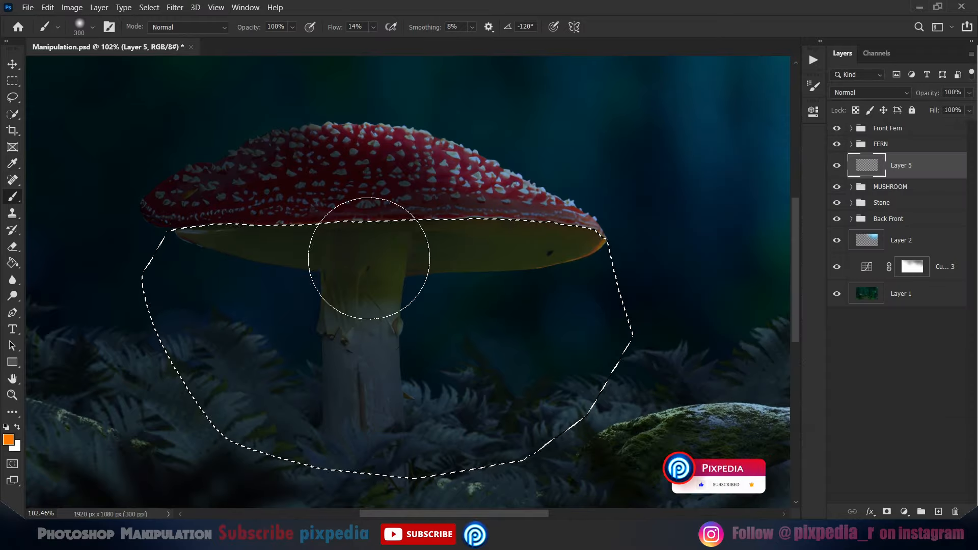
mouse_move(561, 209)
mouse_down()
mouse_move(284, 360)
mouse_move(600, 174)
mouse_move(255, 357)
mouse_up()
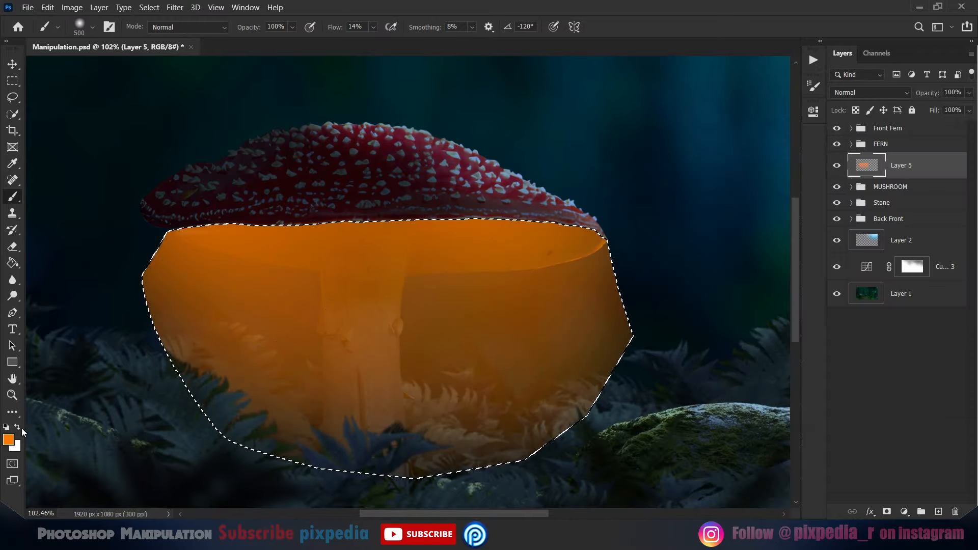
Paint yellow-orange over the glow with the 500 px brush and set the layer's blend mode to Linear Dodge (Add).
key(x)
click(8, 439)
click(799, 318)
click(882, 166)
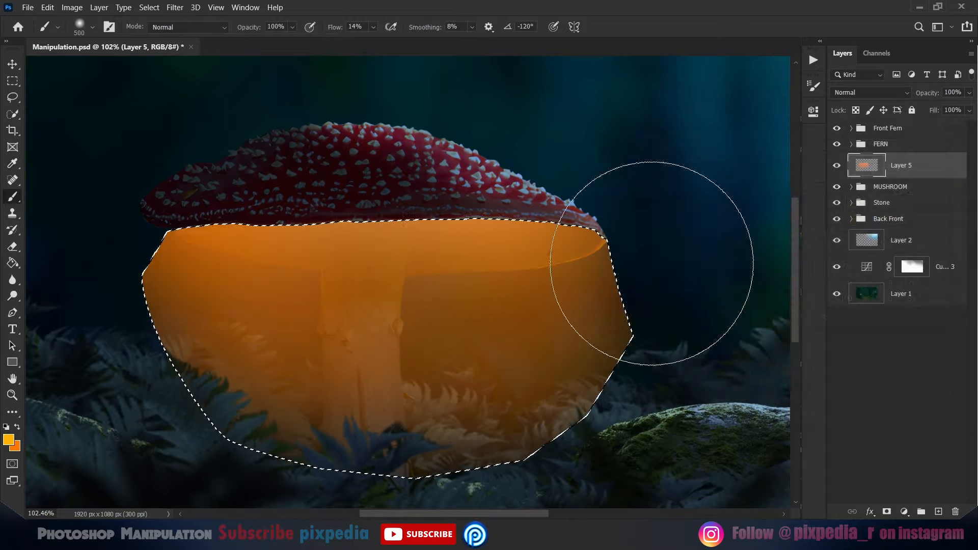
drag(655, 262, 254, 305)
click(870, 93)
click(834, 221)
Change the orange to a deeper shade and brush it over the glow beneath the cap.
key(x)
click(9, 440)
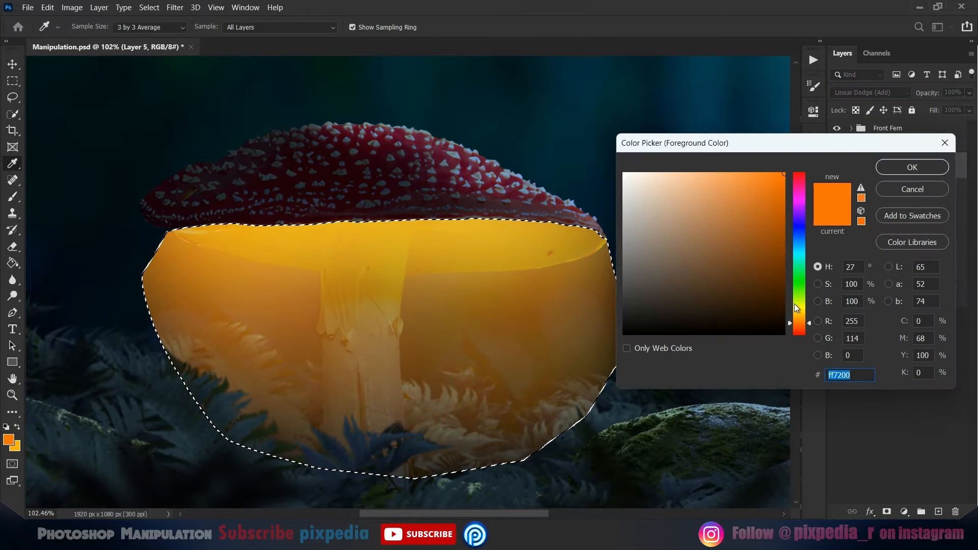
click(578, 314)
drag(197, 216, 306, 326)
Set the foreground color to white, deselect the area, and hide the orange glow layer.
click(8, 440)
click(624, 173)
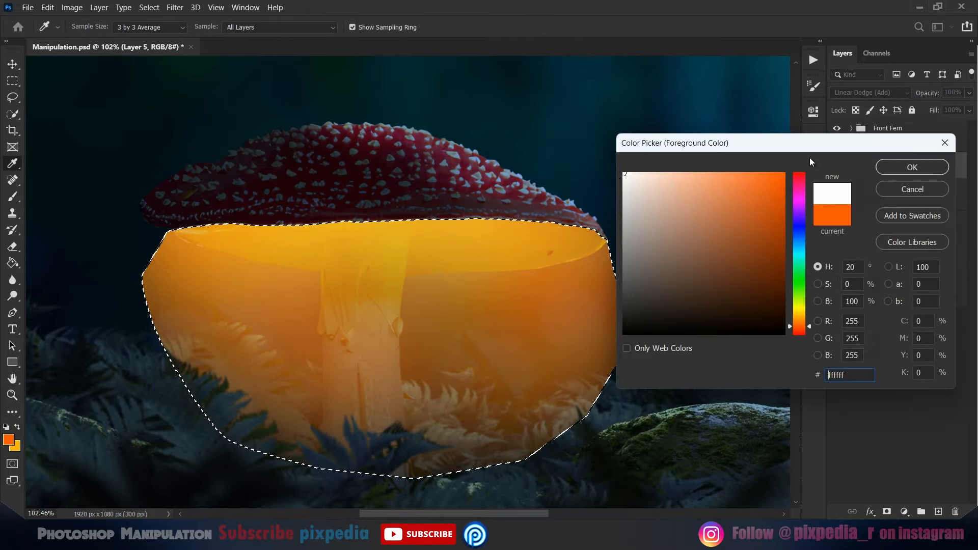
click(909, 167)
key(ctrl+d)
key(v)
scroll(415, 314, down, 1)
scroll(457, 290, up, 4)
click(837, 165)
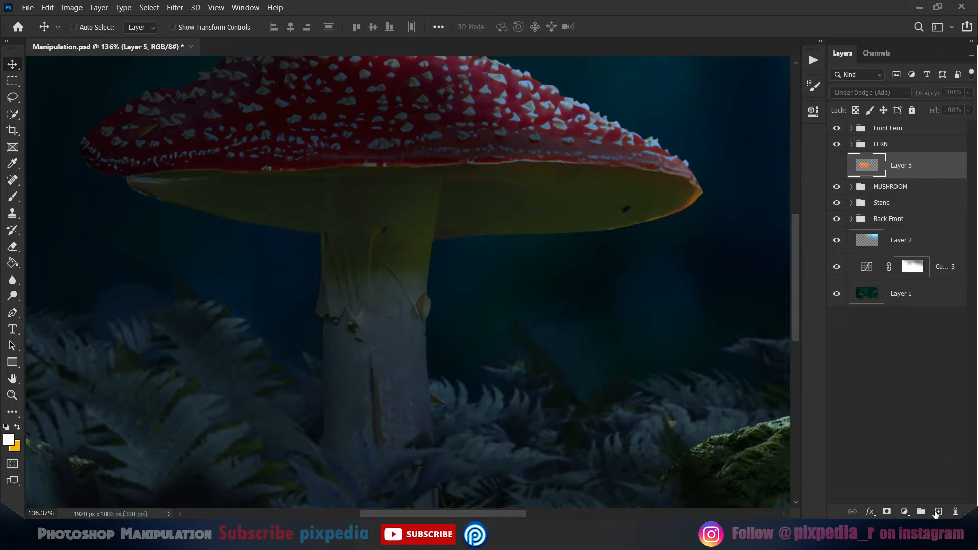
Add a new layer and draw a Pen path down one edge of the stem and around its lower part.
click(938, 511)
click(12, 313)
scroll(357, 222, up, 6)
scroll(357, 222, up, 3)
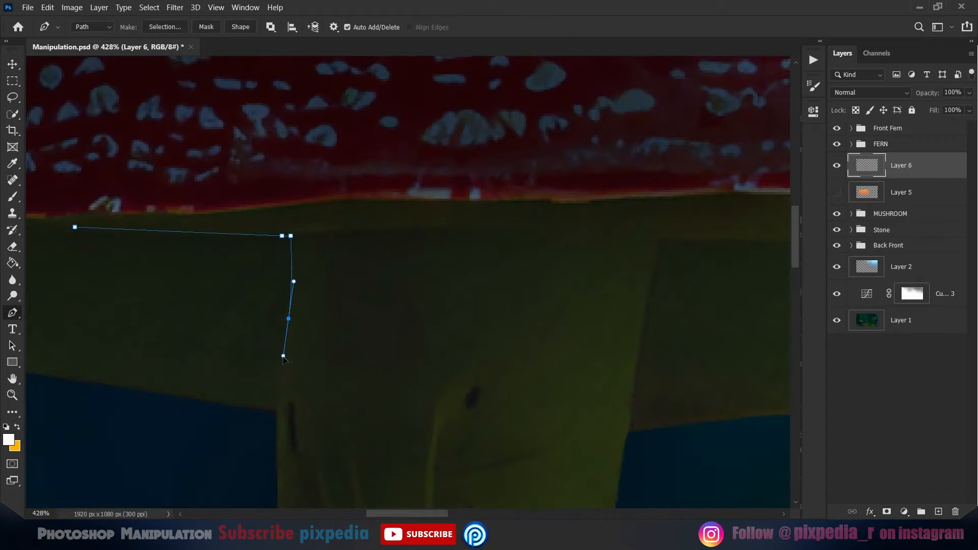
scroll(283, 358, down, 5)
click(267, 281)
scroll(244, 389, down, 2)
click(245, 389)
scroll(491, 273, up, 2)
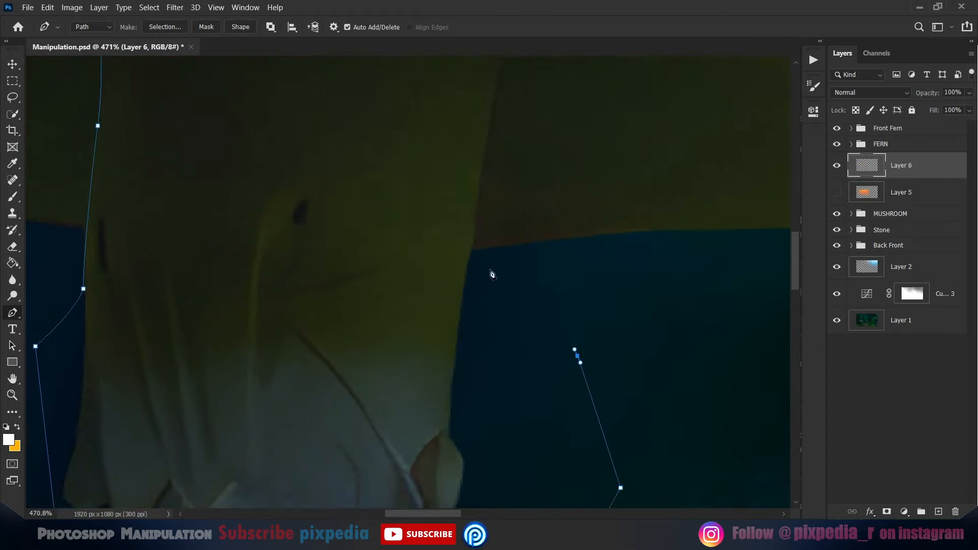
Continue the path up the stem's other edge and back along the cap rim, and convert it to a selection.
scroll(469, 396, up, 5)
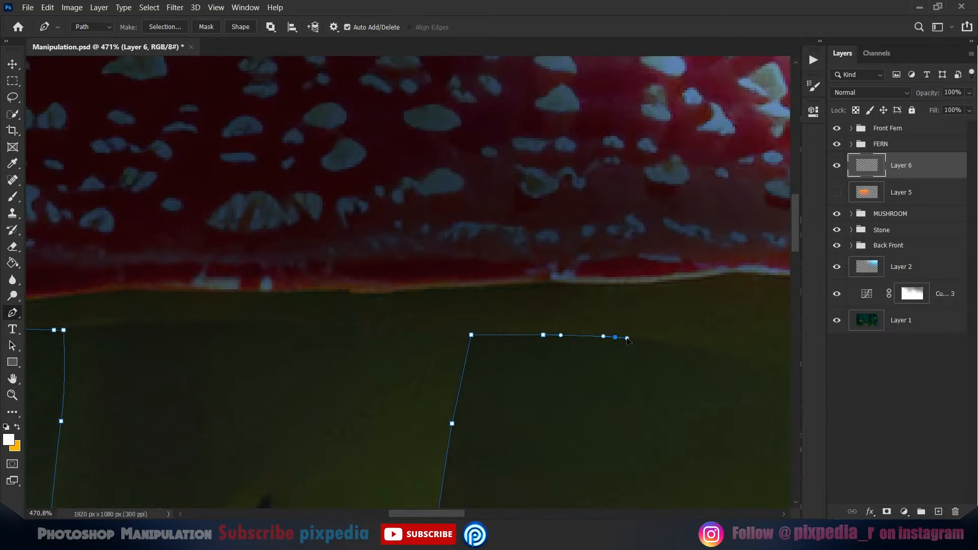
scroll(627, 340, down, 3)
scroll(739, 321, right, 3)
scroll(431, 278, left, 4)
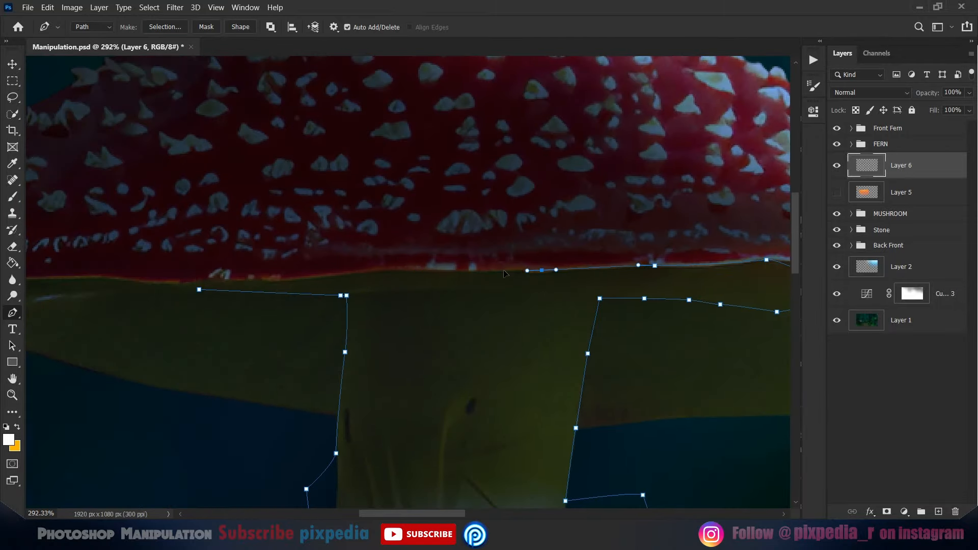
click(280, 281)
scroll(448, 376, down, 5)
key(ctrl+Return)
Draw a second Pen path across the top of the stem, enclosing the selected strip beneath the cap rim.
scroll(270, 286, up, 4)
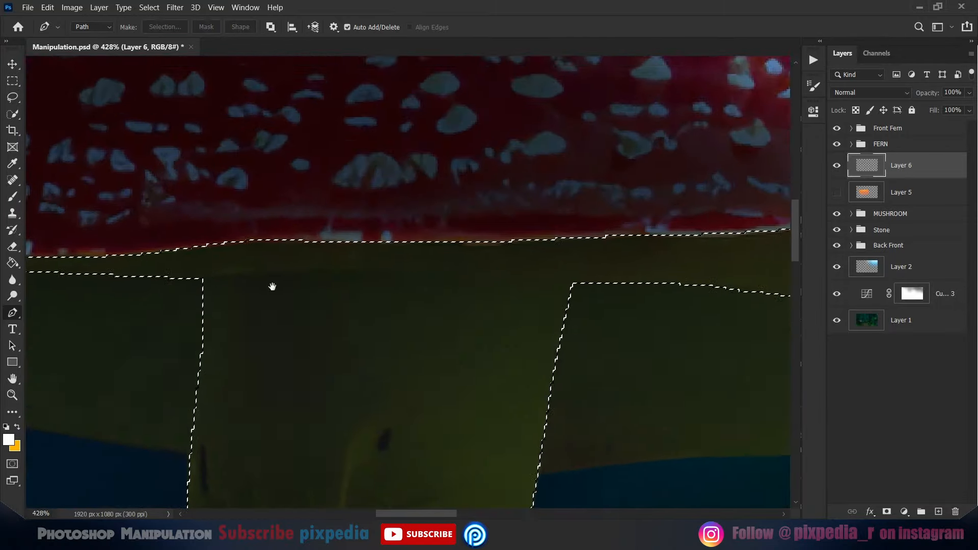
scroll(65, 260, up, 2)
scroll(590, 268, down, 4)
click(589, 267)
click(643, 270)
click(697, 282)
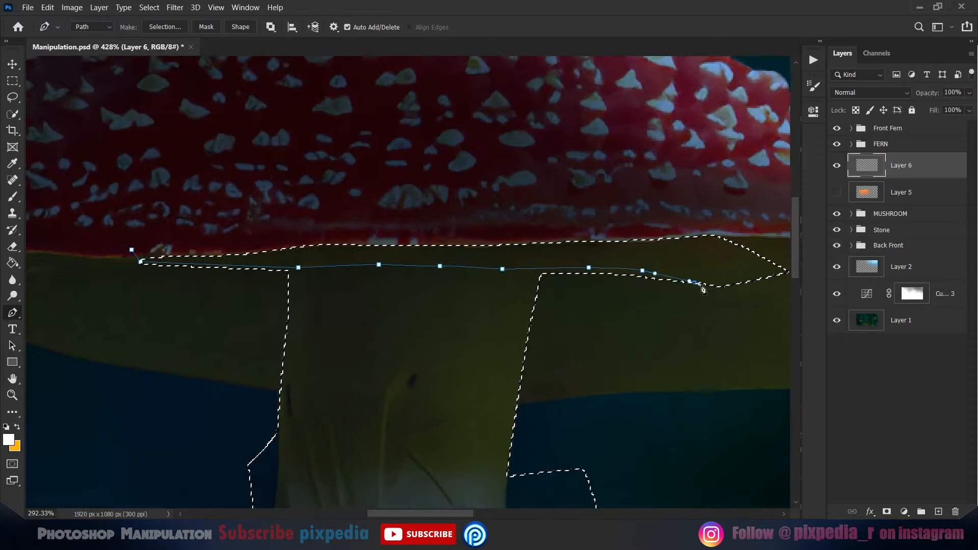
click(746, 300)
click(780, 296)
click(788, 257)
click(758, 243)
Subtract the second path from the selection to remove the strip above the stem.
key(ctrl+alt+shift+Return)
key(ctrl+z)
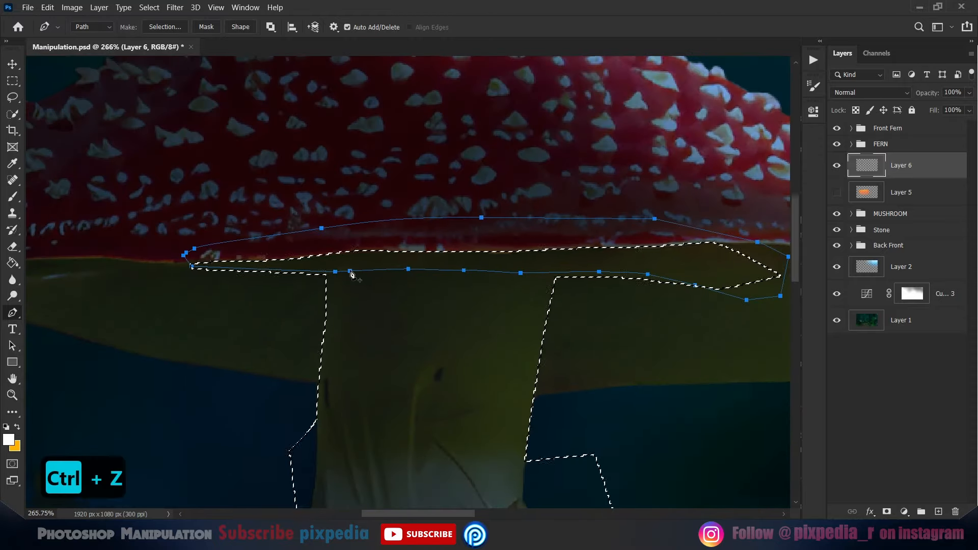
key(alt+shift+Return)
key(ctrl+alt+Return)
Set the foreground to a saturated orange and paint the selected stem, enlarging the soft brush for a broader glow.
click(13, 197)
click(8, 440)
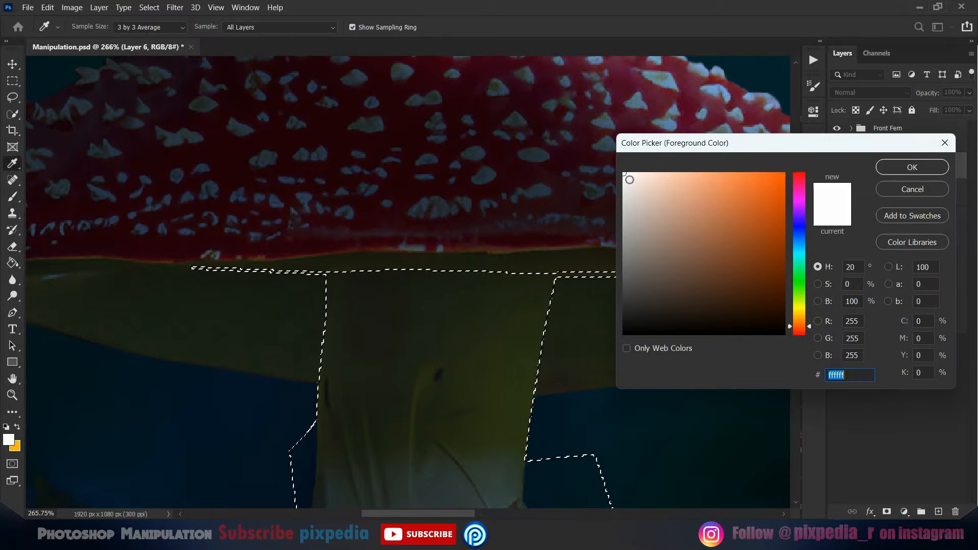
click(783, 175)
click(912, 166)
mouse_move(484, 252)
mouse_down()
mouse_move(334, 248)
mouse_move(356, 244)
mouse_up()
scroll(378, 251, down, 5)
key(bracketright)
key(bracketright)
key(bracketright)
key(bracketright)
key(bracketright)
key(bracketright)
key(bracketright)
key(bracketright)
mouse_move(407, 278)
mouse_down()
mouse_move(415, 294)
mouse_move(418, 249)
mouse_up()
Paint yellow-orange over the selected stem and set the layer's blend mode to Color Dodge.
click(16, 427)
mouse_move(421, 210)
mouse_down()
mouse_move(409, 238)
mouse_move(453, 311)
mouse_up()
click(870, 92)
click(858, 210)
Brush white over the upper stem with a 200 px brush to intensify the light.
key(bracketleft)
click(9, 440)
click(618, 153)
click(912, 166)
key(bracketleft)
key(bracketleft)
mouse_move(433, 255)
mouse_down()
mouse_move(340, 216)
mouse_move(364, 294)
mouse_up()
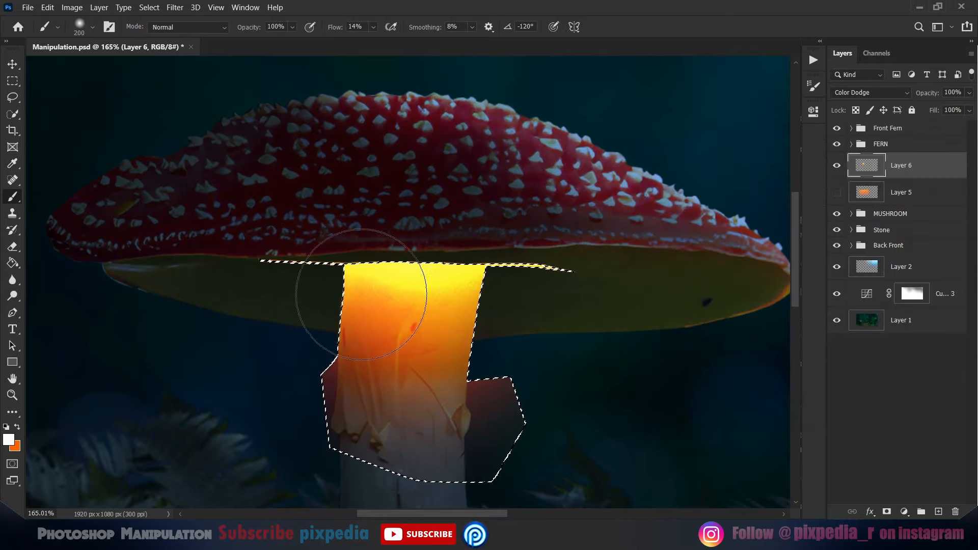
Deselect the stem area and keep the stem glow layer's blend mode at Color Dodge.
click(150, 7)
click(174, 271)
text(0)
key(Return)
key(ctrl+d)
key(v)
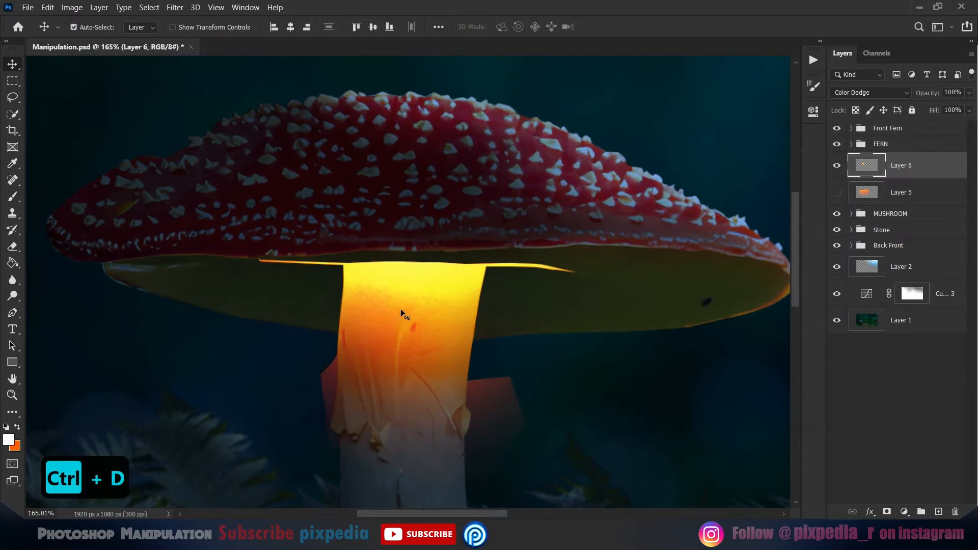
scroll(400, 309, down, 5)
click(848, 91)
click(850, 210)
Show the large orange glow layer, try Color Dodge with a different fill on it, and restore Linear Dodge (Add).
click(904, 193)
click(866, 92)
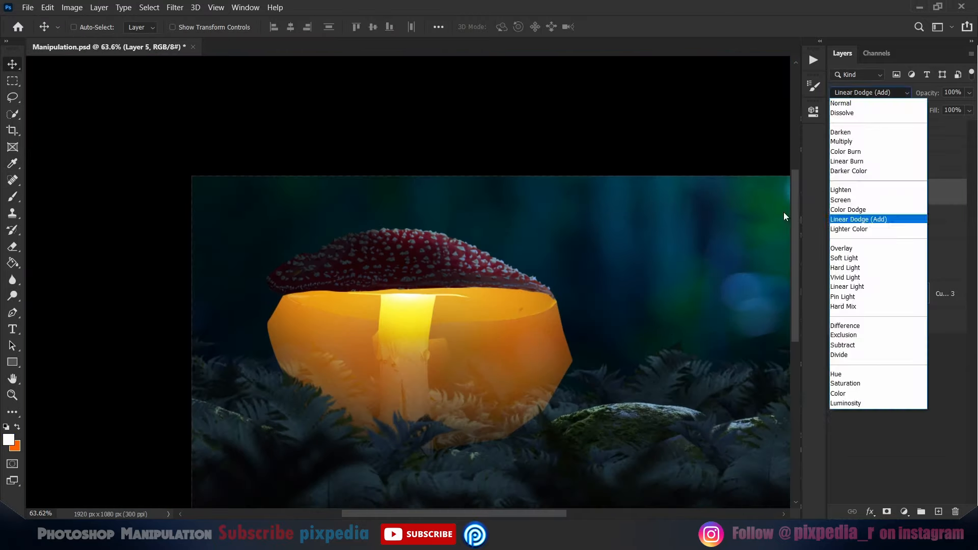
click(850, 210)
click(969, 111)
drag(955, 124, 959, 124)
click(866, 92)
click(856, 221)
click(902, 165)
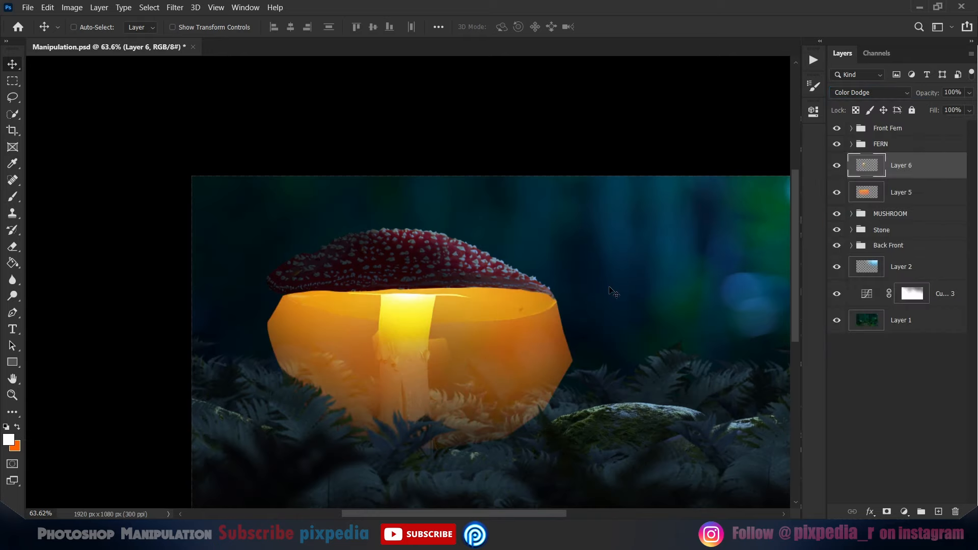
Duplicate the large orange glow layer, hide the original, and apply Motion Blur at 79° and 113 pixels to the copy.
click(902, 192)
key(ctrl+j)
click(837, 219)
click(175, 8)
mouse_move(204, 143)
click(359, 212)
drag(778, 296, 770, 300)
drag(747, 338, 714, 333)
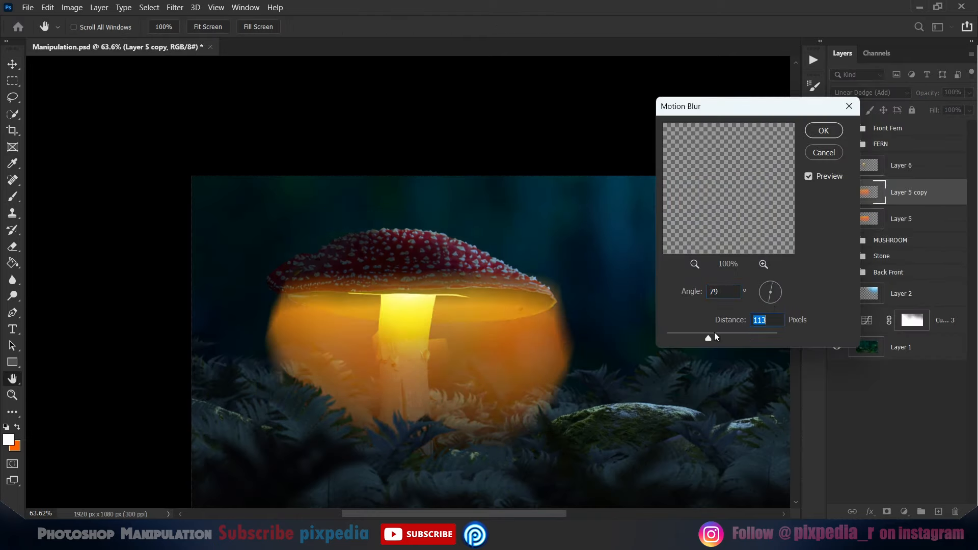
click(824, 130)
Erase the blurred copy's outer edges on both sides with a soft 400 px eraser and lower its fill.
click(969, 111)
mouse_move(965, 124)
mouse_down()
mouse_move(915, 126)
mouse_move(968, 125)
mouse_up()
key(e)
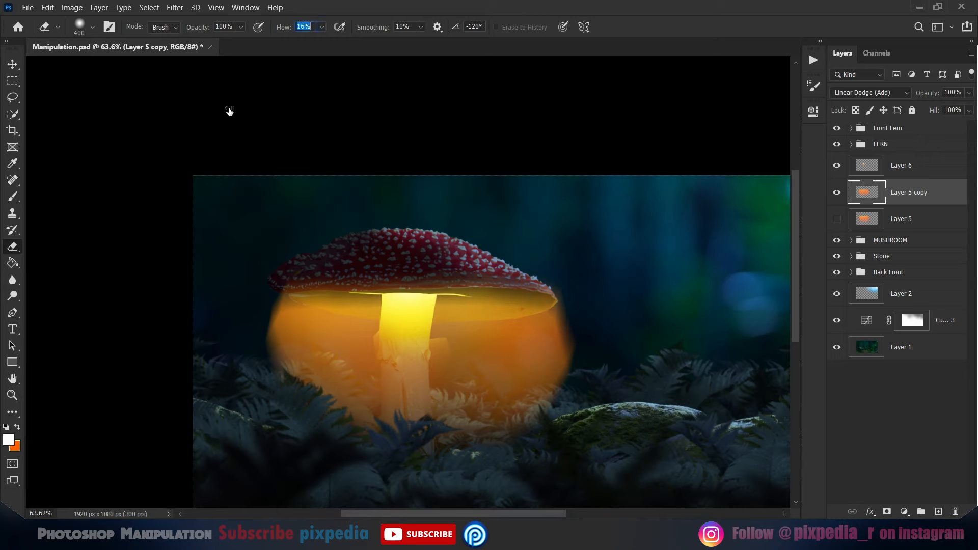
drag(230, 111, 230, 111)
drag(245, 248, 291, 428)
drag(581, 290, 550, 433)
click(15, 66)
drag(934, 111, 895, 161)
Show the original orange glow layer, soften it with Gaussian Blur, and lower its fill to 56%.
click(837, 219)
click(886, 219)
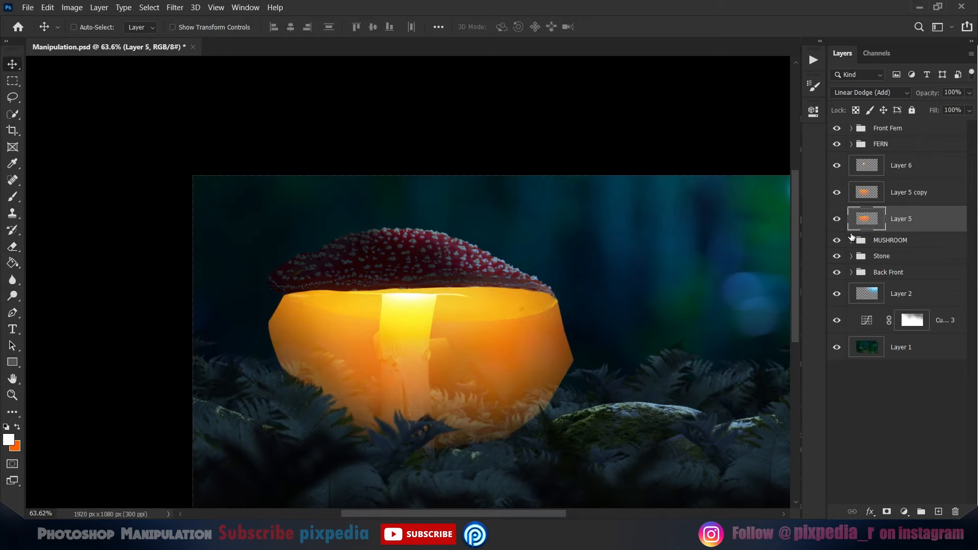
click(175, 8)
mouse_move(204, 143)
click(365, 192)
drag(662, 312, 696, 311)
click(766, 141)
drag(934, 111, 911, 125)
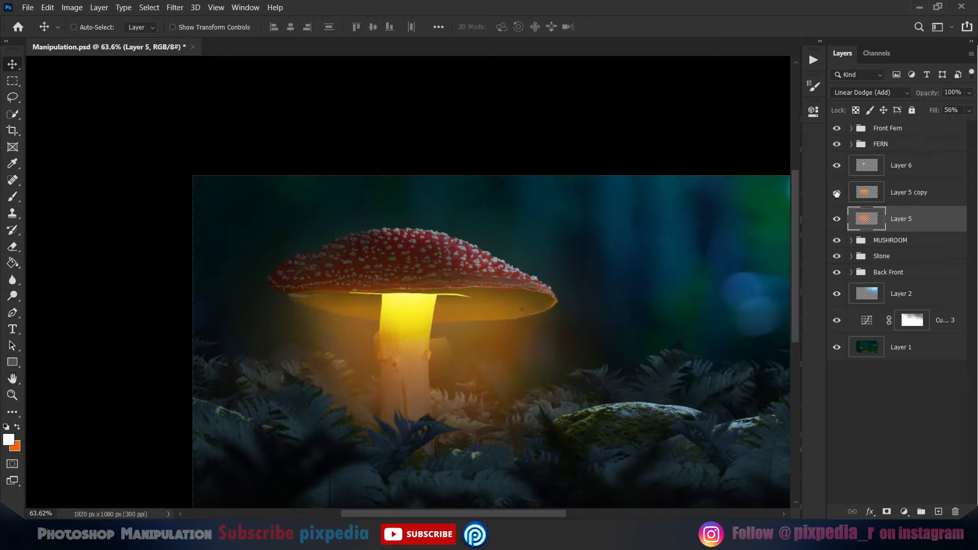
Select the stem glow layer, Layer 6, and hide Layer 5 and Layer 5 copy beneath it.
scroll(396, 339, up, 5)
alt+click(838, 166)
alt+click(838, 165)
click(901, 166)
click(837, 192)
click(837, 219)
Delete the Layer 6 glow spilling past the stem's left edge with a Polygonal Lasso selection, and show both orange glow layers again.
right_click(12, 98)
click(60, 124)
scroll(434, 354, up, 6)
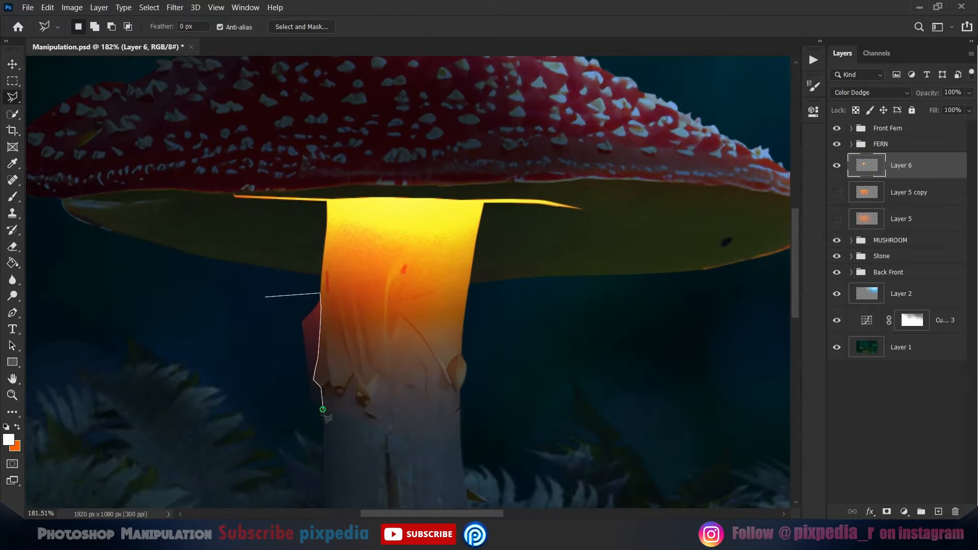
key(Delete)
key(ctrl+d)
click(12, 64)
click(837, 192)
click(837, 219)
scroll(565, 306, down, 10)
scroll(566, 306, up, 5)
Add a clipped brightening Exposure adjustment above Curves in the MUSHROOM group and invert its mask.
click(852, 240)
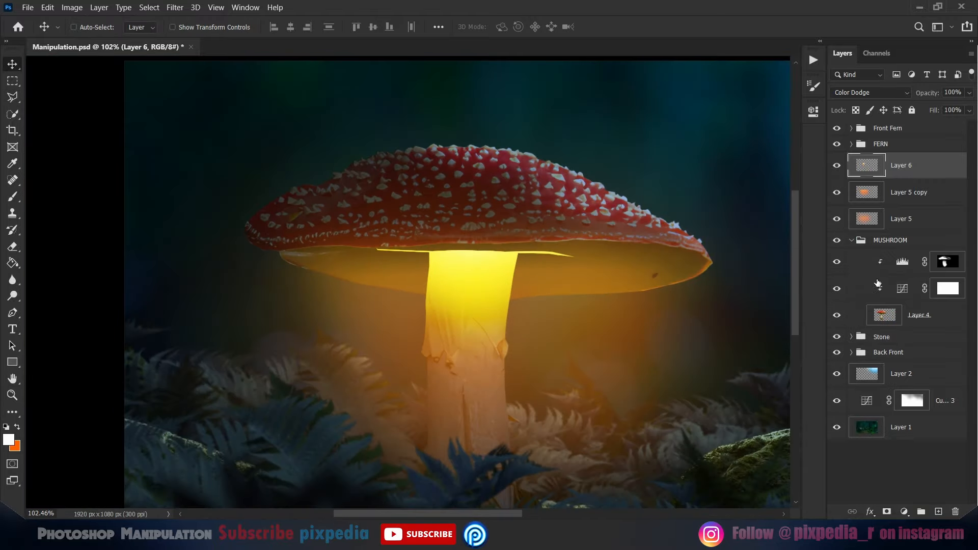
click(902, 289)
click(904, 512)
click(887, 360)
drag(705, 181, 754, 181)
click(788, 106)
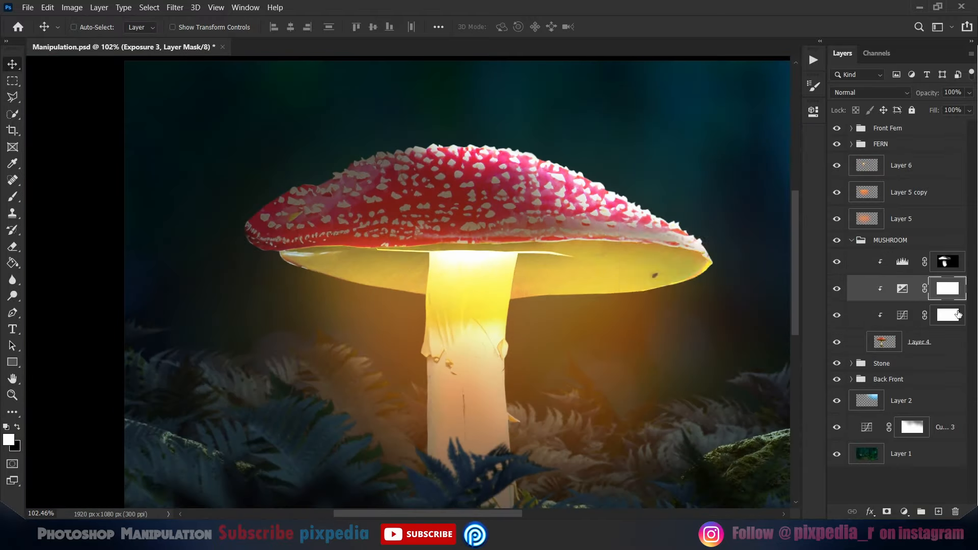
key(ctrl+i)
Paint white on the Exposure mask across the cap's underside with a soft 40 to 70 px brush at 14% flow.
scroll(483, 250, up, 9)
click(13, 197)
mouse_move(439, 250)
mouse_down()
mouse_move(66, 259)
mouse_move(306, 306)
mouse_up()
drag(274, 322, 354, 321)
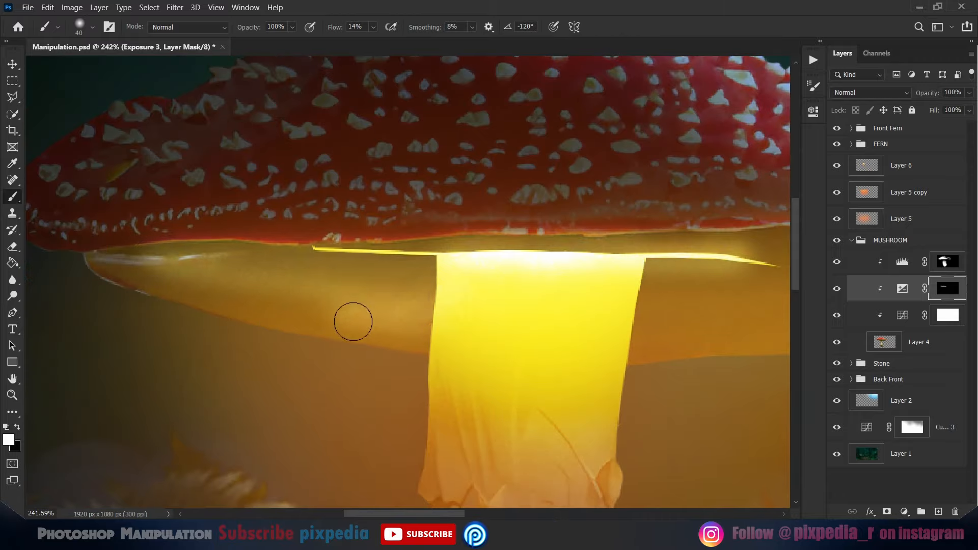
key(bracketright)
key(bracketright)
key(bracketright)
drag(410, 282, 372, 326)
drag(654, 285, 336, 282)
mouse_move(341, 270)
mouse_down()
mouse_move(493, 282)
mouse_move(293, 303)
mouse_up()
drag(293, 303, 614, 280)
scroll(388, 322, down, 13)
click(851, 240)
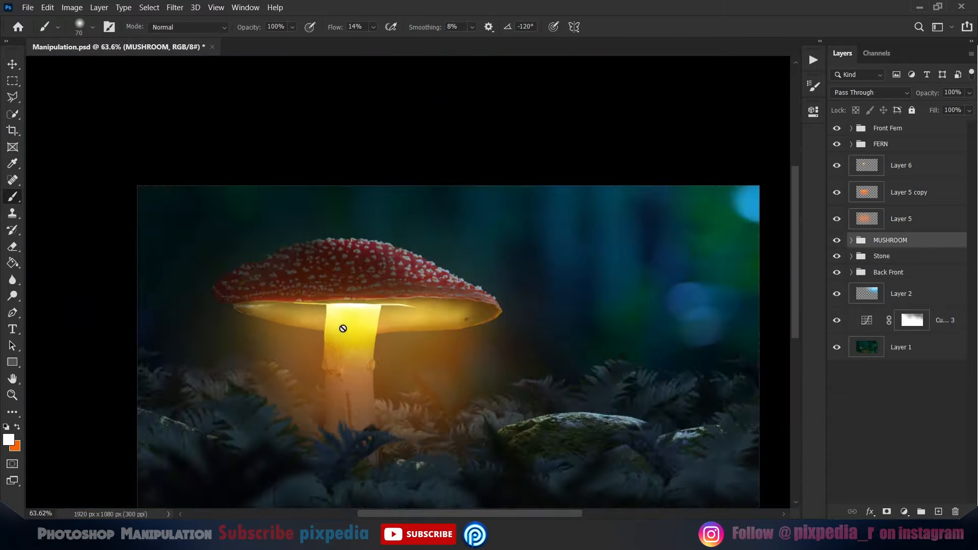
click(12, 64)
scroll(336, 329, up, 6)
click(901, 166)
click(939, 512)
click(150, 8)
click(173, 261)
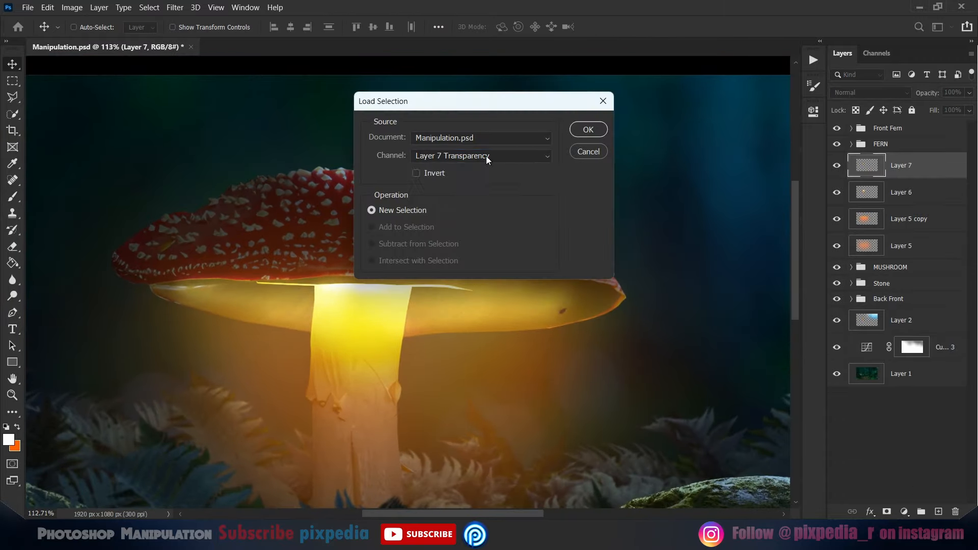
click(485, 155)
click(433, 188)
click(588, 128)
key(ctrl+d)
key(Delete)
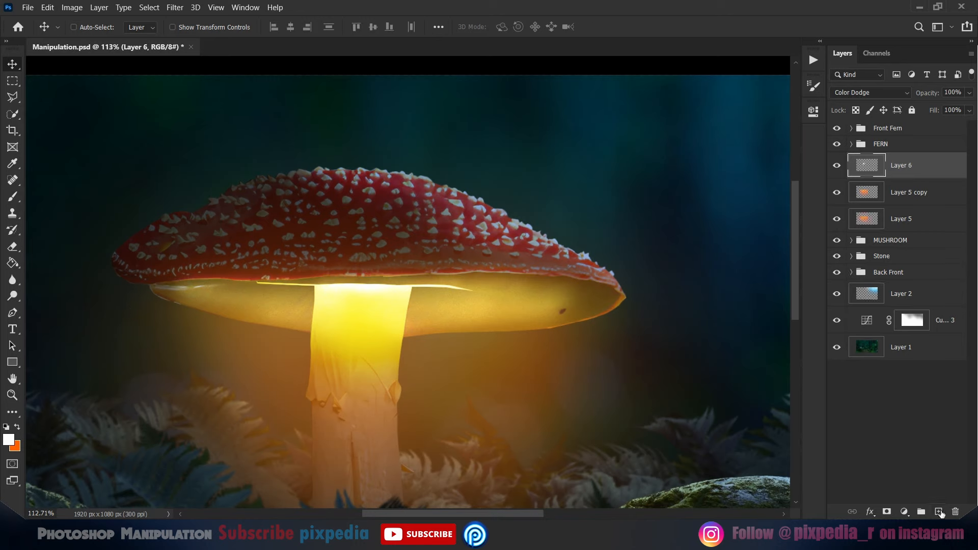
Add a new layer above Layer 6 and trace a pen path along the upper rim of the cap's underside, left of the stem.
click(939, 512)
click(13, 313)
scroll(298, 324, up, 9)
drag(297, 324, 534, 383)
scroll(287, 271, up, 3)
click(146, 294)
drag(190, 286, 205, 285)
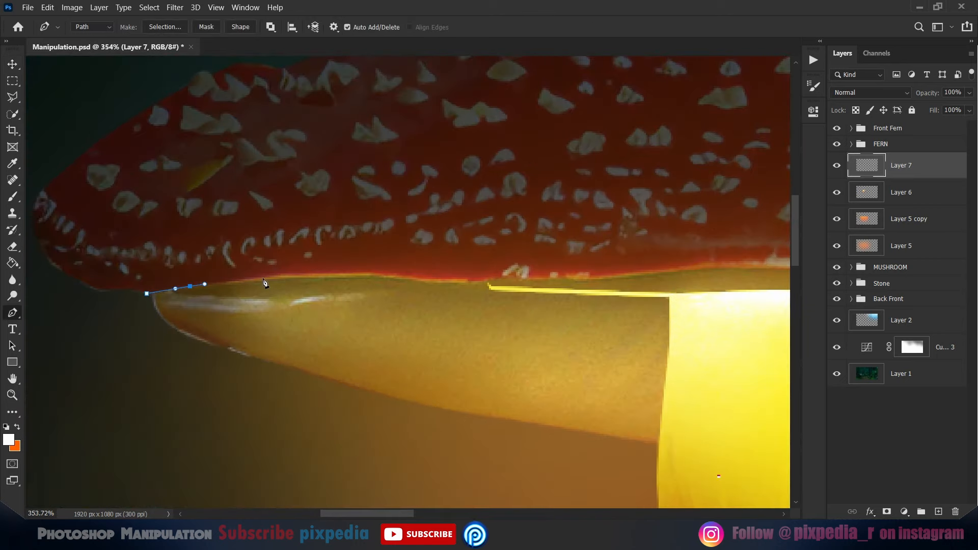
drag(262, 276, 284, 275)
drag(366, 277, 386, 277)
key(ctrl+z)
drag(431, 282, 443, 283)
click(475, 280)
Continue the path down the stem's left edge and around the lower rim to close the underside's left part.
drag(610, 293, 400, 271)
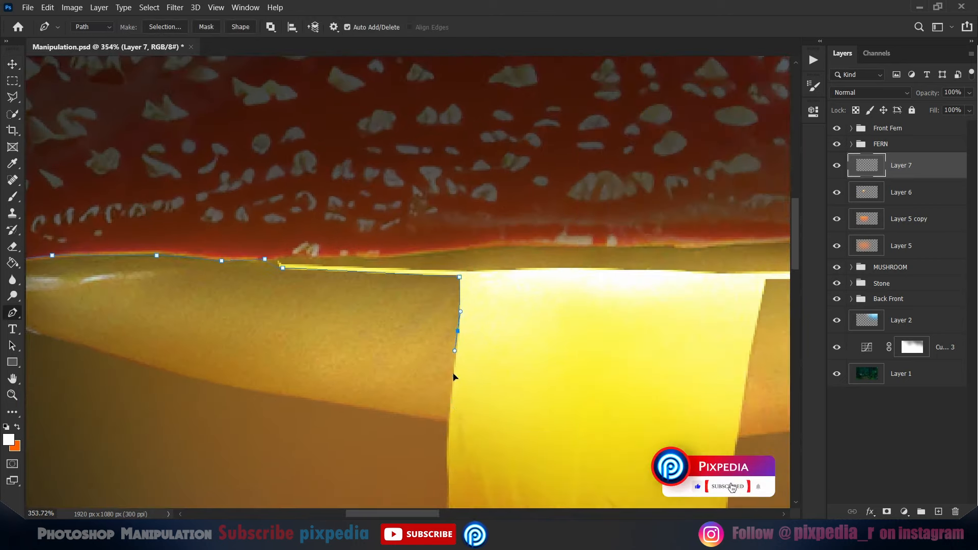
click(449, 418)
drag(433, 435, 528, 403)
click(497, 397)
drag(120, 321, 58, 302)
click(31, 240)
Trace a pen path around the bright sliver above the stem and down the stem's right edge.
drag(713, 397, 232, 366)
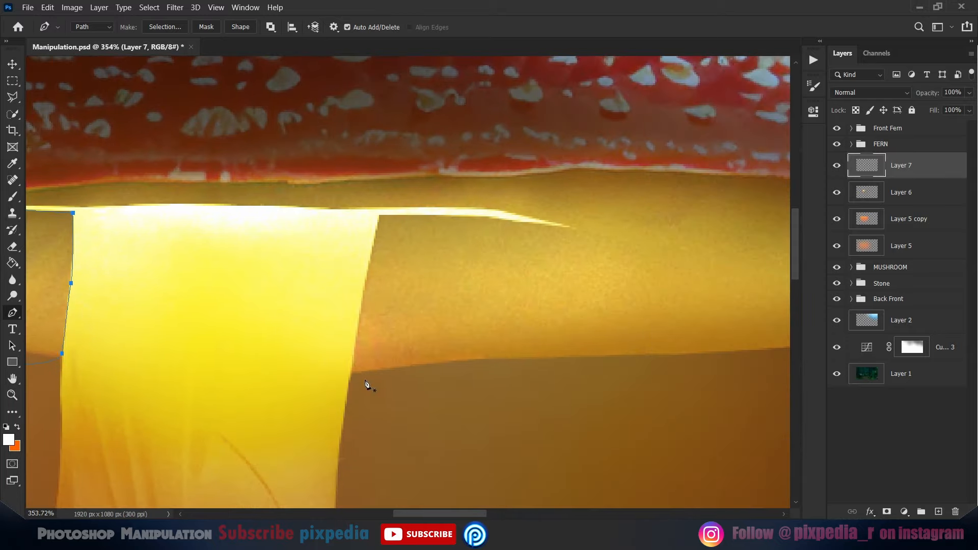
click(501, 219)
click(565, 223)
drag(558, 244, 584, 286)
click(495, 248)
click(325, 248)
click(302, 260)
click(307, 265)
Complete the path along the upper rim and around the cap's right tip, and convert it to a selection.
drag(302, 261, 69, 252)
drag(321, 245, 353, 241)
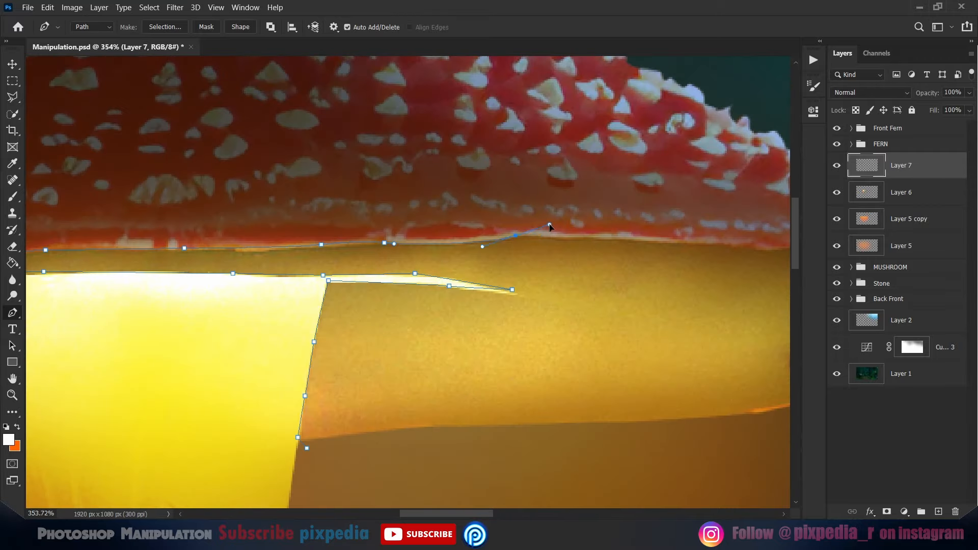
drag(739, 256, 465, 251)
click(473, 242)
drag(516, 244, 528, 239)
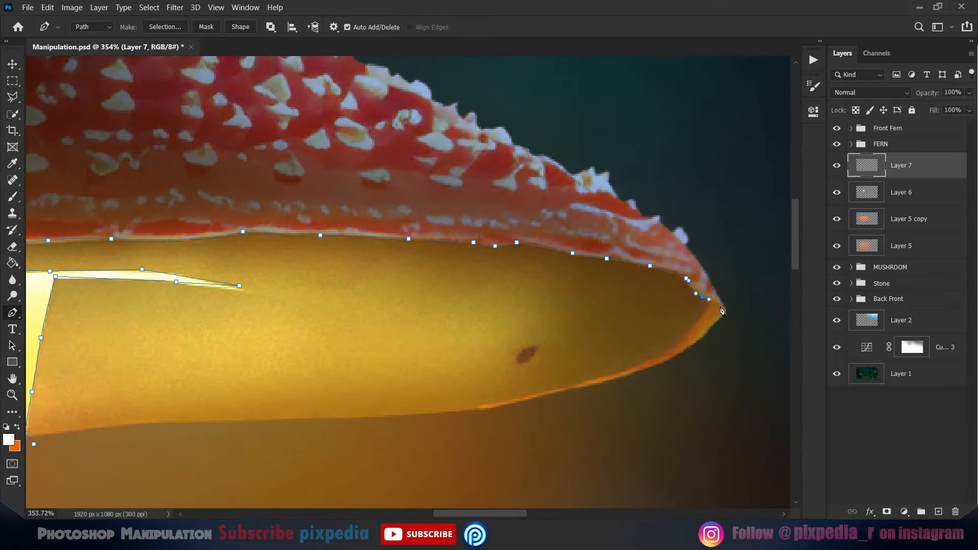
scroll(252, 394, down, 2)
key(ctrl+Return)
Set Layer 7 to Color Dodge and paint orange over the selected underside of the cap with a soft brush at 14% flow.
key(b)
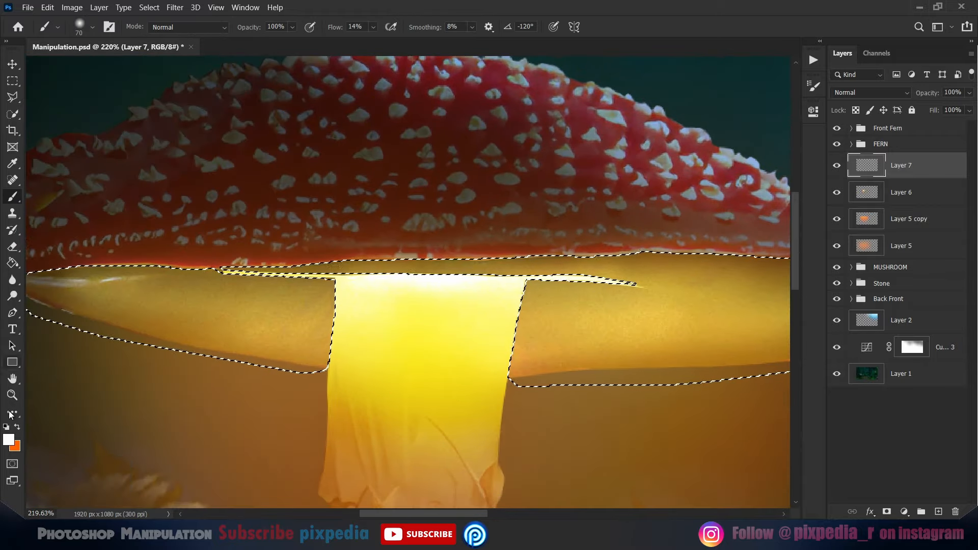
click(874, 94)
click(861, 206)
key(])
key(])
key(])
key(])
key(])
drag(768, 273, 601, 247)
drag(438, 262, 374, 265)
drag(290, 323, 707, 301)
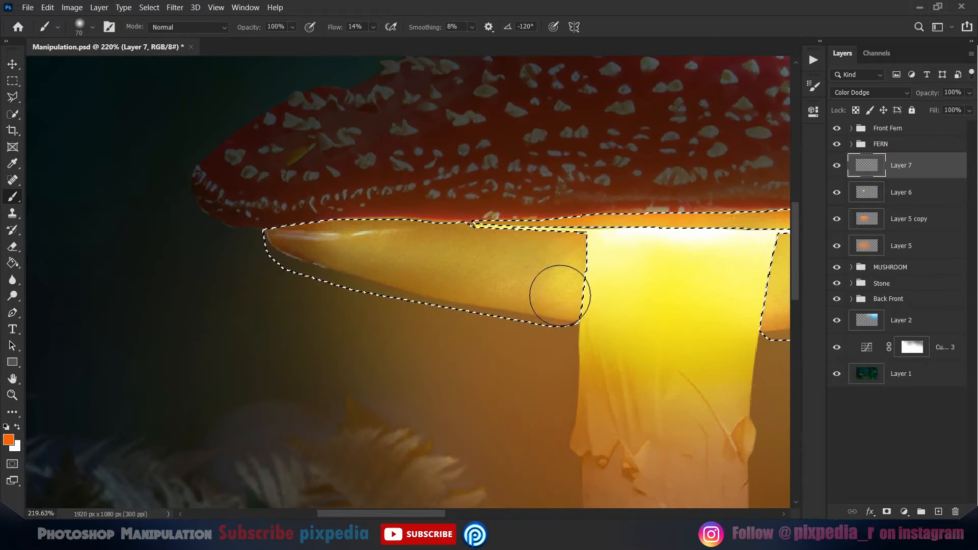
drag(652, 246, 308, 247)
drag(474, 270, 601, 260)
drag(493, 257, 285, 265)
mouse_move(119, 256)
mouse_down()
mouse_move(345, 249)
mouse_move(480, 212)
mouse_up()
Change the foreground to a yellow-orange, brush it over the cap's underside, and deselect.
key(x)
click(9, 439)
click(785, 173)
click(912, 167)
drag(285, 230, 493, 229)
key(ctrl+d)
key(v)
scroll(524, 299, down, 6)
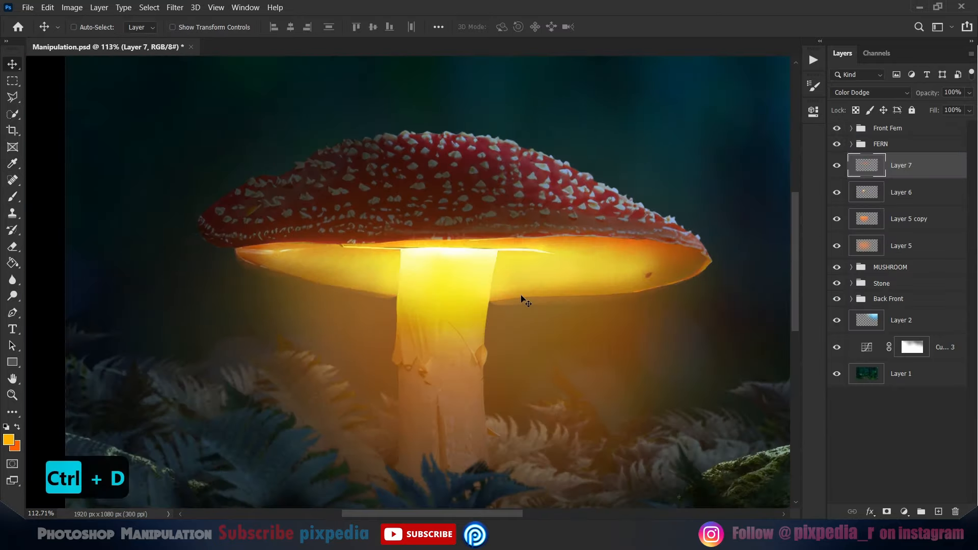
Duplicate Layer 7 and apply a Gaussian Blur with a 61.1 pixel radius to the copy.
scroll(524, 299, up, 2)
click(839, 166)
key(ctrl+j)
click(175, 8)
click(367, 237)
drag(695, 312, 672, 312)
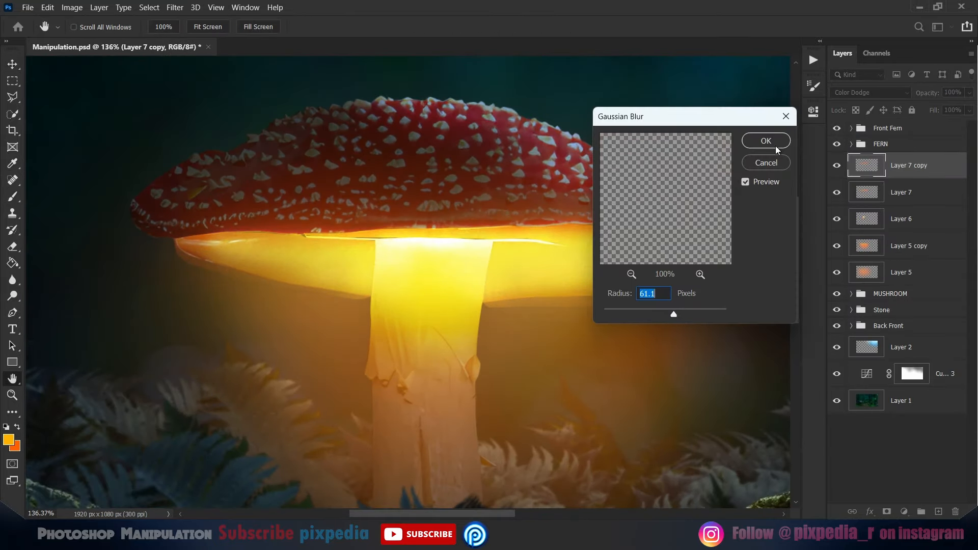
click(774, 143)
Clear Layer 7's glow outside the mushroom using the inverted selection of Layer 4, and deselect.
click(902, 192)
click(851, 294)
ctrl+click(885, 396)
key(ctrl+shift+i)
scroll(408, 280, down, 3)
key(ctrl+d)
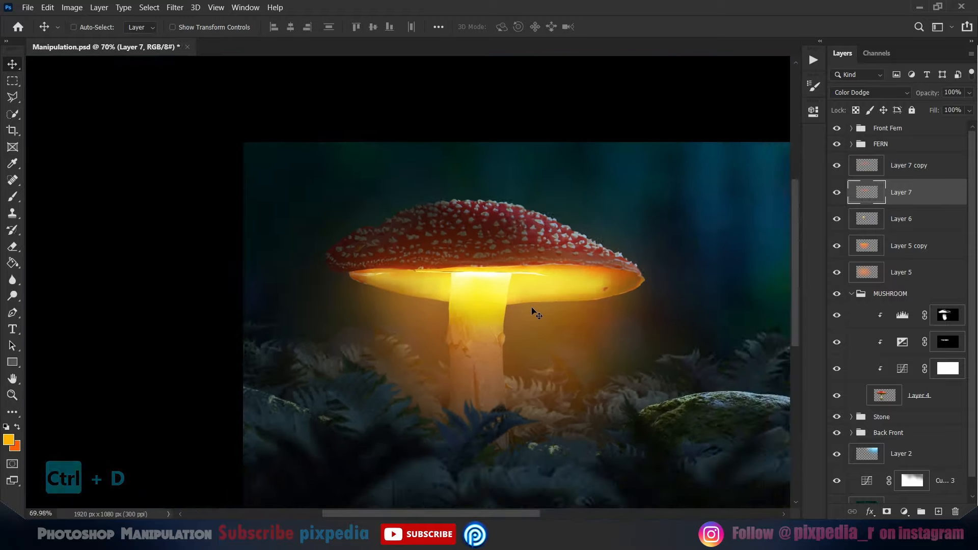
scroll(407, 280, up, 3)
scroll(392, 257, down, 4)
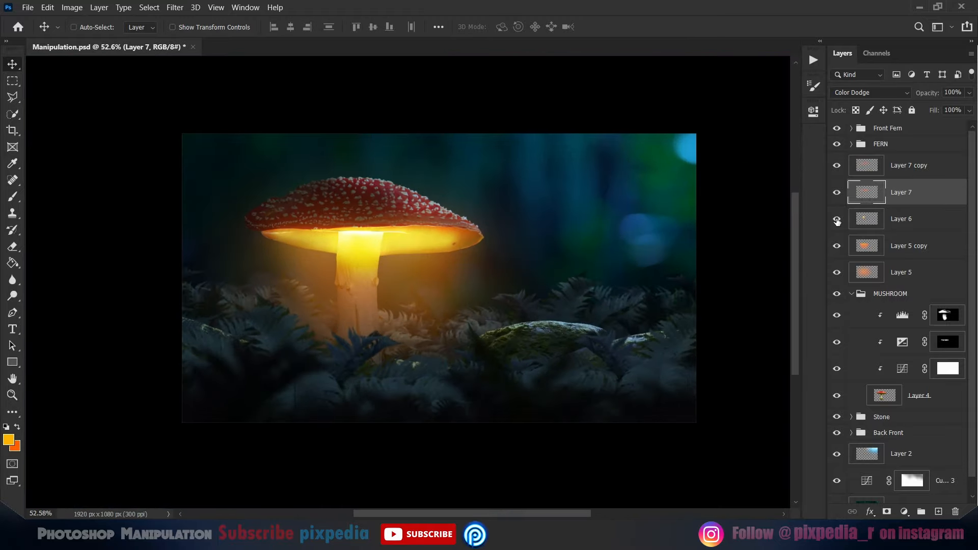
drag(533, 271, 502, 278)
Group all glow layers from Layer 7 copy down to Layer 5 as Glowing Light.
click(906, 165)
shift+click(901, 273)
key(ctrl+g)
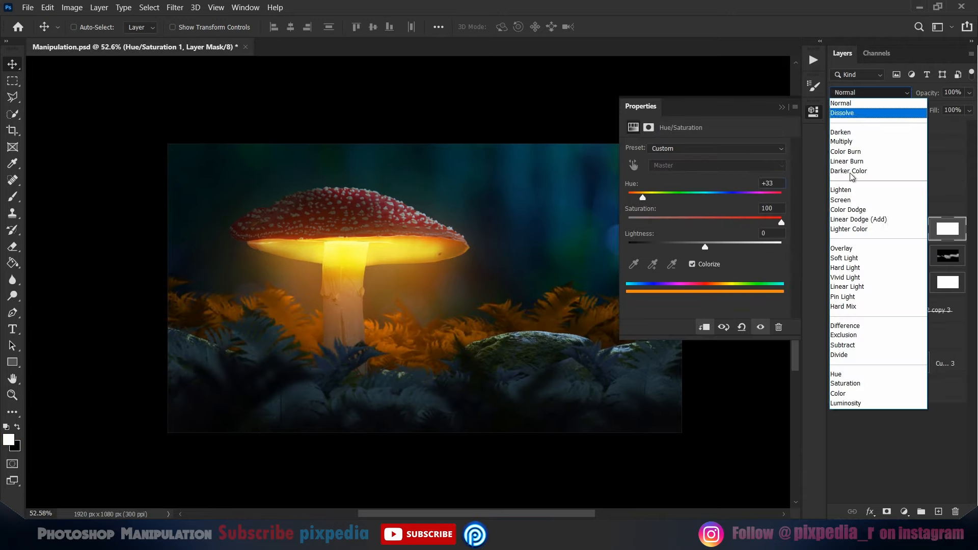
Set the back ferns' colorized Hue/Saturation layer to Linear Dodge (Add) and raise its lightness.
click(856, 225)
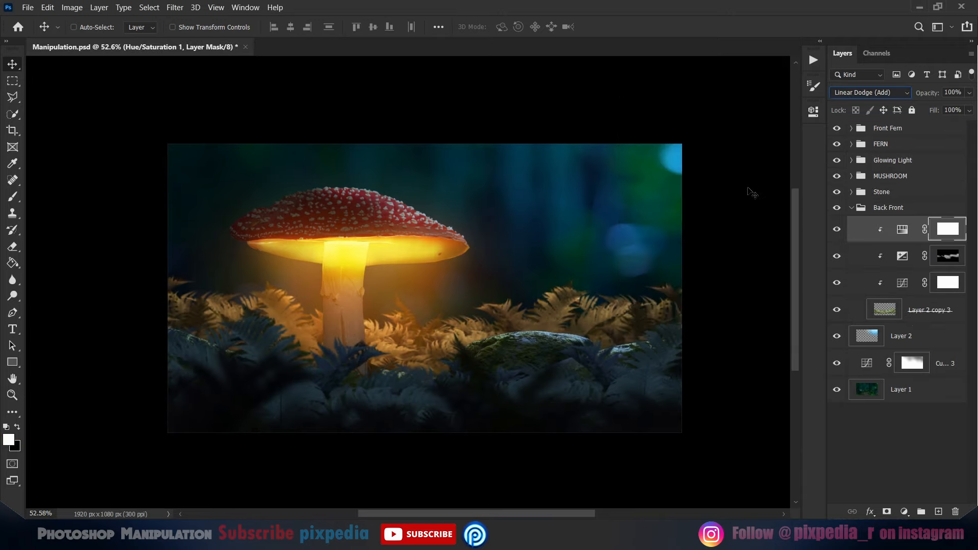
click(902, 229)
drag(705, 247, 721, 249)
Adjust the Blend If sliders in the blending options of the back ferns' Hue/Saturation layer.
click(853, 230)
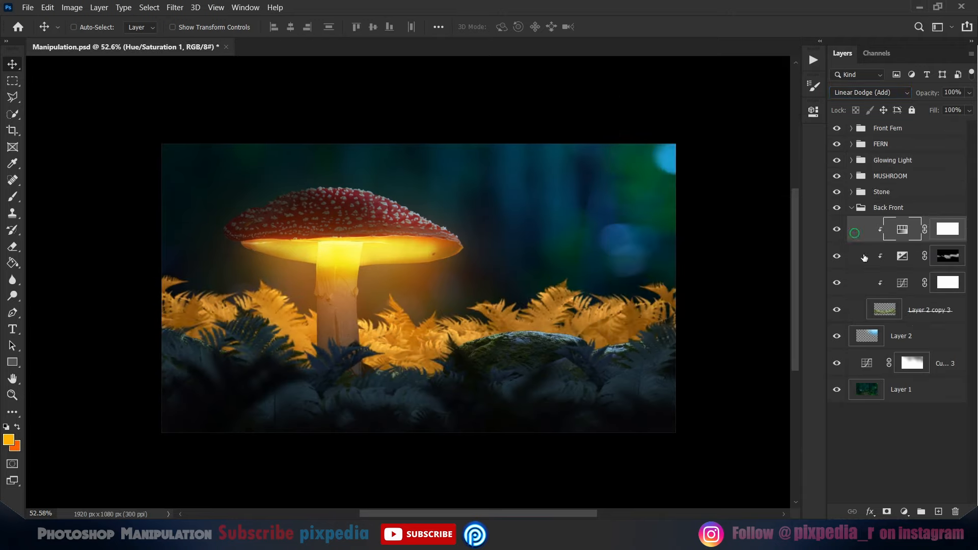
click(870, 511)
click(889, 388)
drag(448, 326, 321, 308)
drag(646, 122, 720, 121)
drag(731, 371, 751, 369)
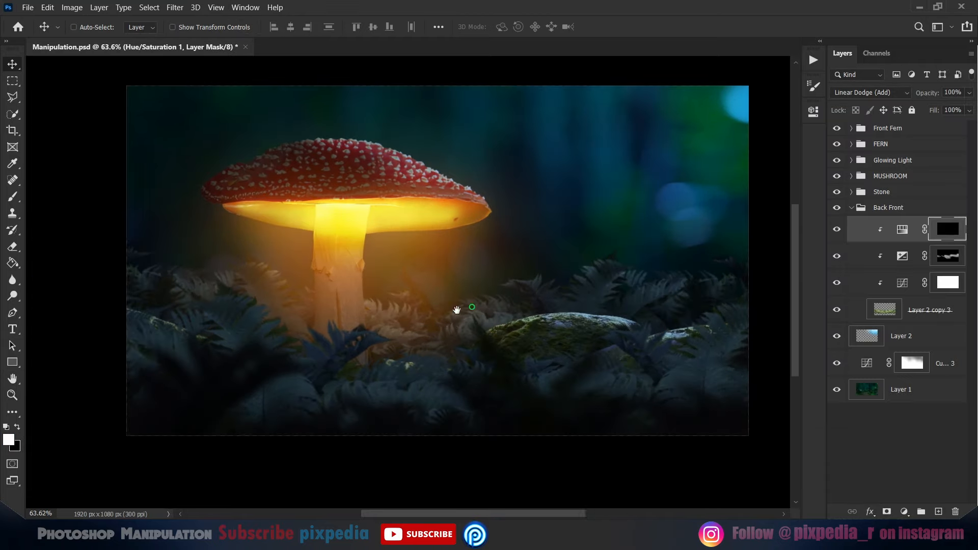
Paint white on the black Hue/Saturation mask around the stem to light the back ferns, and switch to the Exposure mask below.
key(b)
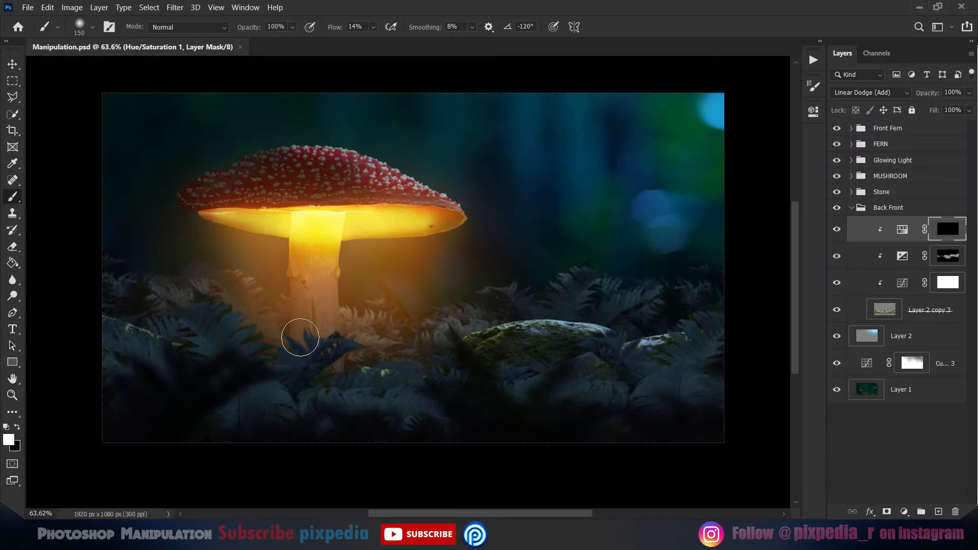
scroll(279, 306, up, 4)
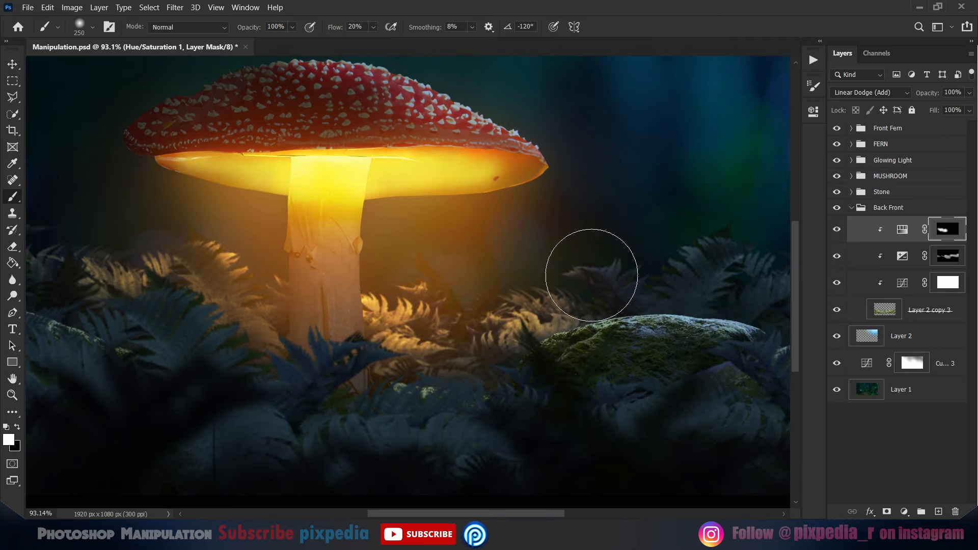
drag(106, 278, 382, 302)
drag(495, 331, 417, 323)
key(alt+bracketleft)
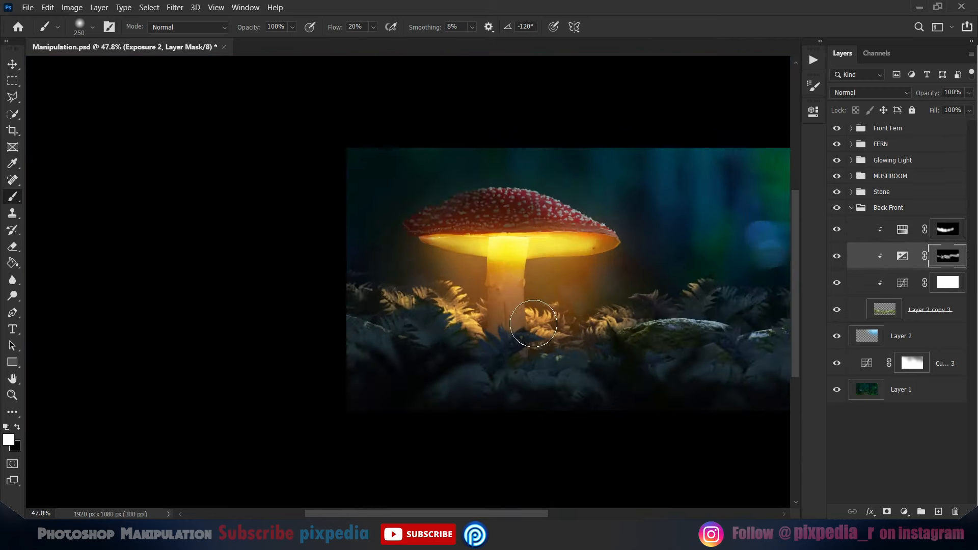
Add a Levels adjustment to the FERN group with the white output level at 130 and invert its mask.
click(851, 208)
click(851, 144)
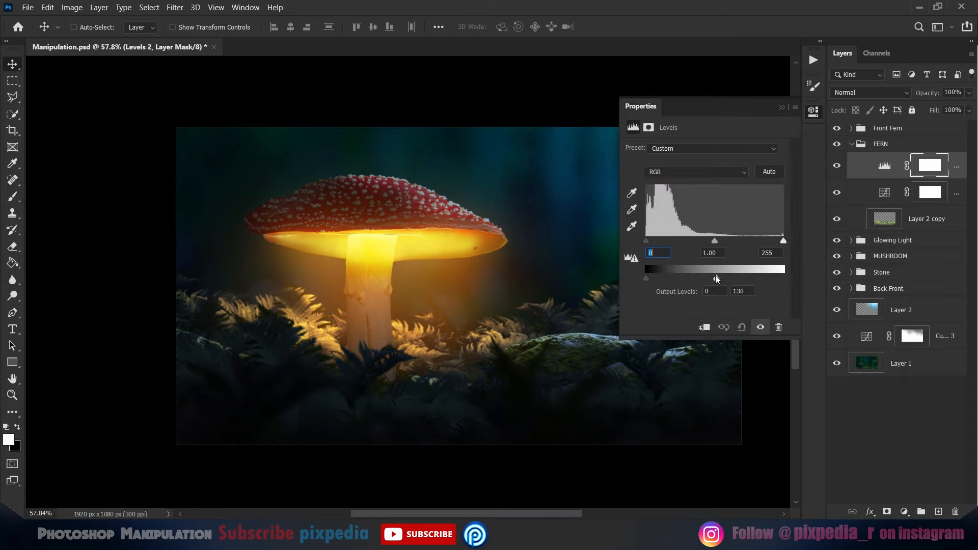
key(ctrl+i)
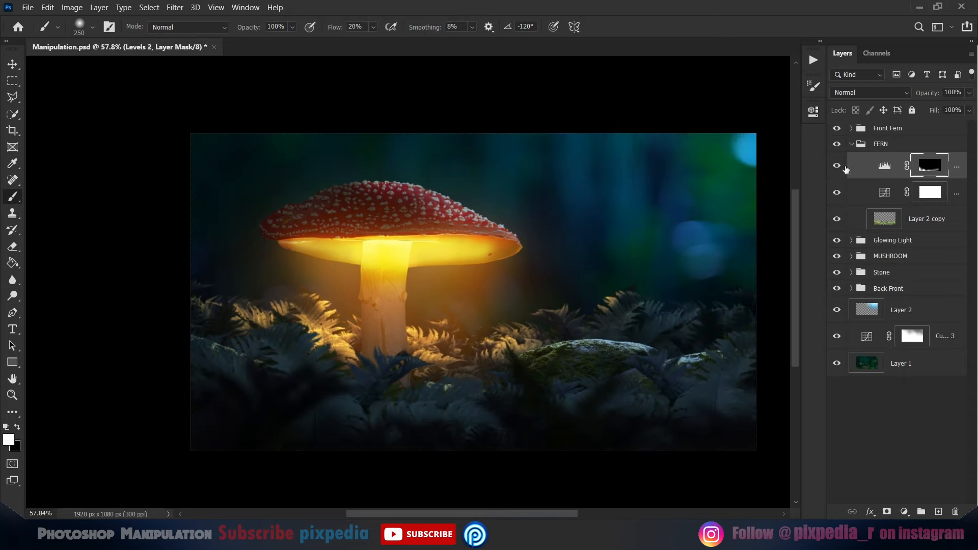
Add an Exposure adjustment of 3.72 above Levels in the FERN group.
click(904, 512)
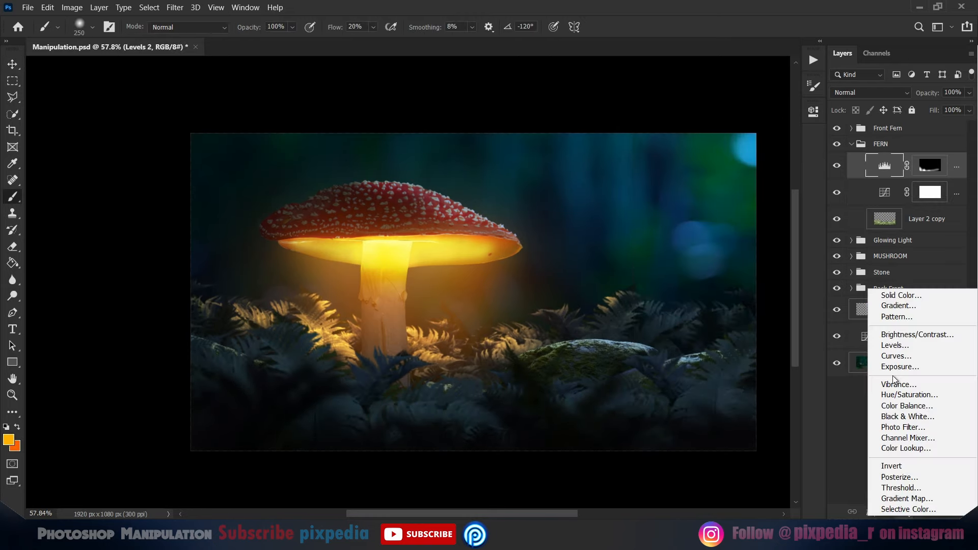
click(893, 375)
click(769, 167)
text(3.72)
click(782, 108)
Adjust the Exposure layer's blending options and reveal its effect only on the ferns around the mushroom's base through an inverted mask.
click(870, 512)
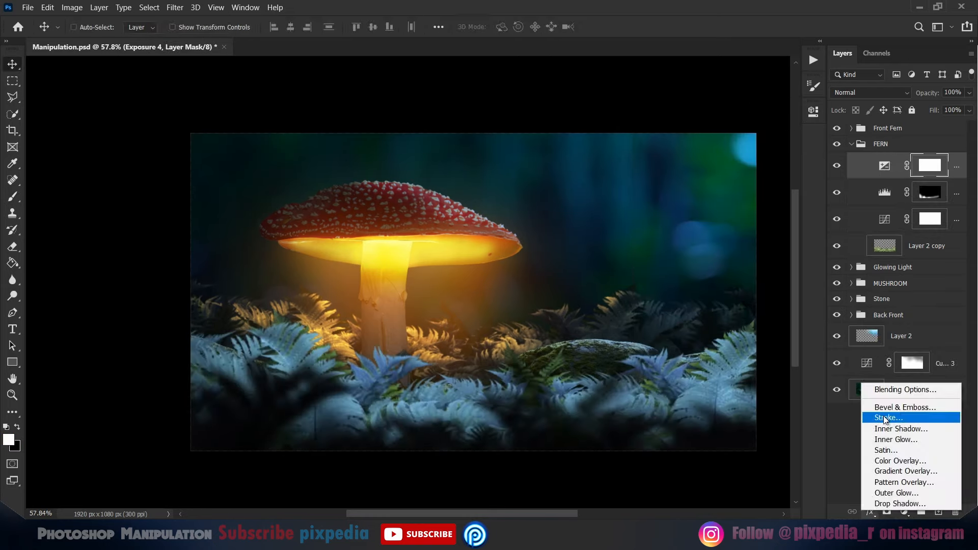
click(874, 317)
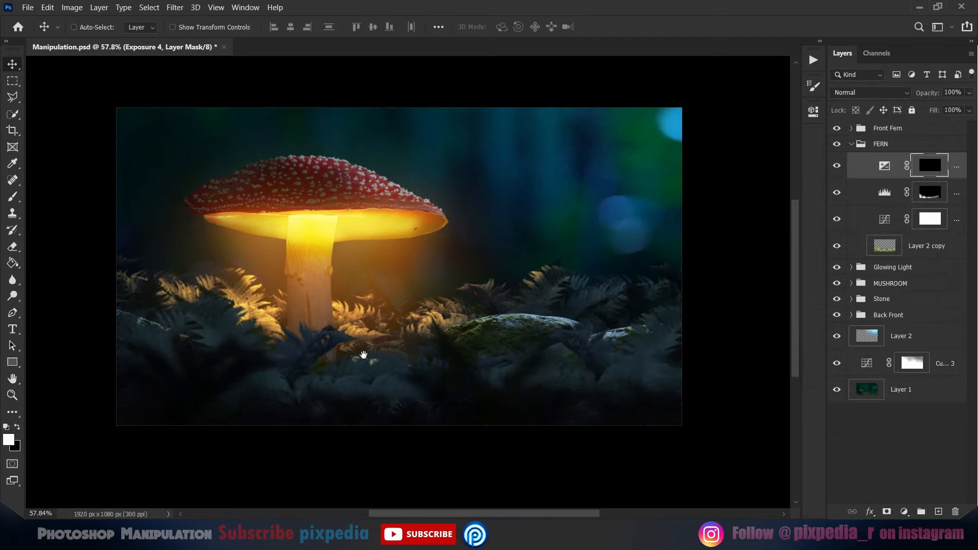
scroll(253, 283, up, 2)
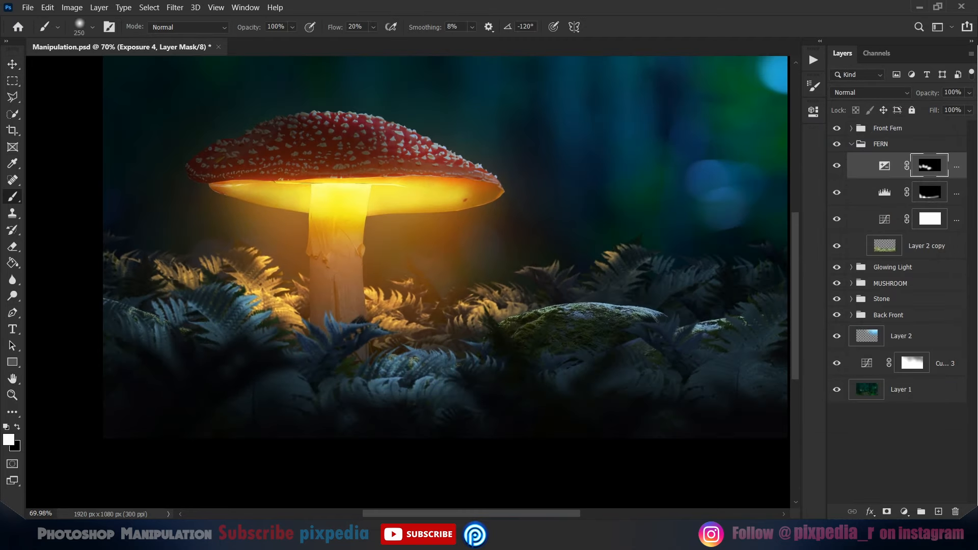
Try a colorized Hue/Saturation adjustment above the Exposure layer in the FERN group, with saturation 100, an orange hue and raised lightness.
click(904, 512)
click(909, 389)
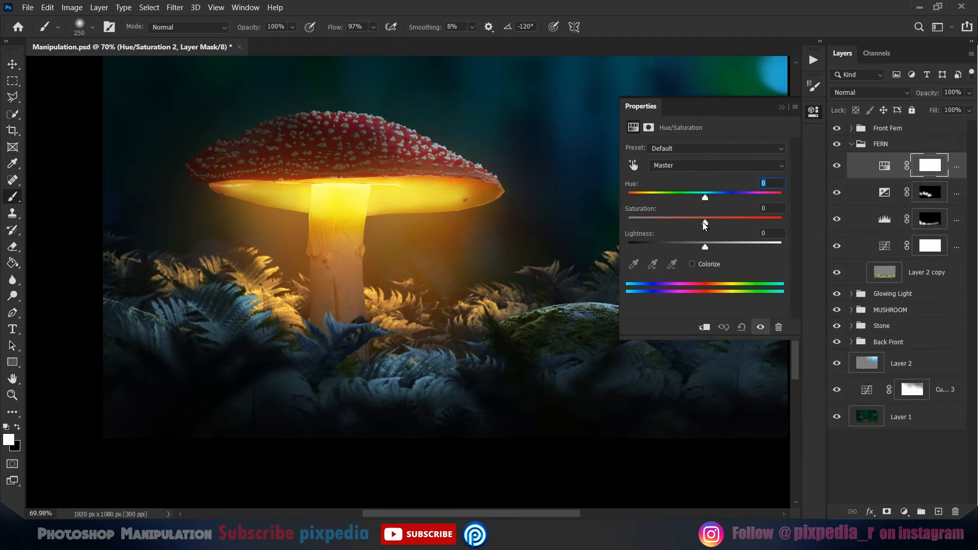
drag(705, 223, 785, 222)
drag(705, 198, 800, 223)
click(692, 264)
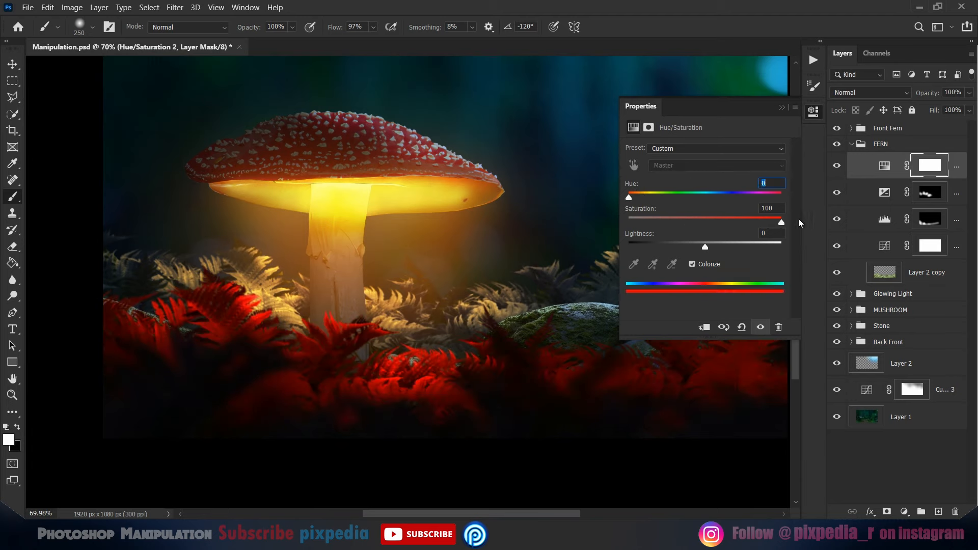
drag(629, 197, 644, 198)
drag(705, 247, 719, 247)
Try Linear Dodge (Add) with hue 27 and lightness +28, and restrict the tint to brighter underlying tones with Blend If.
click(866, 93)
click(855, 219)
drag(643, 198, 640, 198)
mouse_move(718, 247)
mouse_down()
mouse_move(733, 247)
mouse_move(723, 247)
mouse_up()
click(782, 107)
double_click(866, 166)
drag(623, 380, 677, 382)
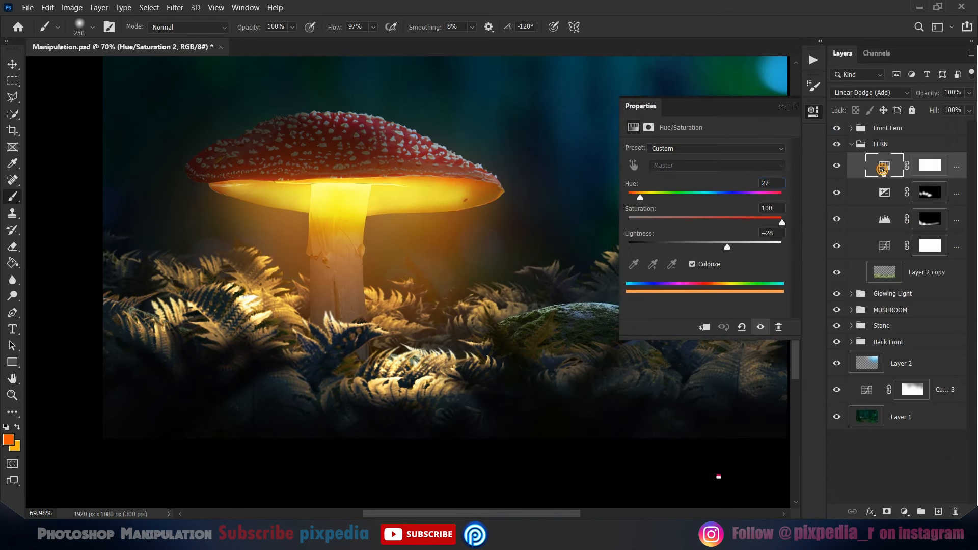
Reapply Linear Dodge (Add) to the Hue/Saturation layer and retune it to hue 35 and lightness -8.
click(866, 93)
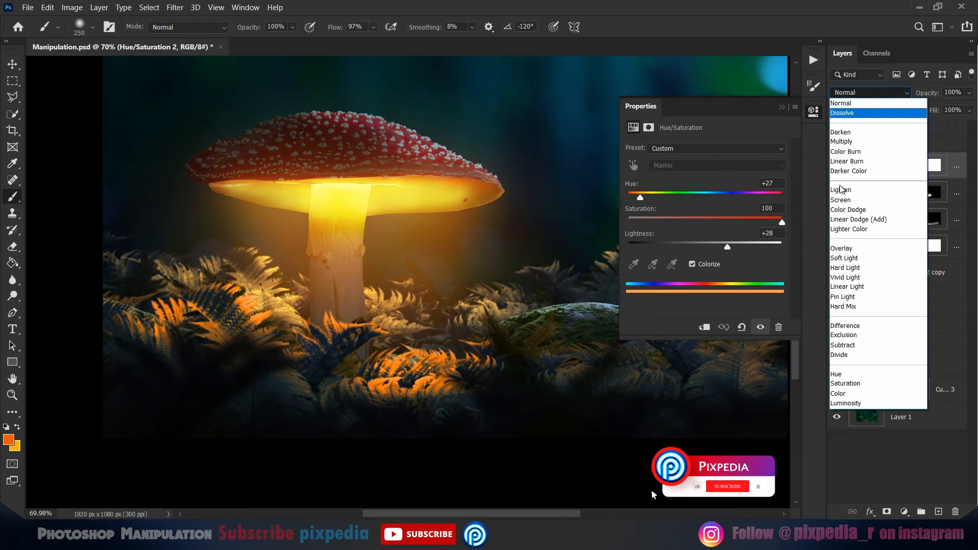
click(862, 219)
drag(640, 198, 643, 197)
drag(727, 247, 708, 247)
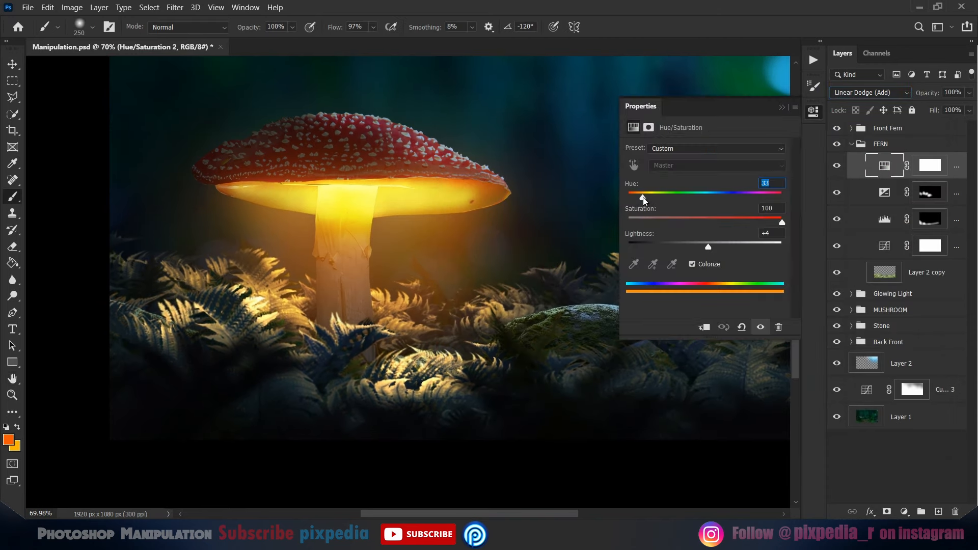
drag(708, 247, 694, 247)
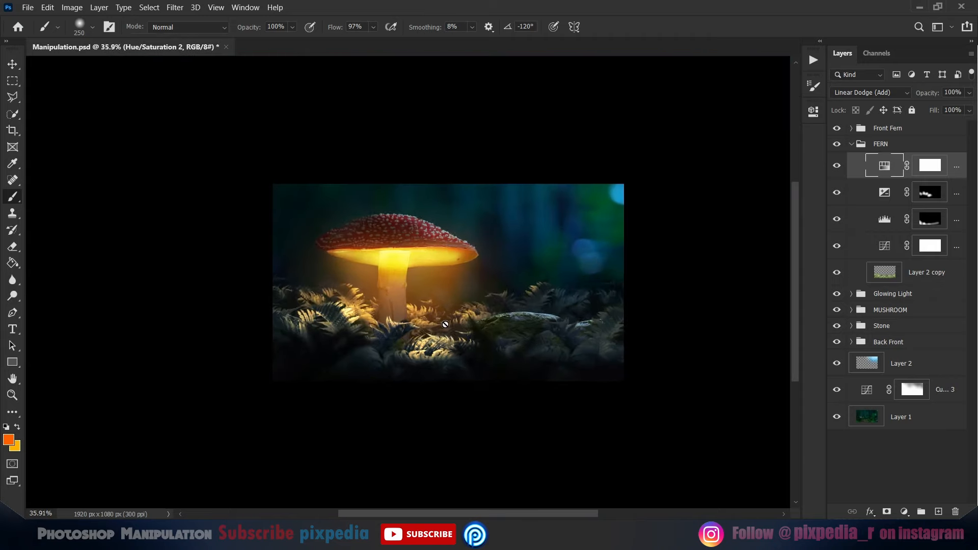
Compare the image with and without the Glowing Light group and inspect the group's layers.
scroll(356, 275, up, 2)
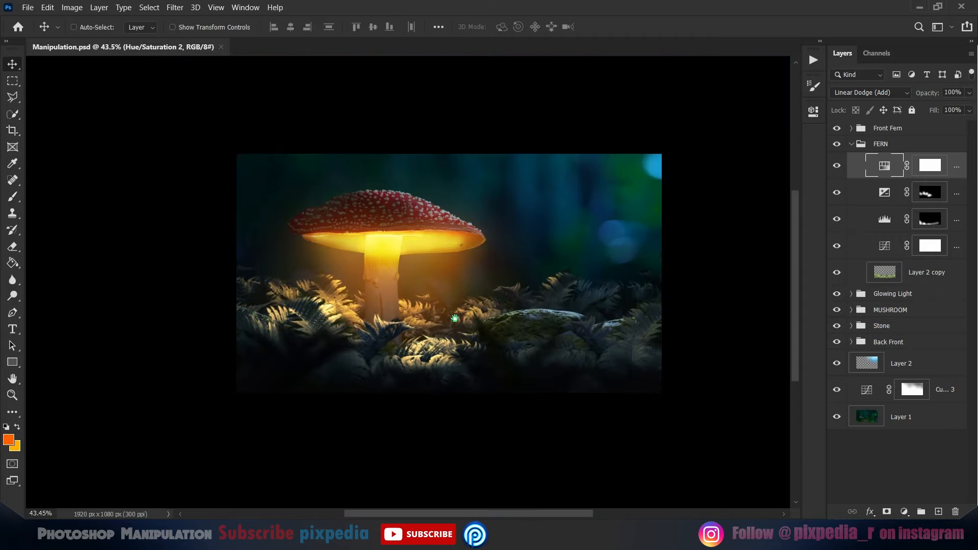
scroll(356, 275, right, 3)
click(851, 143)
click(837, 160)
click(837, 160)
click(852, 160)
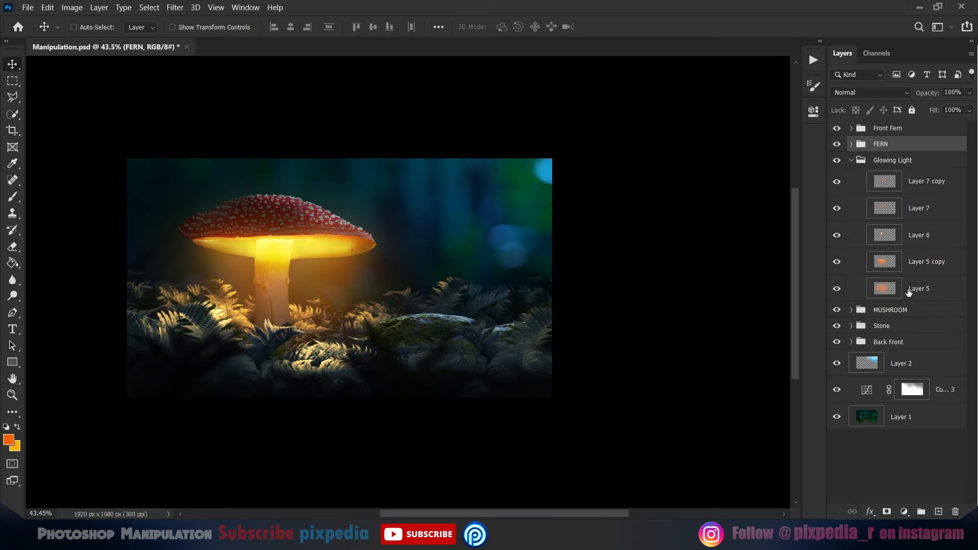
click(896, 288)
click(892, 160)
click(852, 160)
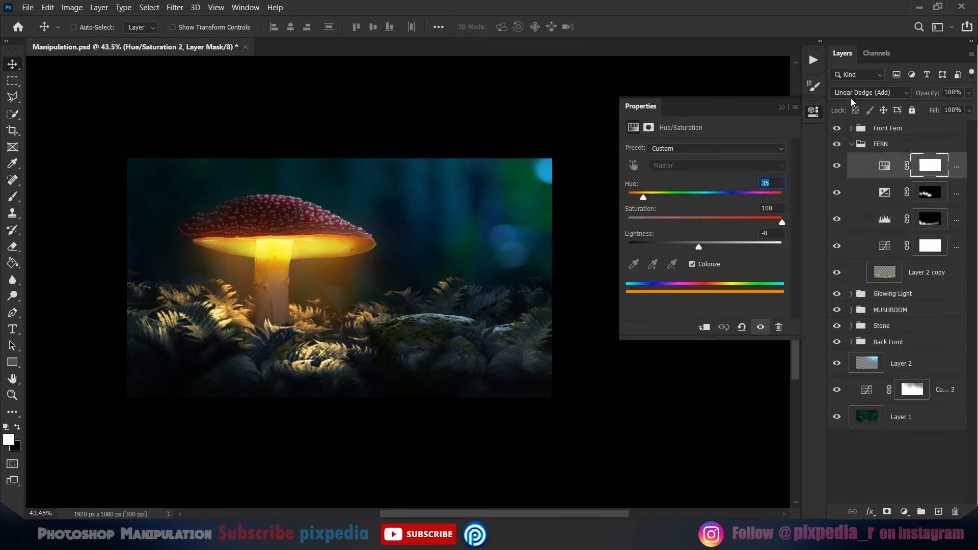
Try the fern tint in Linear Dodge (Add) again with hue 35, lightness +14 and reduced saturation.
click(870, 92)
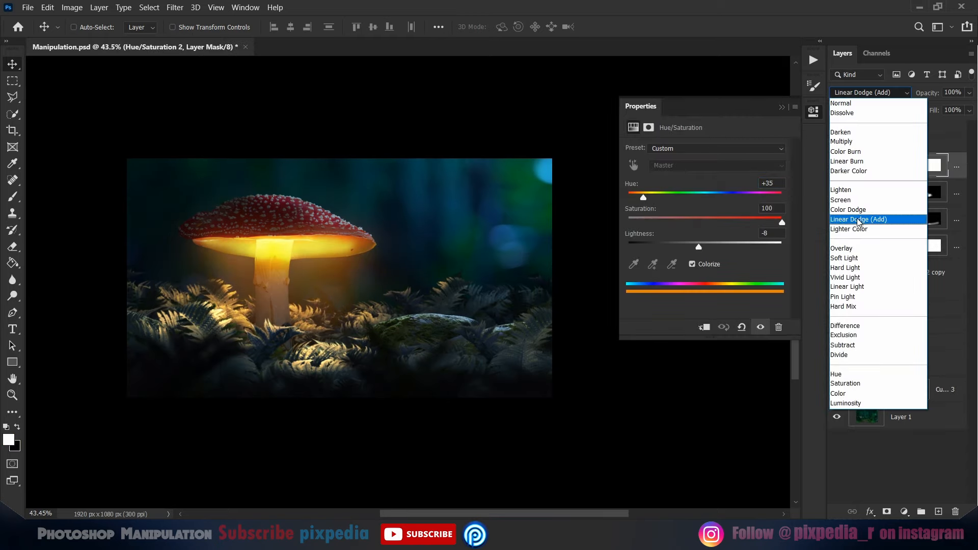
click(861, 222)
drag(697, 246, 716, 246)
drag(650, 197, 644, 197)
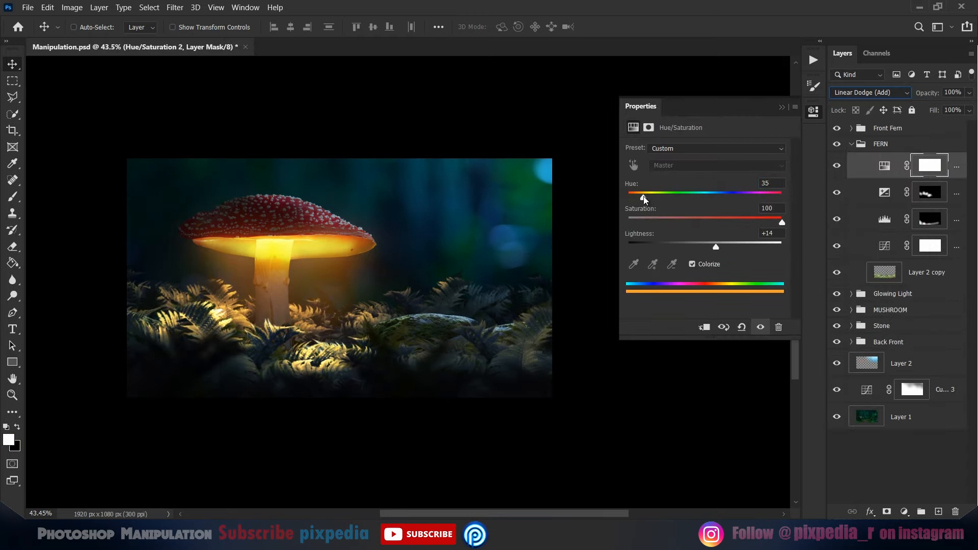
drag(782, 222, 749, 222)
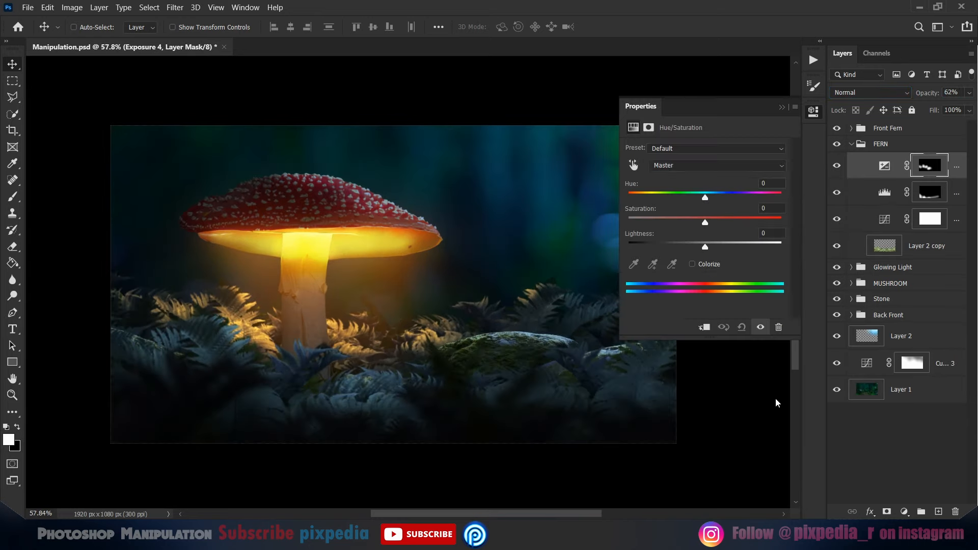
Try another orange Hue/Saturation tint over the ferns, limited by Blend If with the underlying black point at 24.
drag(705, 197, 657, 197)
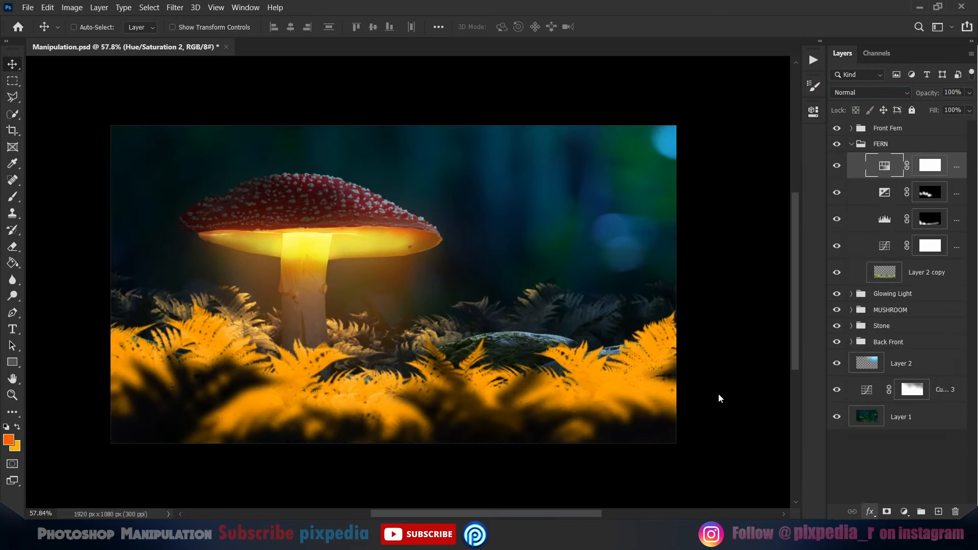
double_click(938, 173)
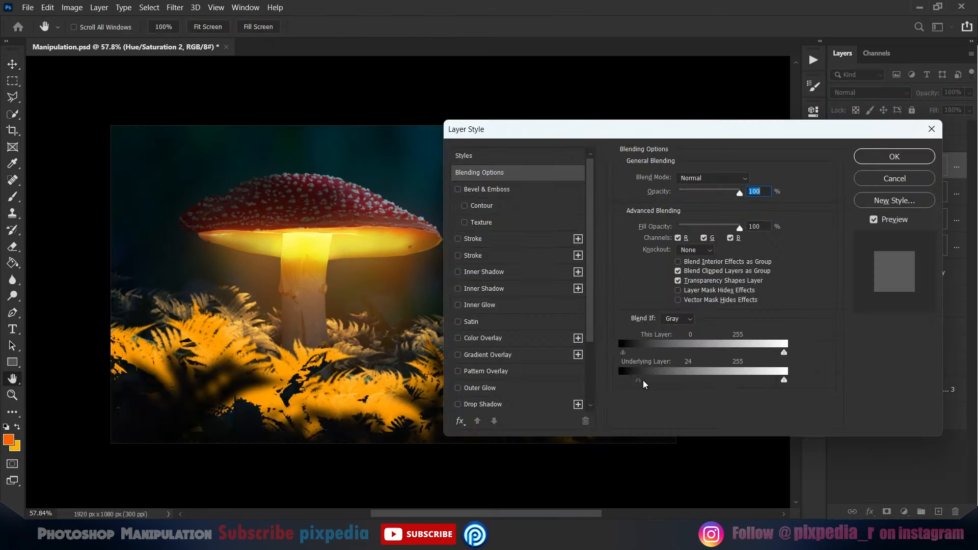
click(712, 178)
key(Escape)
key(Escape)
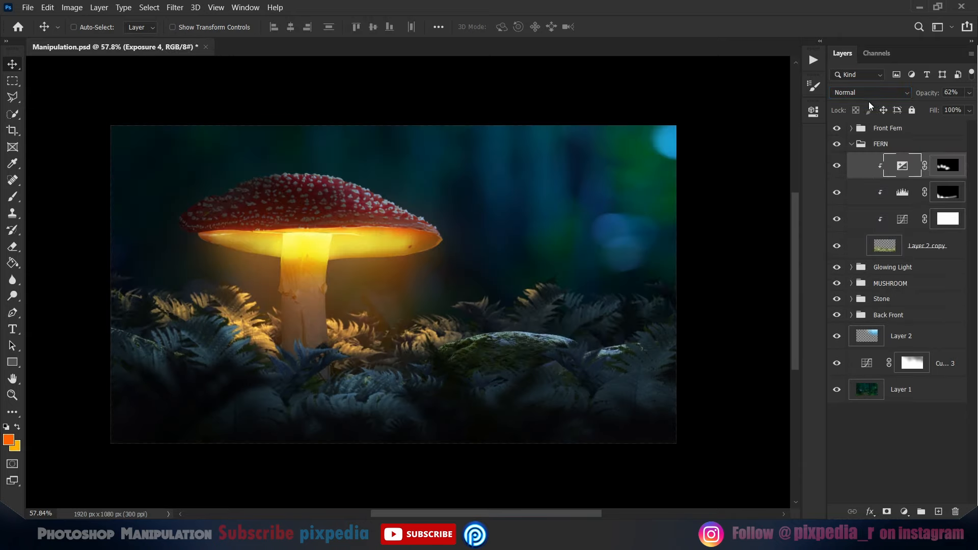
Set the FERN group to Pass Through and add a clipped Hue/Saturation above Exposure, colorized with hue 36 and saturation 100.
click(881, 144)
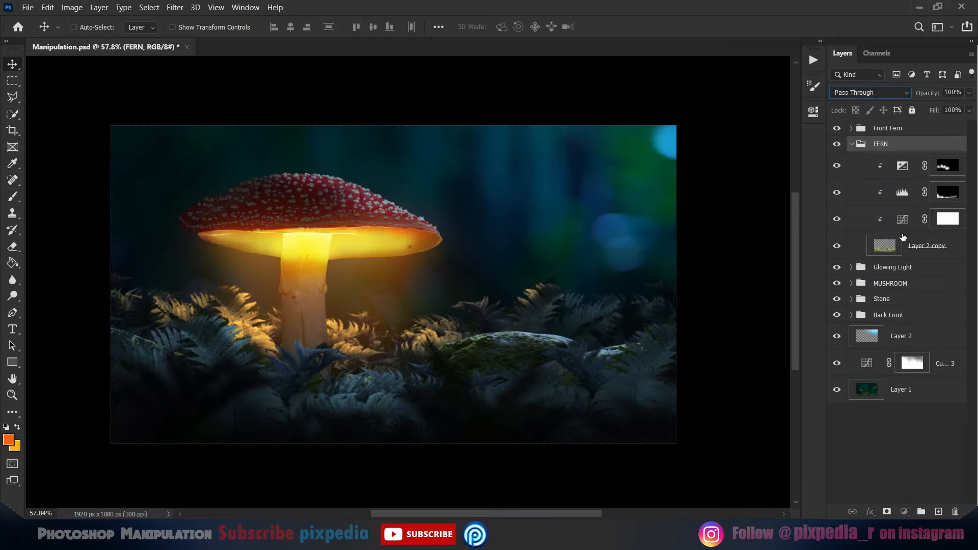
click(946, 165)
click(904, 512)
click(908, 391)
click(705, 327)
click(692, 264)
drag(667, 222, 781, 222)
drag(628, 197, 644, 198)
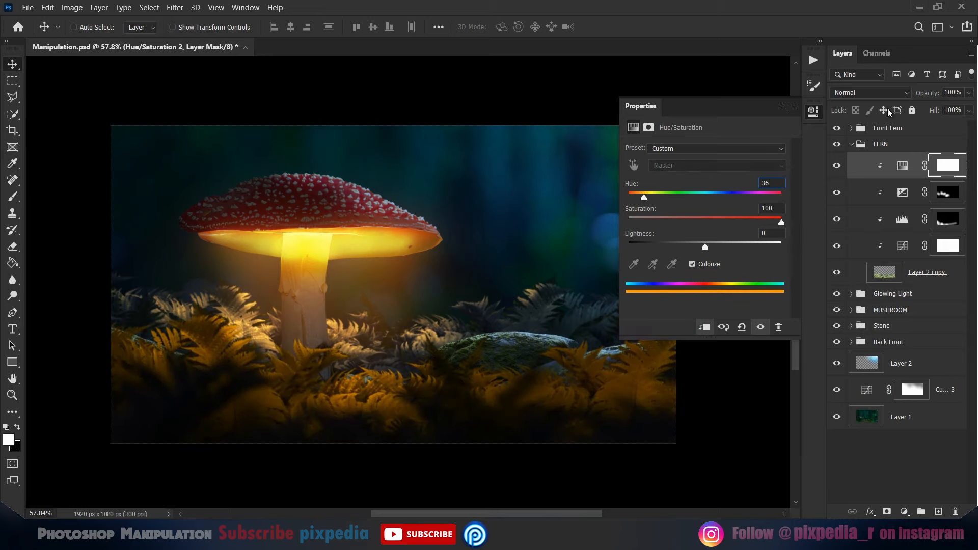
Blend the Hue/Saturation layer with Linear Dodge (Add), raise its lightness and fine-tune its orange hue.
click(871, 92)
click(859, 219)
drag(705, 247, 727, 247)
drag(647, 197, 645, 199)
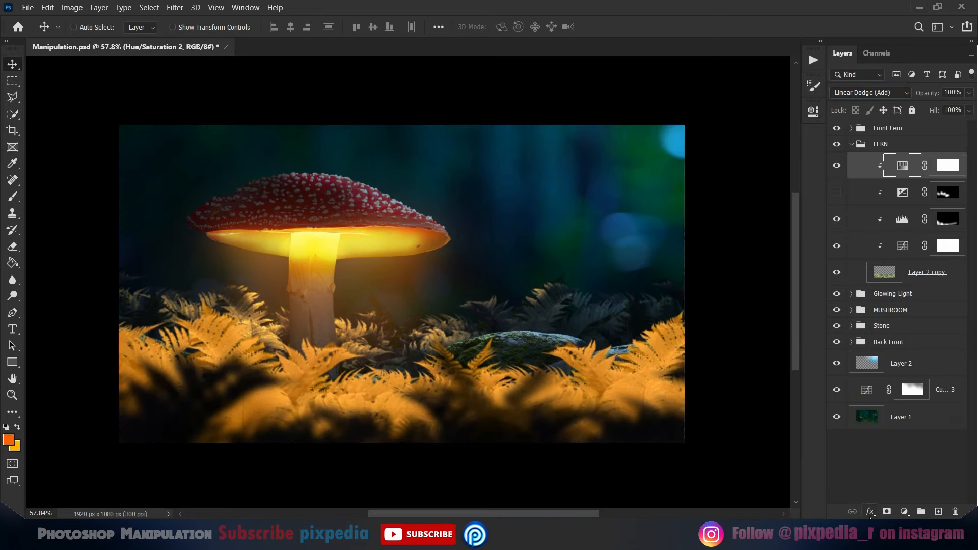
Split the Hue/Saturation layer's underlying Blend If black point to about 25 / 46.
click(870, 512)
drag(622, 380, 643, 381)
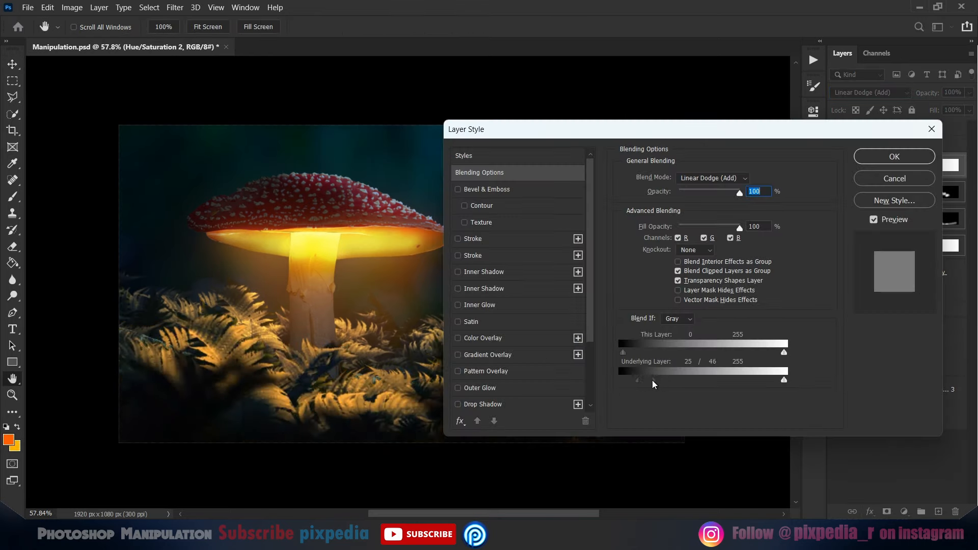
key(Return)
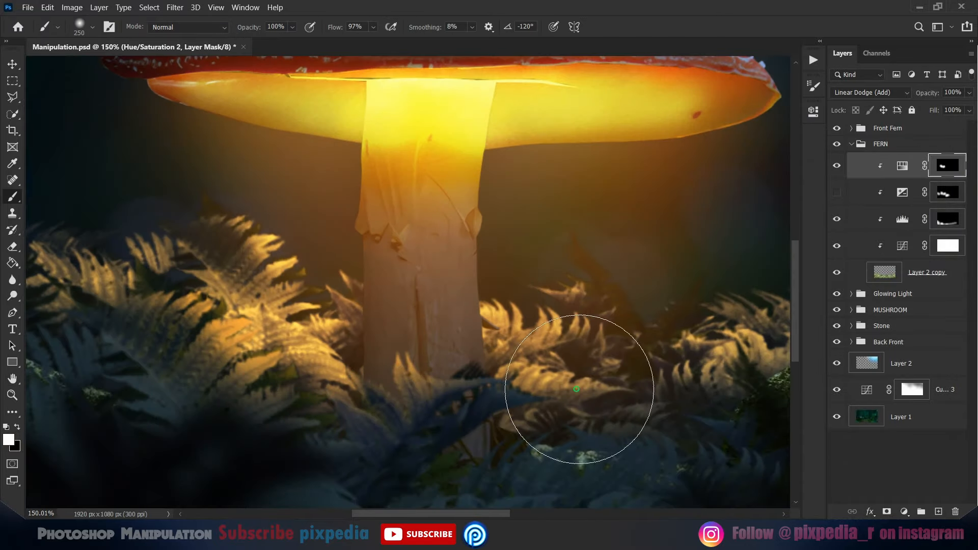
Paint white on the black Hue/Saturation mask over the ferns around the stem's base, touching up the edges with black.
drag(579, 389, 602, 429)
mouse_move(640, 432)
mouse_down()
mouse_move(557, 352)
mouse_move(448, 392)
mouse_up()
drag(375, 245, 367, 158)
key(x)
drag(611, 411, 634, 418)
key(x)
key(x)
drag(560, 357, 312, 347)
key(x)
Refine the Hue/Saturation mask with broad brush strokes across the foreground ferns, and undo the last two strokes.
scroll(375, 277, down, 3)
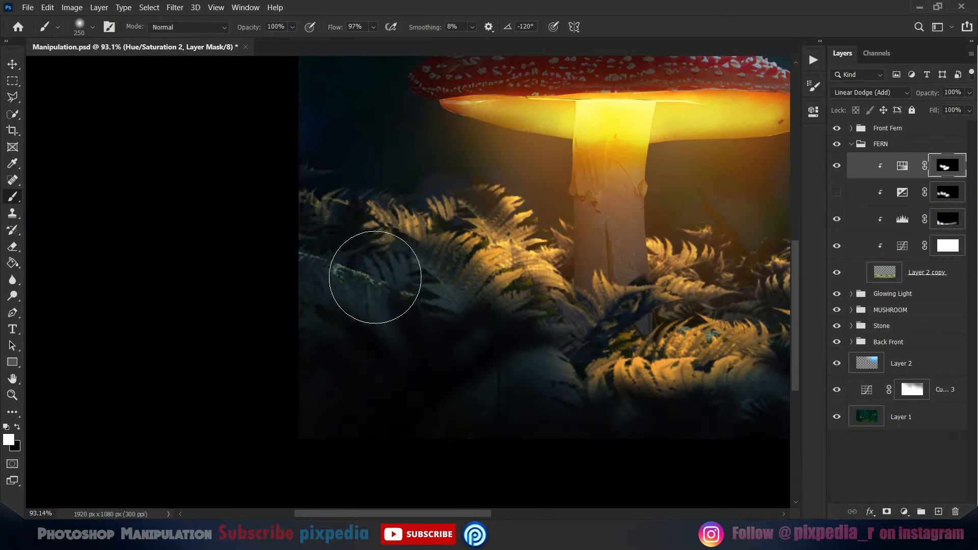
scroll(366, 350, down, 1)
key(x)
mouse_move(782, 311)
mouse_down()
mouse_move(617, 326)
mouse_move(701, 371)
mouse_up()
mouse_move(760, 393)
mouse_down()
mouse_move(559, 350)
mouse_move(487, 373)
mouse_up()
drag(332, 376, 502, 367)
key(ctrl+z)
key(ctrl+z)
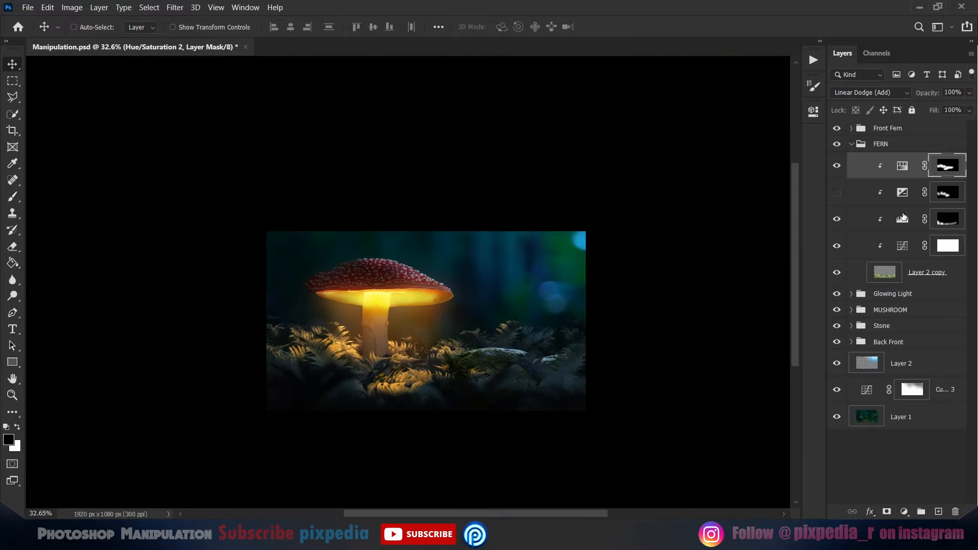
Increase the exposure of the clipped Exposure adjustment in the FERN group and compare the image with and without it.
double_click(902, 192)
drag(712, 179, 720, 181)
click(837, 193)
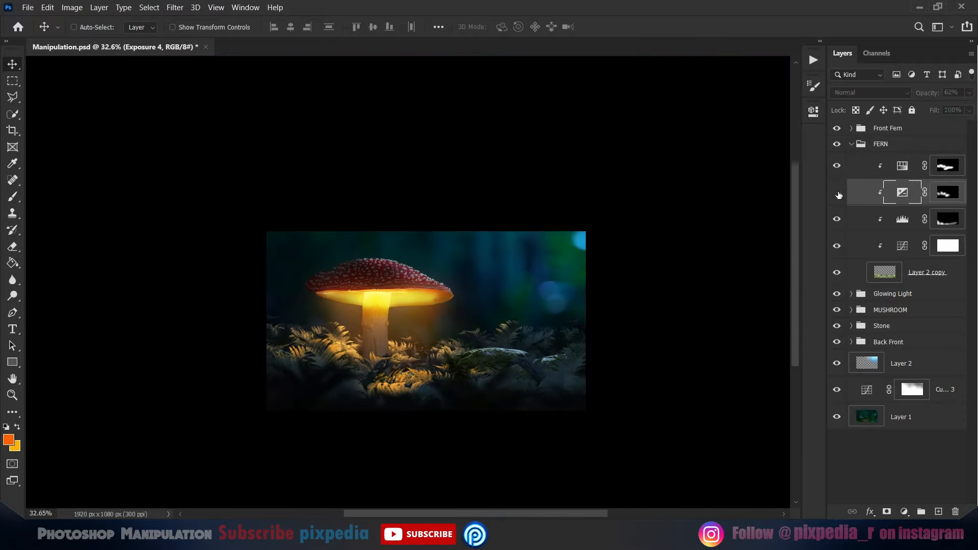
click(837, 193)
Compare the image with and without the Back Front group and its Hue/Saturation adjustment.
scroll(460, 374, up, 7)
click(852, 144)
click(834, 207)
click(834, 207)
click(851, 208)
click(839, 230)
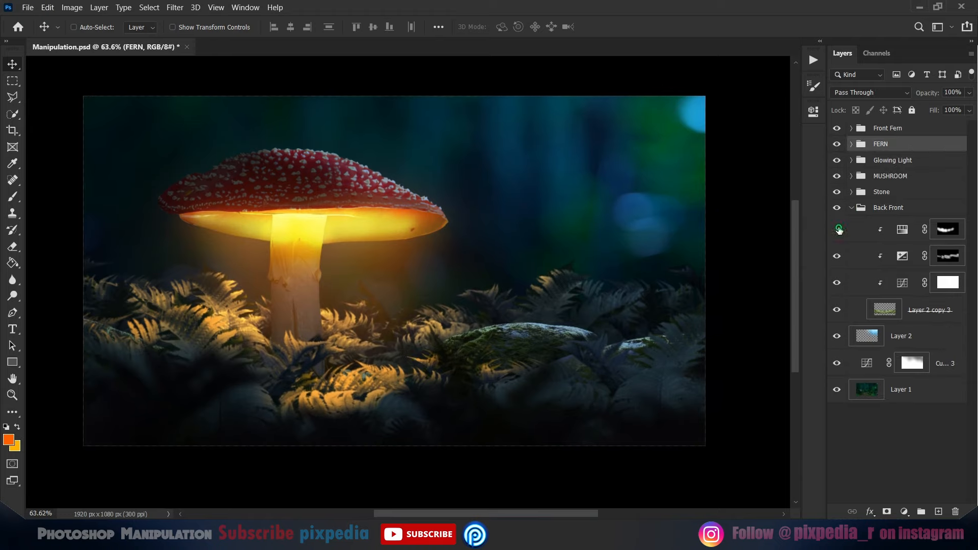
Group Layer 2, the Curves adjustment and Layer 1 into a group named BG.
drag(632, 315, 621, 326)
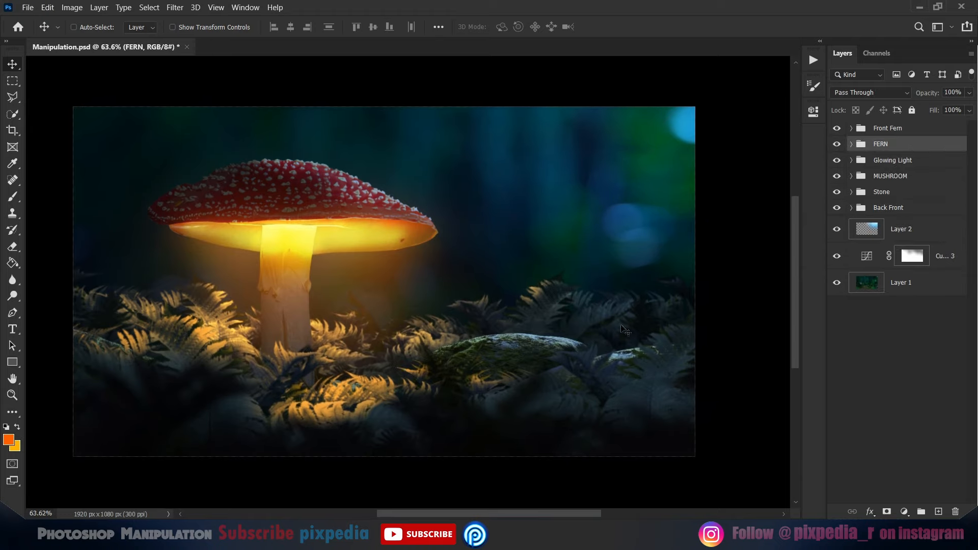
shift+click(944, 281)
key(ctrl+g)
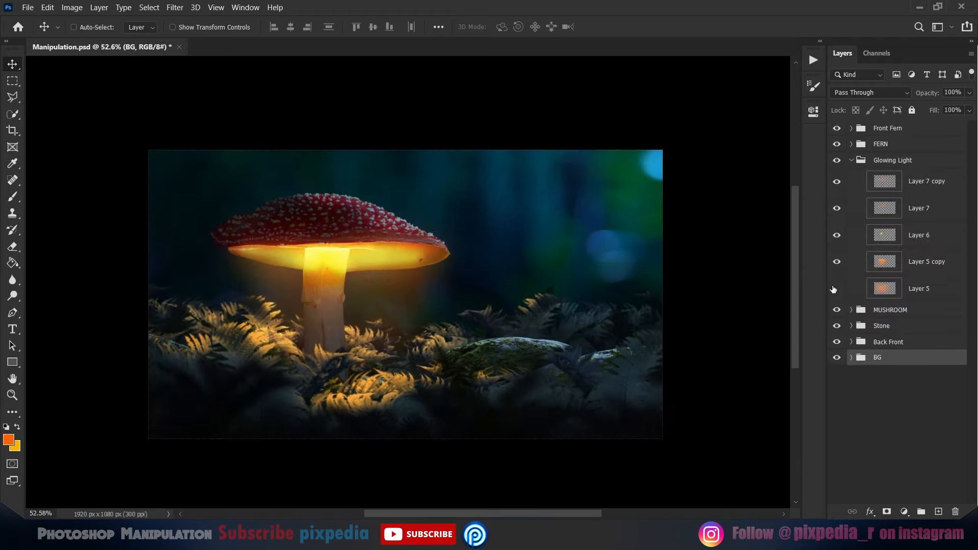
Apply Hue/Saturation to Layer 6 in the Glowing Light group with hue -16 and saturation +98.
click(837, 232)
key(ctrl+u)
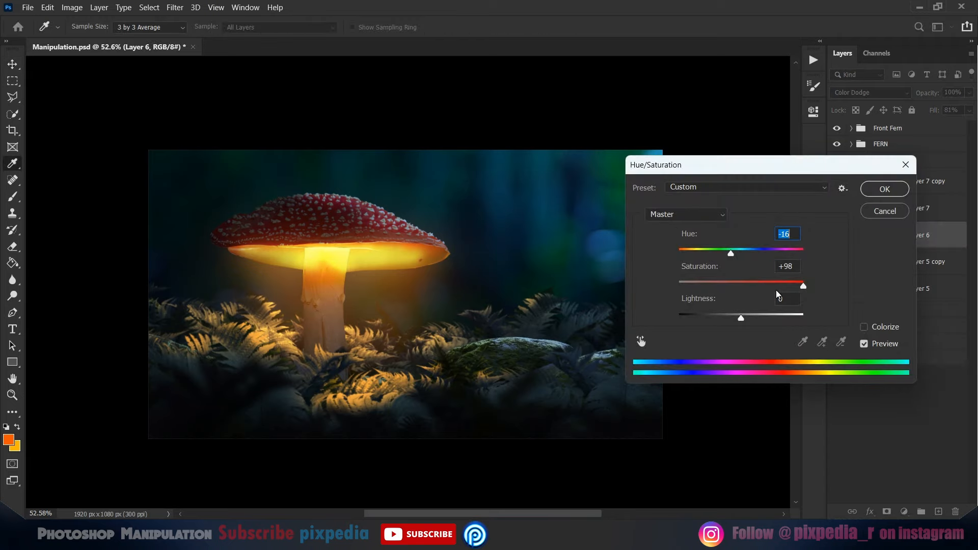
click(884, 188)
Set the blend mode of Layer 7 in the Glowing Light group to Linear Dodge (Add).
click(845, 209)
click(869, 92)
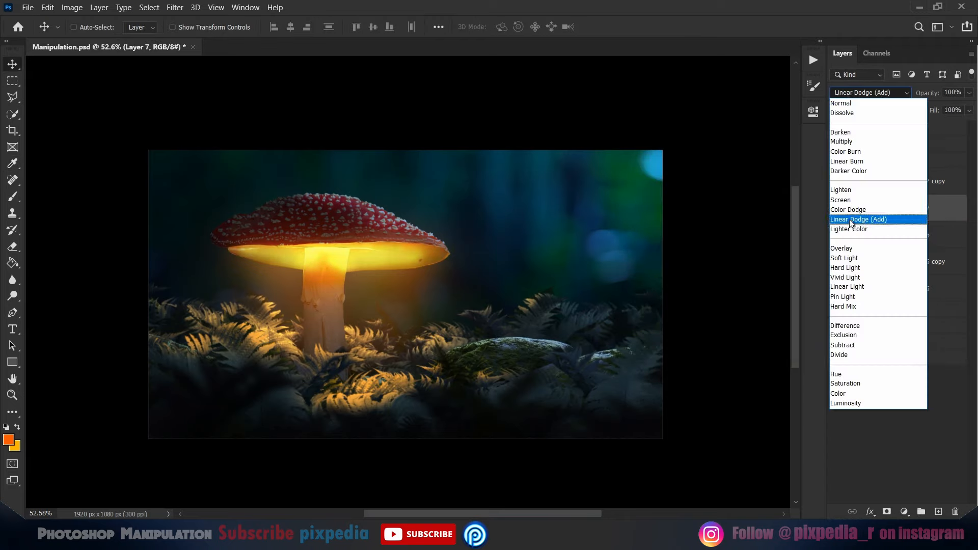
click(849, 219)
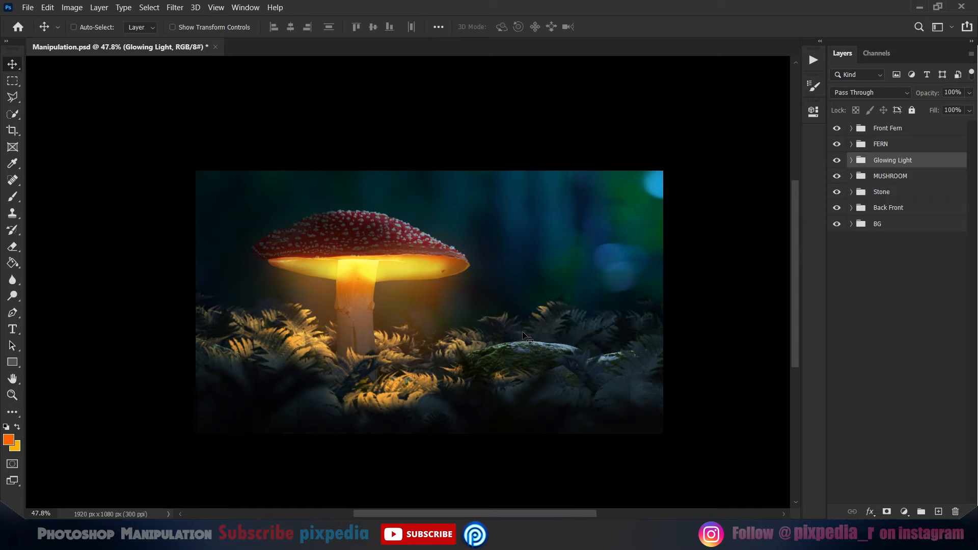
Paint soft black shading at 8% flow over the mushroom cap on a new clipped layer at the top of the MUSHROOM group.
scroll(443, 331, up, 2)
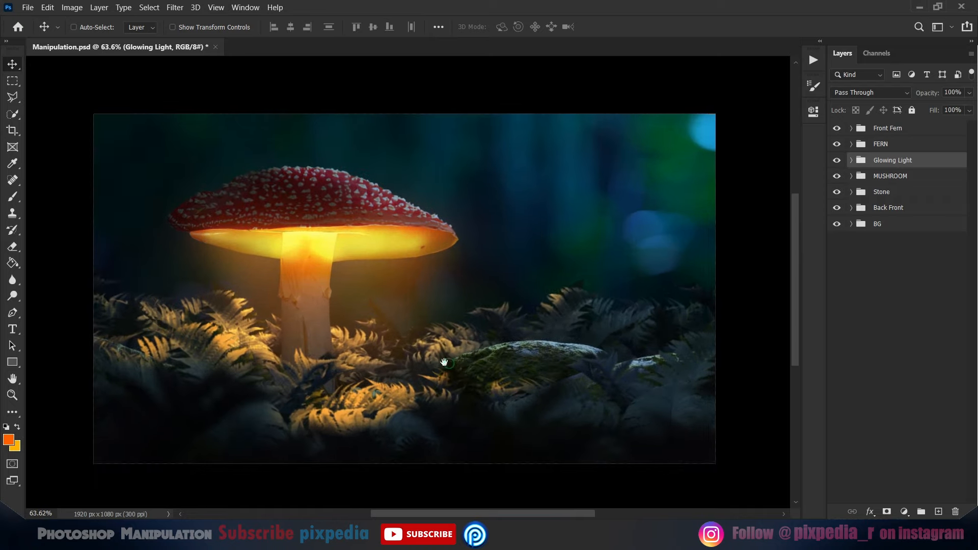
scroll(444, 331, down, 1)
scroll(447, 326, up, 1)
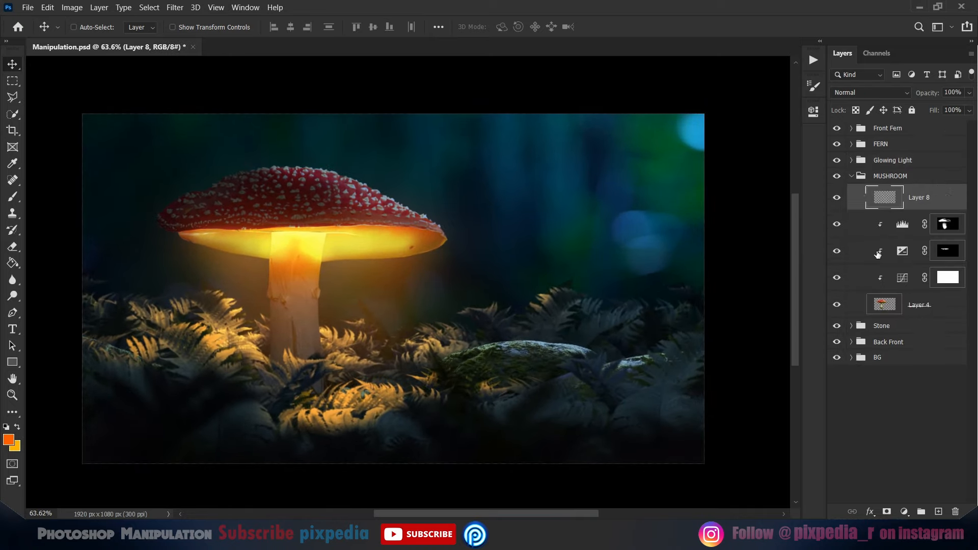
click(8, 440)
key(Return)
key(b)
drag(336, 29, 291, 29)
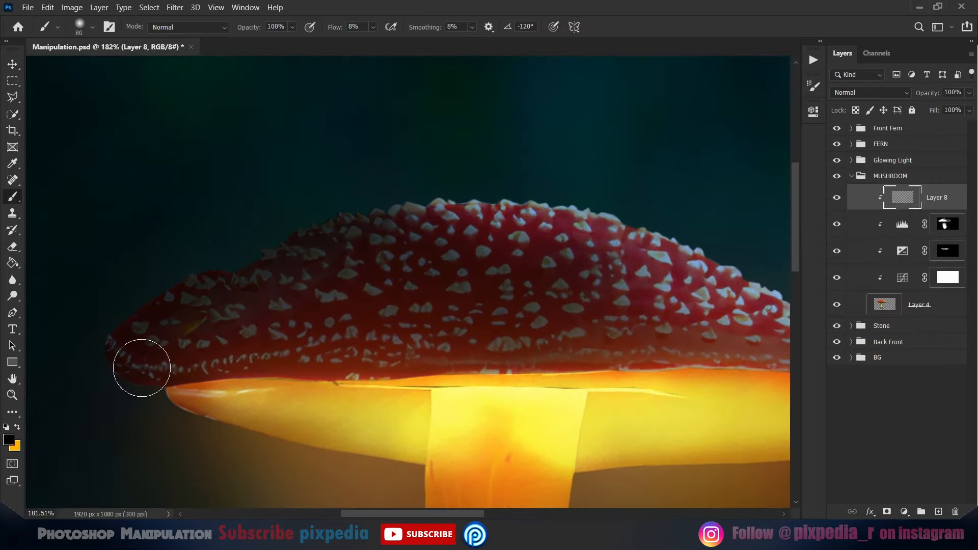
drag(397, 209, 657, 294)
drag(560, 295, 351, 248)
drag(605, 310, 680, 335)
drag(245, 246, 484, 240)
scroll(305, 260, down, 15)
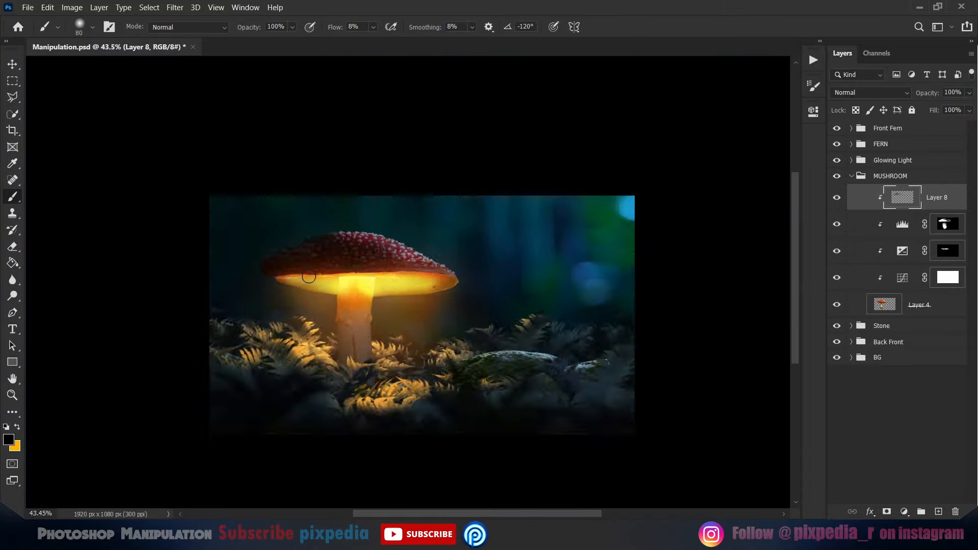
scroll(389, 271, up, 6)
drag(389, 270, 384, 299)
key(v)
Paint white on the mask of the MUSHROOM group's Exposure adjustment to extend the glow down the stem.
double_click(902, 251)
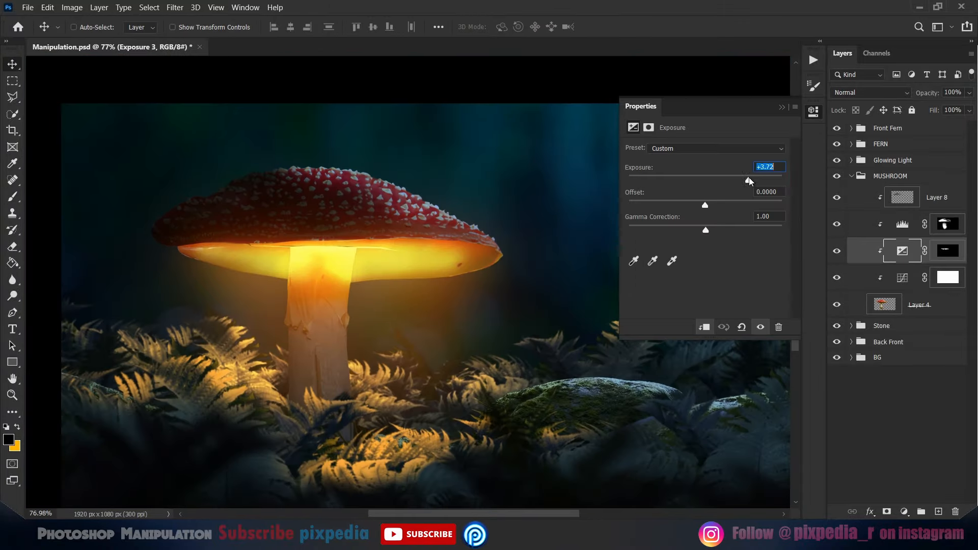
click(779, 107)
click(949, 251)
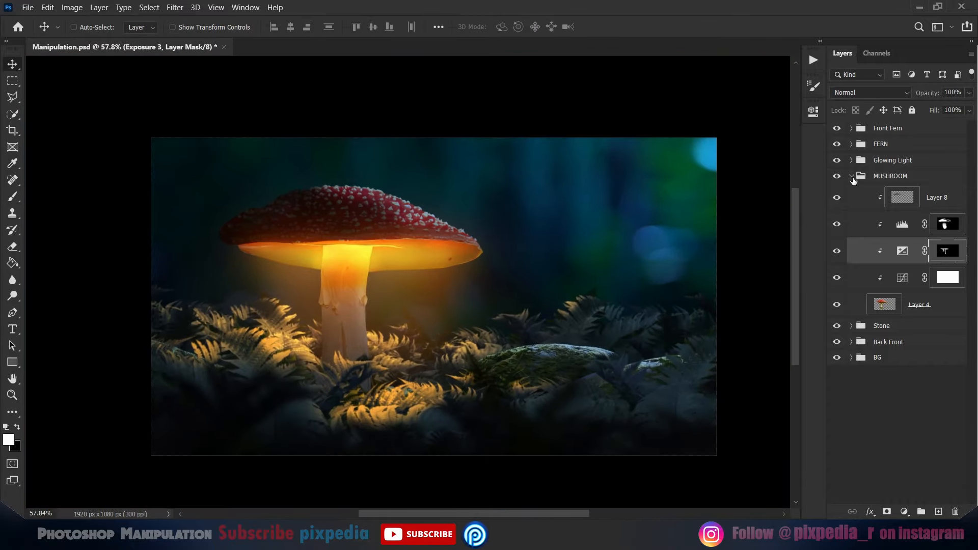
click(851, 175)
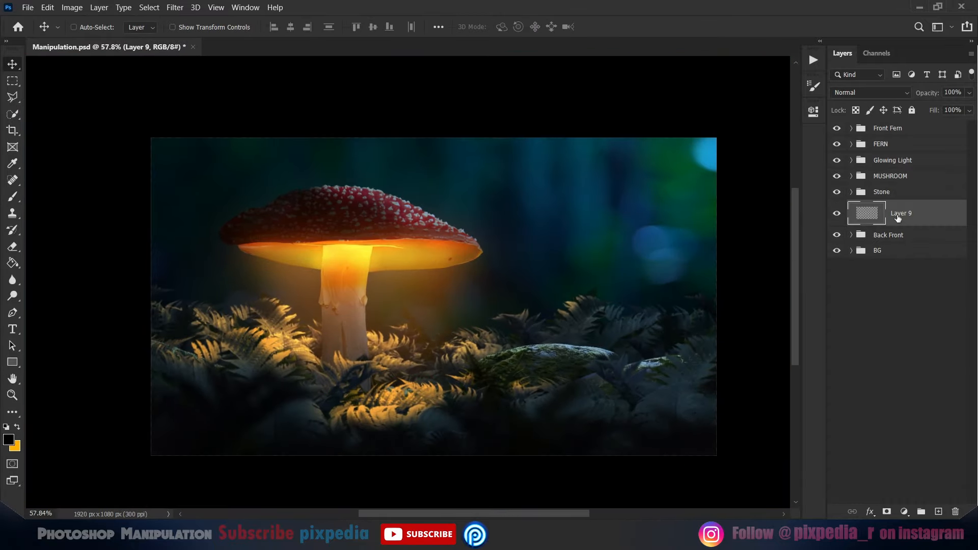
Paint light-blue haze over the ferns beside the stone on a new layer named FG above the Back Front group.
click(9, 439)
click(908, 167)
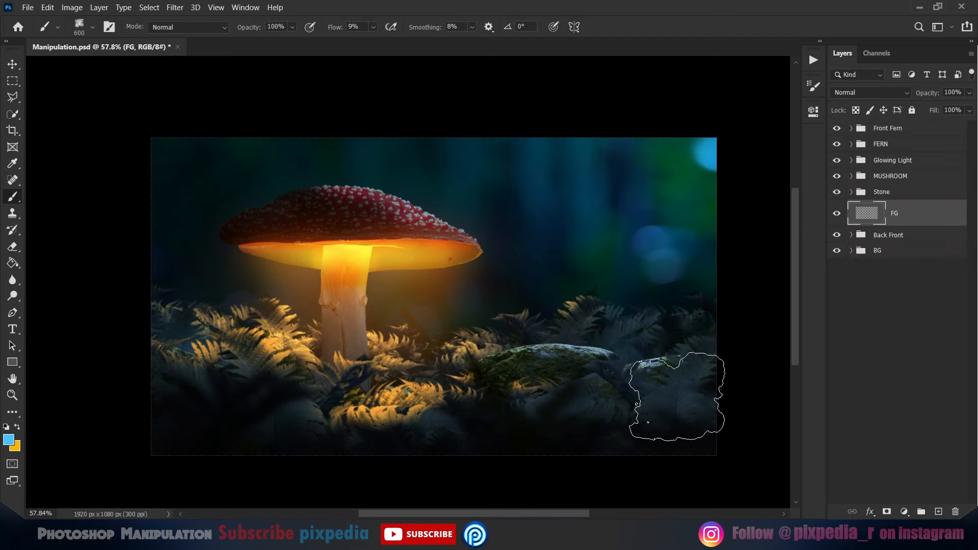
drag(543, 397, 562, 402)
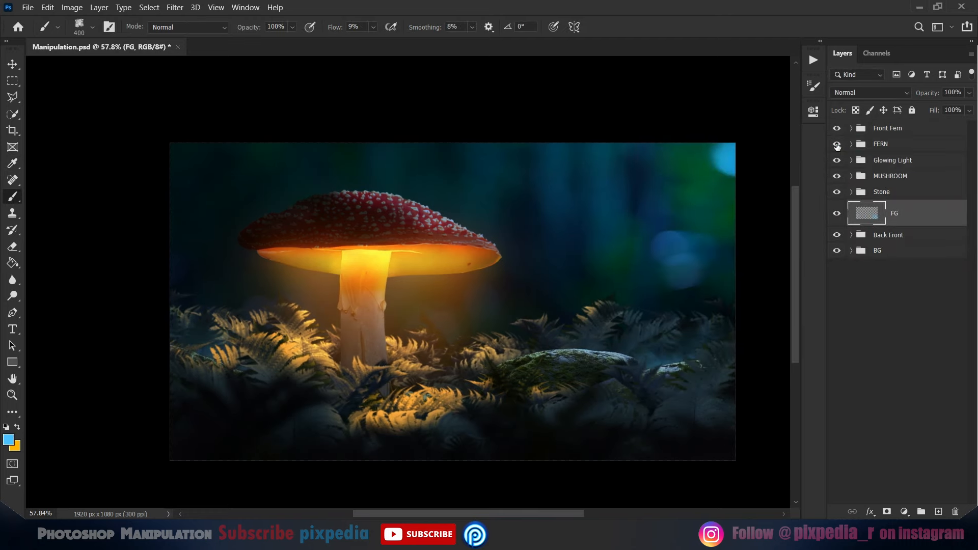
Add a second haze layer named FG above the FERN group and label both FG layers blue.
click(836, 147)
click(837, 146)
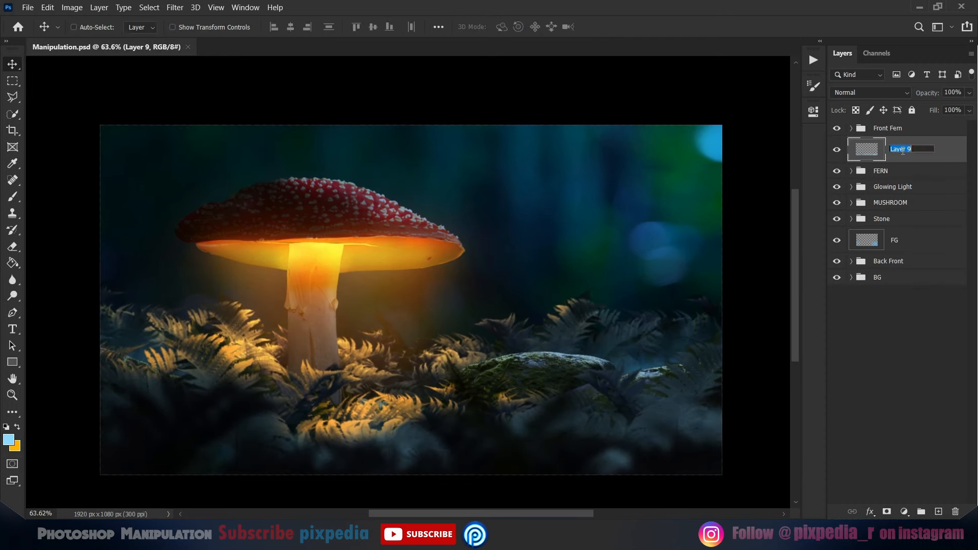
right_click(941, 146)
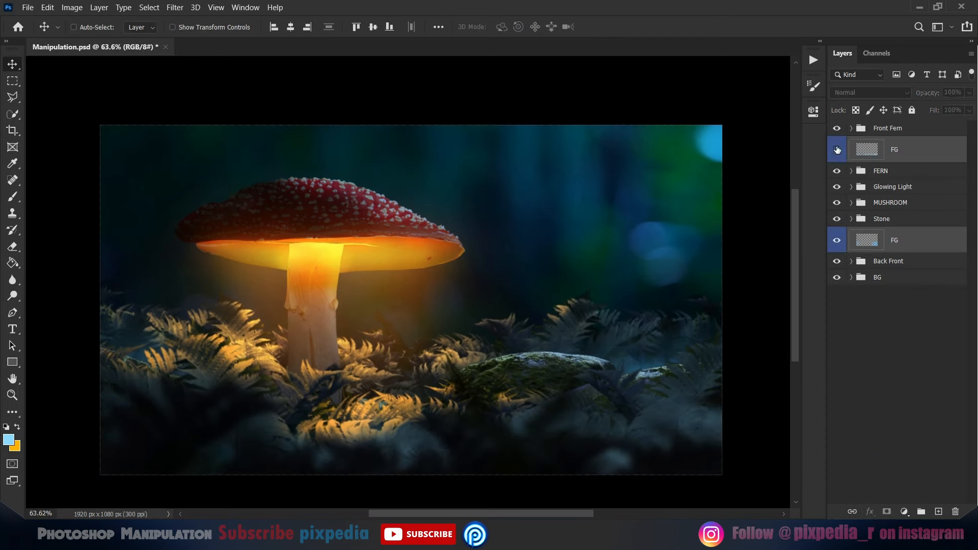
Add a Color Dodge Hue/Saturation adjustment atop the Stone group, colorized with hue 36, saturation 78 and lightness +32.
click(915, 394)
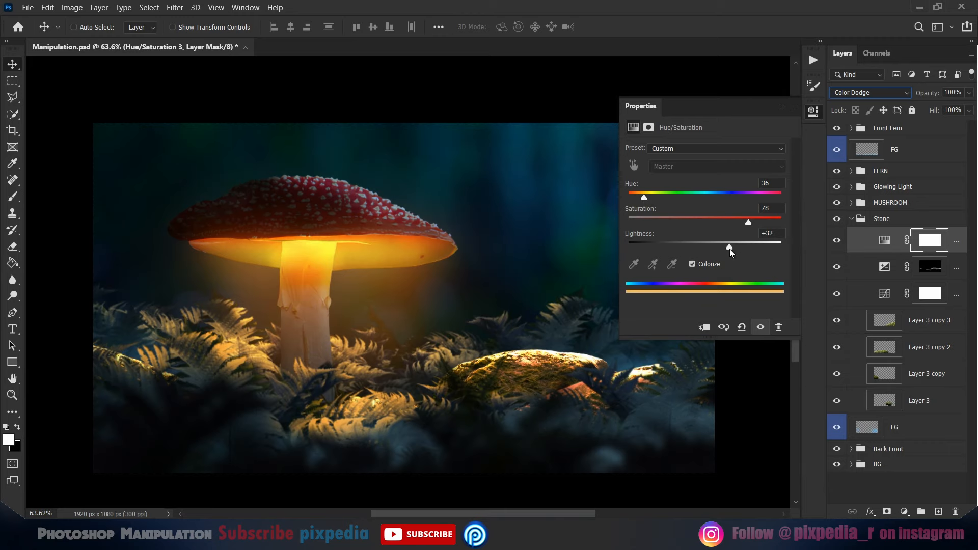
click(782, 110)
Use Blend If in the adjustment's blending options to keep its effect off the darkest tones of the underlying layers.
click(870, 511)
click(912, 385)
drag(329, 272, 148, 258)
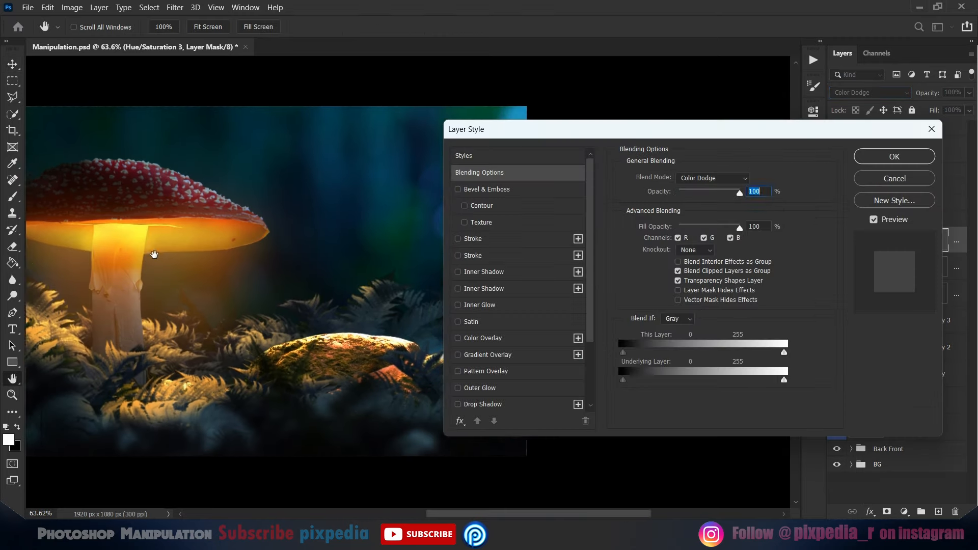
drag(623, 380, 637, 383)
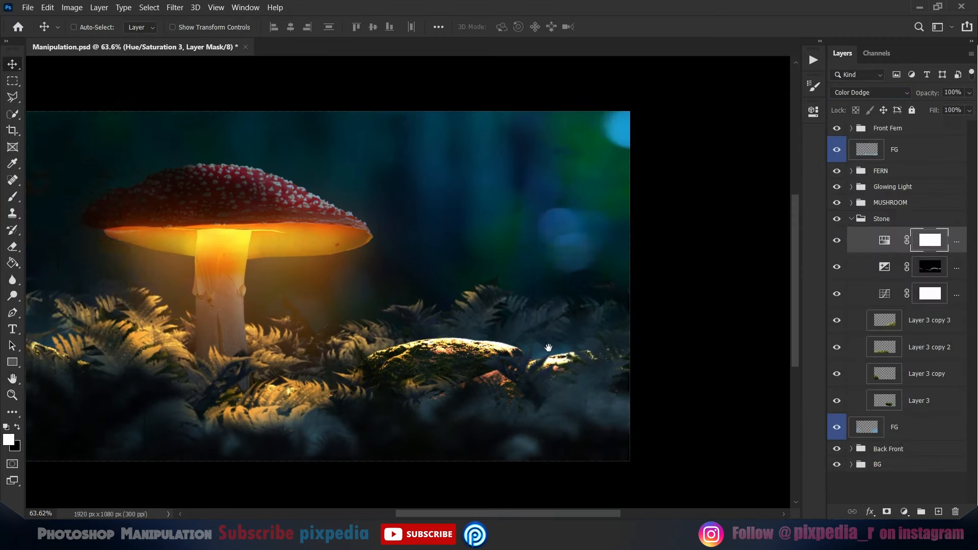
Invert the adjustment's mask to black and paint warm light onto the stones' mushroom-facing edges with a white brush at 90% flow.
key(b)
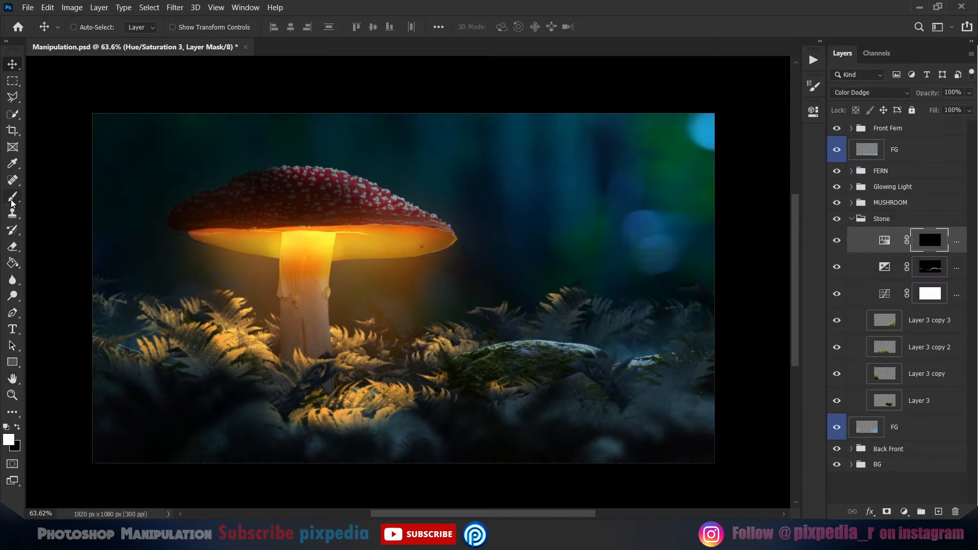
right_click(454, 246)
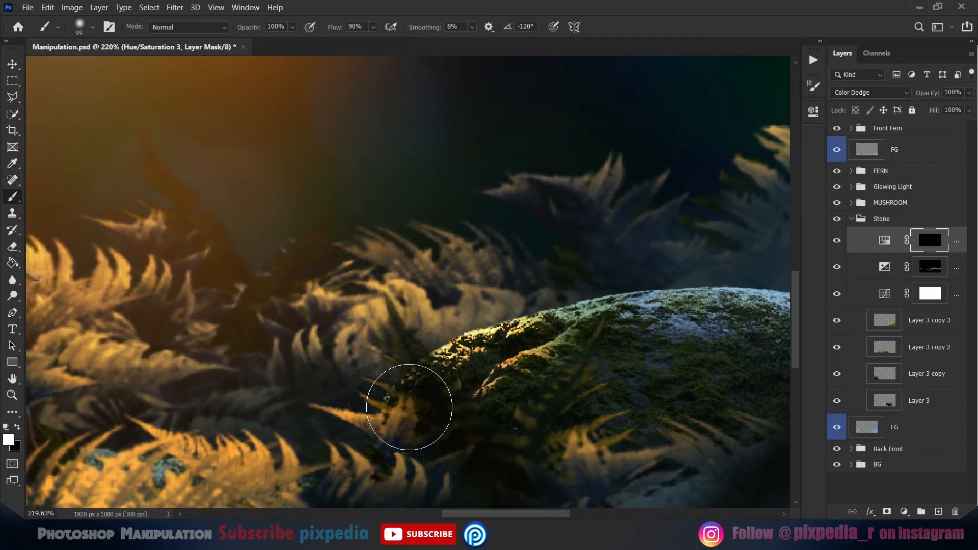
drag(409, 407, 469, 344)
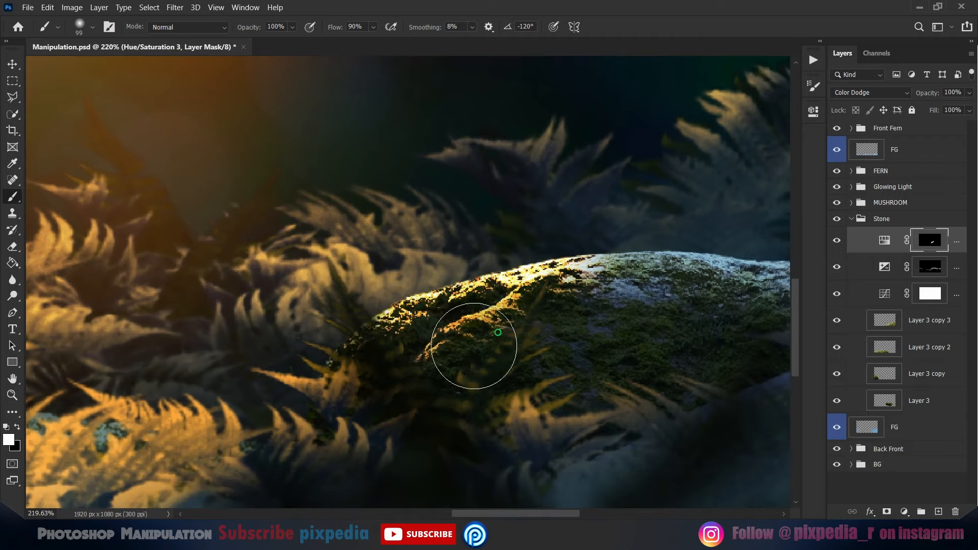
scroll(469, 345, down, 10)
key(x)
scroll(455, 388, up, 3)
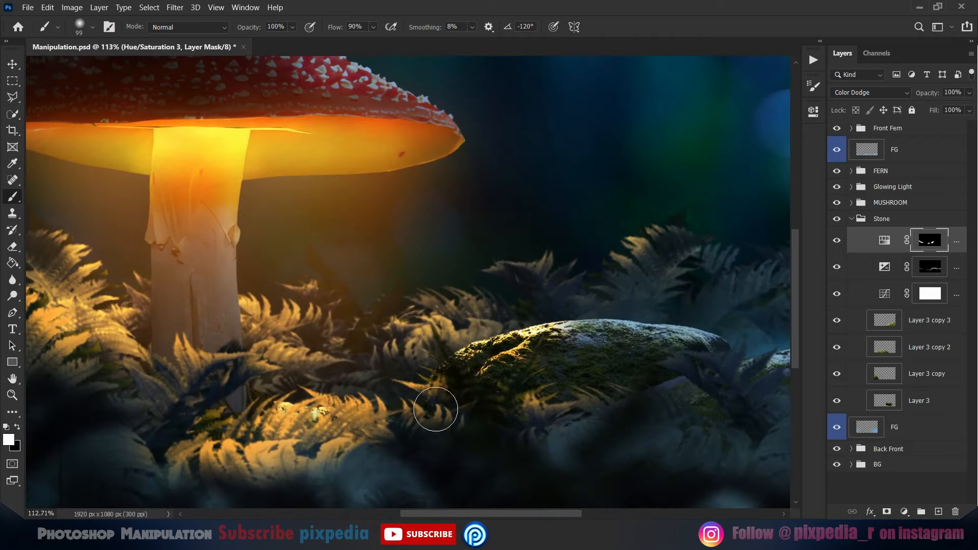
scroll(434, 411, down, 3)
scroll(465, 393, up, 4)
scroll(651, 393, down, 2)
scroll(459, 380, down, 2)
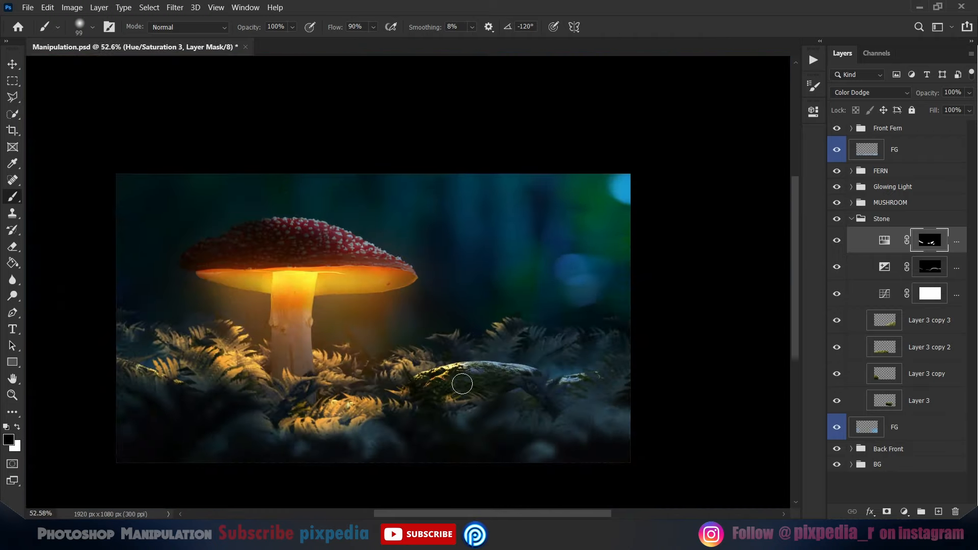
Save the composition and open the spider PNG image.
key(ctrl+s)
key(ctrl+o)
double_click(576, 118)
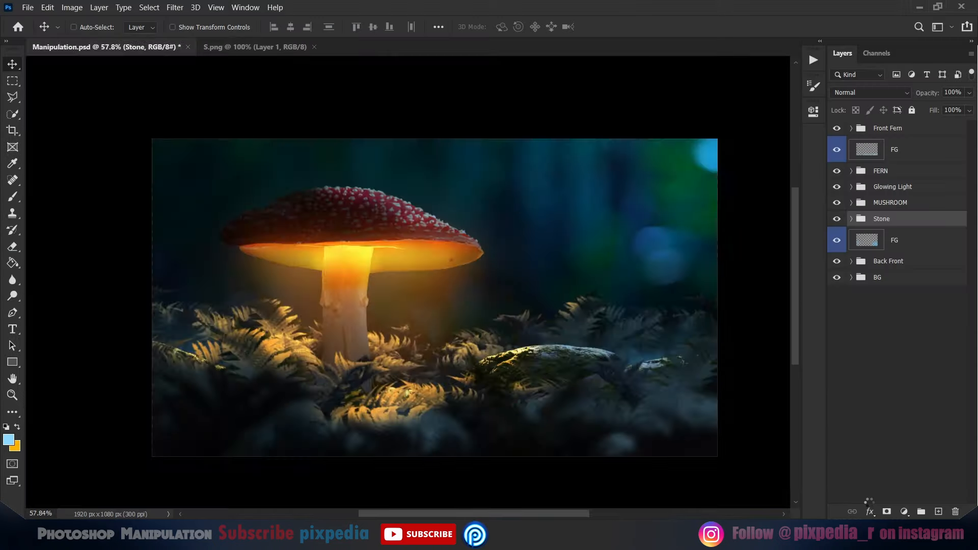
Copy the whole spider image into Manipulation.psd above the Stone group and convert the pasted layer to a Smart Object.
key(ctrl+a)
key(ctrl+c)
key(ctrl+Tab)
key(ctrl+v)
right_click(942, 225)
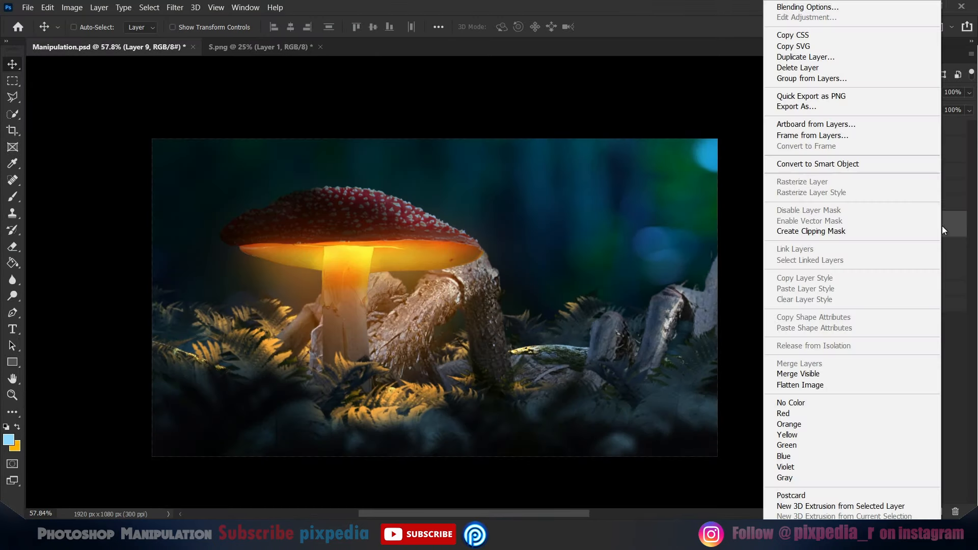
click(820, 164)
Scale the spider down with Free Transform and position it on top of the mossy stone.
key(ctrl+t)
drag(152, 138, 523, 311)
drag(657, 408, 379, 279)
drag(246, 181, 407, 257)
scroll(475, 291, up, 3)
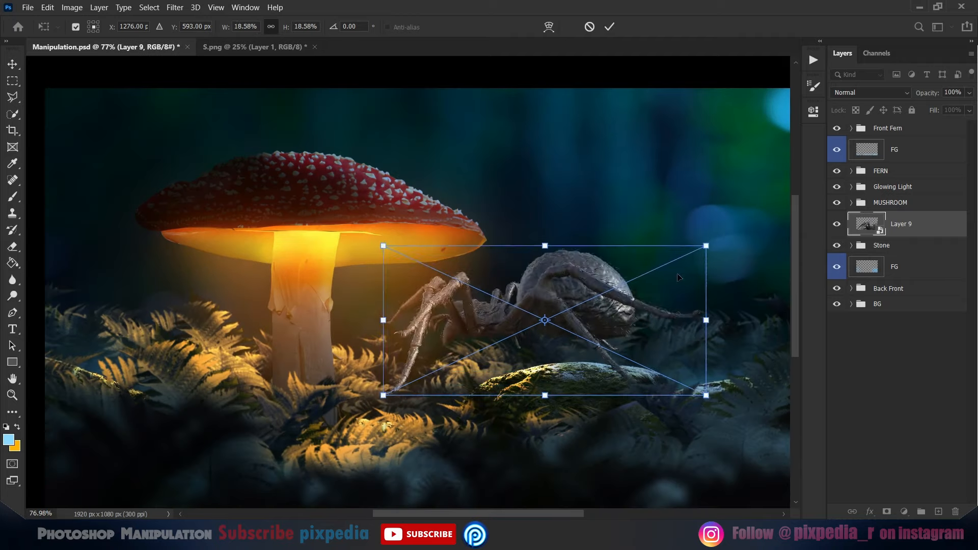
drag(705, 245, 638, 277)
drag(586, 298, 595, 336)
drag(647, 319, 652, 316)
drag(598, 335, 612, 336)
key(Return)
Enlarge the stone on Layer 3 in the Stone group and reposition it beneath the spider.
click(851, 245)
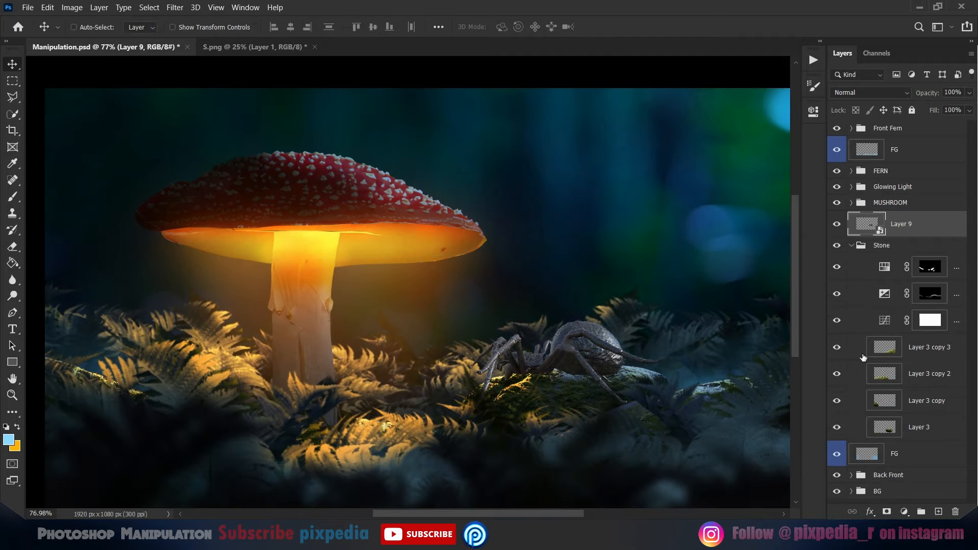
click(931, 428)
key(ctrl+t)
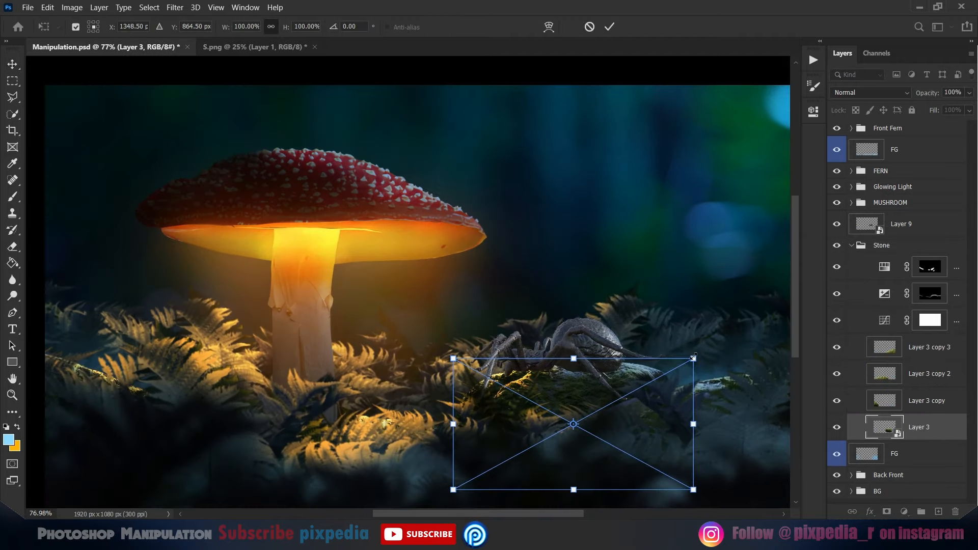
drag(693, 358, 740, 324)
drag(642, 363, 650, 376)
click(609, 27)
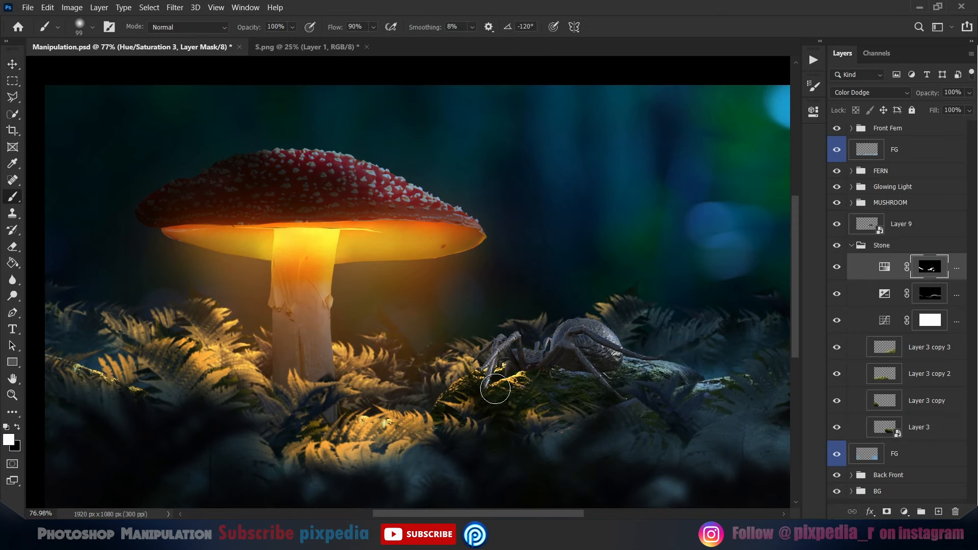
click(851, 246)
Scale the spider to 10.79% and nudge it into place on the enlarged stone.
click(917, 231)
key(ctrl+t)
scroll(576, 357, up, 2)
drag(688, 304, 675, 310)
drag(578, 336, 576, 334)
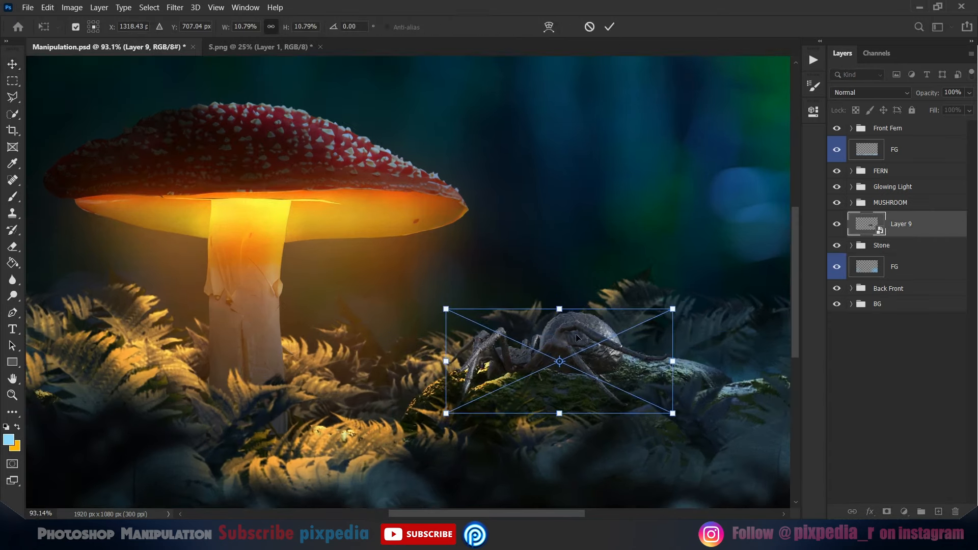
key(Return)
Outline the spider's far front leg from its joint to its tip with the Polygonal Lasso.
scroll(541, 372, up, 4)
scroll(415, 361, up, 9)
click(12, 97)
scroll(306, 352, up, 1)
click(306, 350)
click(491, 269)
click(492, 278)
click(482, 288)
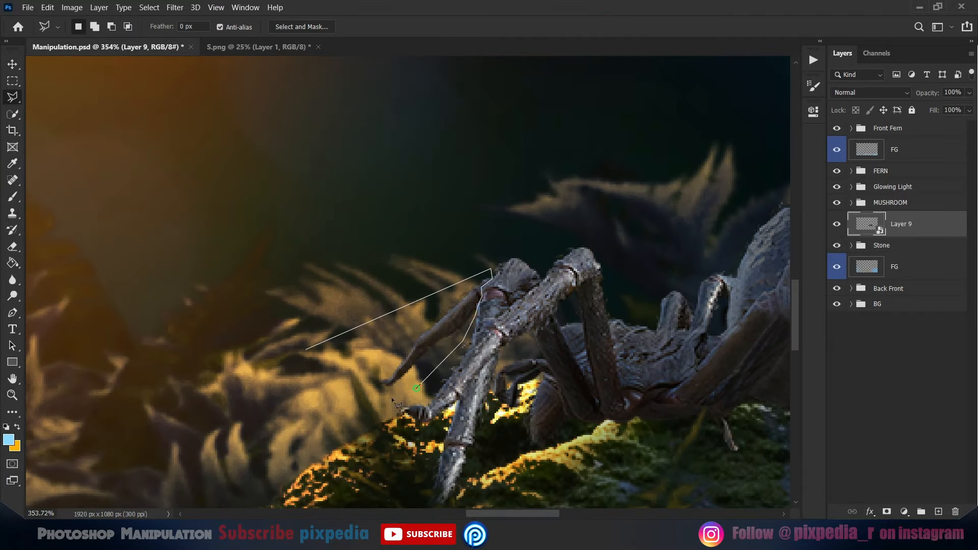
click(12, 63)
drag(442, 326, 488, 282)
key(ctrl+z)
Rasterize Layer 9 and rotate the outlined front leg segment about -16 degrees around its joint, then deselect it.
right_click(939, 225)
click(835, 229)
key(ctrl+t)
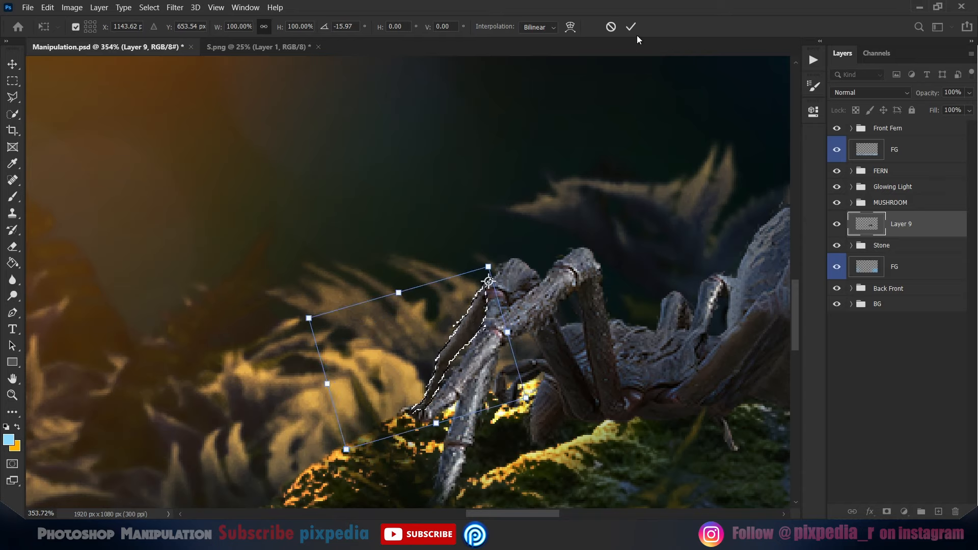
click(631, 27)
key(ctrl+d)
Outline the spider's rear lower leg segment with the Polygonal Lasso and rotate it downward around its joint so it rests on the stone.
drag(561, 347, 262, 240)
drag(524, 245, 260, 242)
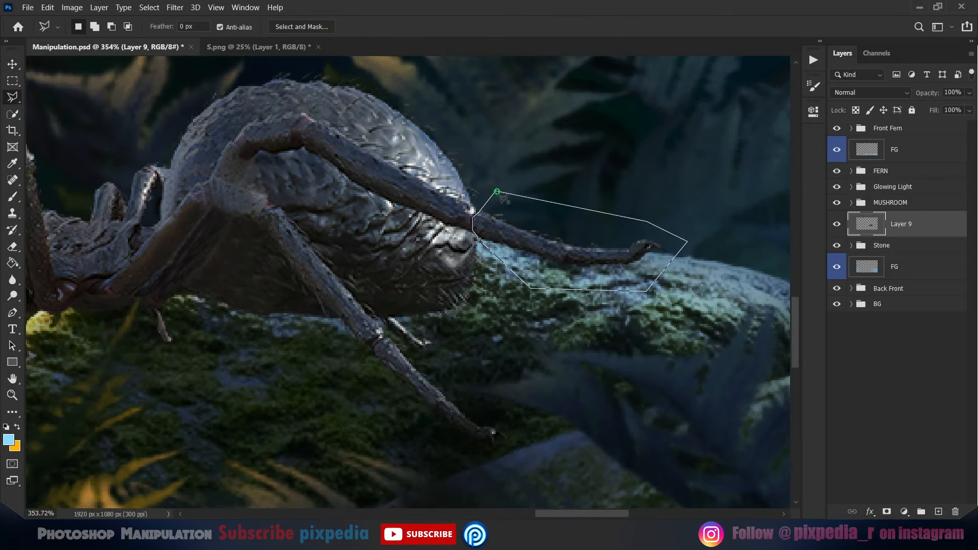
click(503, 199)
key(ctrl+t)
drag(705, 244, 608, 412)
key(Return)
key(ctrl+d)
Add a Levels adjustment clipped to the spider layer and invert its mask to black.
scroll(586, 286, down, 10)
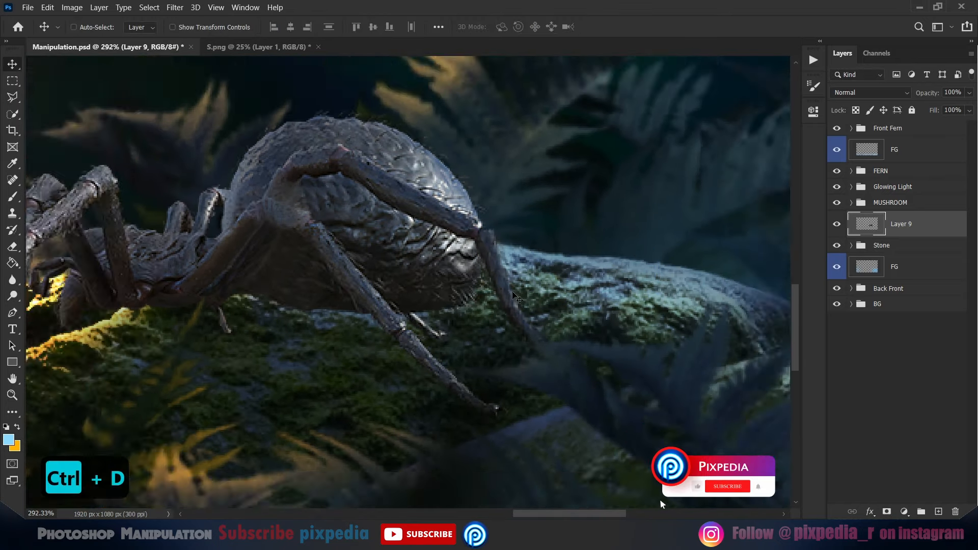
drag(728, 275, 702, 280)
click(904, 512)
click(889, 339)
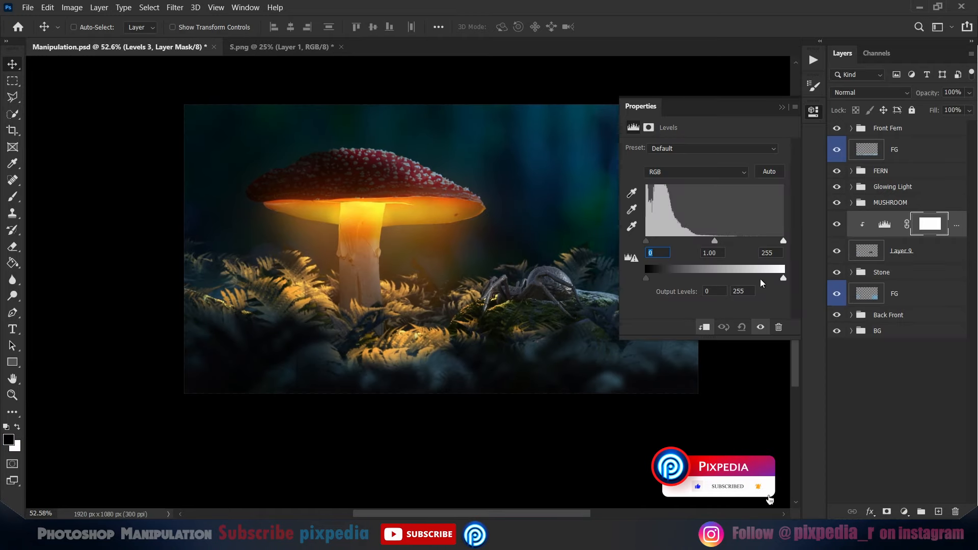
click(781, 108)
key(ctrl+i)
Paint white on the Levels mask with a size 40 brush at 90% flow to darken the spider's underside and shaded body.
scroll(541, 299, up, 20)
key(b)
key(bracketleft)
key(bracketleft)
key(bracketleft)
key(bracketleft)
key(bracketleft)
key(bracketleft)
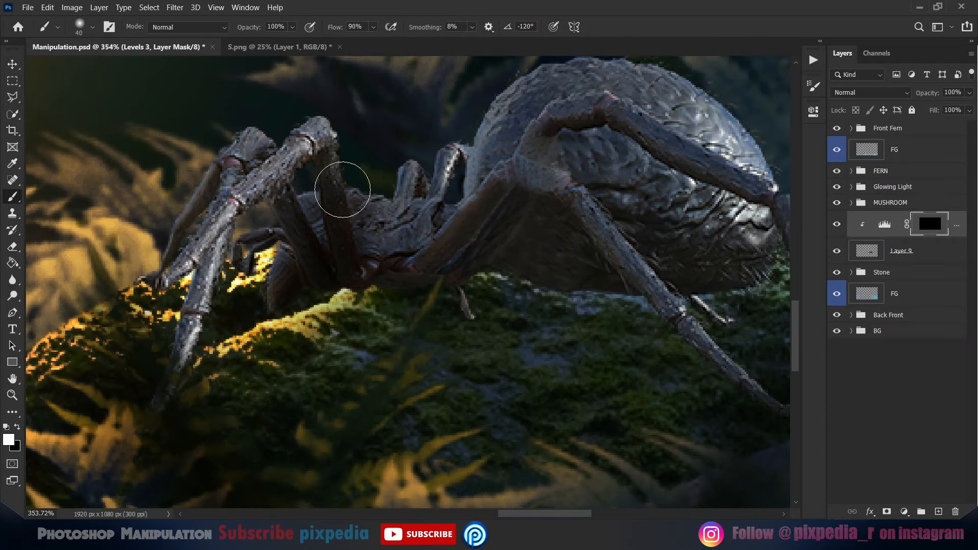
drag(343, 190, 637, 224)
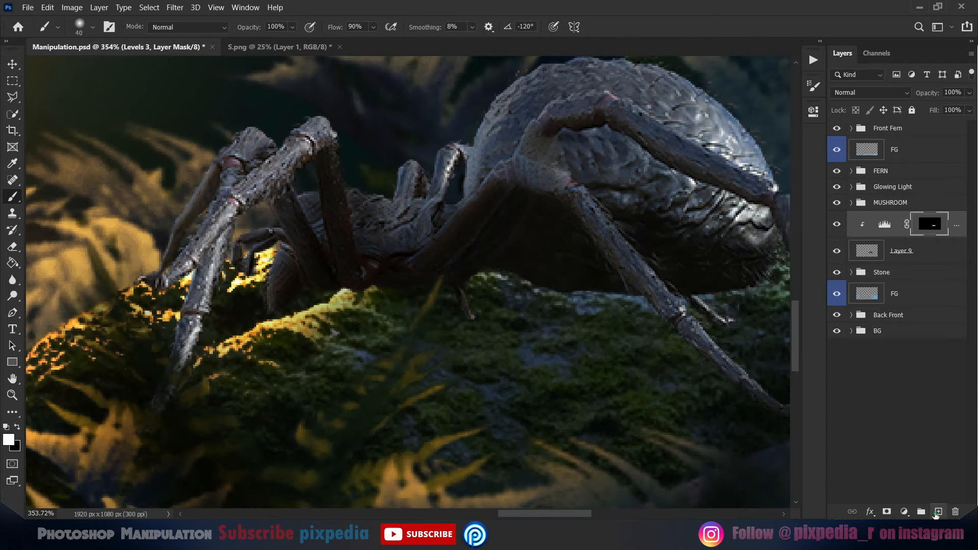
Create a new layer beneath the spider and paint soft black shadows on the moss under its body and legs at 15% flow.
ctrl+click(938, 511)
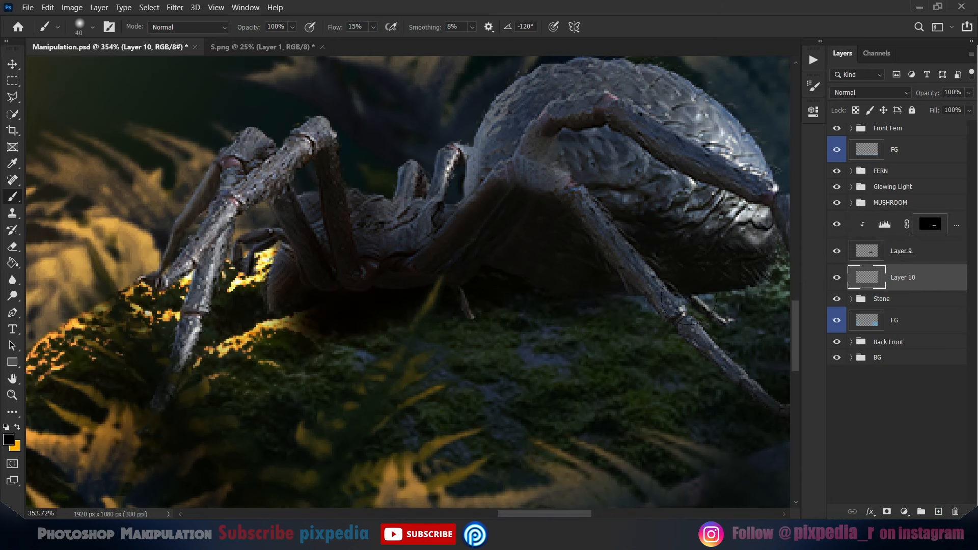
drag(689, 298, 487, 353)
scroll(487, 354, down, 4)
drag(640, 405, 438, 408)
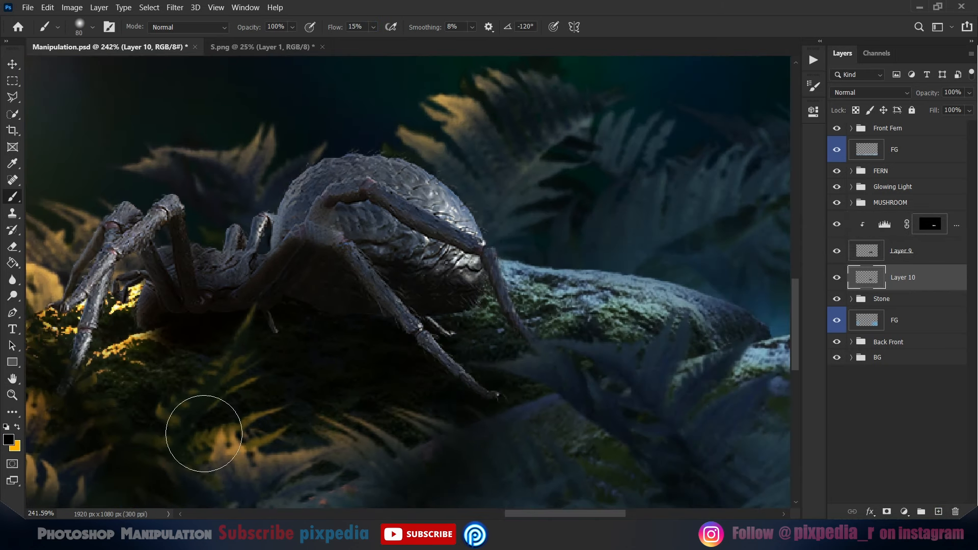
drag(521, 411, 551, 419)
Paint white on the spider's Levels mask at 15% flow to shade its legs and body further.
click(929, 224)
key(x)
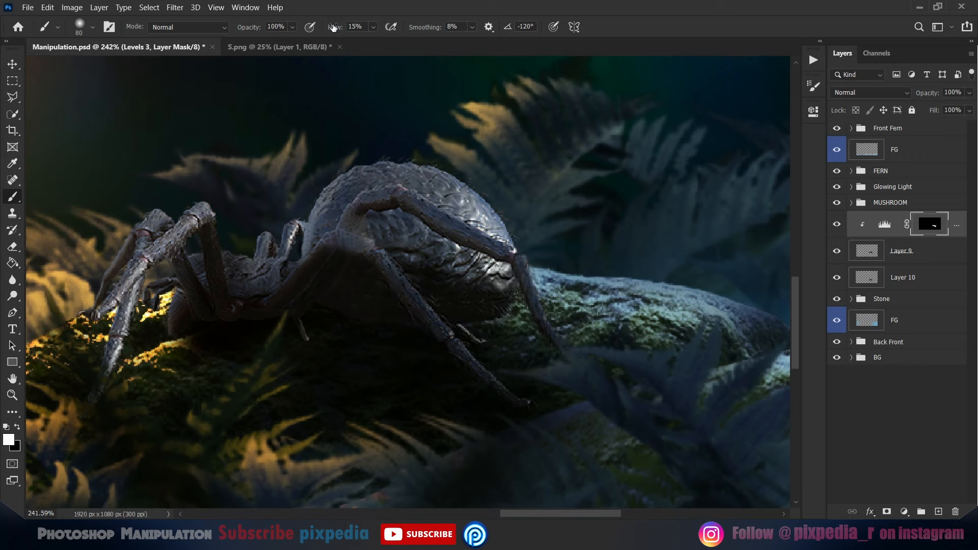
drag(153, 365, 437, 400)
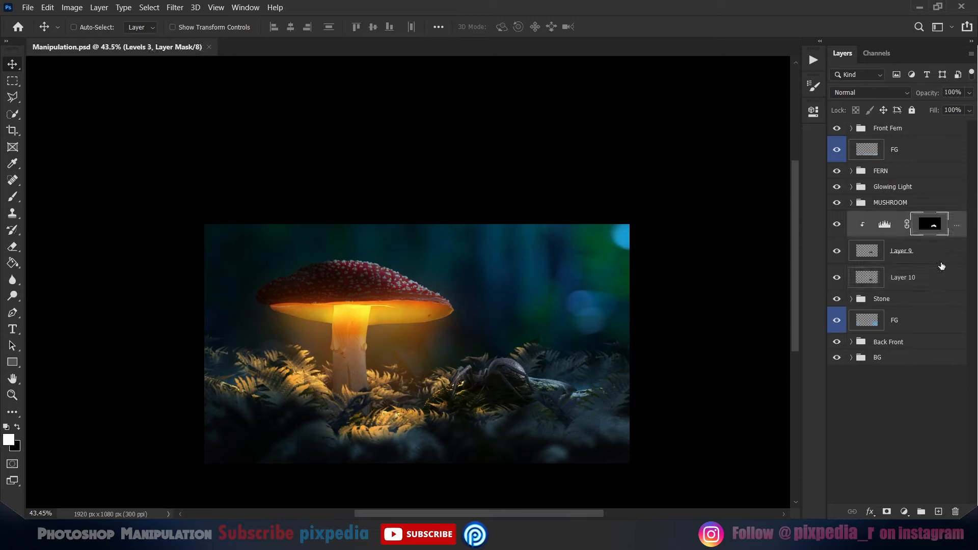
Group the spider, its shadow and its Levels adjustment, and name the group Spider.
key(ctrl+g)
double_click(890, 218)
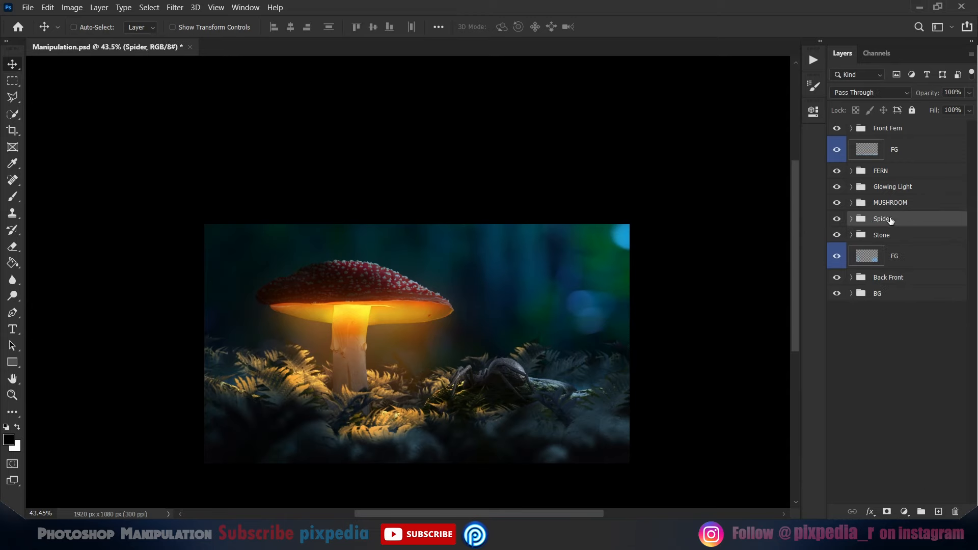
key(ctrl+0)
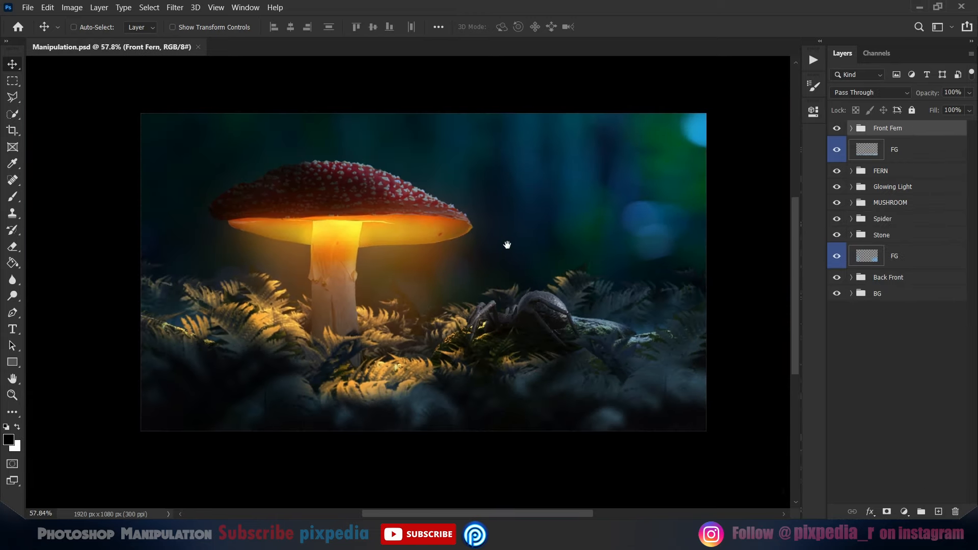
Add a clipped, colorized Hue/Saturation adjustment above the spider's Levels with hue 39 and saturation 100.
scroll(507, 245, up, 1)
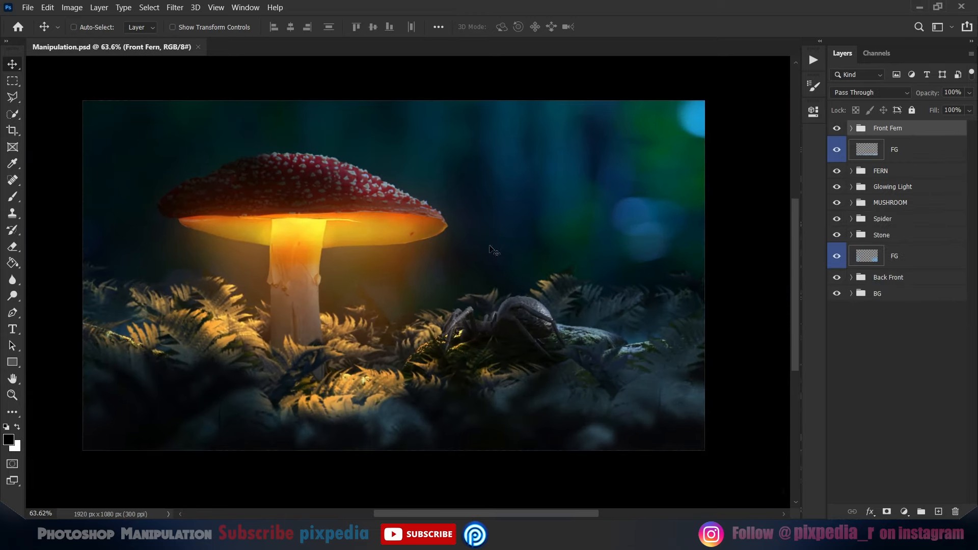
click(837, 186)
click(837, 187)
click(851, 219)
click(836, 240)
click(837, 240)
click(889, 239)
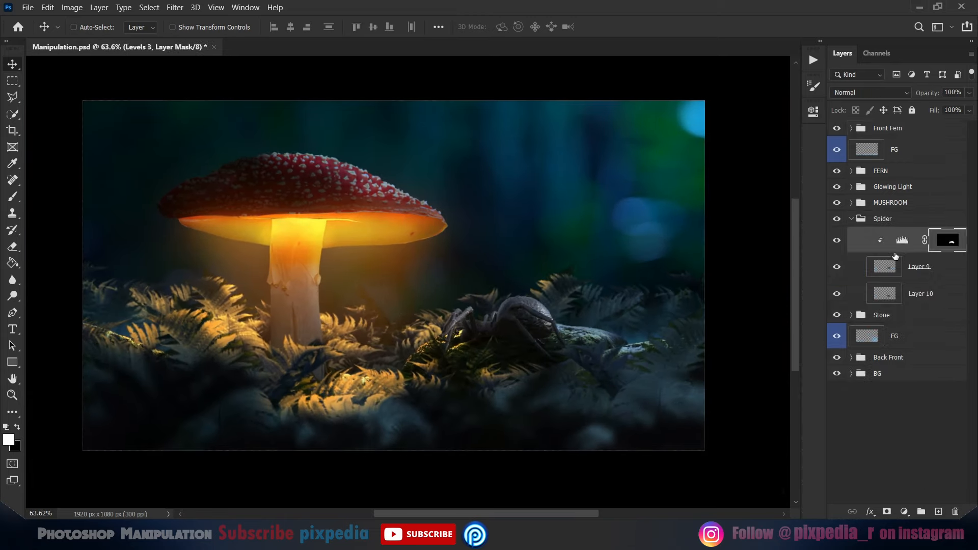
click(904, 512)
click(897, 392)
text(30)
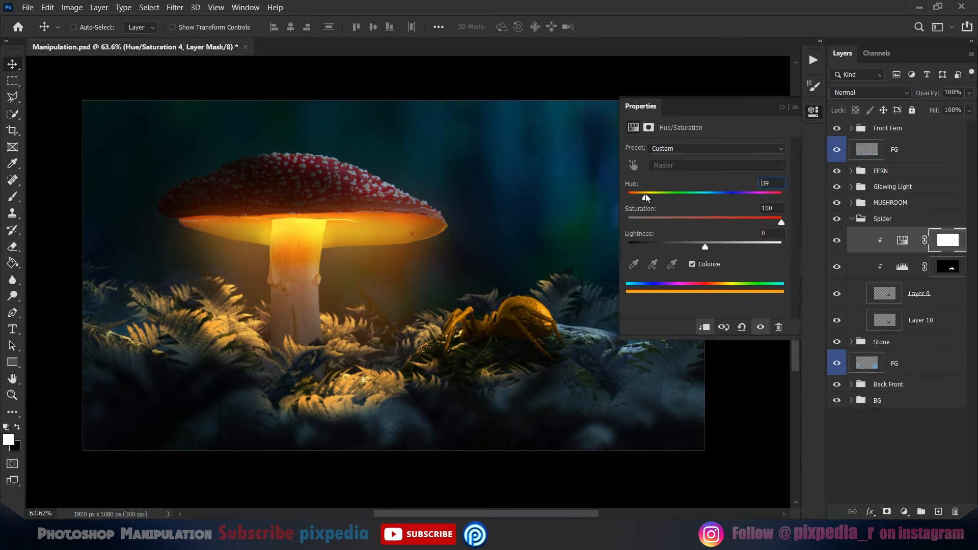
Set the spider's Hue/Saturation adjustment to Color Dodge blending and invert its mask to black.
click(870, 92)
click(856, 211)
click(782, 107)
key(ctrl+i)
Paint white on the Hue/Saturation mask to add warm highlights along the spider's legs, head and abdomen edge facing the mushroom.
click(12, 196)
scroll(428, 361, up, 10)
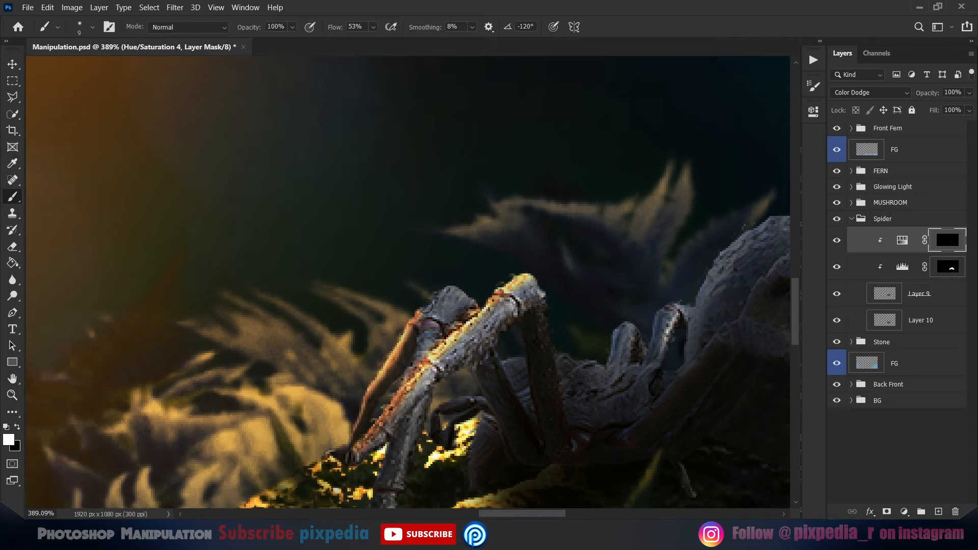
scroll(442, 413, down, 7)
scroll(671, 155, up, 6)
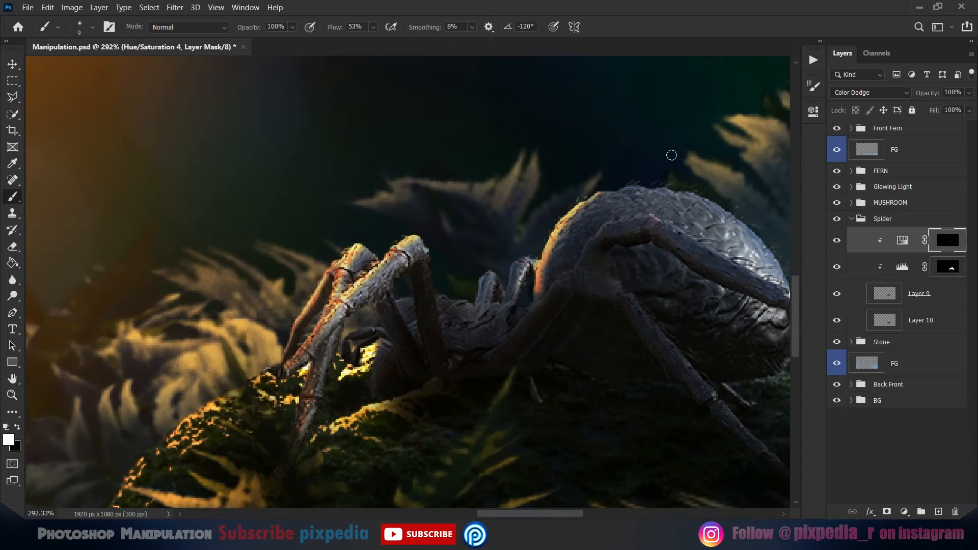
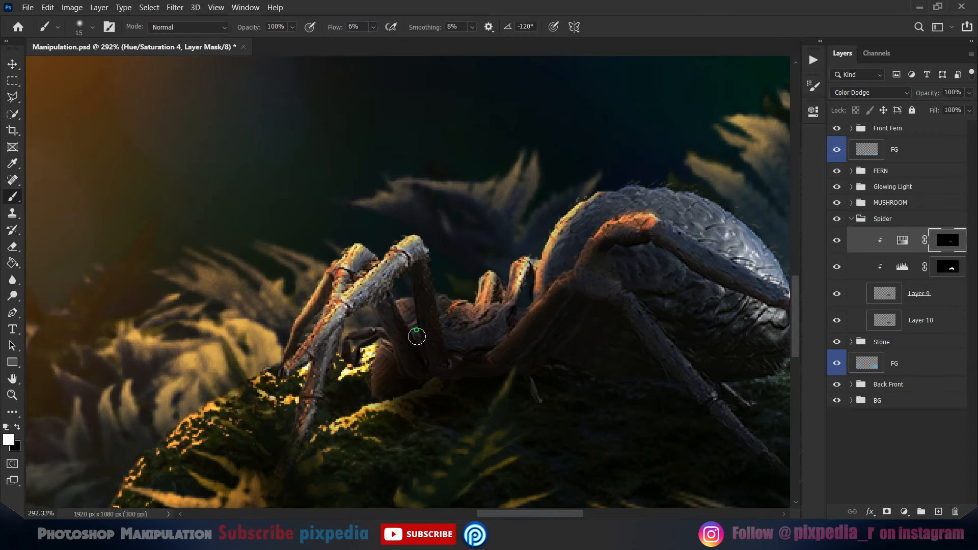
scroll(525, 305, down, 3)
scroll(371, 357, down, 6)
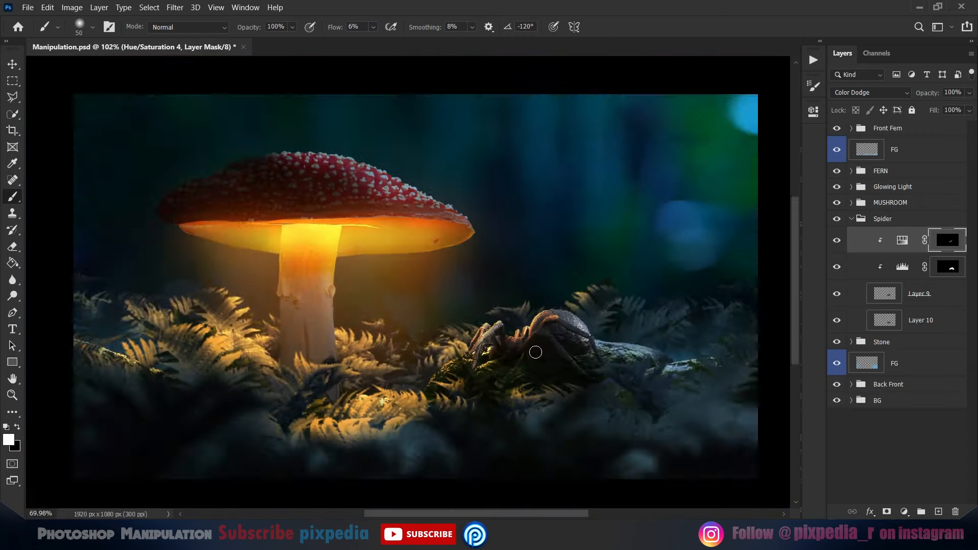
Raise the lightness of the Hue/Saturation adjustment in the FERN group to strengthen the ferns' warm light.
key(v)
click(852, 219)
click(837, 188)
click(837, 171)
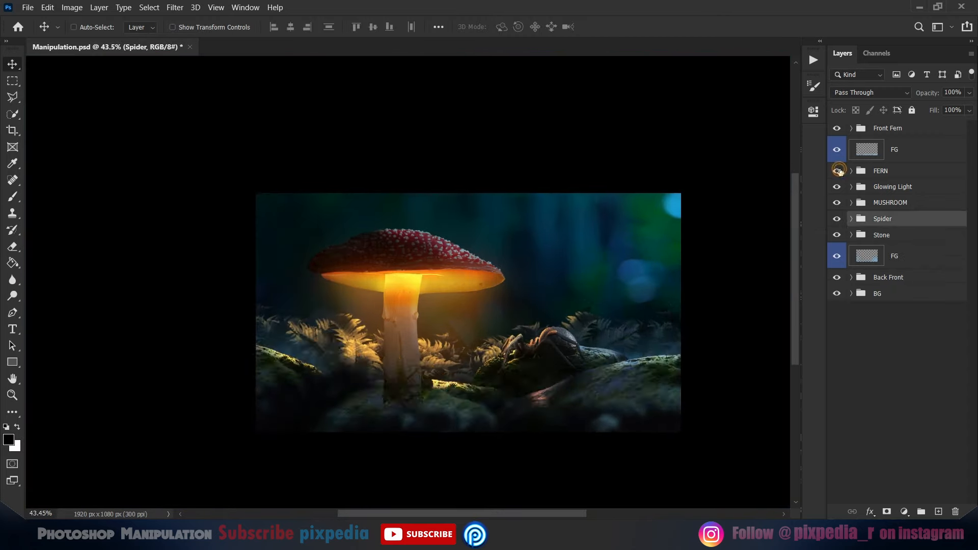
click(837, 172)
click(851, 171)
click(902, 194)
double_click(902, 193)
drag(727, 247, 744, 248)
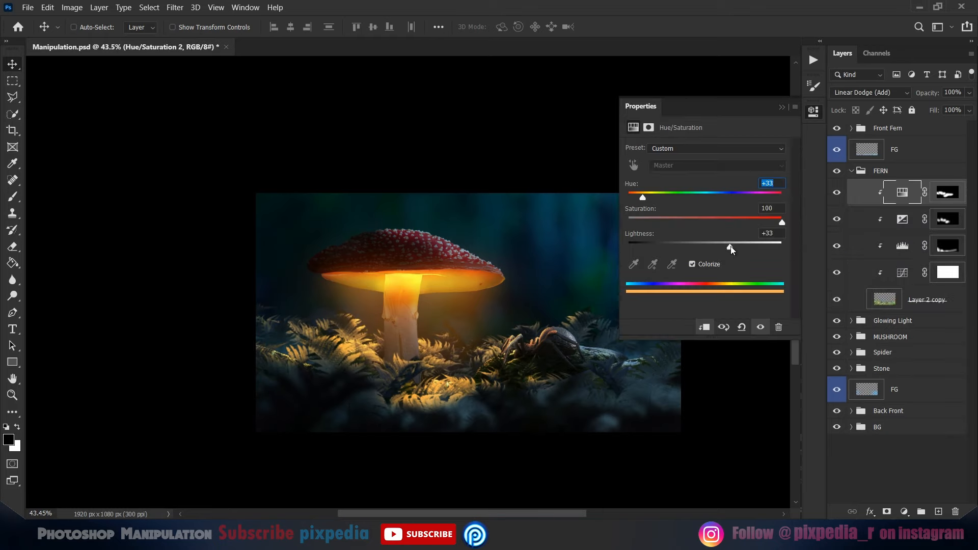
click(784, 107)
Set the FERN group's Exposure adjustment to +3.06 and fine-tune the group's Curves adjustment.
double_click(902, 219)
drag(723, 182, 742, 205)
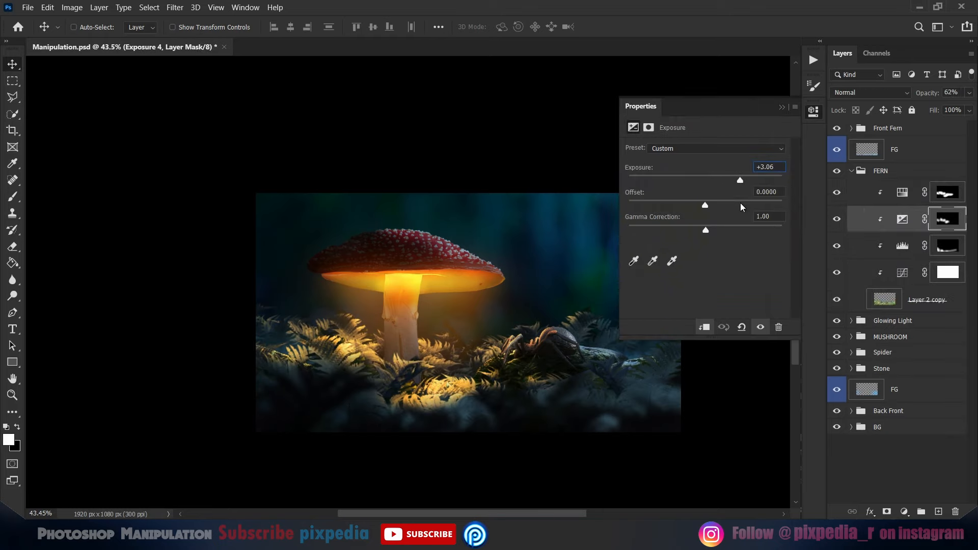
click(784, 107)
double_click(904, 272)
drag(778, 258, 779, 257)
click(784, 107)
drag(634, 301, 621, 297)
click(851, 172)
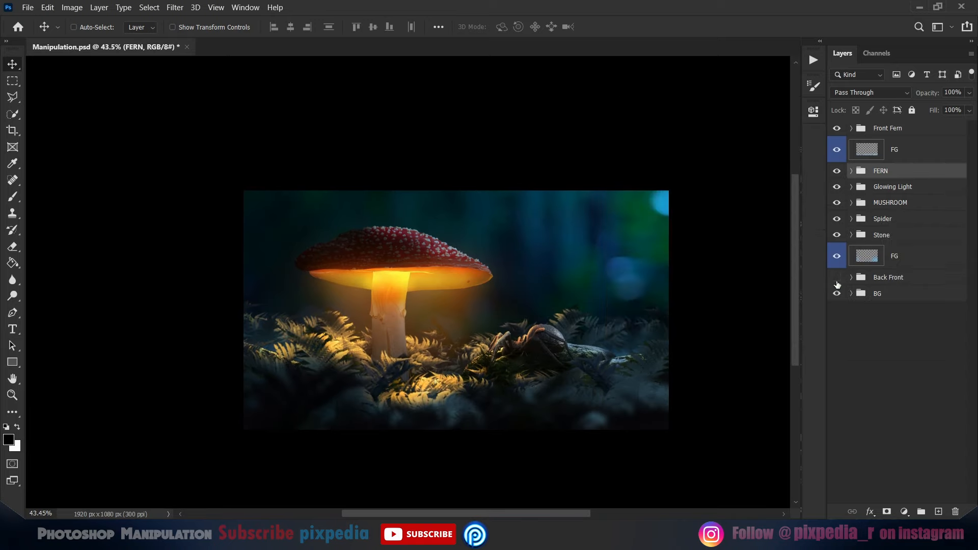
Select the FG layer below the Stone group and choose a size 400 brush preset with 6% flow.
click(898, 256)
click(13, 197)
right_click(415, 217)
double_click(486, 306)
scroll(420, 341, up, 3)
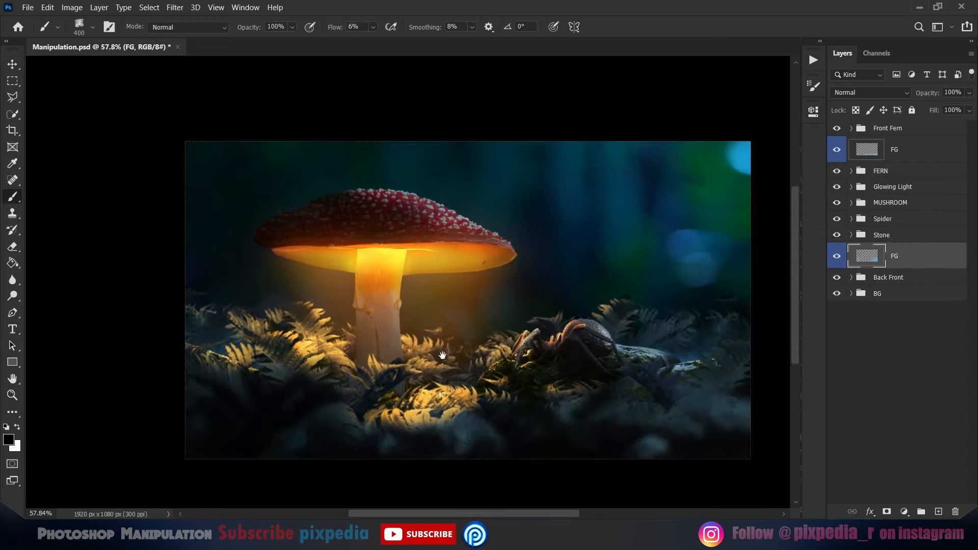
Select the FG layer above the FERN group and sample a dark blue from the background as the foreground colour.
drag(511, 368, 462, 353)
click(836, 256)
click(837, 257)
click(837, 150)
click(836, 150)
click(936, 156)
click(9, 439)
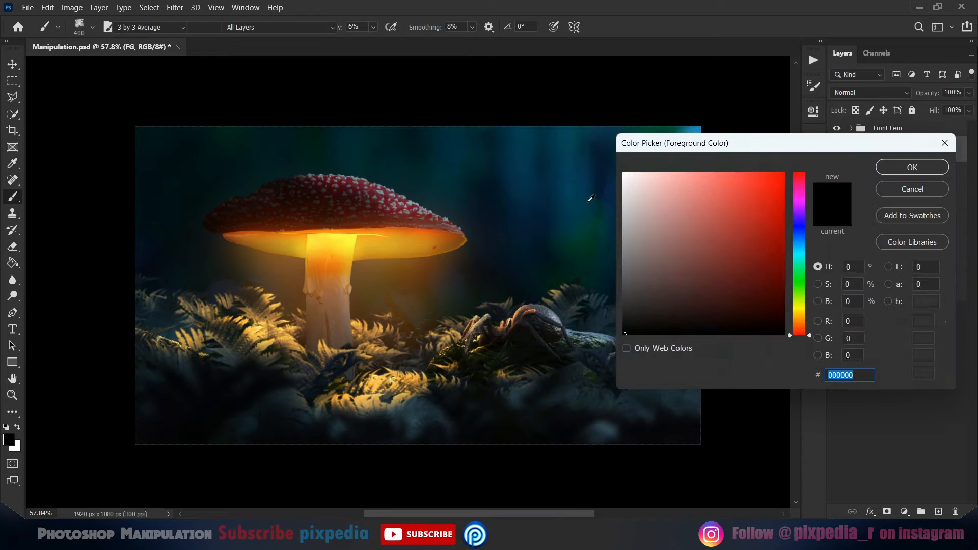
click(589, 199)
click(907, 167)
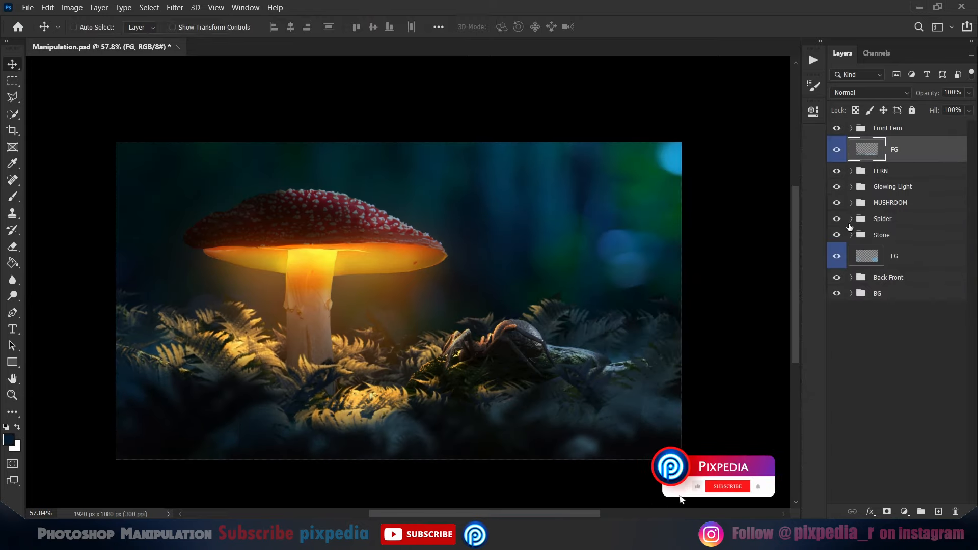
Move the stone on Layer 3 copy in the Stone group slightly lower with Free Transform.
click(850, 235)
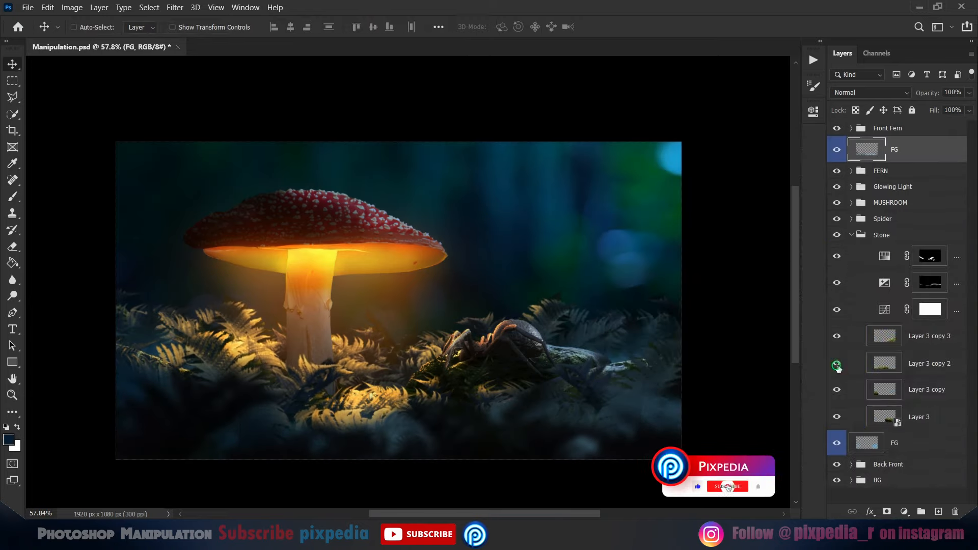
click(917, 389)
key(ctrl+t)
drag(236, 334, 225, 360)
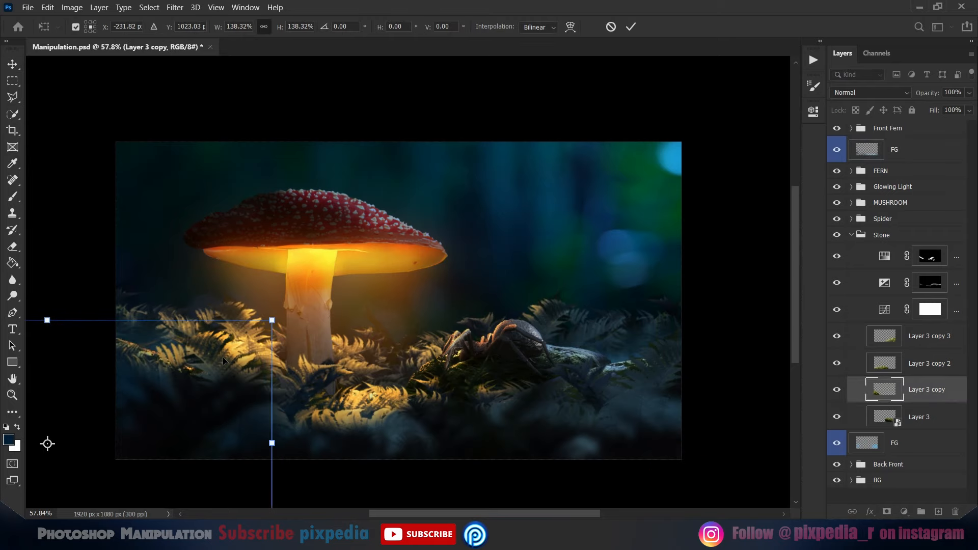
click(630, 27)
Apply a Gaussian Blur to Layer 2 copy 3 in the Back Front group and save the document.
click(867, 285)
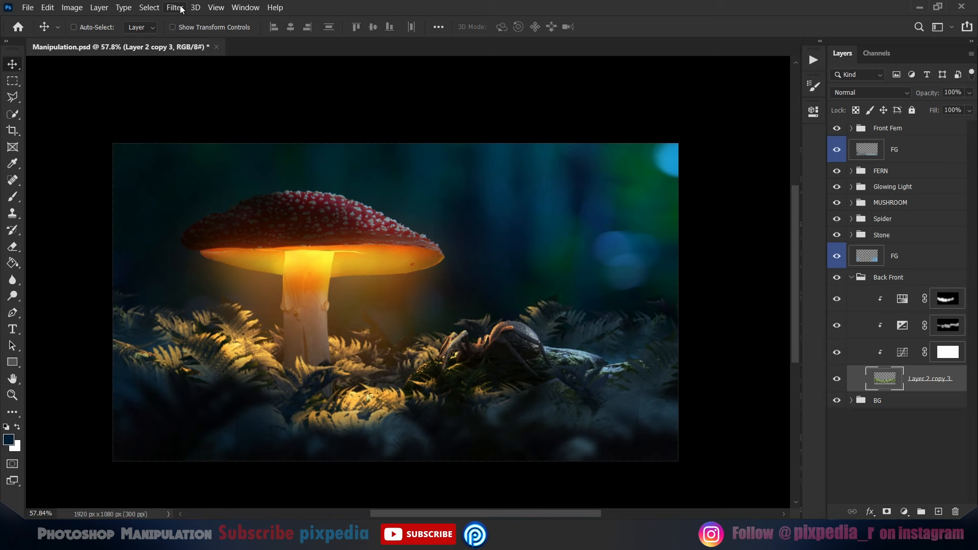
click(180, 9)
mouse_move(229, 140)
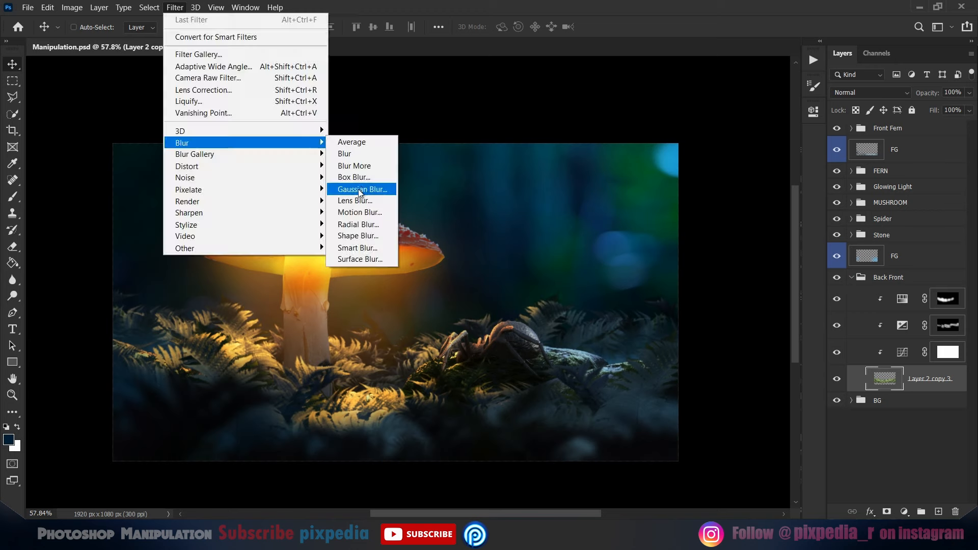
click(360, 190)
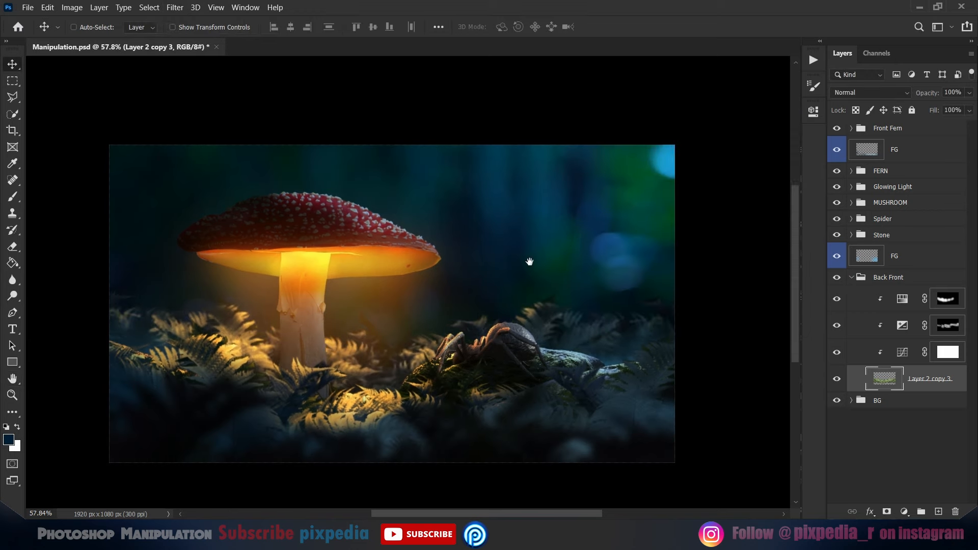
key(ctrl+s)
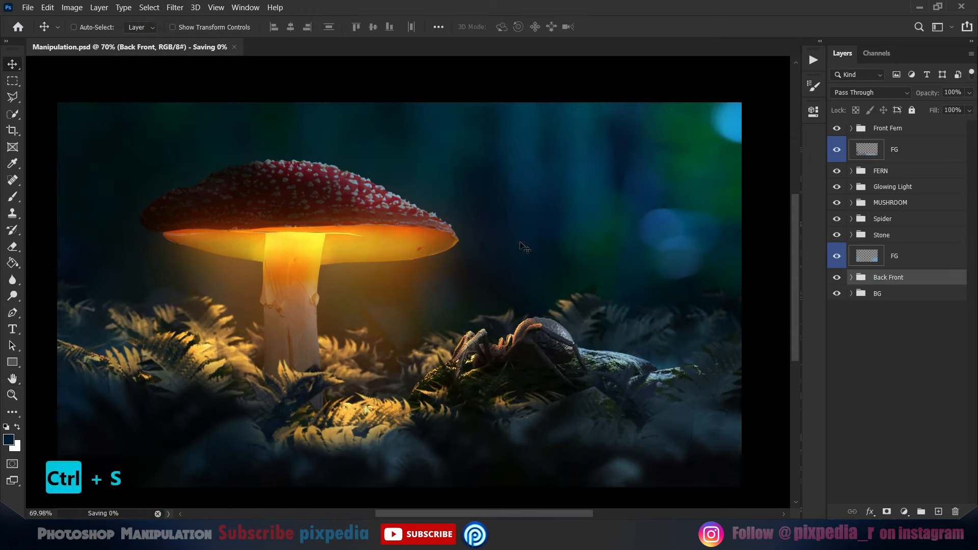
Open the mushroom photo M1.jpg.
key(ctrl+o)
click(438, 119)
double_click(438, 121)
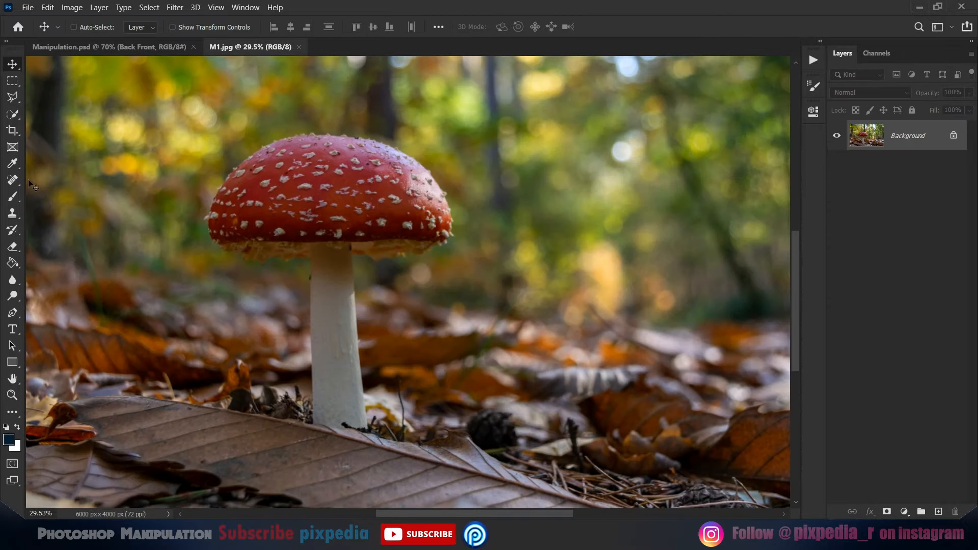
Select the whole red mushroom, cap and stem, clean up the selection edge with the Lasso tool, and copy it.
key(w)
drag(229, 188, 341, 164)
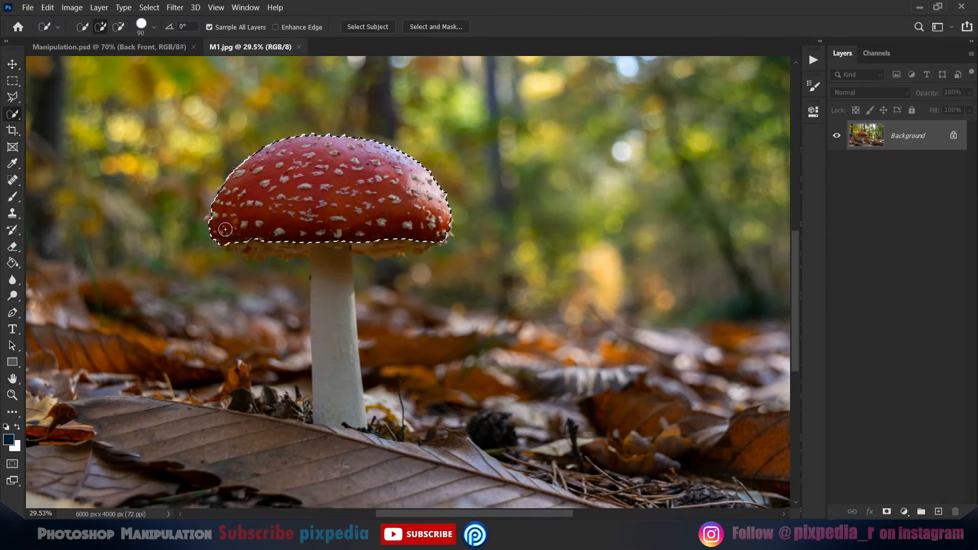
right_click(12, 97)
click(51, 95)
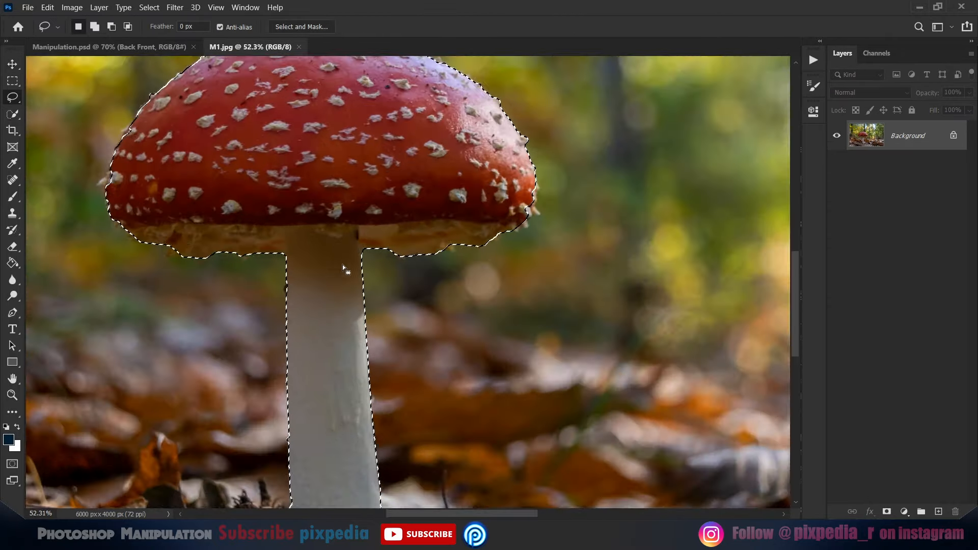
scroll(343, 264, up, 3)
drag(104, 181, 102, 184)
drag(370, 253, 365, 251)
drag(178, 251, 162, 249)
key(ctrl+0)
key(ctrl+c)
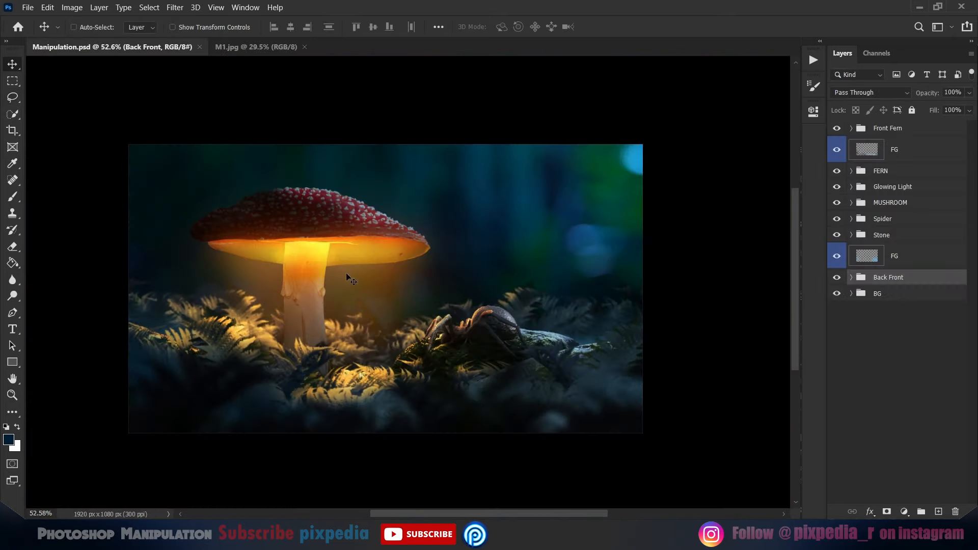
Paste the mushroom above the Back Front group in Manipulation.psd, scale it to about 19.5% behind the stone beside the spider, and rasterize it.
key(ctrl+v)
right_click(930, 278)
click(815, 158)
key(ctrl+t)
drag(611, 148, 435, 363)
drag(423, 400, 618, 316)
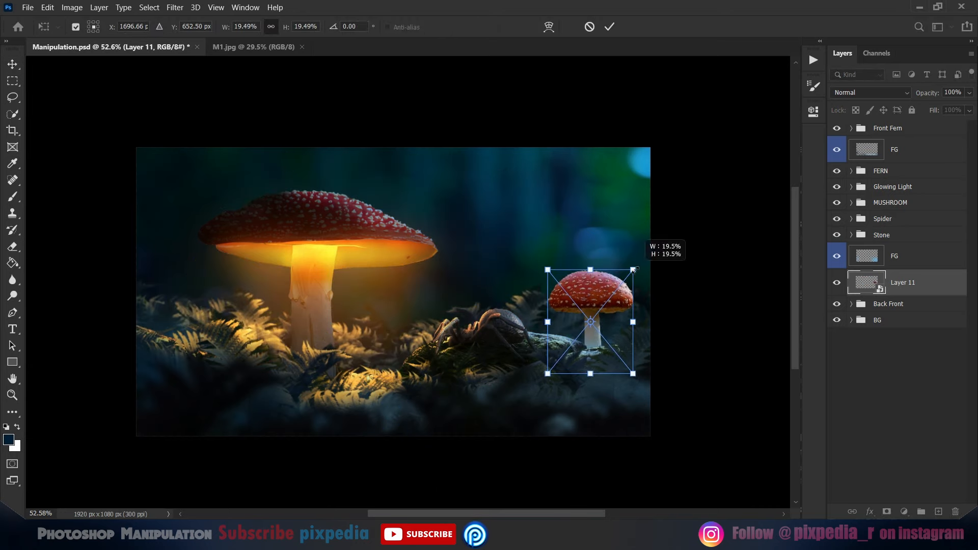
click(609, 26)
right_click(935, 282)
click(845, 225)
Darken the pasted mushroom with a clipped Curves adjustment, lowering the highlight endpoint of the RGB and Green channels.
click(904, 511)
click(899, 356)
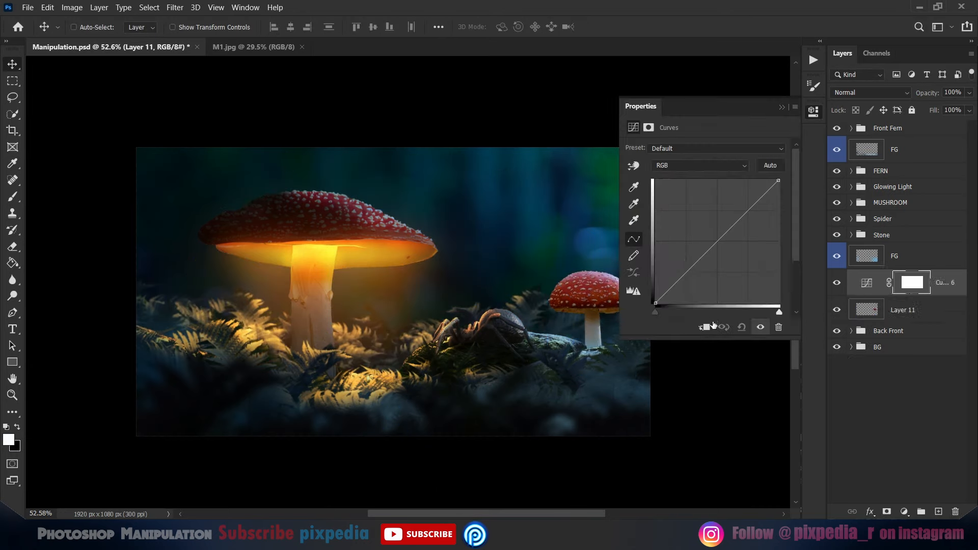
click(707, 327)
drag(778, 181, 779, 260)
drag(543, 266, 457, 245)
click(723, 165)
click(727, 179)
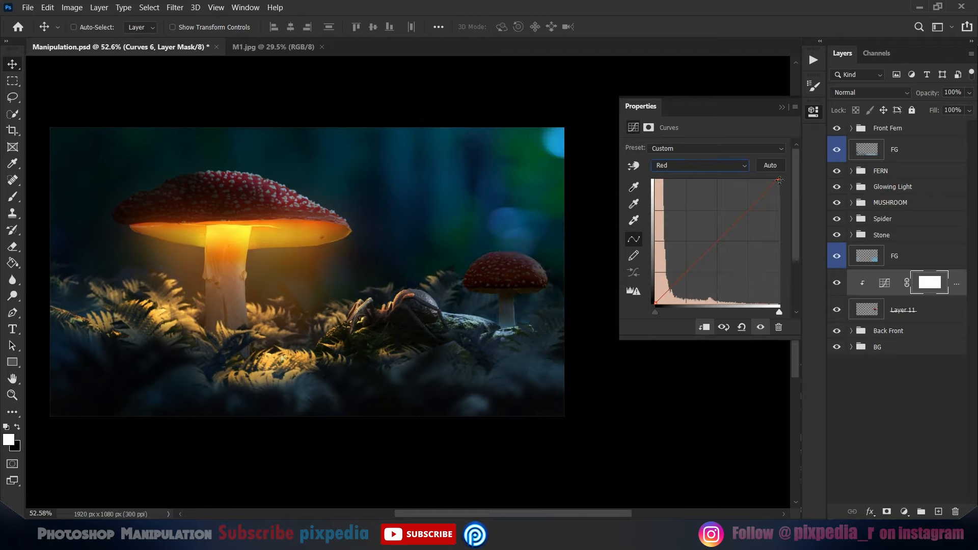
click(731, 166)
click(728, 196)
drag(779, 181, 784, 206)
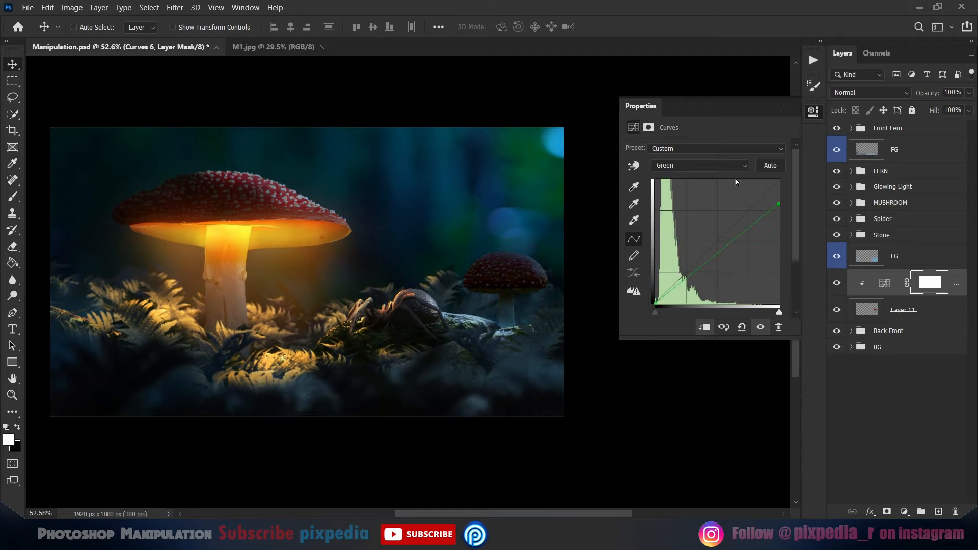
click(781, 107)
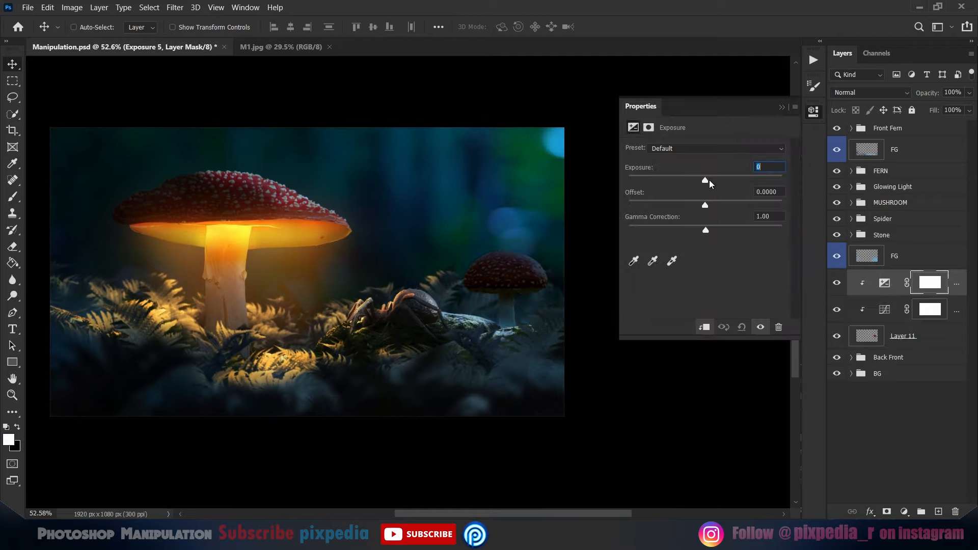
Raise the exposure in a clipped Exposure adjustment, invert its mask, and paint rim light on the small mushroom's cap and stem edge.
drag(709, 179, 746, 185)
key(ctrl+i)
click(13, 196)
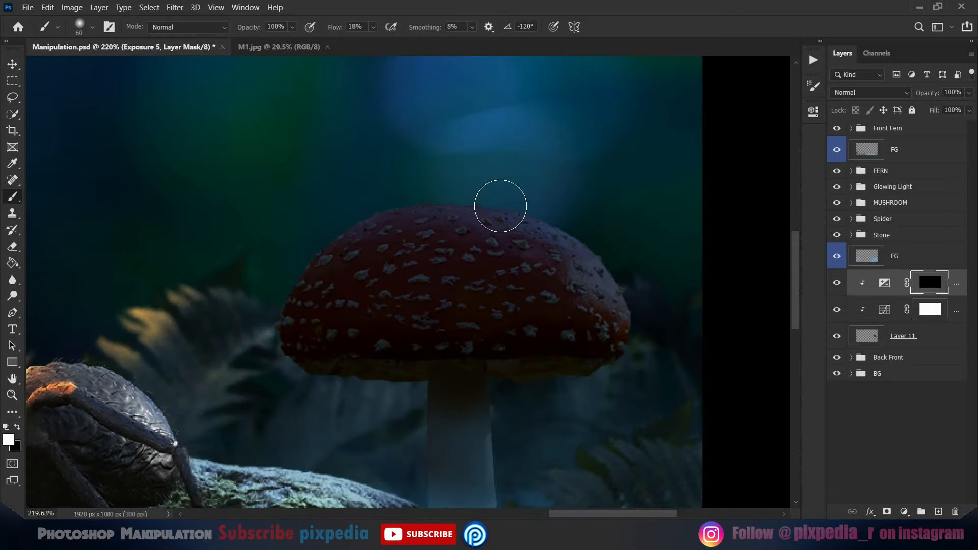
mouse_move(500, 204)
mouse_down()
mouse_move(440, 195)
mouse_move(598, 281)
mouse_move(577, 252)
mouse_move(500, 203)
mouse_up()
drag(505, 366, 525, 236)
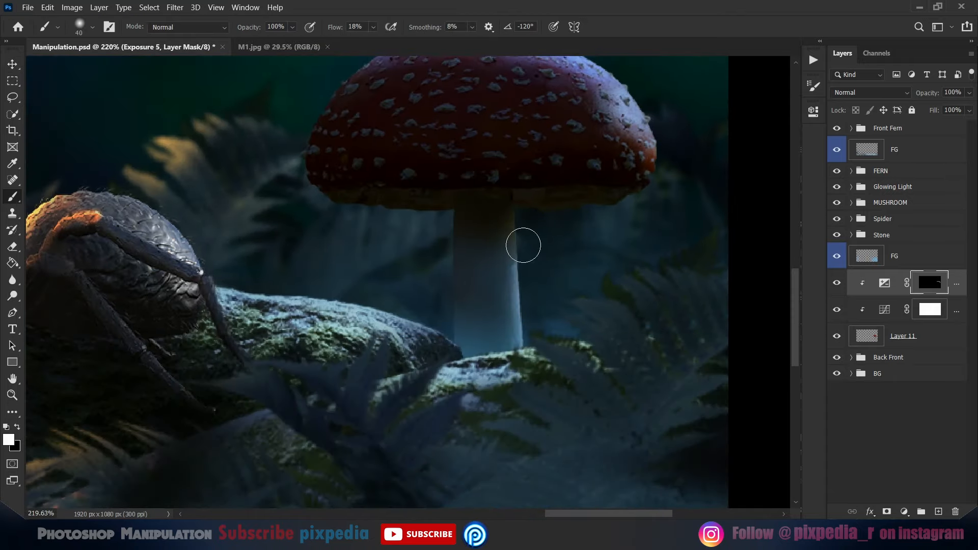
scroll(524, 246, down, 5)
scroll(569, 317, up, 2)
drag(569, 317, 587, 323)
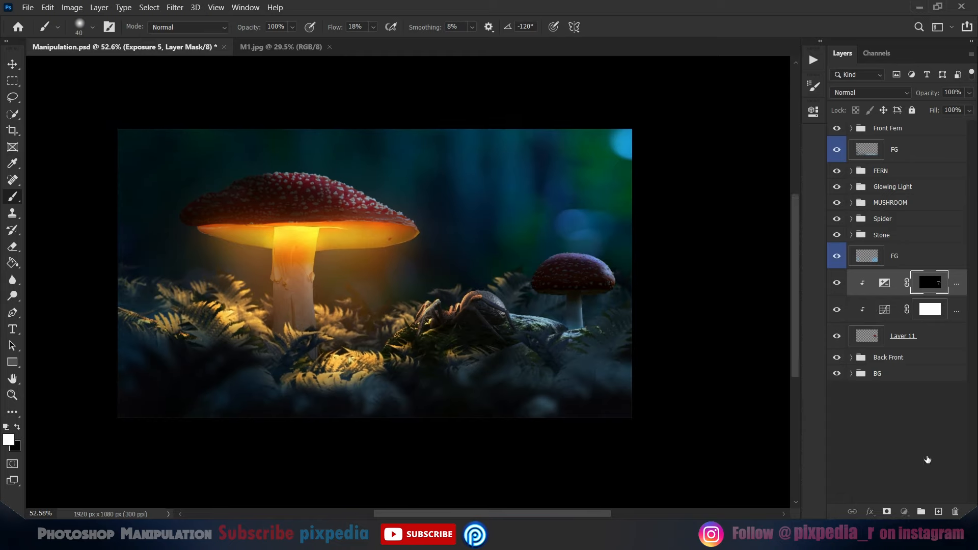
Add a clipped layer between the Exposure and Curves adjustments and choose a dark blue foreground colour for shading the mushroom.
ctrl+click(938, 511)
click(9, 440)
click(912, 166)
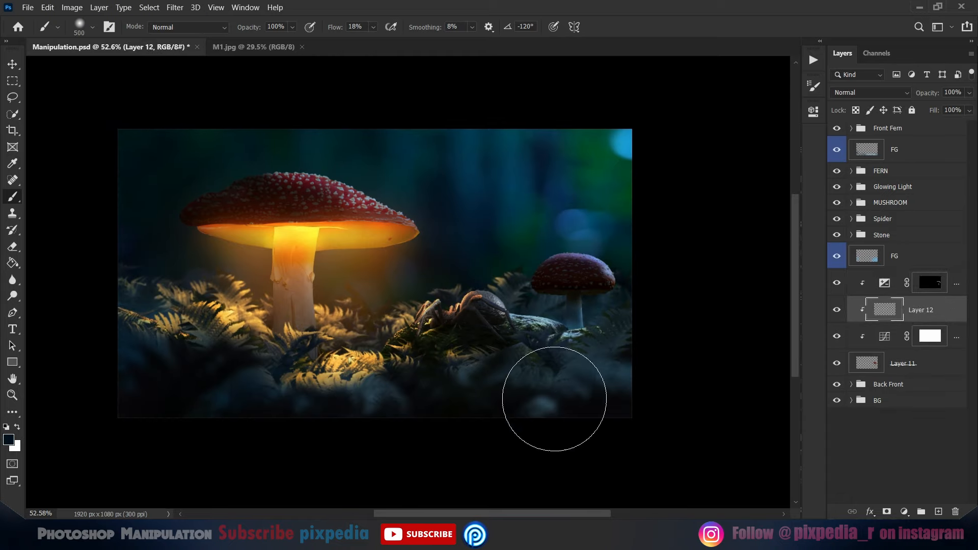
Group the small mushroom with its clipped layers and name the group BACK MUSHROOM.
key(v)
click(896, 283)
shift+click(919, 367)
key(ctrl+g)
double_click(886, 277)
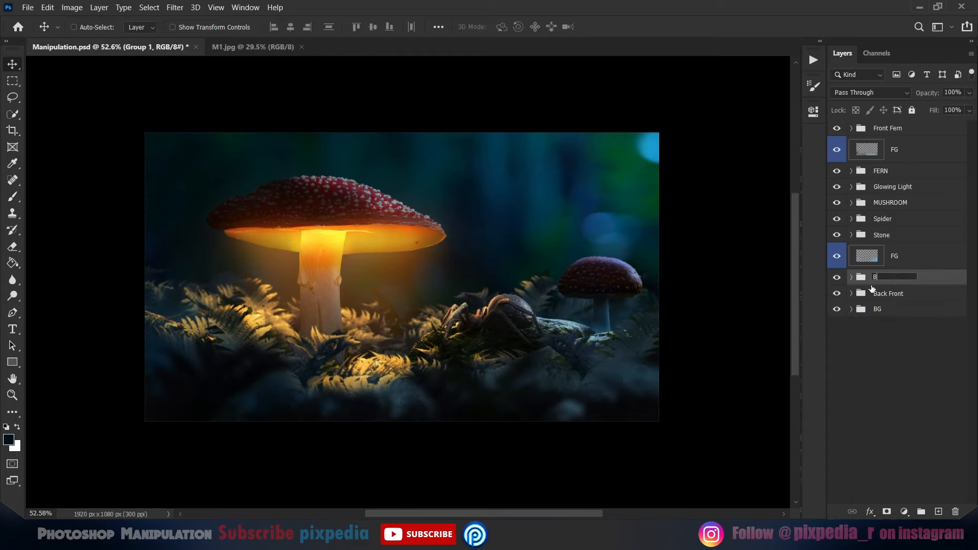
Duplicate the BACK MUSHROOM group, scale the copy to about 72%, rotate it about 12.8°, and place it at the picture's left edge.
key(ctrl+j)
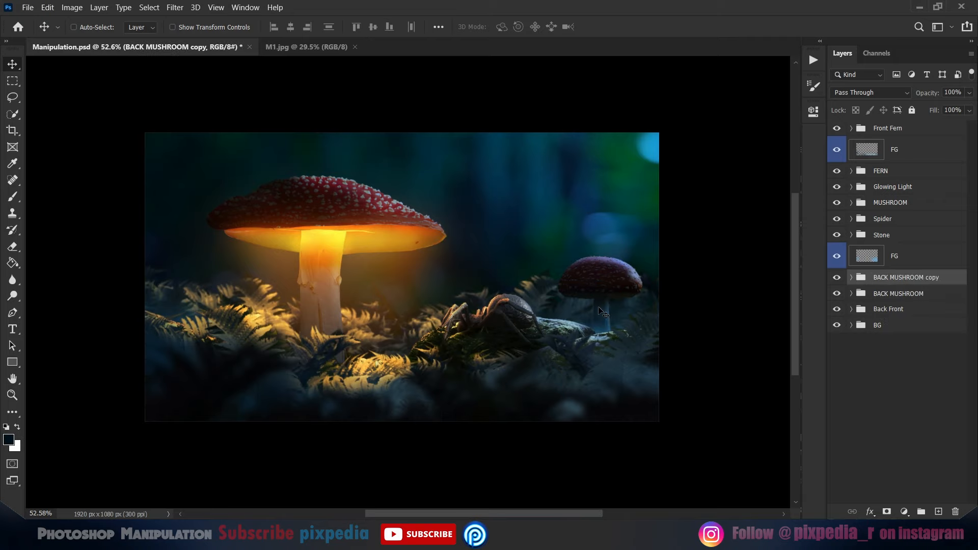
key(ctrl+t)
drag(226, 184, 196, 216)
drag(163, 267, 168, 272)
drag(214, 214, 229, 235)
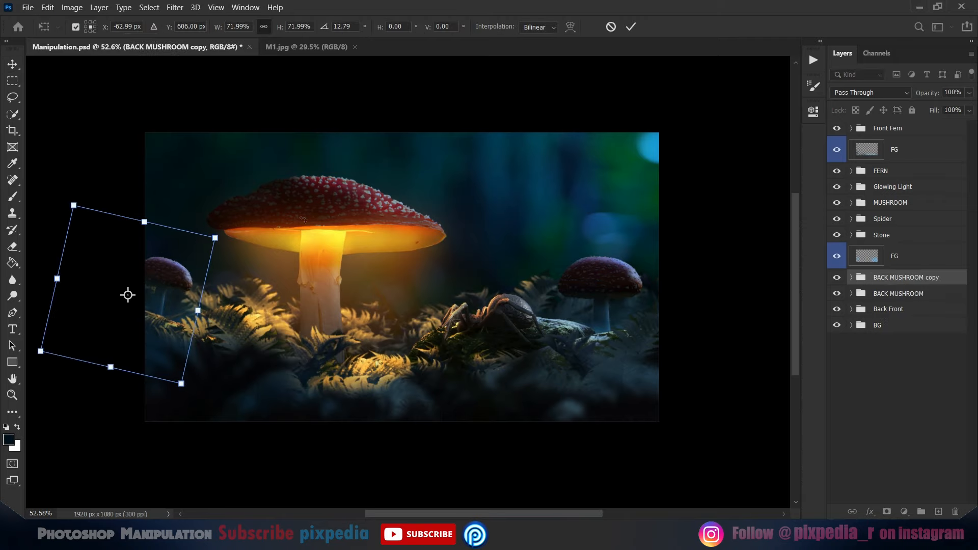
click(633, 31)
Duplicate the left-edge mushroom group, move the copy just below Front Fern in the layer order, and place it in the picture's lower-left foreground.
key(ctrl+j)
drag(955, 281, 915, 138)
key(ctrl+t)
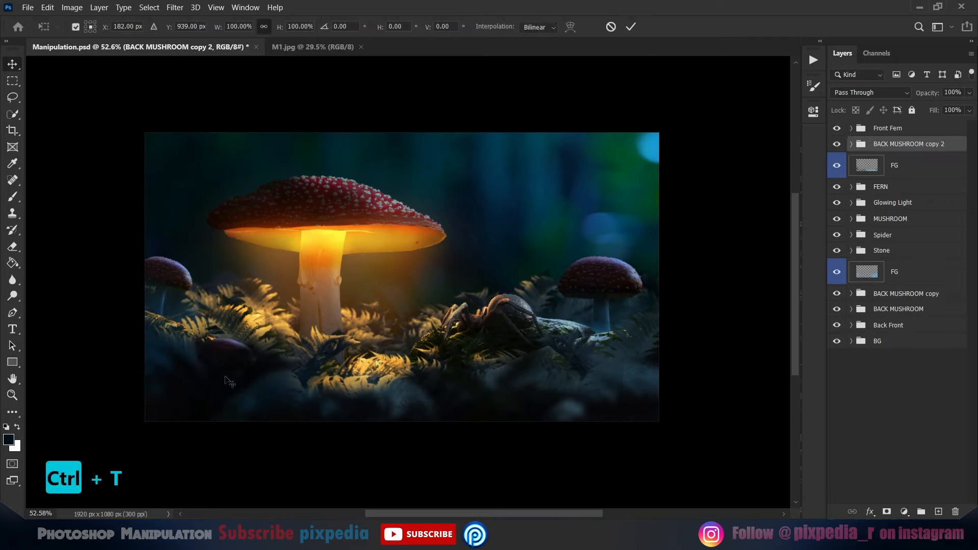
mouse_move(185, 389)
mouse_down()
mouse_move(217, 399)
mouse_move(193, 400)
mouse_up()
key(Return)
scroll(249, 345, down, 1)
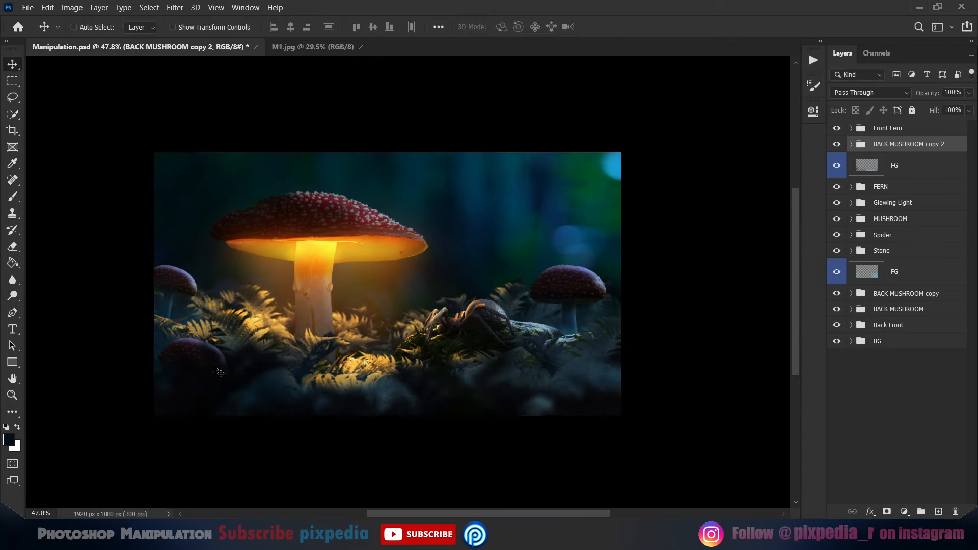
Duplicate the lower-left mushroom group, flip and enlarge the copy in the picture's lower-right foreground, and name it FrontMUSHROOM.
key(ctrl+j)
drag(216, 369, 734, 415)
key(ctrl+t)
right_click(478, 381)
click(502, 362)
drag(606, 391, 669, 401)
key(Return)
scroll(543, 368, down, 2)
scroll(544, 368, up, 3)
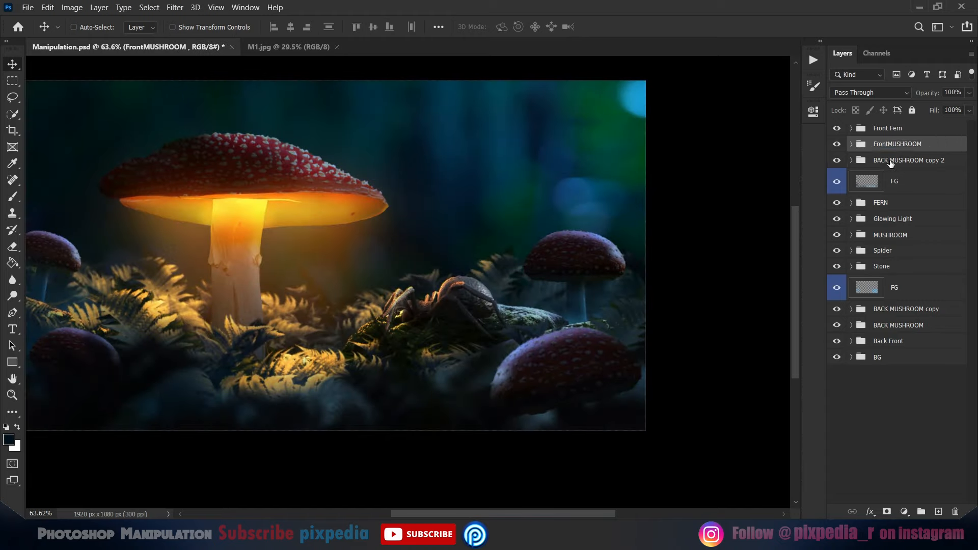
Rename the BACK MUSHROOM copy 2 group as FRONT MUSHROOM 1.
double_click(890, 163)
drag(889, 162, 871, 163)
text(FRONT)
scroll(450, 242, down, 3)
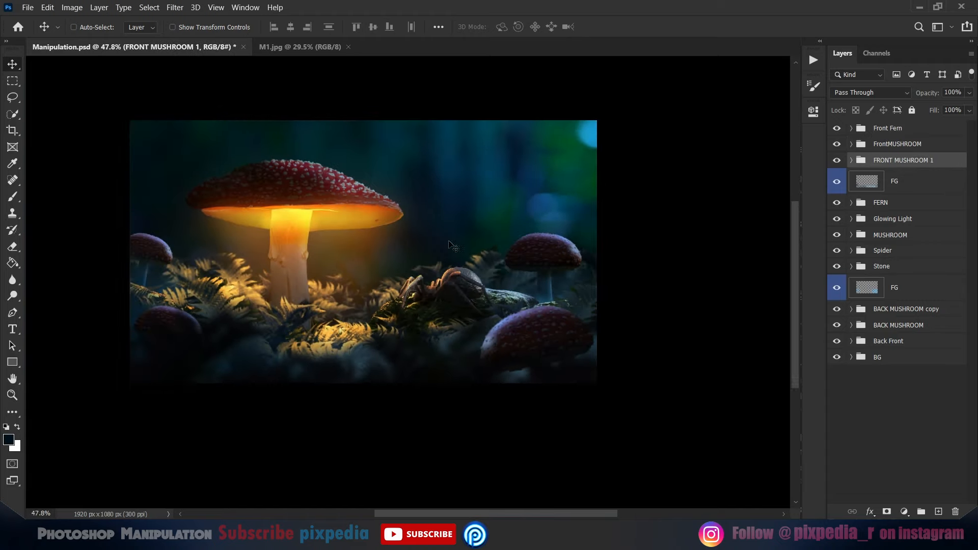
drag(449, 242, 461, 249)
Replace the Exposure adjustment in the FrontMUSHROOM group with a clipped Hue/Saturation adjustment that gives a lighter, warm tint.
click(851, 145)
click(861, 165)
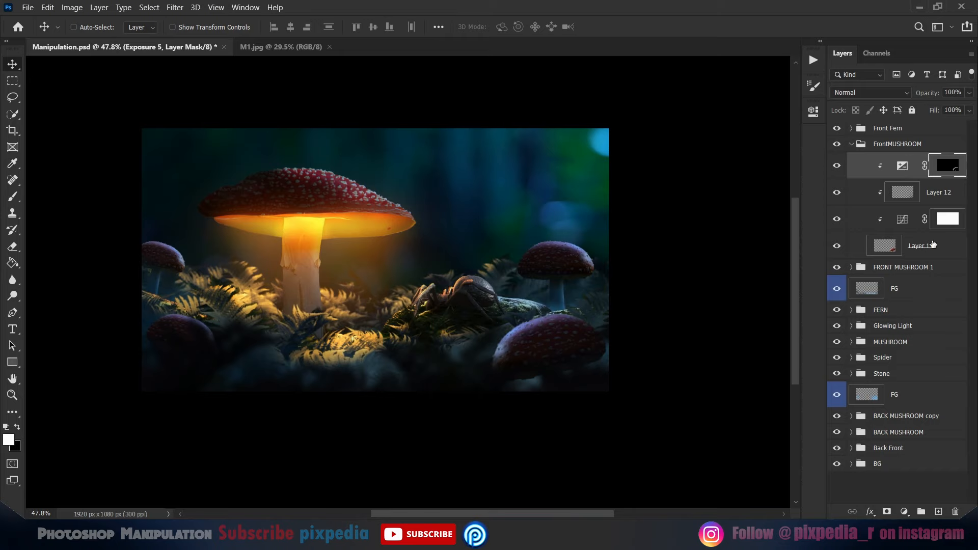
key(Delete)
click(904, 511)
click(902, 389)
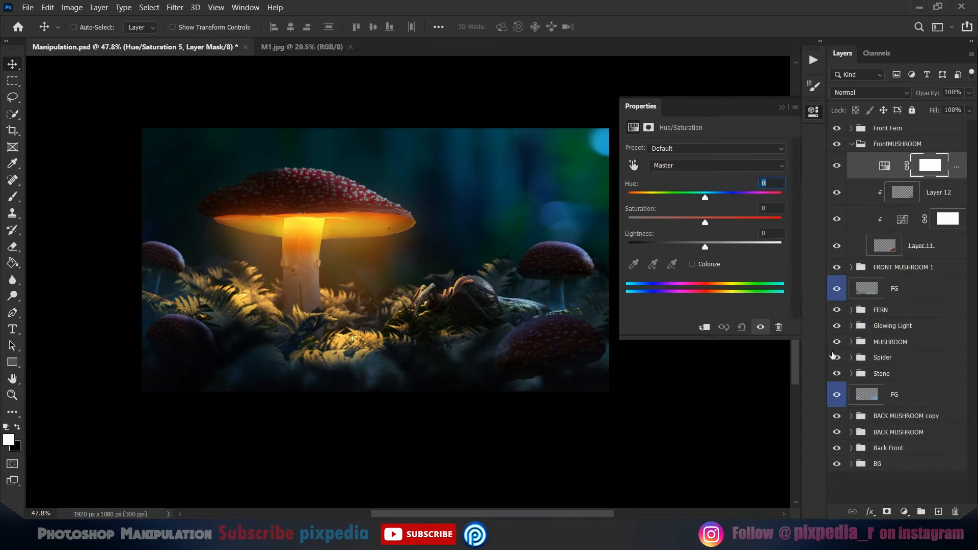
drag(705, 247, 741, 246)
Set FrontMUSHROOM's Hue/Saturation adjustment to Linear Dodge (Add) and split its Blend If underlying-layer shadow slider to 27 / 47.
click(865, 94)
click(859, 219)
click(783, 107)
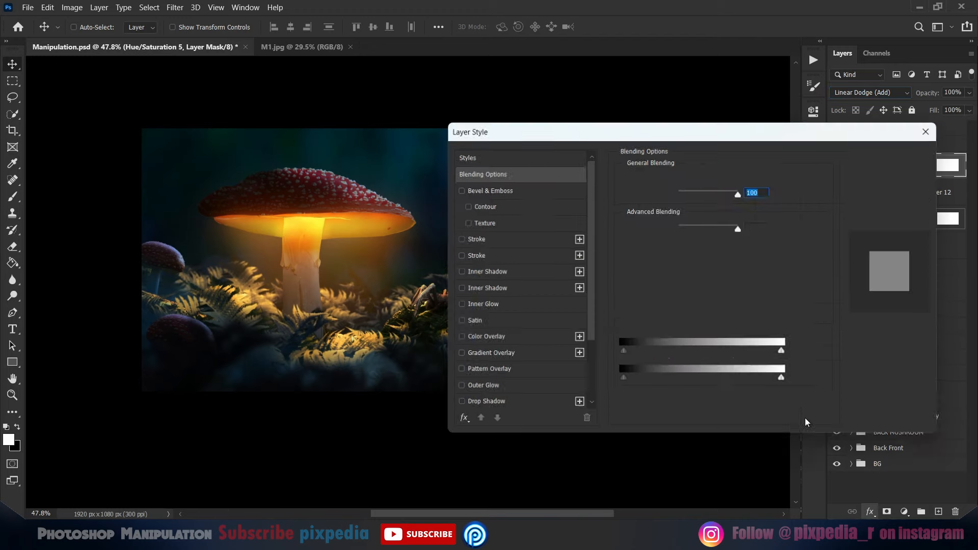
drag(623, 380, 649, 379)
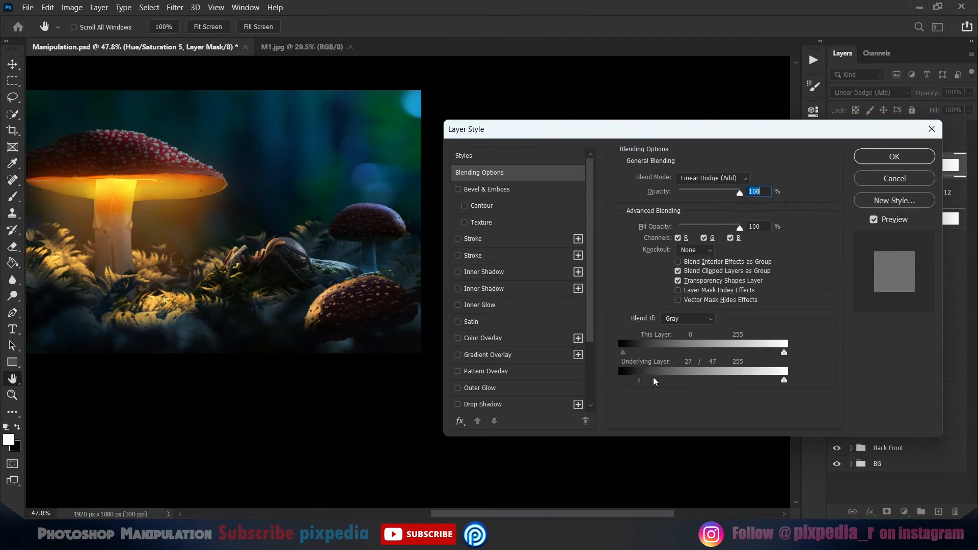
key(Return)
Invert the mask of FrontMUSHROOM's Hue/Saturation adjustment and paint the warm light onto the cap side facing the glowing mushroom.
scroll(338, 321, up, 3)
key(ctrl+i)
key(b)
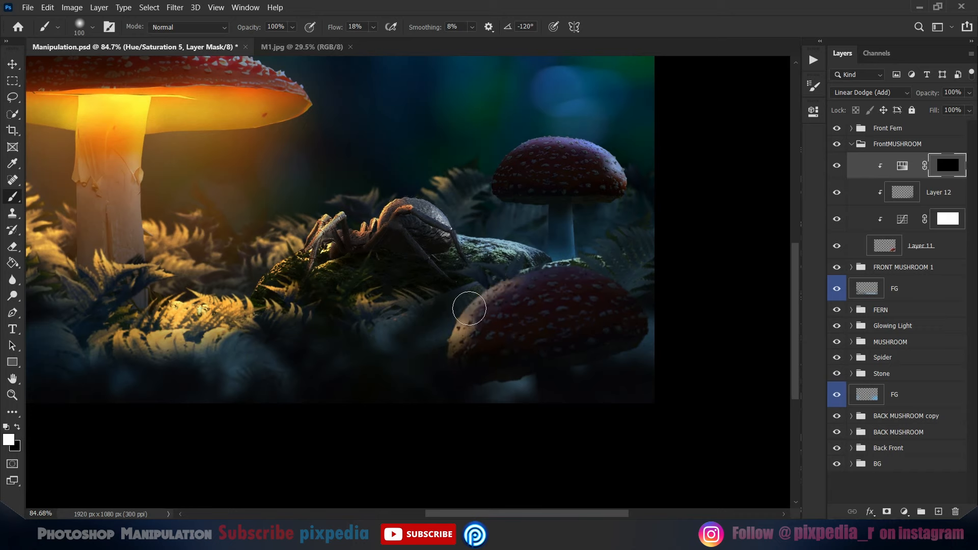
scroll(401, 319, down, 5)
drag(402, 319, 574, 340)
click(851, 144)
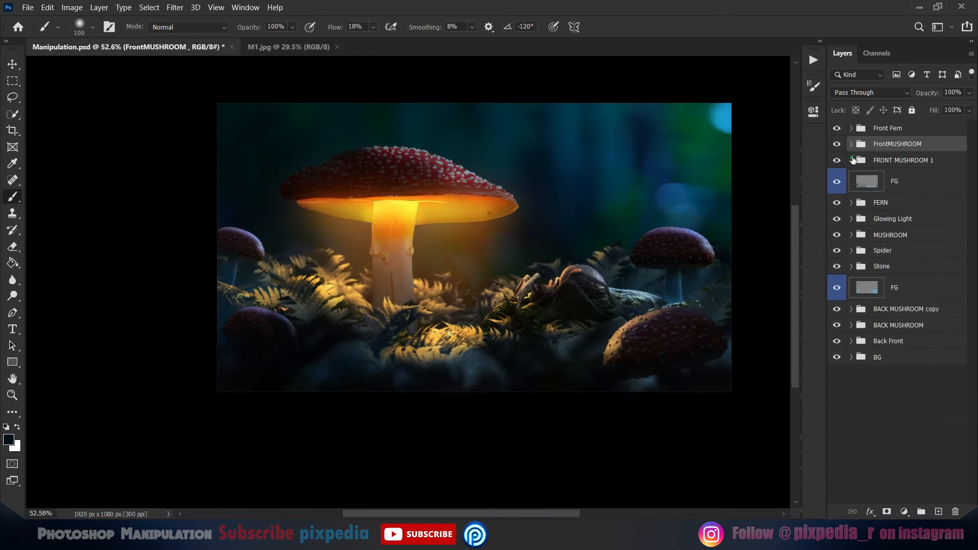
Replace the Exposure adjustment in the FRONT MUSHROOM 1 group with a clipped Hue/Saturation adjustment.
click(852, 159)
click(902, 182)
key(Delete)
click(904, 512)
click(904, 390)
Colorize FRONT MUSHROOM 1's Hue/Saturation adjustment with hue 27, saturation 100 and lightness +37, and set it to Linear Dodge (Add).
click(692, 264)
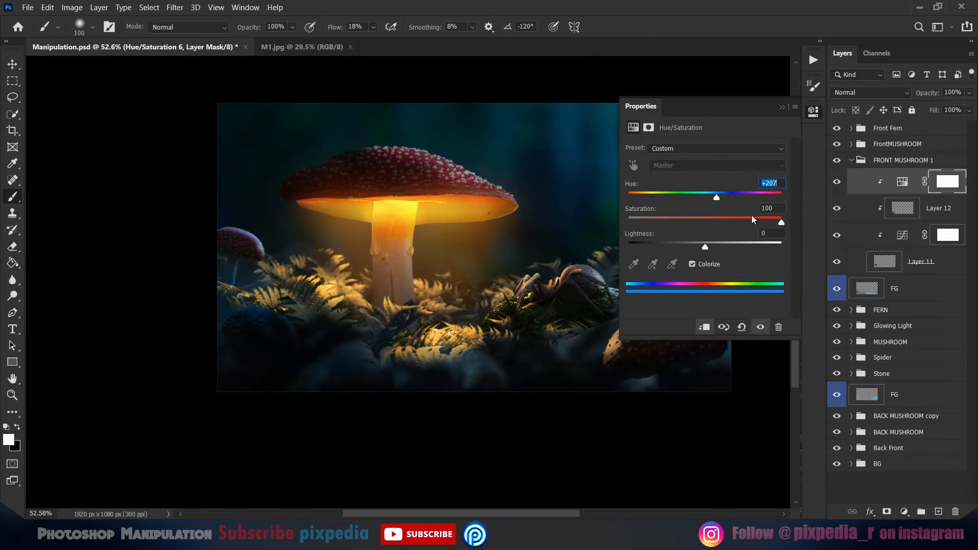
drag(716, 197, 640, 197)
mouse_move(705, 247)
mouse_down()
mouse_move(754, 245)
mouse_move(733, 247)
mouse_up()
click(870, 93)
click(848, 209)
click(870, 93)
click(857, 218)
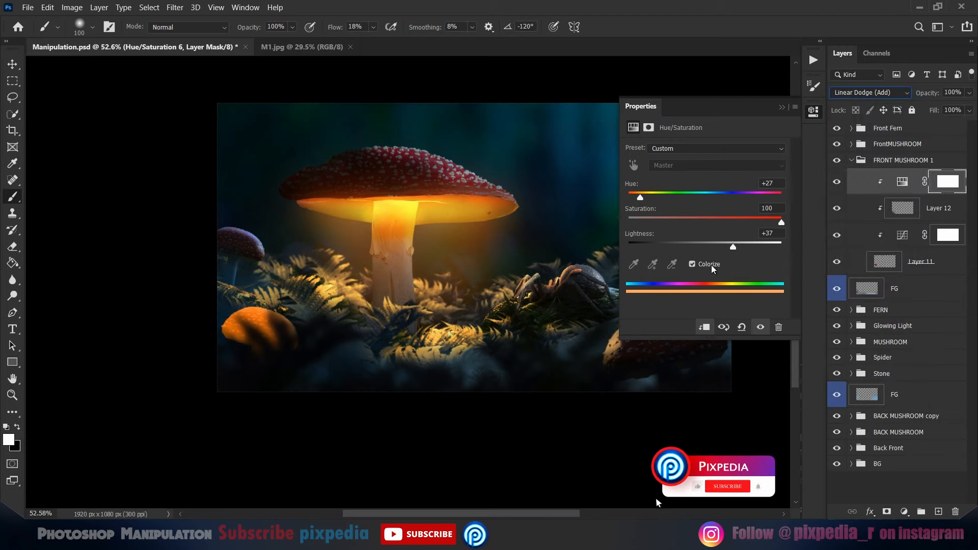
click(782, 107)
Split the Blend If underlying-layer shadow slider of FRONT MUSHROOM 1's Hue/Saturation adjustment to keep the glow off the dark areas.
drag(602, 214, 543, 214)
click(902, 182)
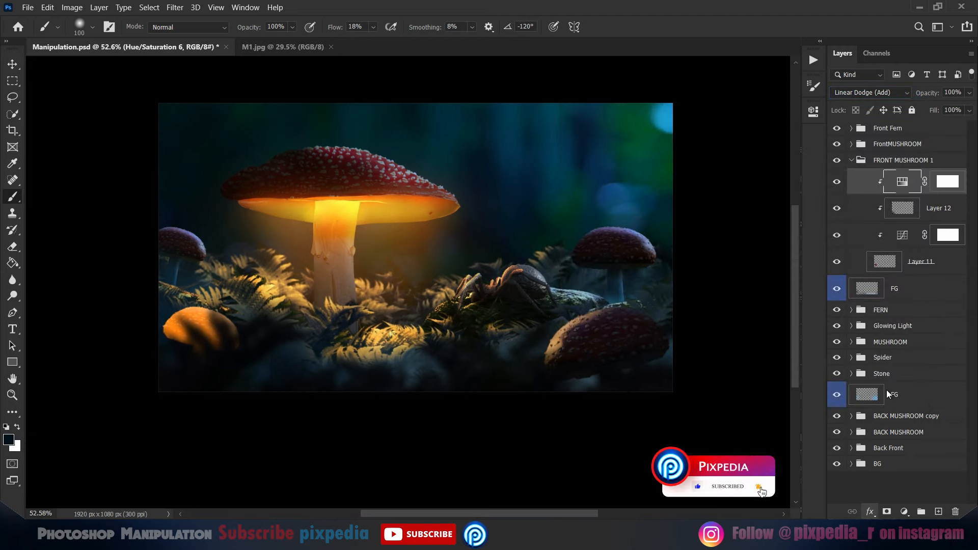
drag(624, 379, 636, 380)
drag(638, 379, 649, 380)
click(888, 162)
Set the hue to 35 and the lightness to about +40 in FRONT MUSHROOM 1's Hue/Saturation adjustment.
drag(734, 247, 746, 247)
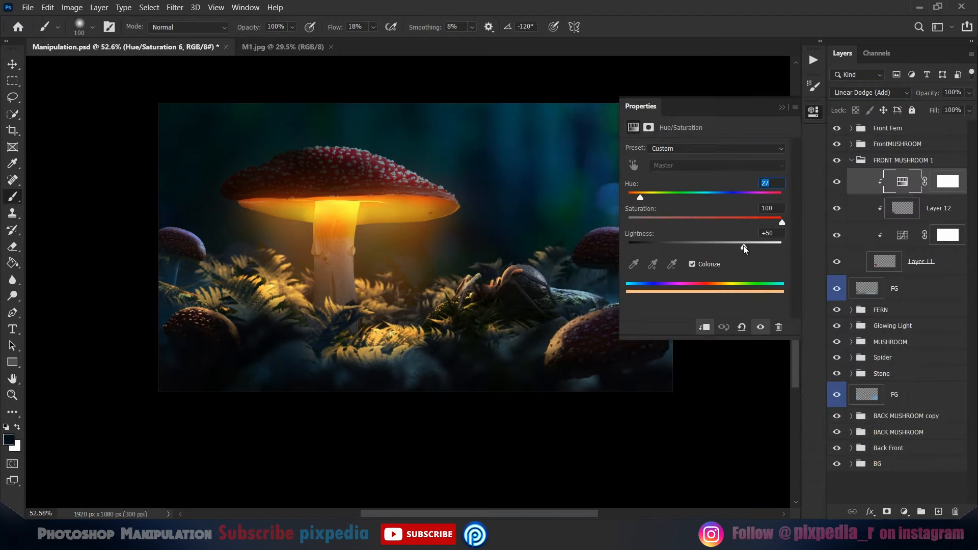
drag(641, 197, 644, 197)
click(737, 248)
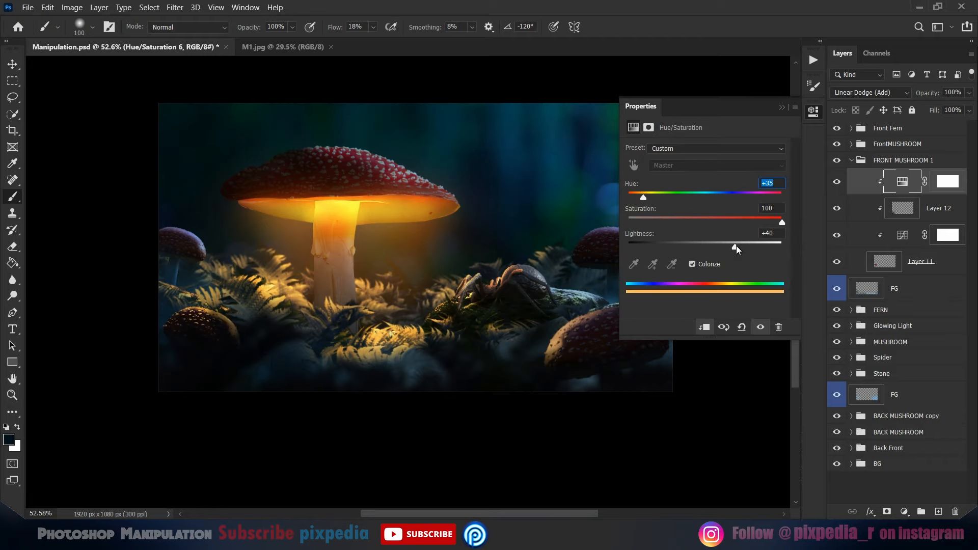
click(814, 111)
Invert the mask of FRONT MUSHROOM 1's Hue/Saturation adjustment and paint warm light along the cap edge facing the glowing mushroom.
scroll(216, 329, up, 6)
drag(238, 333, 349, 353)
key(ctrl+z)
key(ctrl+shift+z)
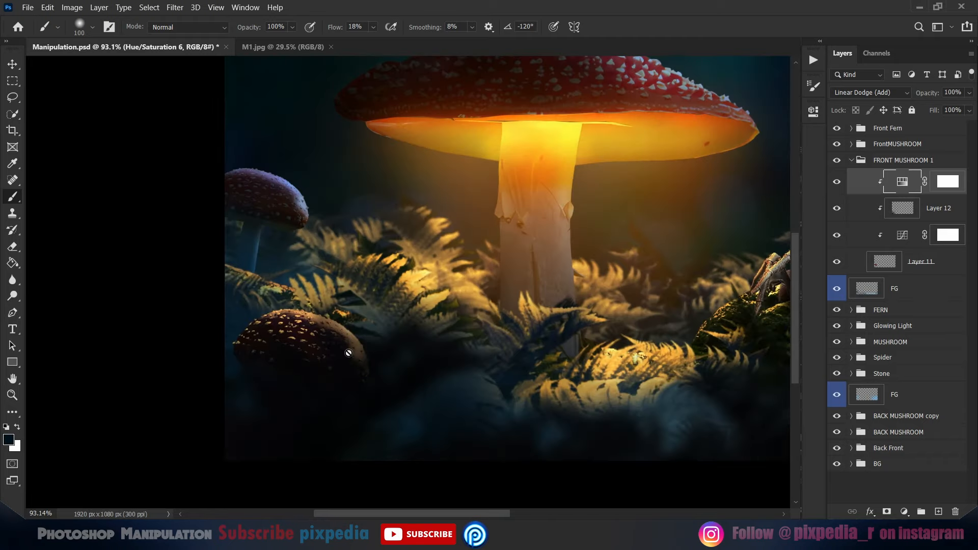
key(ctrl+i)
scroll(410, 362, down, 7)
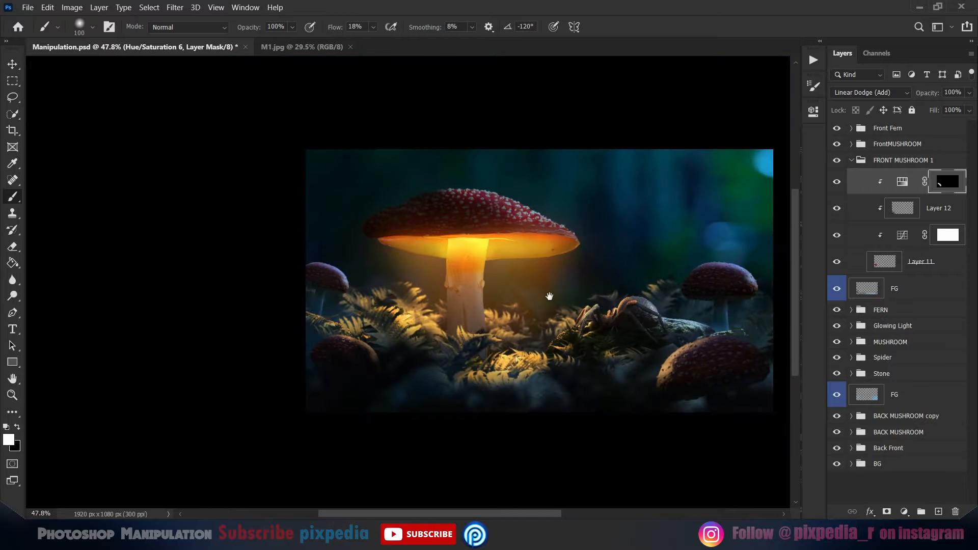
scroll(549, 295, up, 1)
drag(549, 295, 441, 319)
key(v)
click(851, 160)
drag(564, 394, 533, 400)
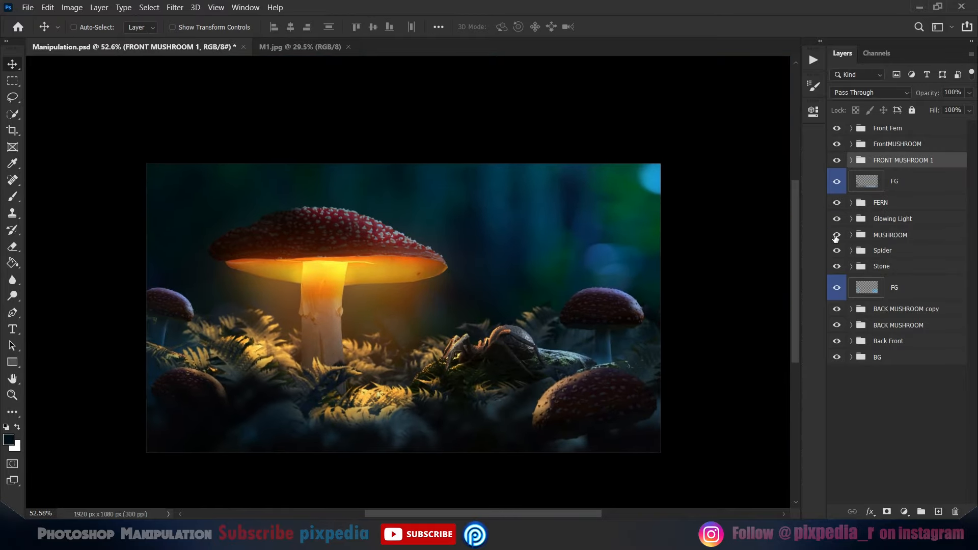
Add a clipped, colorized Hue/Saturation adjustment to the BACK MUSHROOM copy group with hue 45, saturation 100 and lightness +27.
click(851, 309)
click(948, 330)
double_click(902, 330)
click(782, 107)
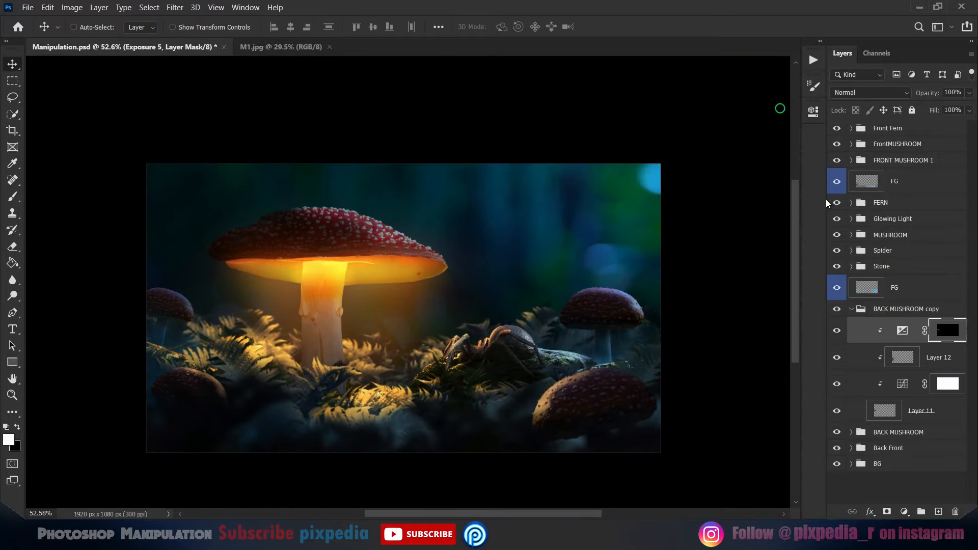
click(814, 111)
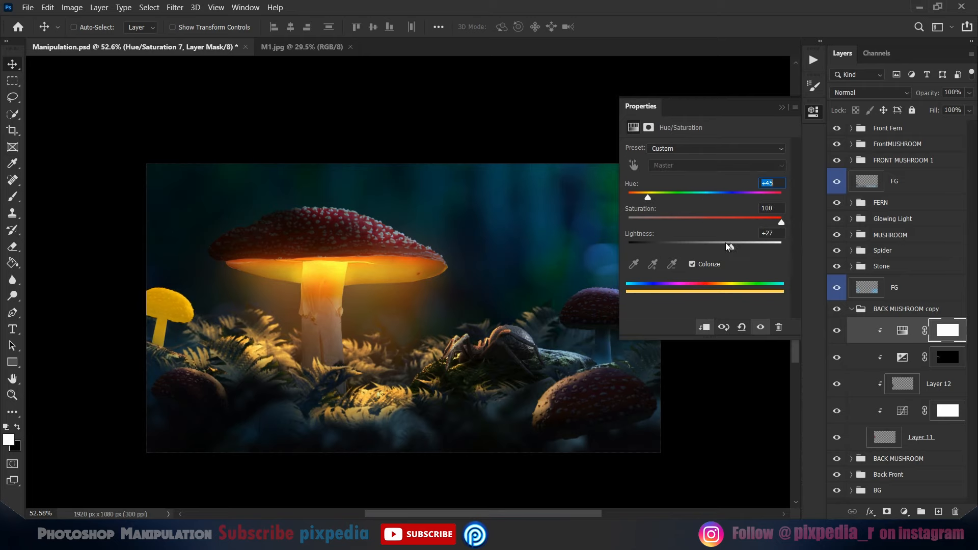
Give BACK MUSHROOM copy's Hue/Saturation adjustment a dodge blend mode and paint its inverted mask along the cap edge facing the glow.
key(ctrl+i)
click(870, 92)
click(866, 211)
click(782, 107)
scroll(562, 269, up, 5)
key(b)
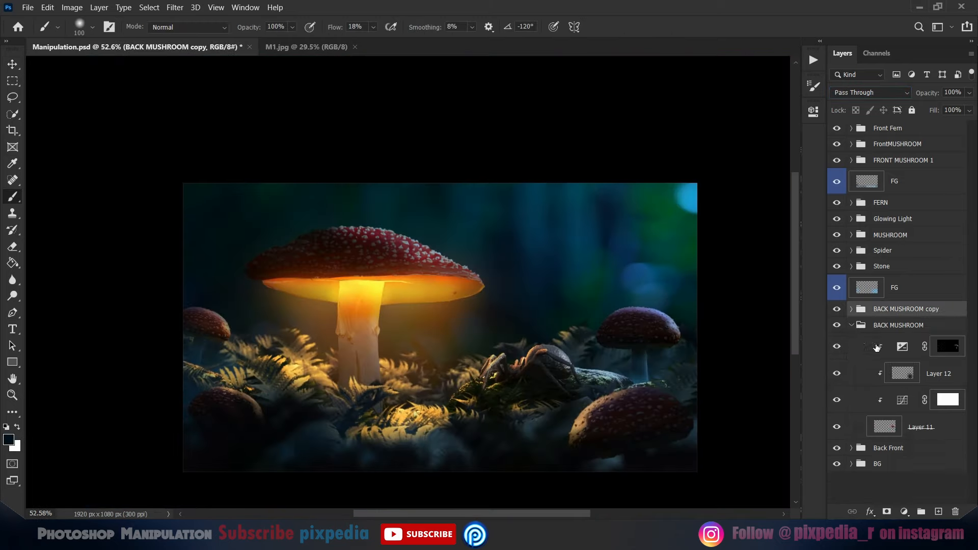
Add a clipped, colorized Hue/Saturation adjustment to the BACK MUSHROOM group with hue 36 and saturation 100, blended as Color Dodge.
click(877, 348)
click(904, 512)
click(911, 390)
click(704, 327)
click(870, 92)
click(860, 209)
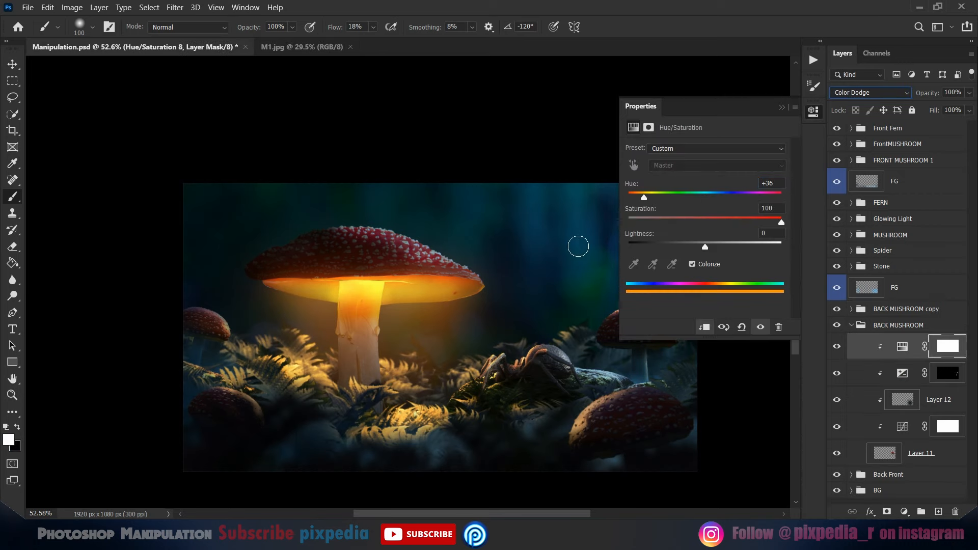
Set BACK MUSHROOM's Hue/Saturation adjustment to hue 30, lightness +41 and the Linear Dodge (Add) blend mode.
drag(579, 246, 444, 216)
drag(705, 247, 737, 247)
click(870, 92)
click(861, 219)
drag(644, 196, 641, 194)
click(870, 92)
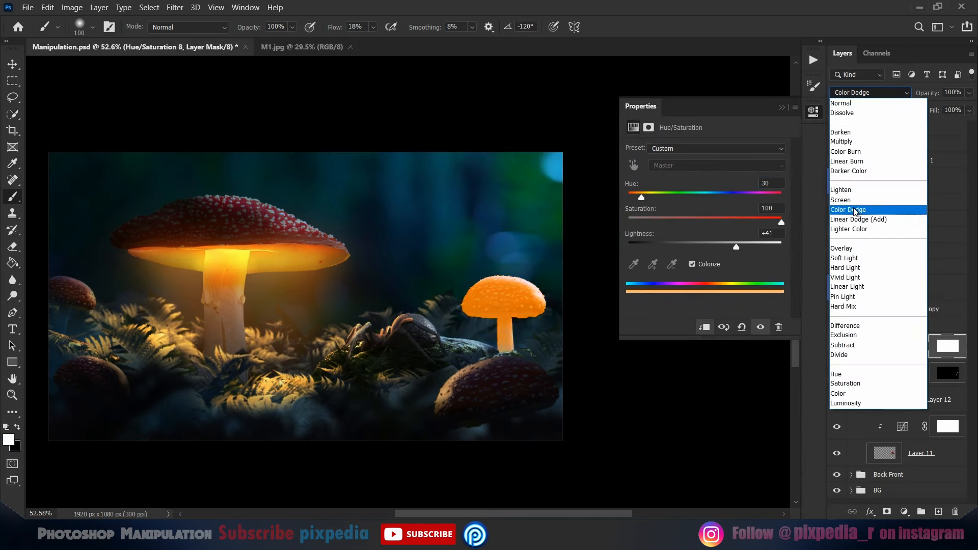
click(861, 219)
click(782, 107)
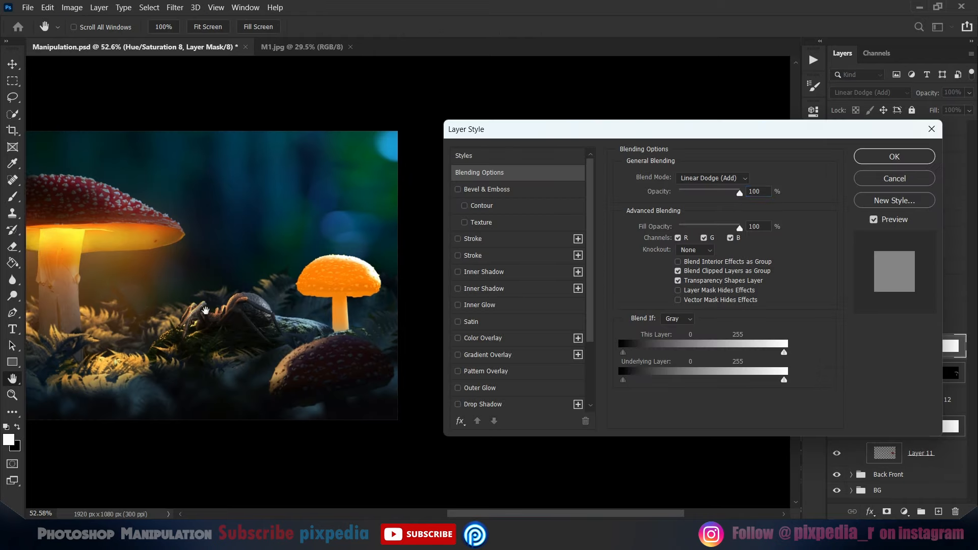
Split the underlying-layer shadow slider of BACK MUSHROOM's Hue/Saturation adjustment and paint warm light onto the cap through its inverted mask.
drag(640, 382, 624, 382)
click(895, 157)
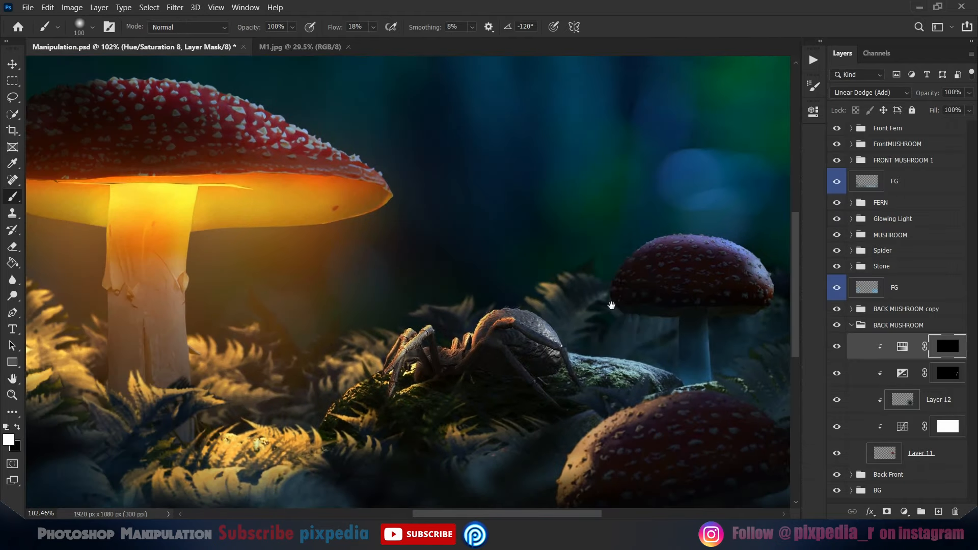
key(ctrl+z)
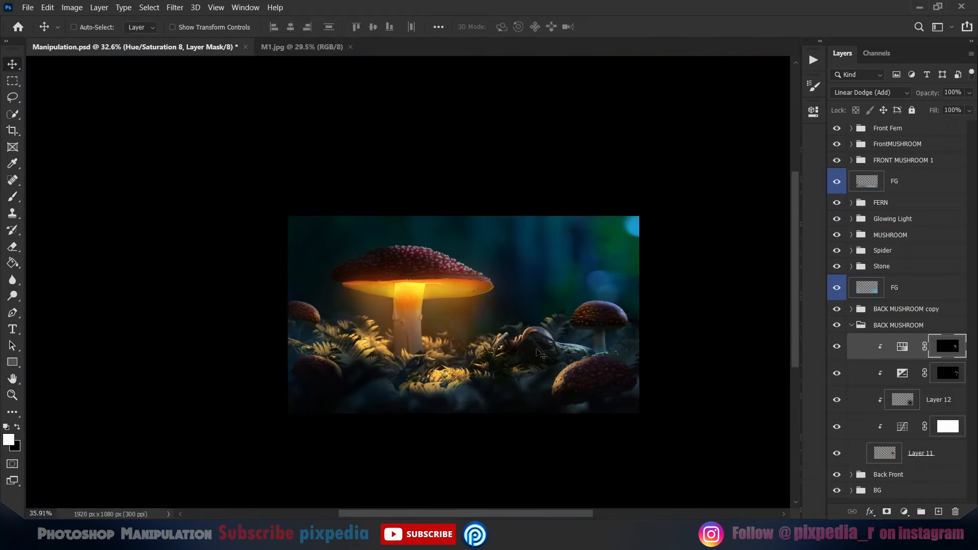
Apply a 2.6-pixel Gaussian Blur to Layer 11 in the BACK MUSHROOM group.
click(885, 453)
click(175, 7)
click(262, 24)
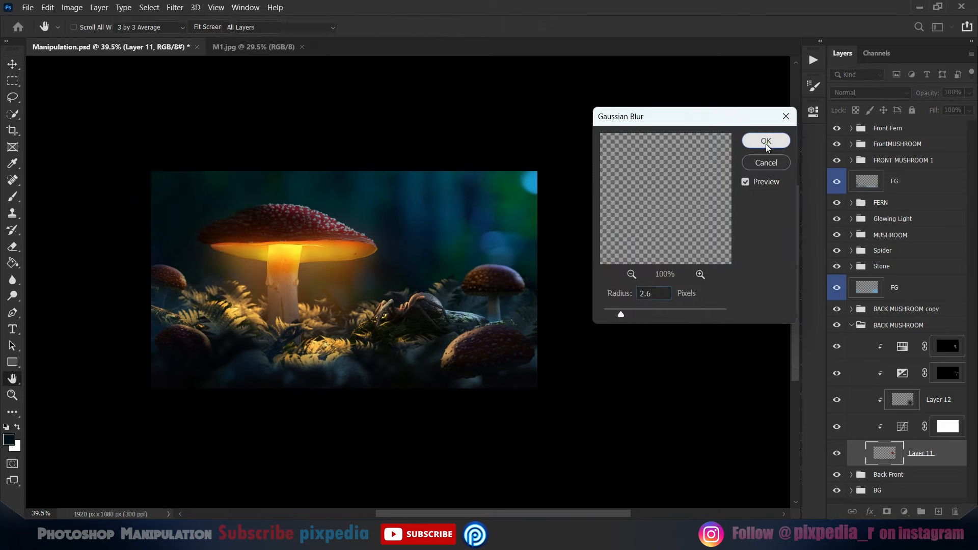
click(766, 141)
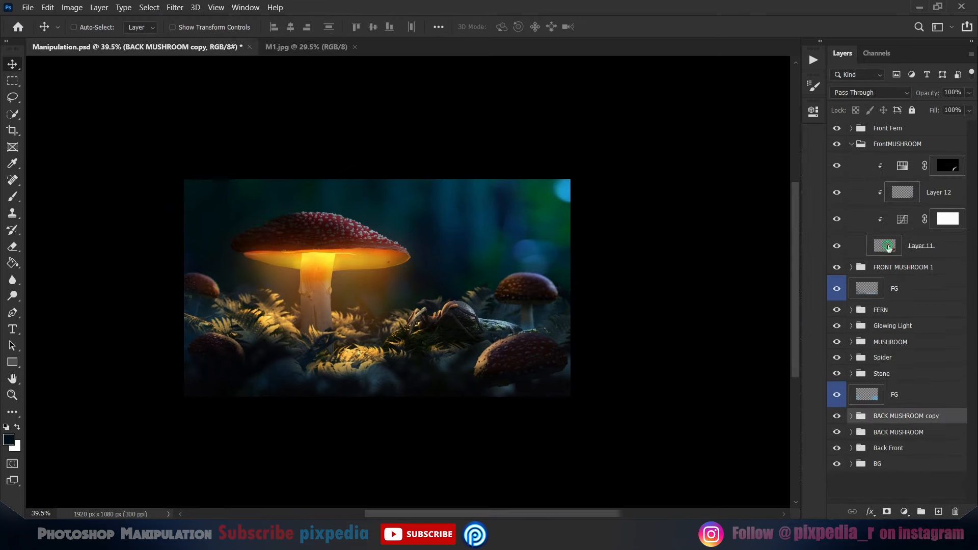
Apply Gaussian Blur to the mushroom base layers, Layer 11, in the FrontMUSHROOM and FRONT MUSHROOM 1 groups.
click(174, 7)
click(204, 18)
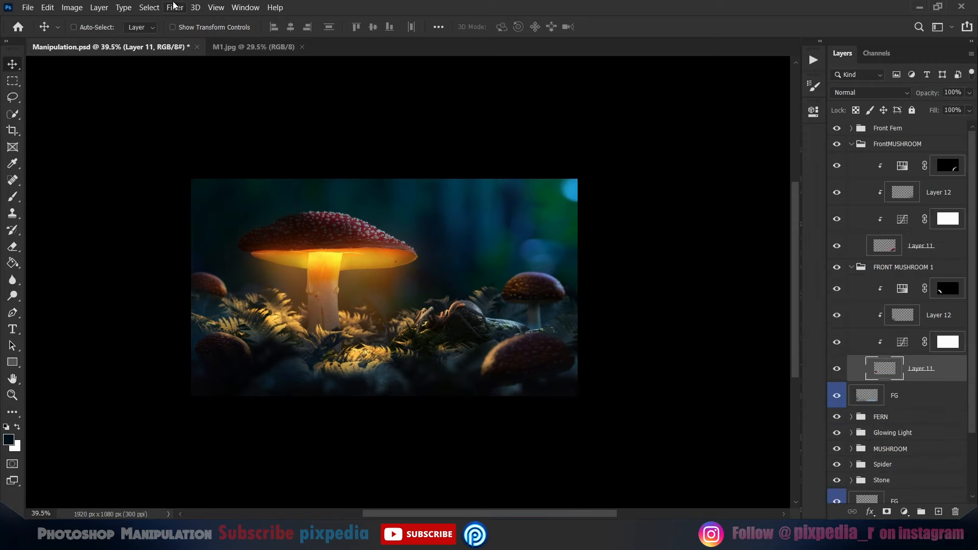
click(174, 7)
mouse_move(204, 143)
click(378, 190)
click(765, 140)
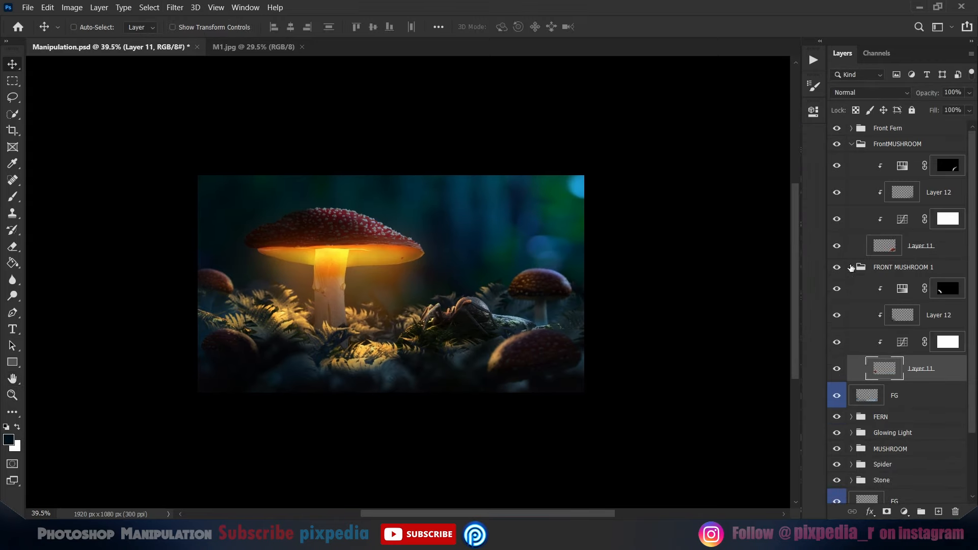
click(852, 144)
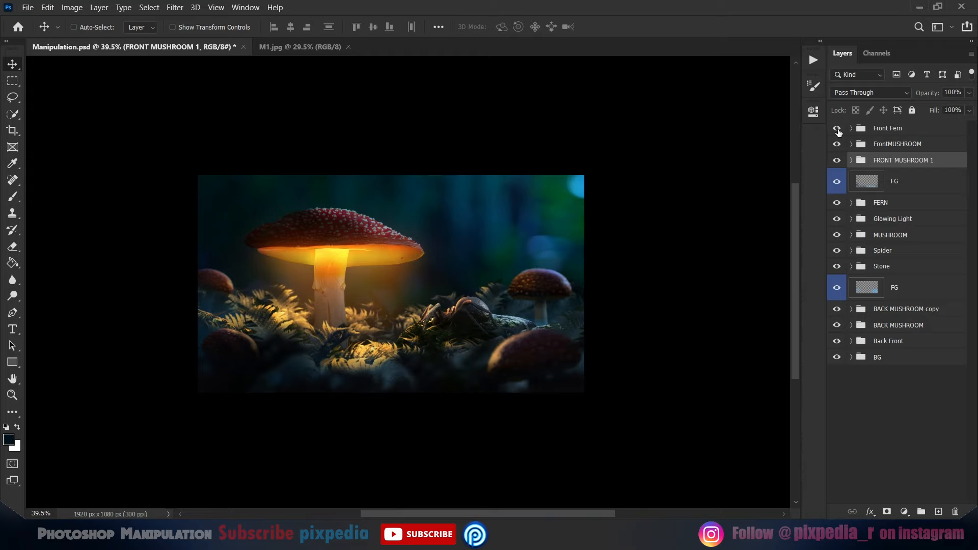
Toggle the visibility of the FrontMUSHROOM group, the FERN group and the FERN Exposure adjustment to compare their effect.
click(837, 144)
click(837, 144)
click(837, 203)
click(837, 203)
click(850, 202)
click(837, 251)
click(837, 250)
click(837, 250)
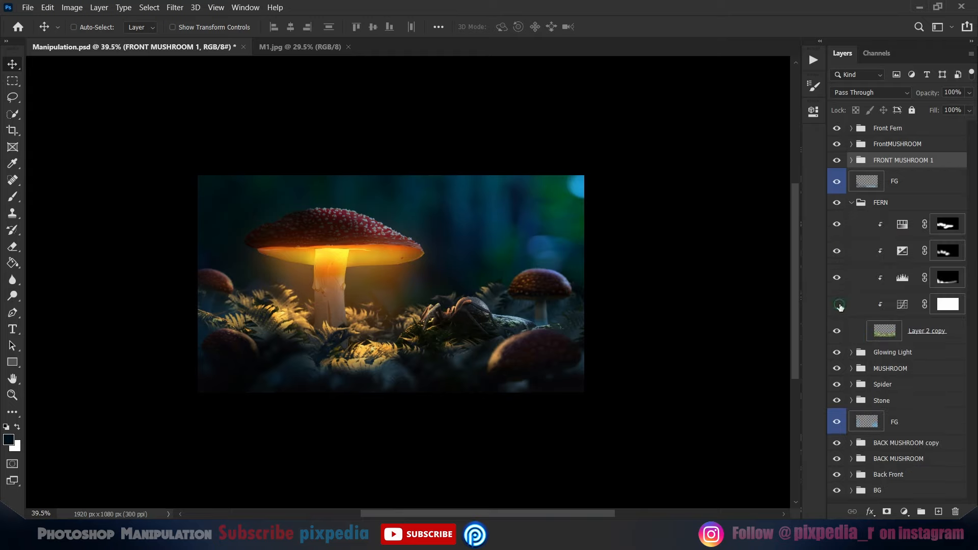
Fine-tune the red, green and blue channels of the FERN group's Curves adjustment to cool the ferns.
double_click(902, 304)
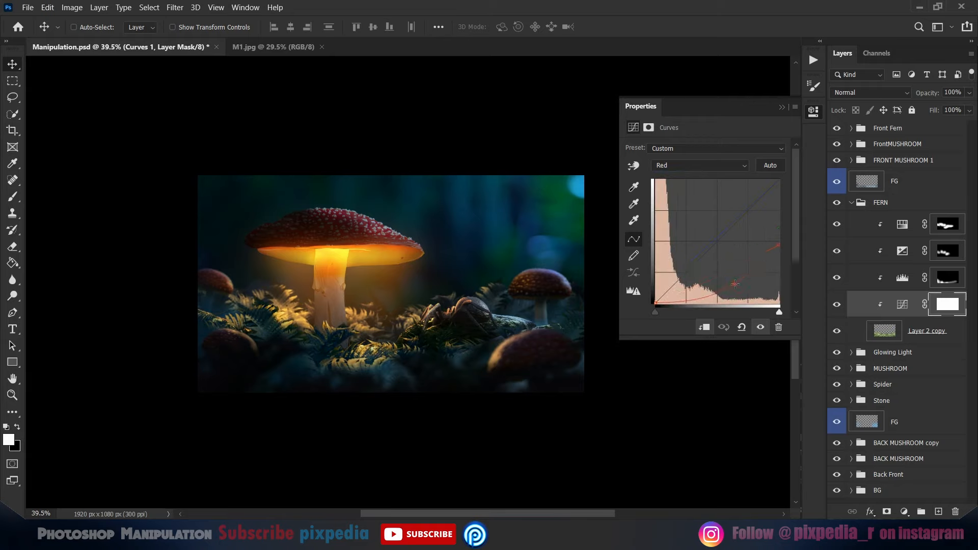
click(701, 166)
click(673, 192)
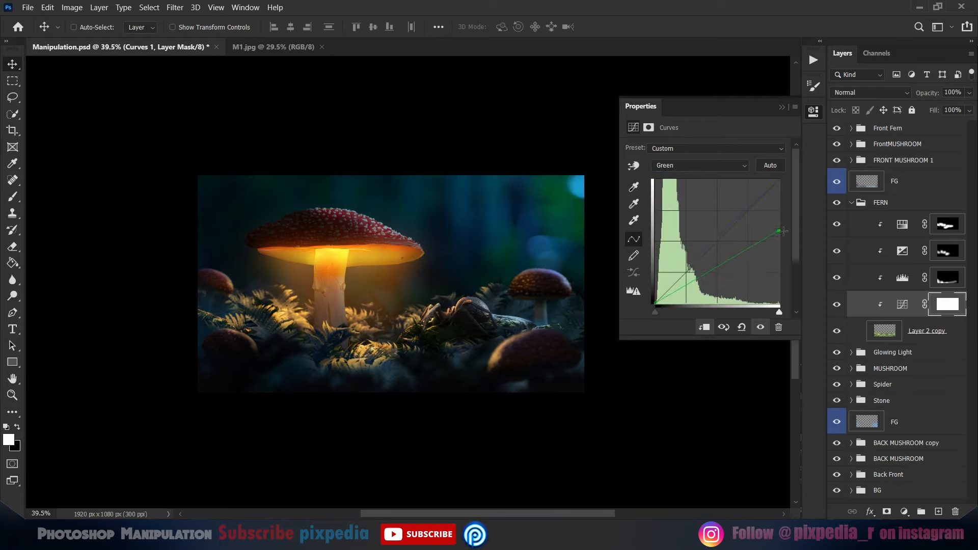
click(700, 165)
click(673, 203)
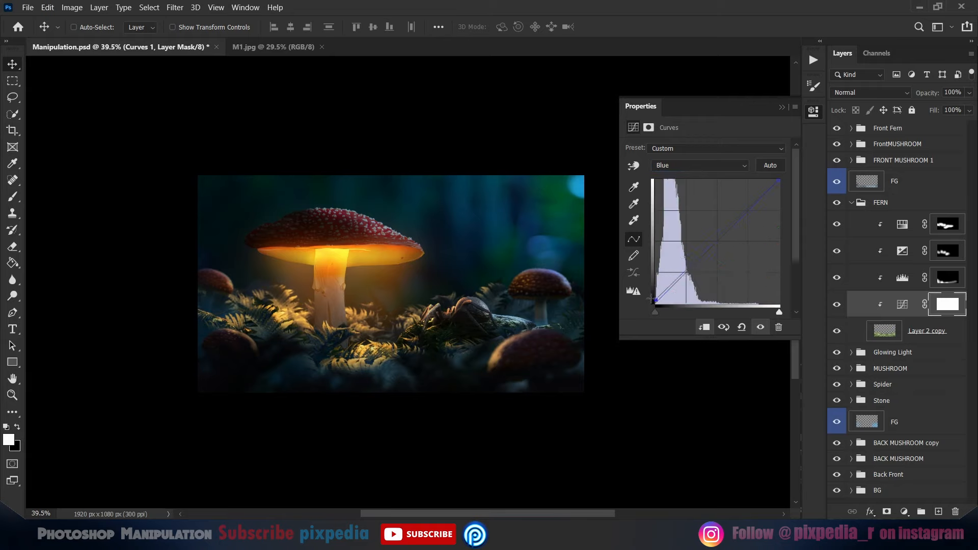
click(749, 186)
scroll(312, 294, up, 3)
click(850, 203)
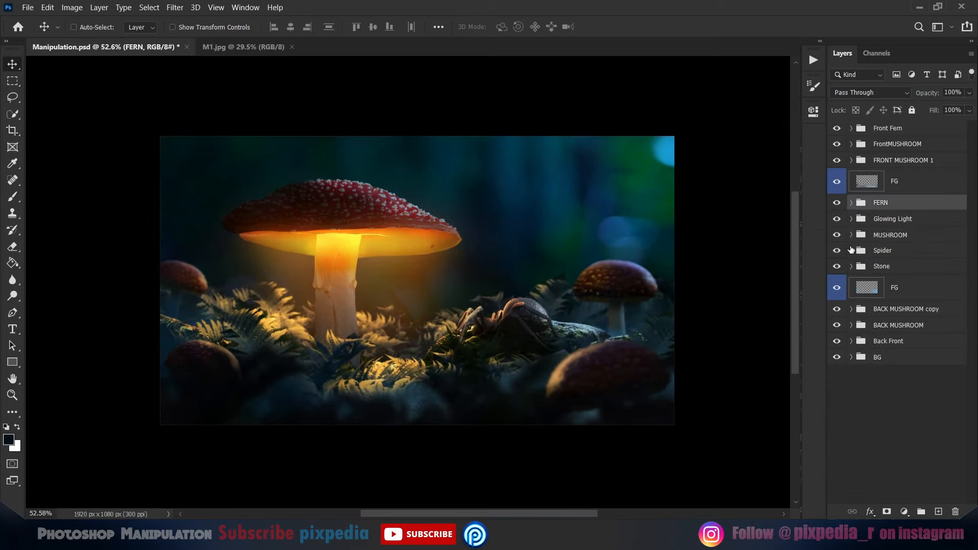
Apply a slight Gaussian Blur to Layer 3 copy 3 in the Stone group.
click(851, 265)
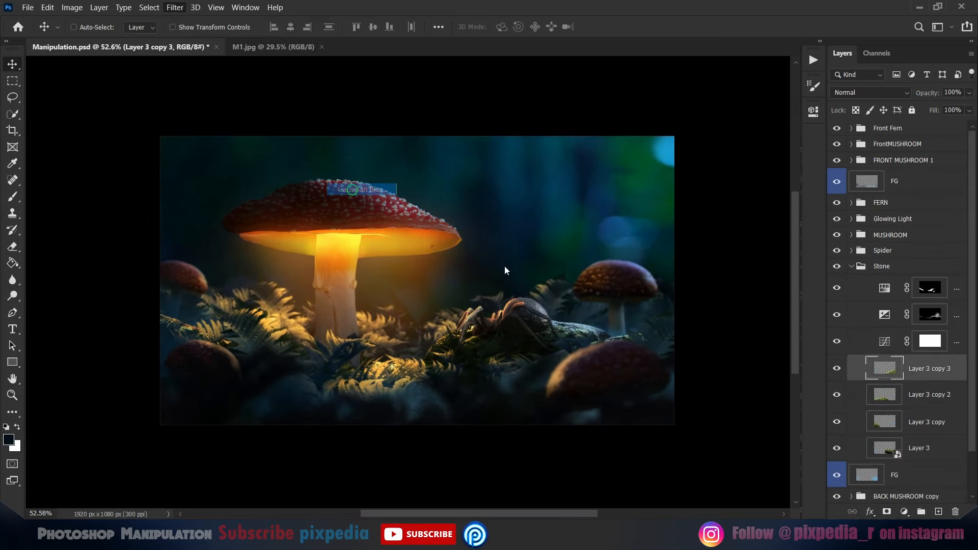
key(ctrl+alt+f)
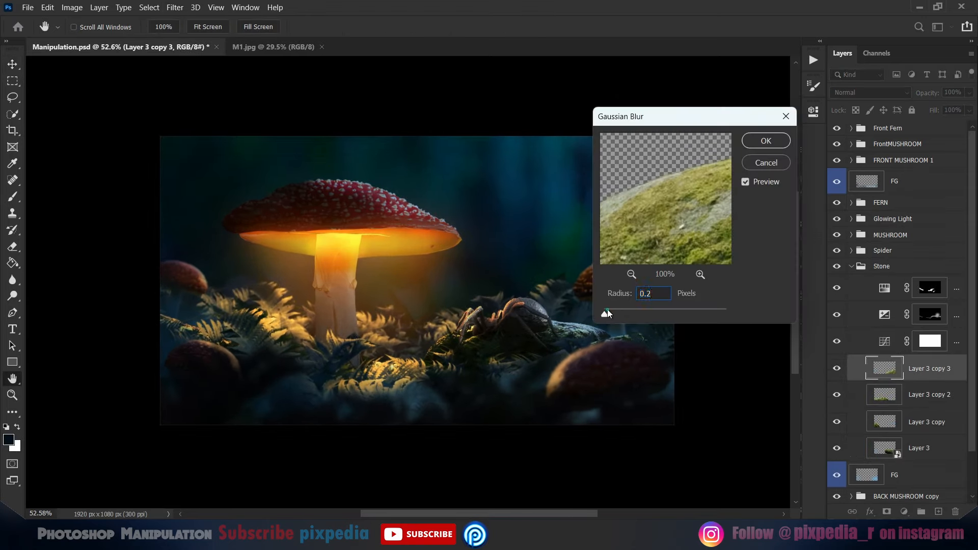
click(767, 140)
scroll(366, 295, down, 3)
click(851, 266)
Add a layer above the BG group and paint pale blue mist behind the main mushroom with a 400-pixel textured brush at 13% flow.
click(903, 362)
scroll(388, 315, up, 3)
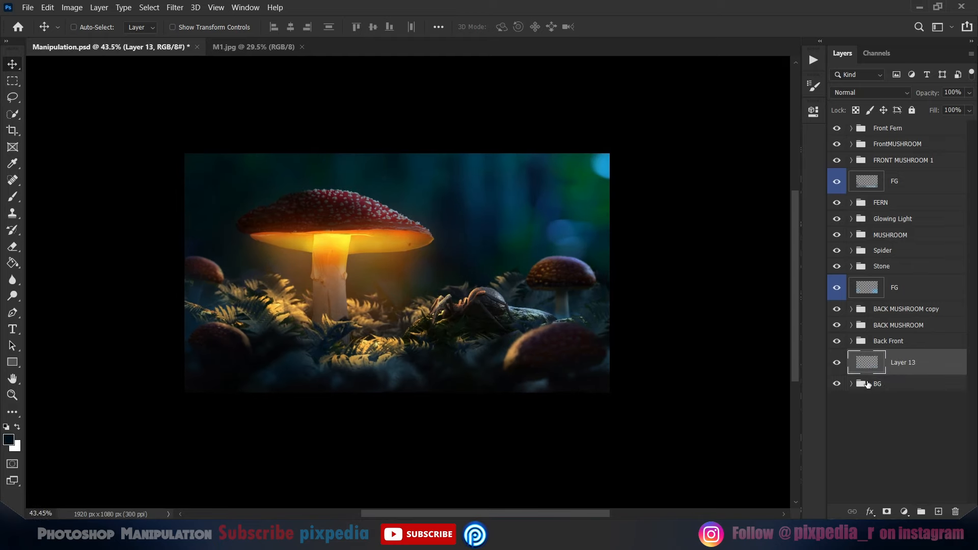
key(b)
right_click(388, 316)
click(9, 440)
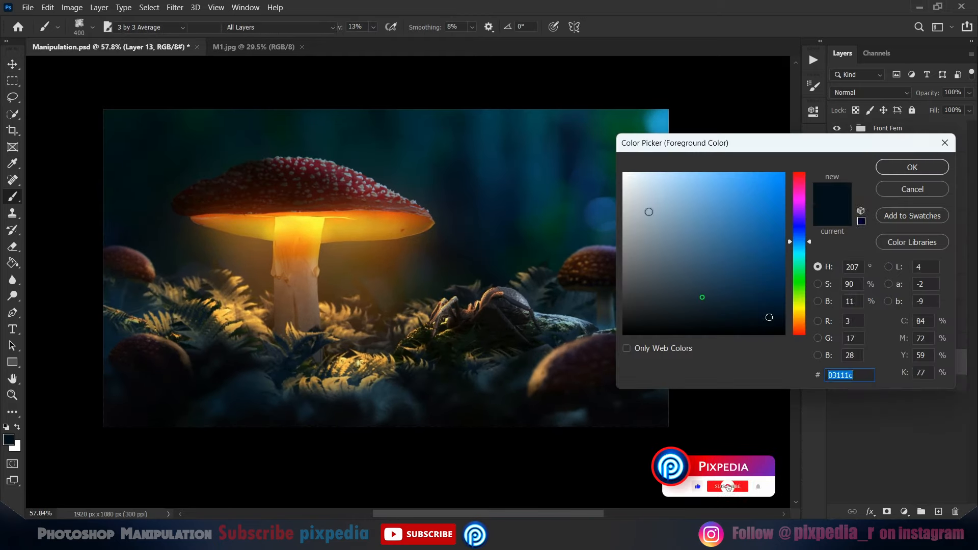
click(624, 174)
click(669, 181)
click(912, 167)
drag(392, 324, 397, 327)
click(242, 311)
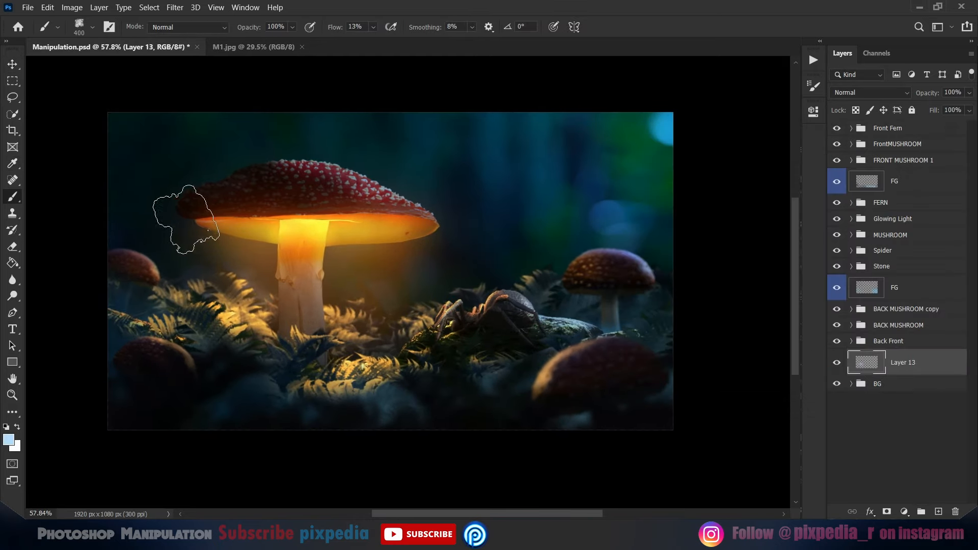
Paint sampled yellow haze on the mist layer behind the mushroom with a 1000-pixel brush at 1% flow.
key(alt)
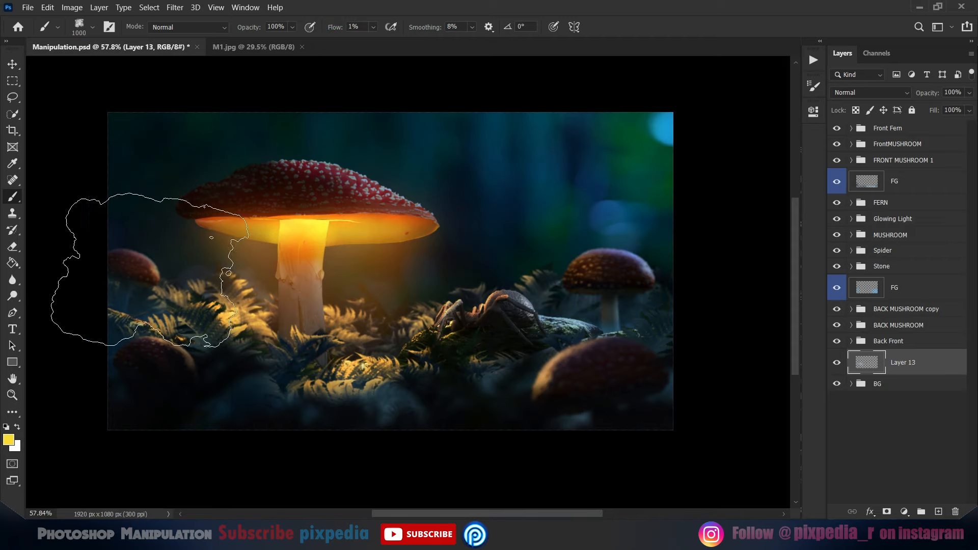
drag(389, 312, 383, 327)
scroll(383, 327, down, 4)
key(v)
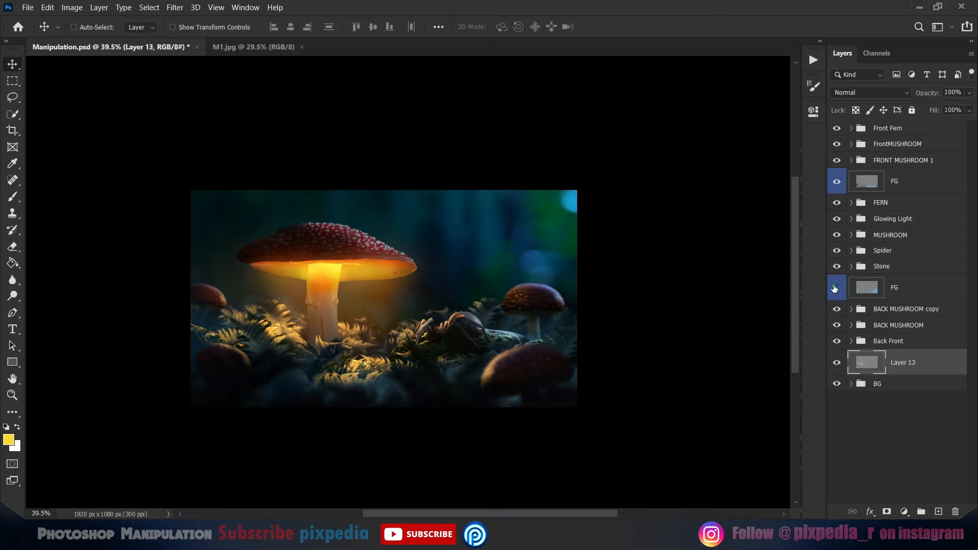
Add a layer below the Stone group and paint orange haze around the main mushroom's base with the mist brush at 3% flow.
click(880, 292)
click(939, 511)
key(b)
click(9, 440)
click(784, 173)
drag(798, 311, 798, 321)
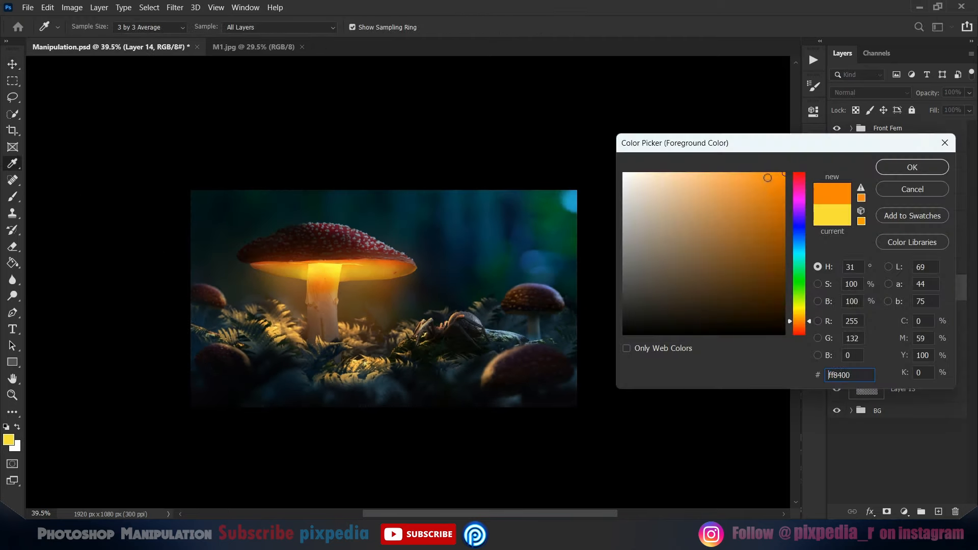
click(912, 167)
scroll(255, 365, up, 2)
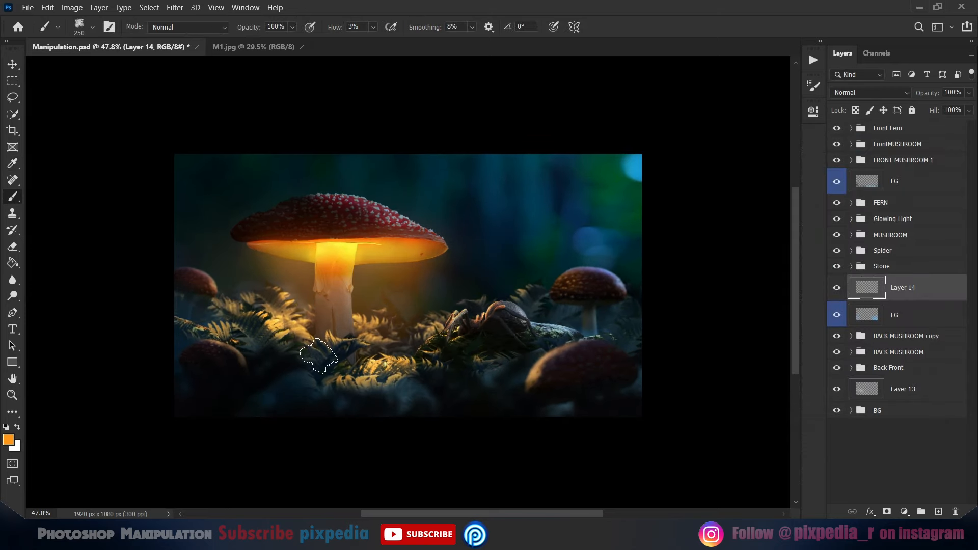
scroll(393, 346, right, 3)
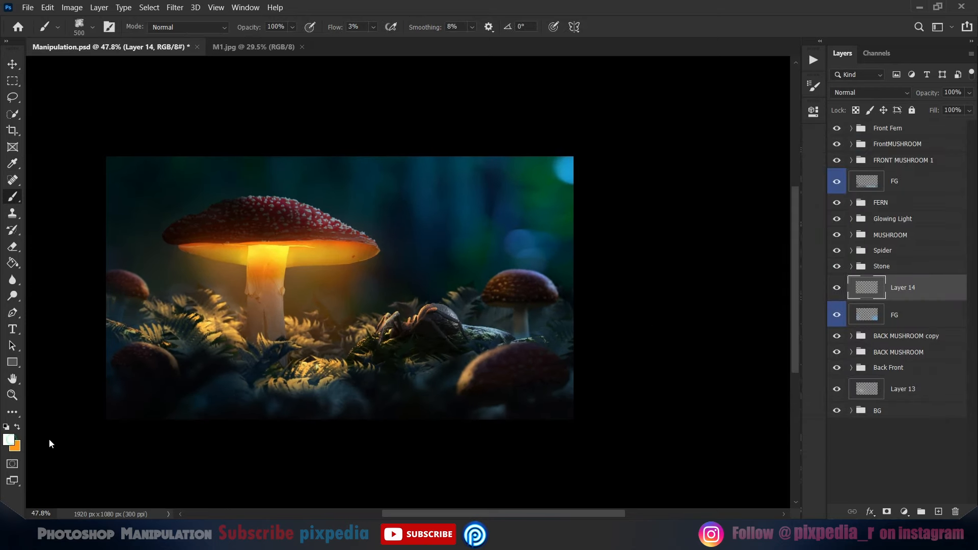
Choose a light blue and paint cool mist near the lower right mushroom with the 500-pixel brush at 3% flow.
click(9, 440)
click(798, 247)
click(738, 175)
click(889, 167)
drag(469, 377, 498, 387)
Add a layer above the FG layer over the FERN group and paint orange haze around the spider and stone.
click(906, 182)
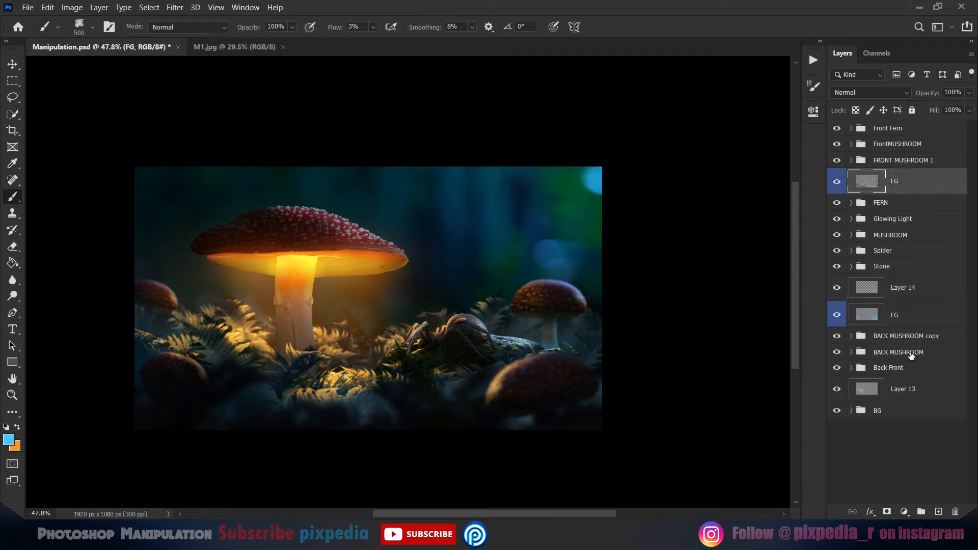
key(ctrl+shift+alt+n)
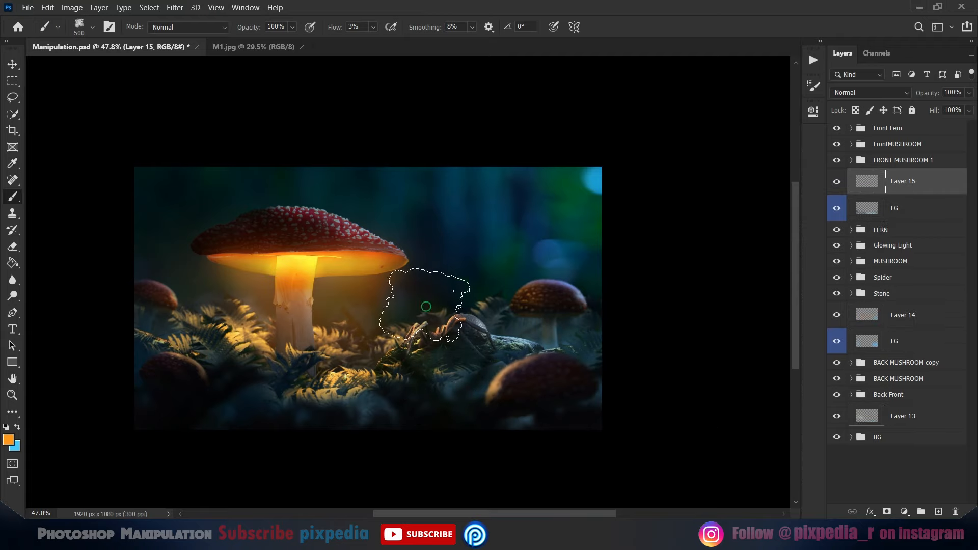
drag(483, 349, 493, 357)
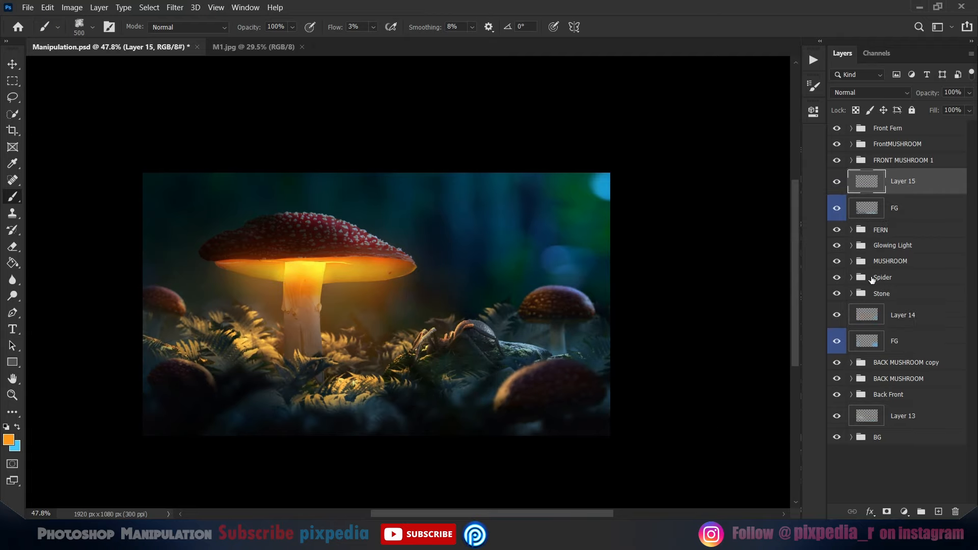
Rename the three new haze layers, Layer 13, Layer 14 and Layer 15, as FG and give them the blue color label.
double_click(906, 316)
text(FG)
double_click(906, 416)
text(FG)
ctrl+click(921, 320)
ctrl+click(918, 182)
right_click(918, 182)
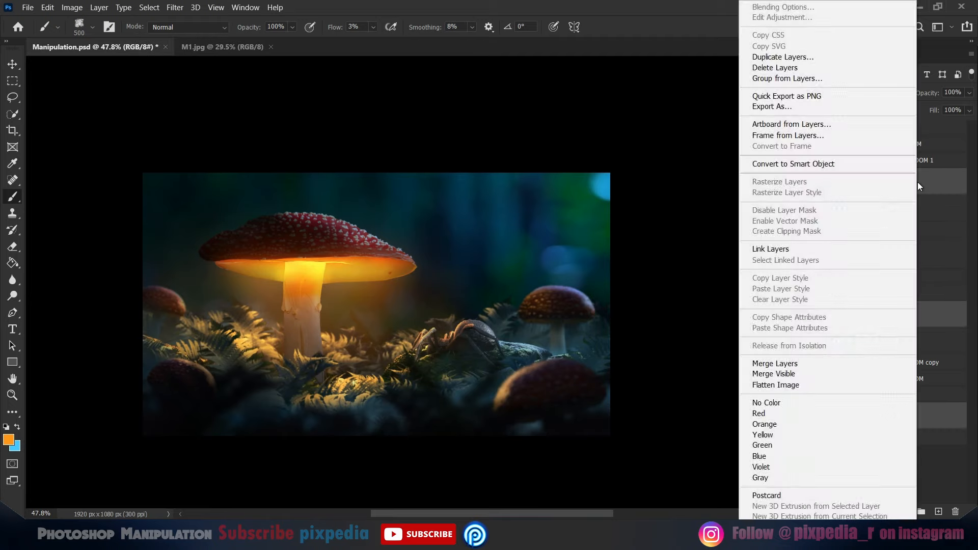
click(887, 455)
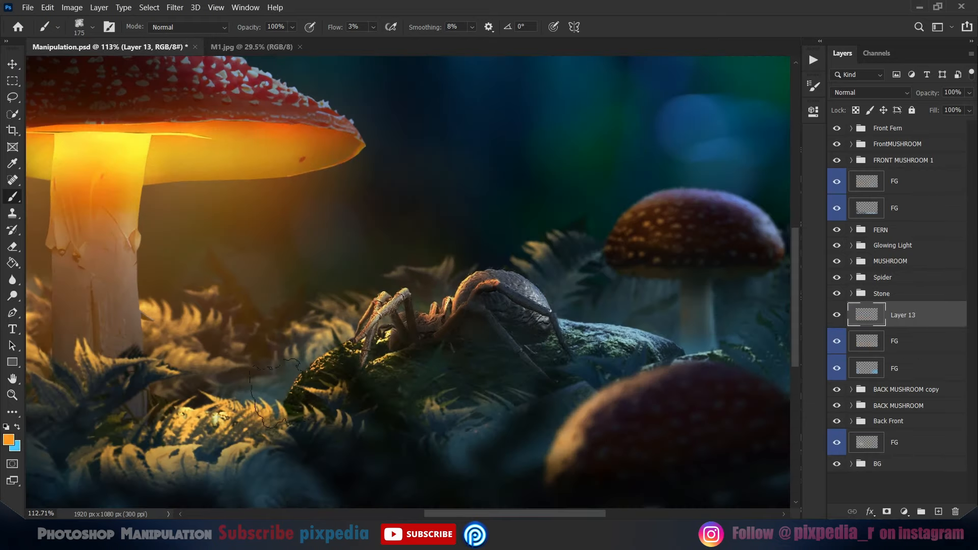
Paint orange haze beside the mossy stone on the new layer below the Stone group with a 175-pixel brush at 3% flow.
drag(279, 393, 254, 420)
scroll(458, 395, down, 9)
key(v)
scroll(402, 379, up, 1)
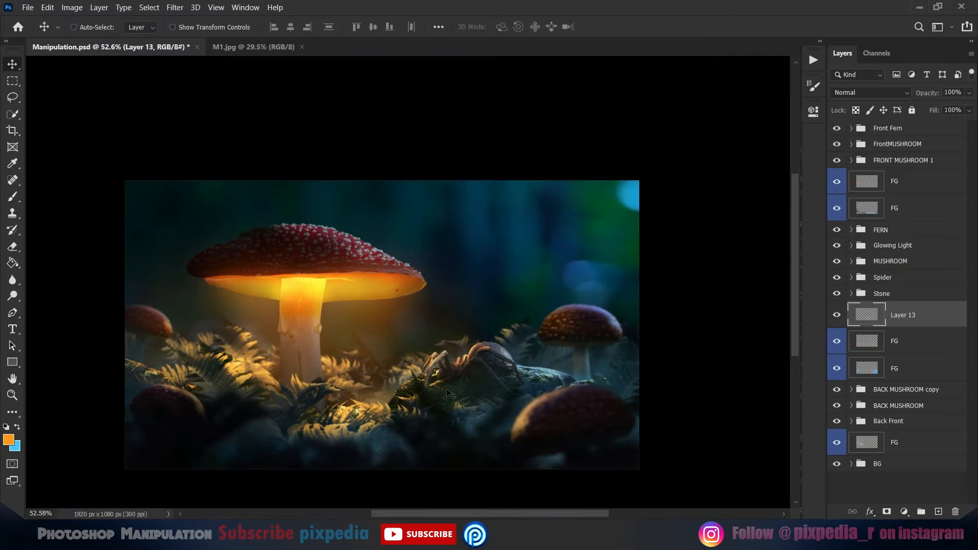
Expand the Glowing Light group, select the cap's glowing underside and brighten it on Layer 7 with a white 70-pixel brush at 33% flow.
click(851, 245)
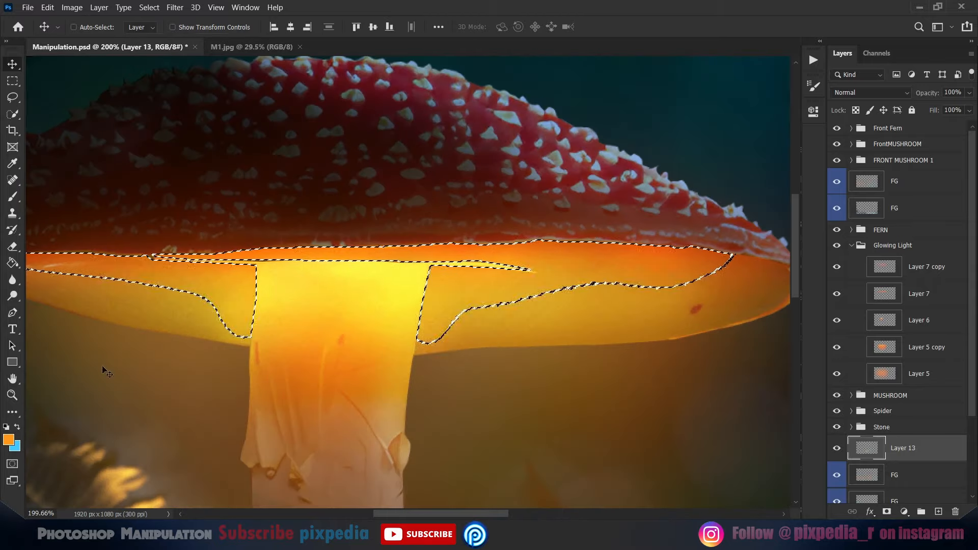
click(8, 440)
click(630, 171)
click(897, 166)
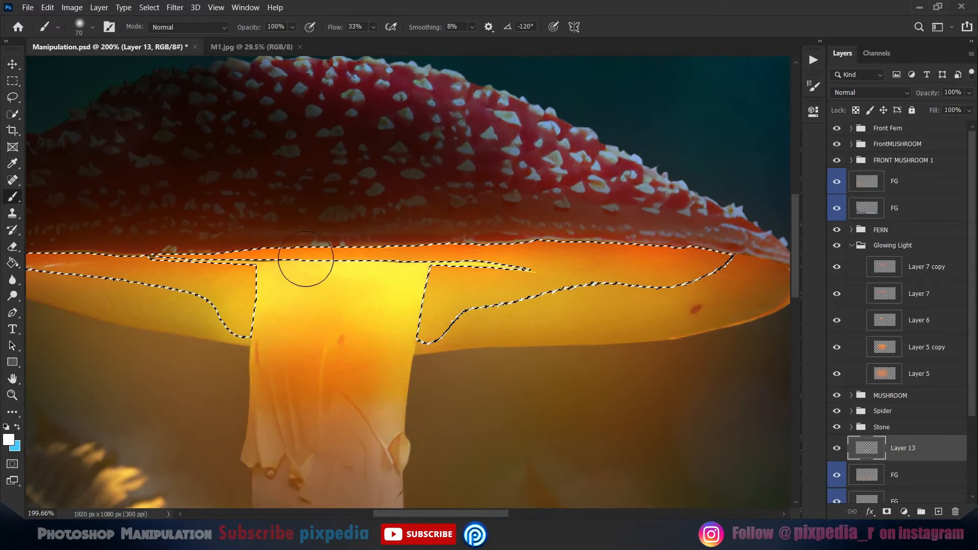
click(917, 266)
click(916, 294)
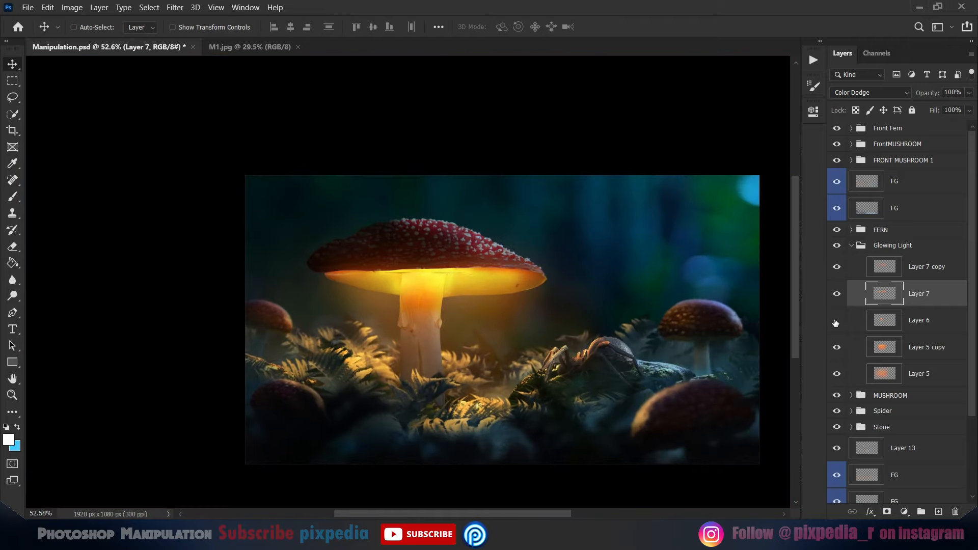
Add a layer above Layer 6, paint orange inside a selection of the upper stem, set it to Color Dodge and deselect.
click(917, 320)
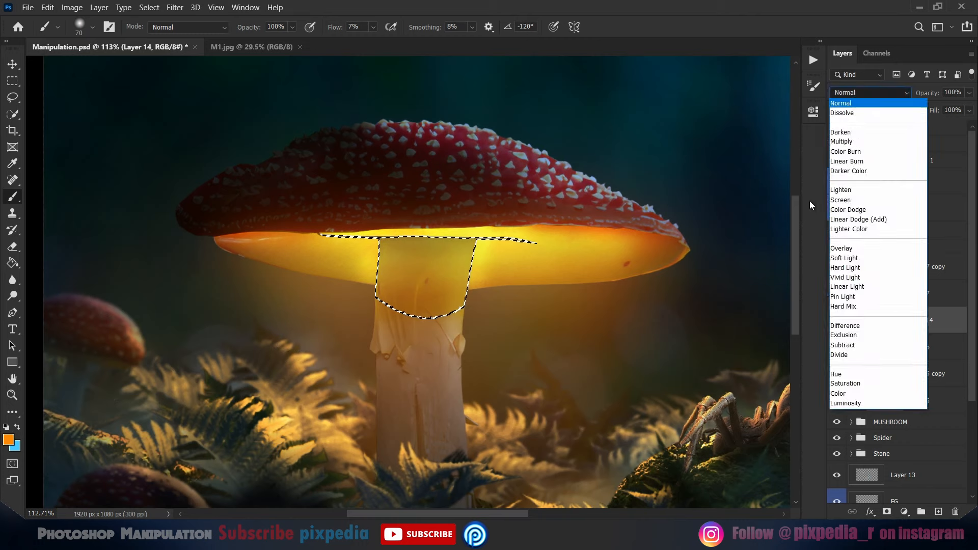
click(849, 210)
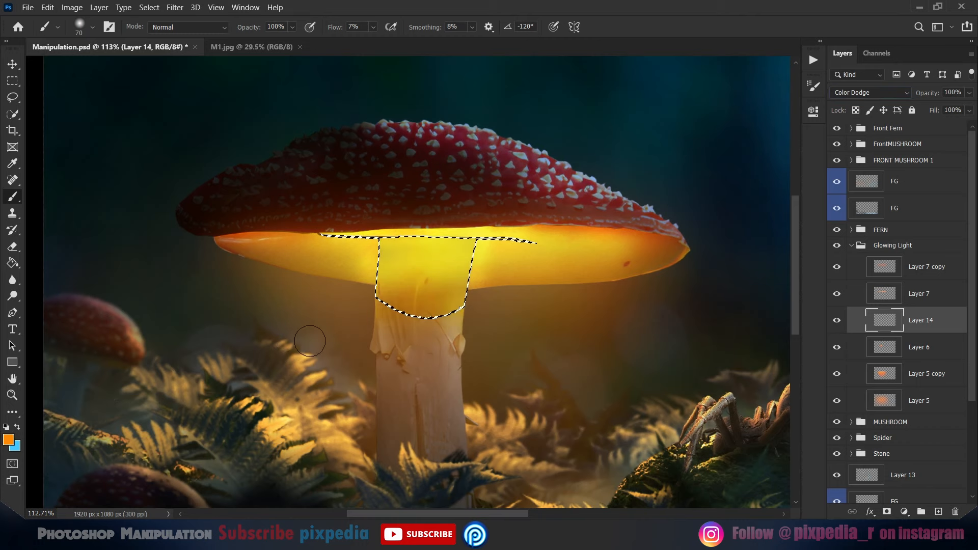
key(ctrl+d)
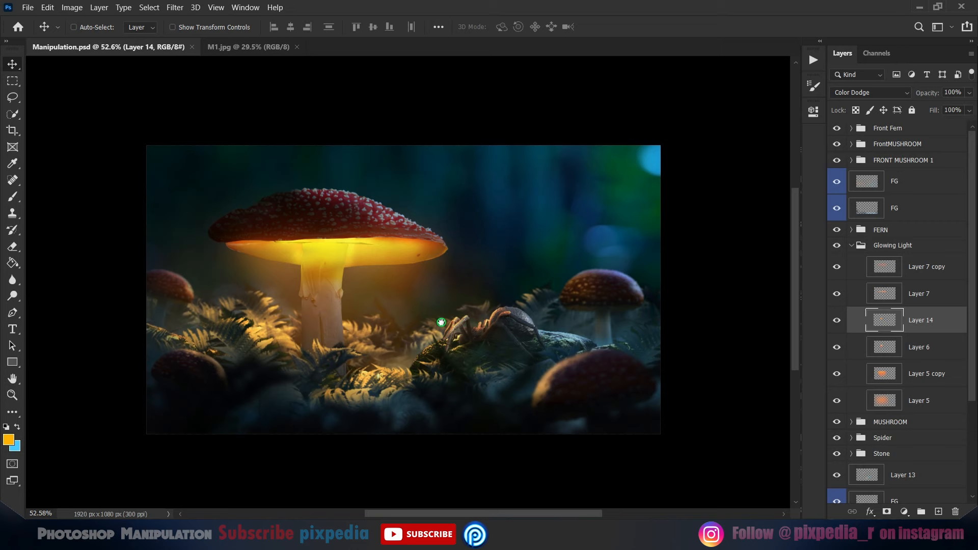
scroll(441, 322, up, 2)
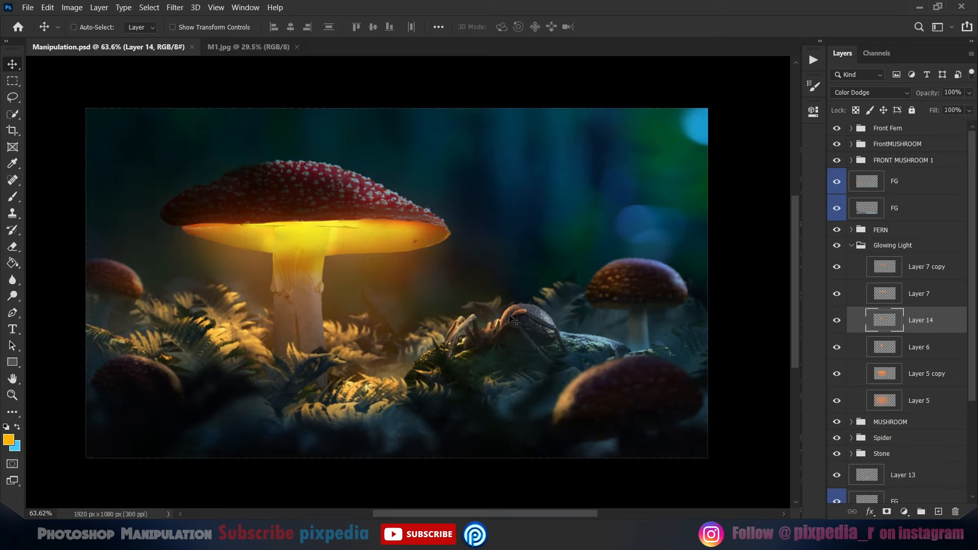
Blend Layer 5 copy into the dark areas by splitting the Underlying Layer black point of Blend If to about 48 / 100.
click(837, 268)
click(837, 374)
click(837, 374)
click(896, 376)
click(870, 512)
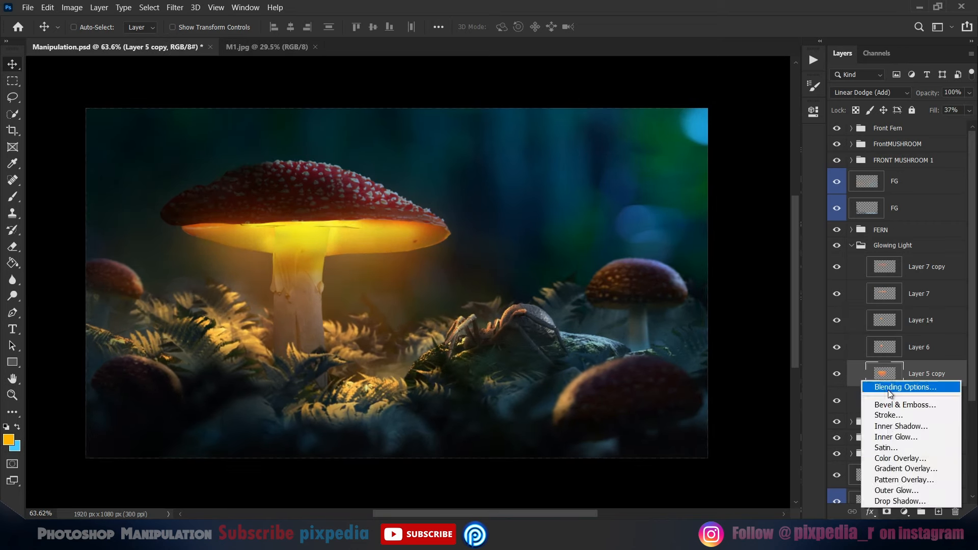
click(891, 388)
drag(624, 381, 683, 383)
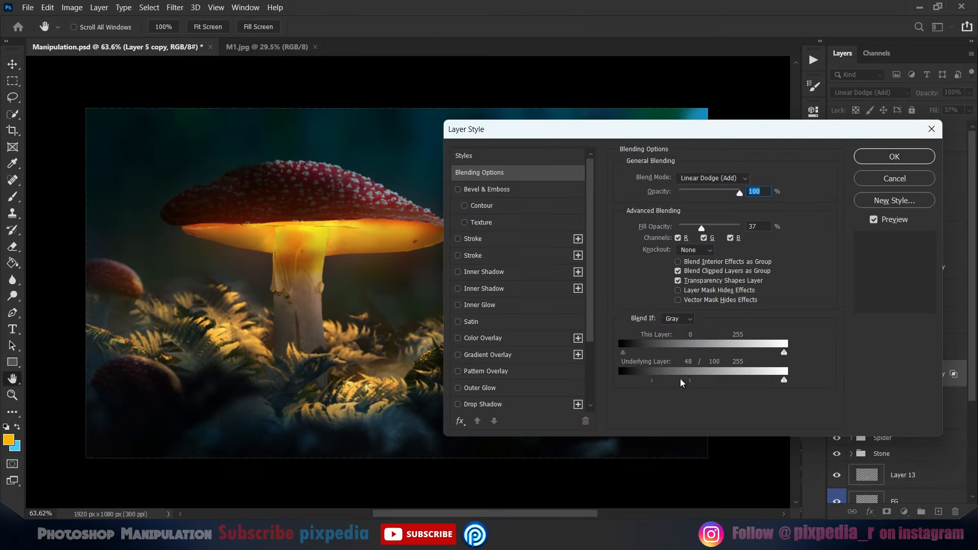
click(870, 163)
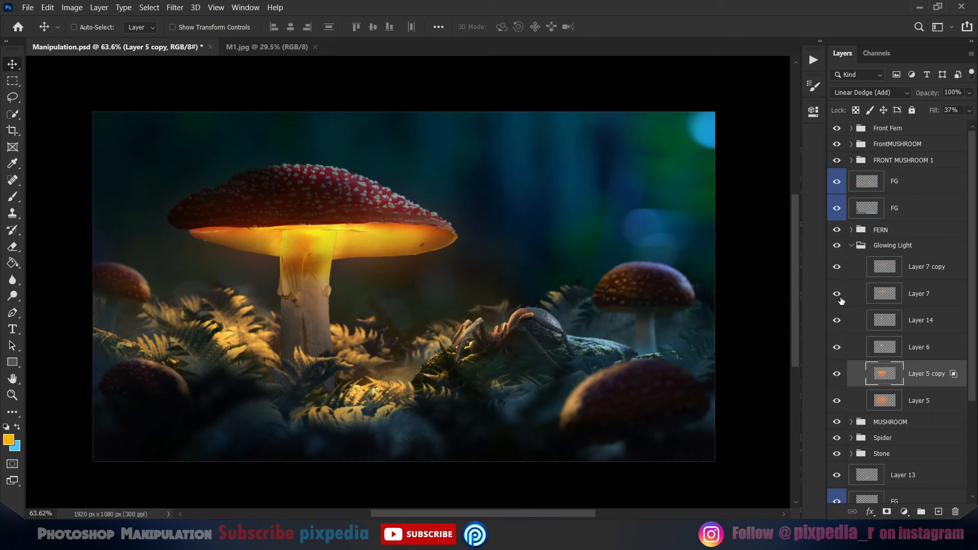
Duplicate Layer 7 and split the Underlying Layer black point of Blend If on the original Layer 7.
click(855, 296)
key(ctrl+j)
click(870, 512)
click(866, 385)
drag(623, 381, 675, 385)
click(894, 157)
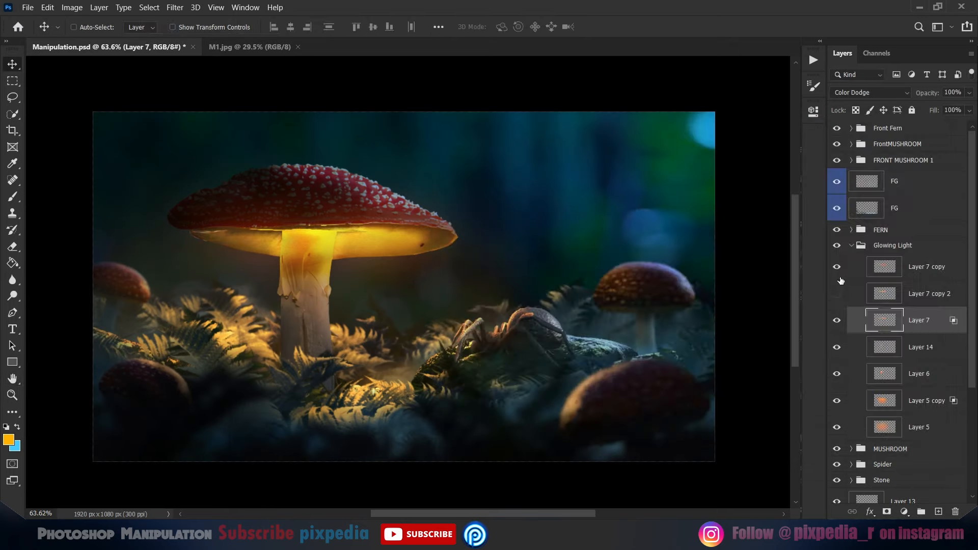
Set Layer 7 copy 2 to 53% opacity and erase part of its glow around the stem with a 150-pixel eraser at 17% flow.
drag(933, 95, 928, 113)
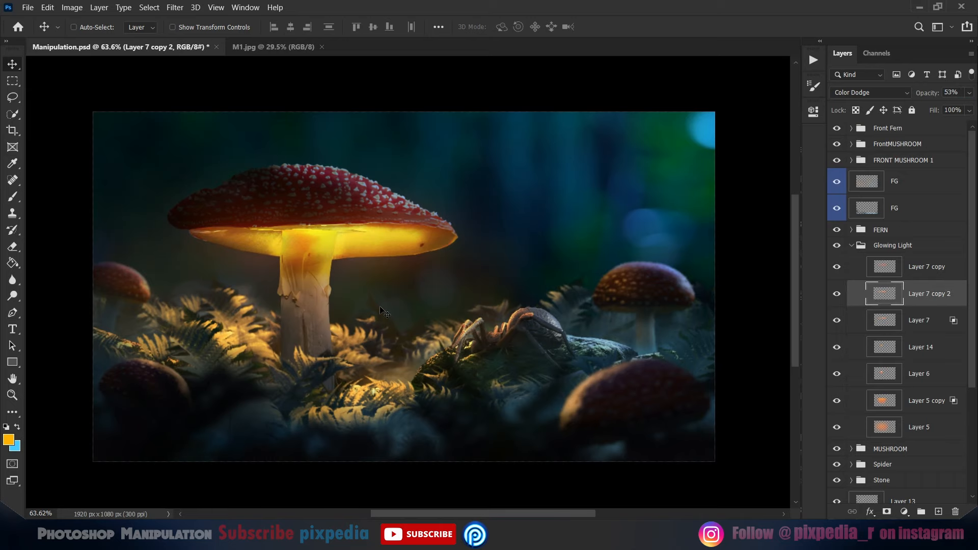
key(e)
scroll(393, 219, up, 2)
scroll(257, 320, down, 2)
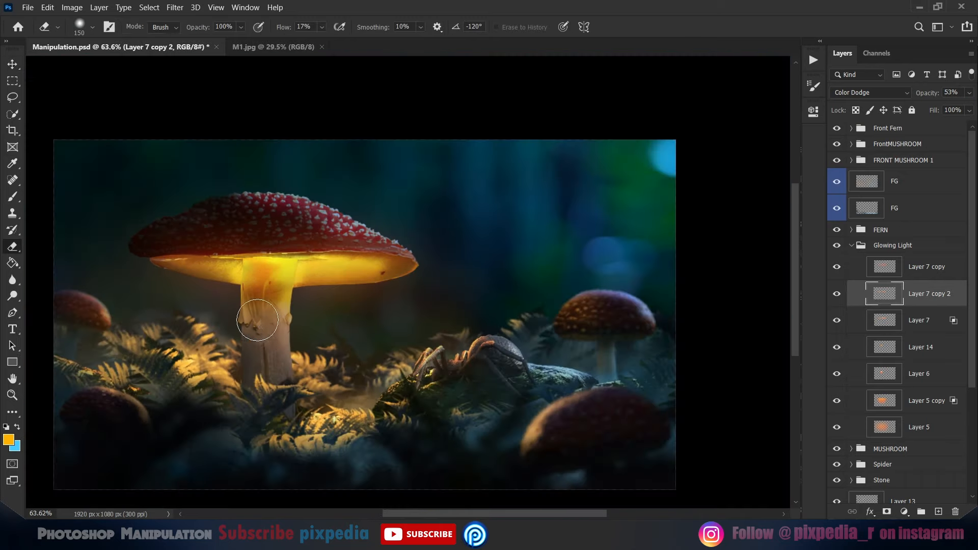
scroll(265, 319, down, 6)
key(v)
key(ctrl+s)
Add a layer at the top of the Glowing Light group and choose a deeper orange for the brush.
scroll(268, 321, up, 2)
click(888, 271)
click(938, 512)
key(b)
scroll(272, 333, up, 1)
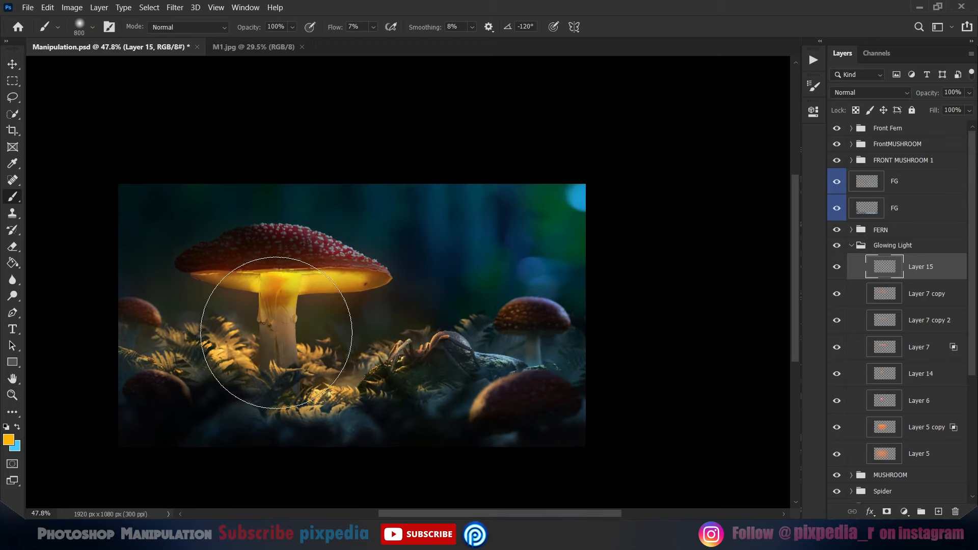
click(9, 440)
click(909, 169)
Set the new glow layer to Color Dodge and paint orange light around the main stem with a 200-pixel brush at 7% flow.
click(871, 92)
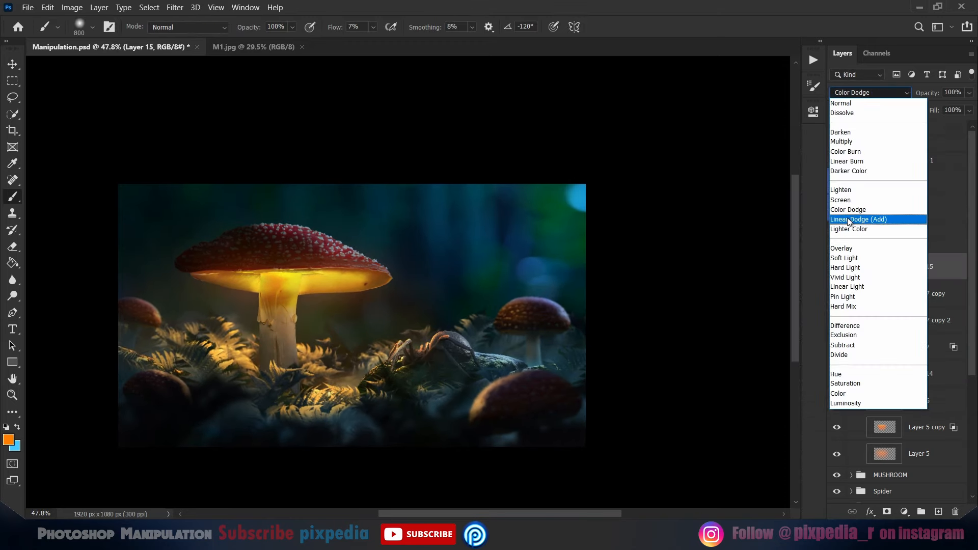
click(856, 221)
key(bracketleft)
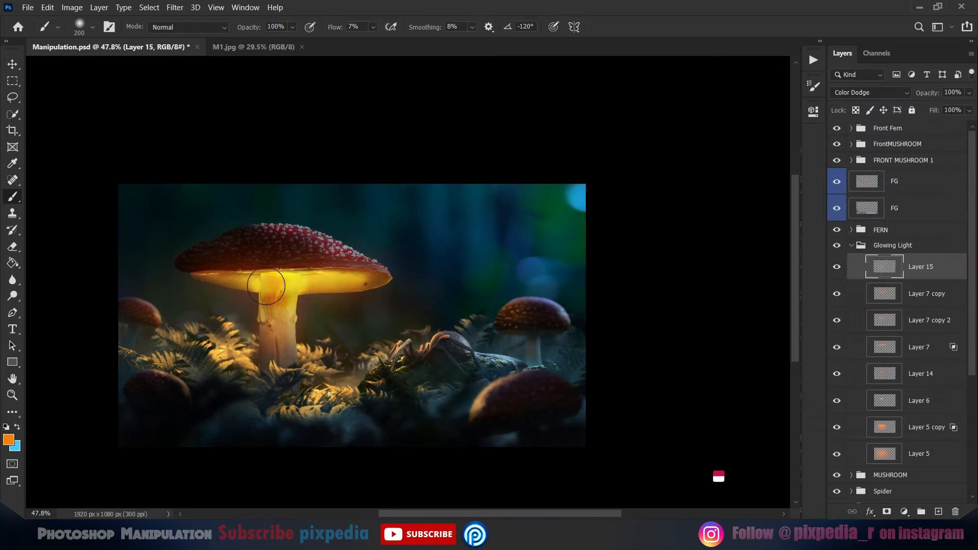
mouse_move(266, 286)
mouse_down()
mouse_move(272, 328)
mouse_move(373, 351)
mouse_up()
scroll(283, 335, down, 9)
scroll(296, 352, up, 11)
key(v)
key(ctrl+s)
Set the white output level of the Levels adjustment in the FERN group to 65.
click(851, 246)
click(851, 230)
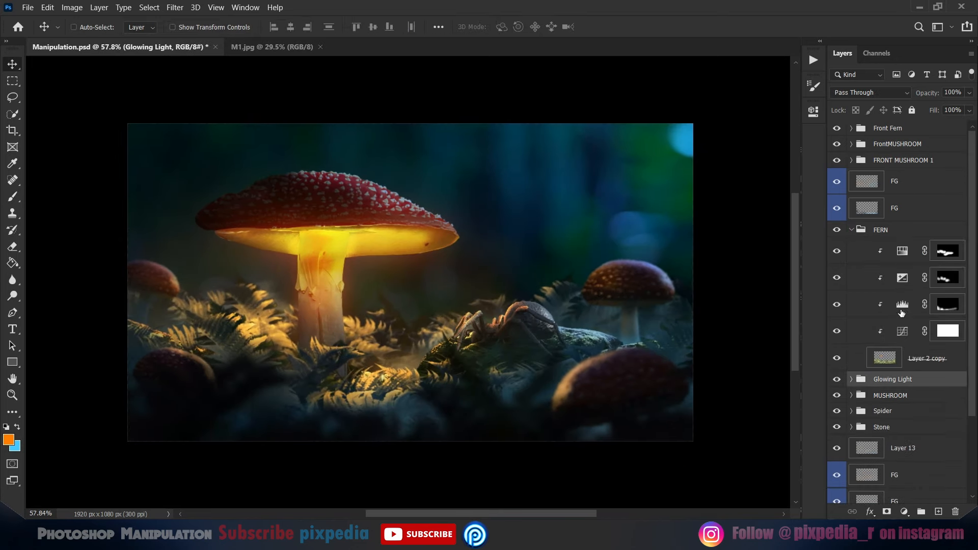
click(902, 311)
double_click(899, 305)
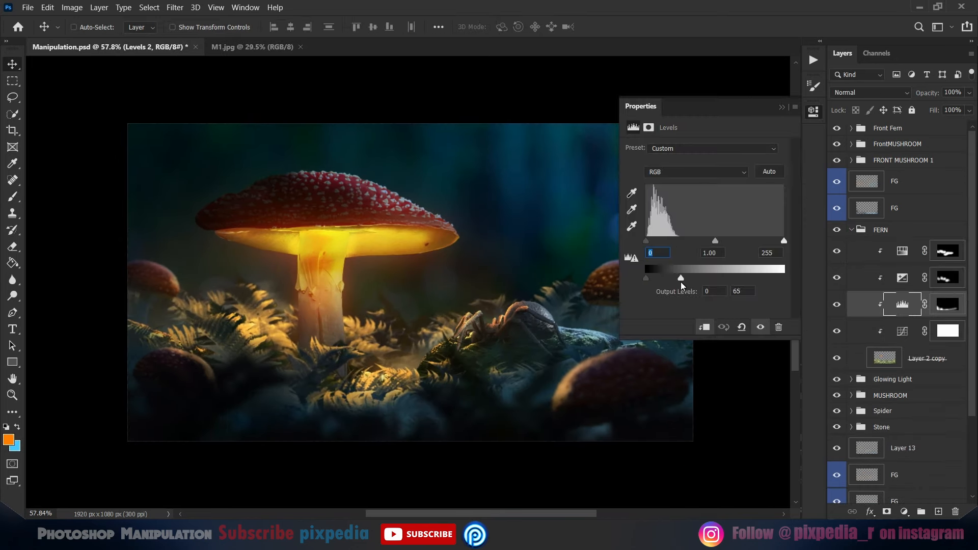
click(782, 108)
click(851, 230)
Add a layer above the FRONT MUSHROOM 1 group and paint light blue haze in the foreground with a 400-pixel brush at 7% flow.
click(891, 159)
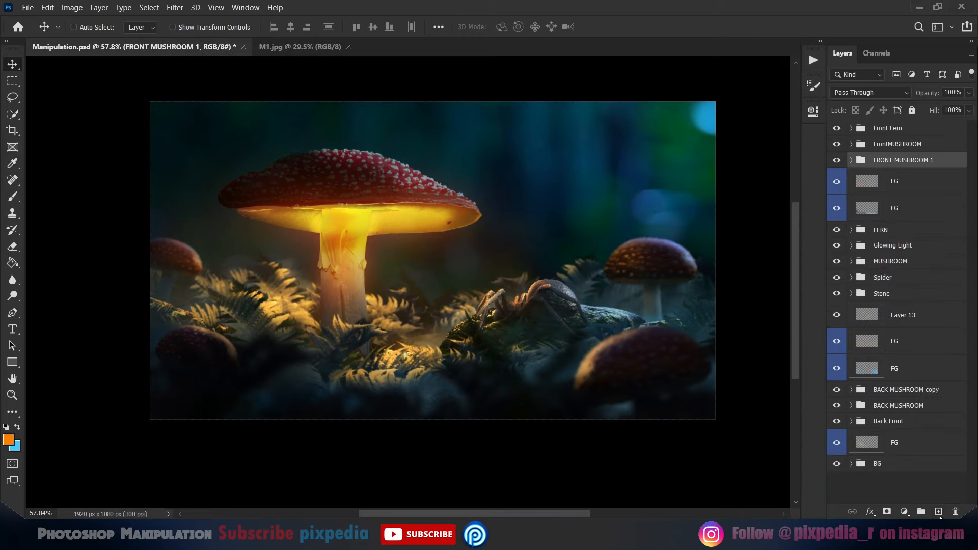
key(ctrl+shift+alt+n)
key(b)
scroll(171, 387, up, 2)
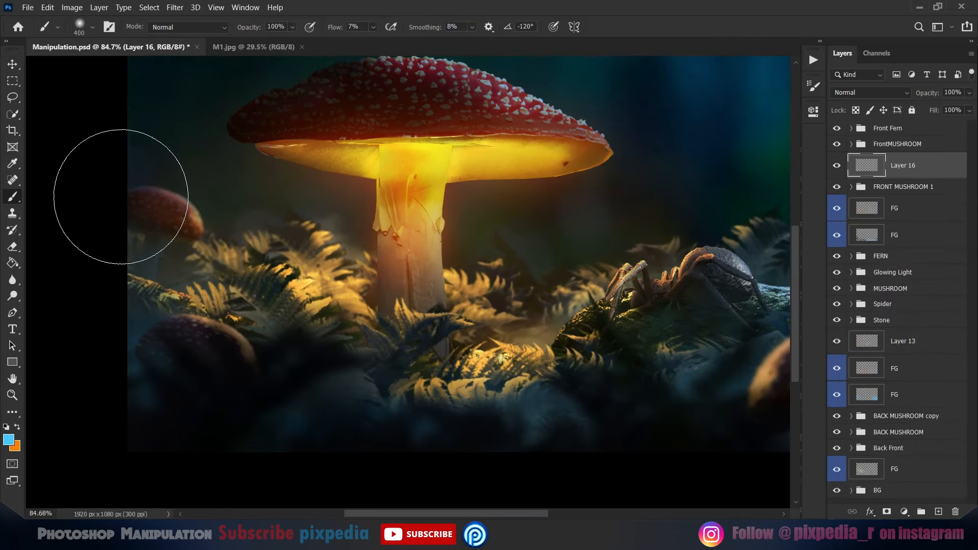
scroll(569, 239, right, 5)
Add a layer above the FrontMUSHROOM group and paint light blue haze around the lower right mushroom.
drag(932, 150, 932, 152)
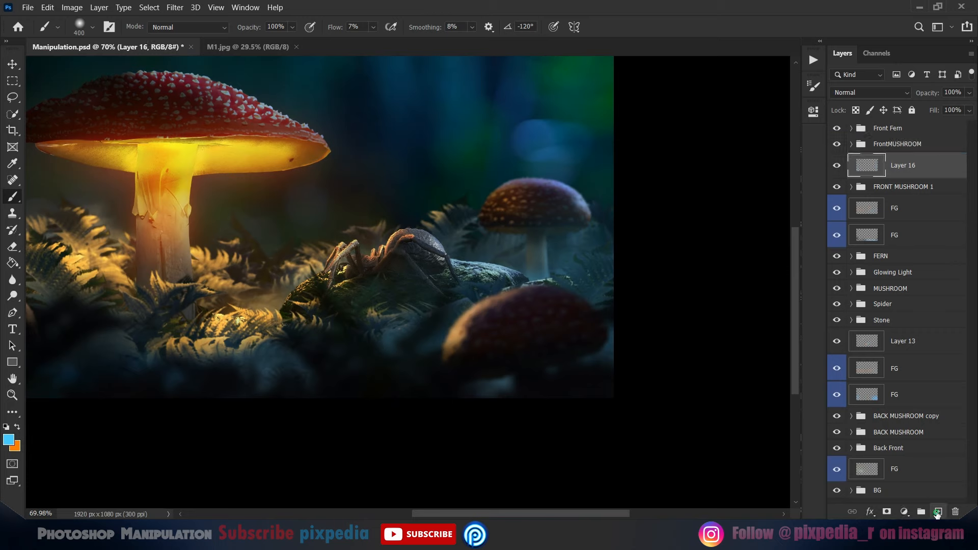
key(ctrl+shift+alt+n)
scroll(586, 362, down, 2)
scroll(432, 372, up, 3)
key(v)
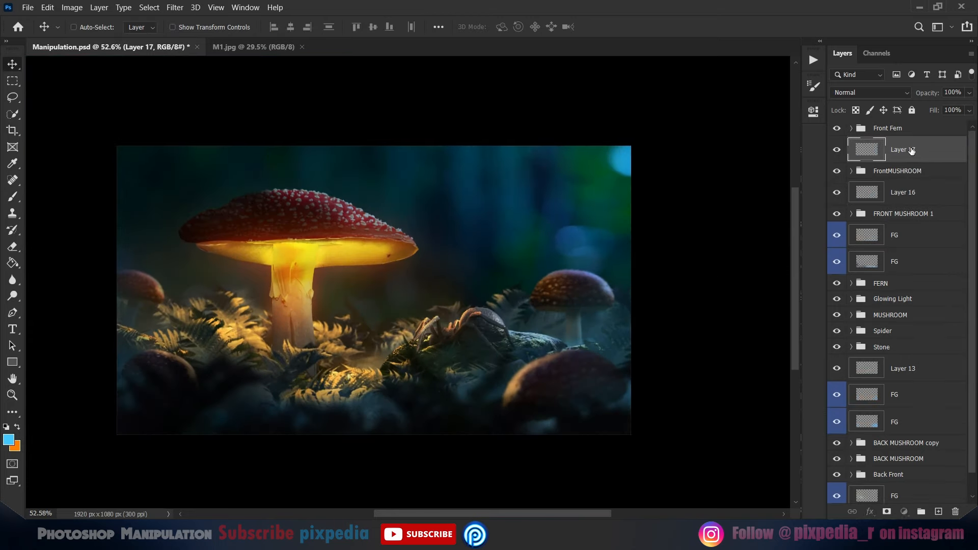
Rename the haze layers Layer 17, Layer 16 and Layer 13 as FG.
double_click(911, 150)
text(FG)
double_click(907, 193)
double_click(902, 370)
text(FG)
scroll(919, 381, down, 1)
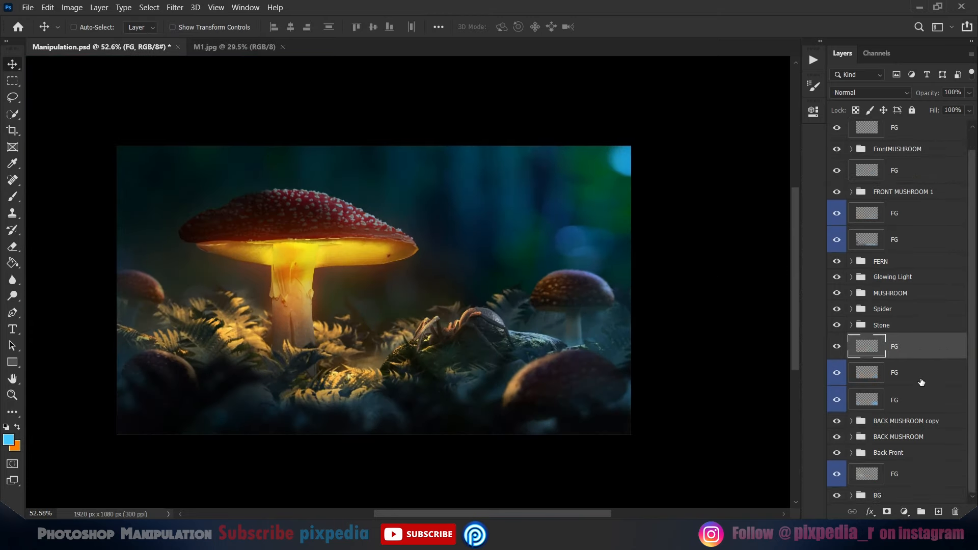
Give the three newly renamed FG layers the blue color label.
scroll(921, 306, up, 1)
ctrl+click(921, 193)
ctrl+click(922, 150)
right_click(921, 150)
click(784, 456)
scroll(473, 368, down, 2)
scroll(391, 360, up, 1)
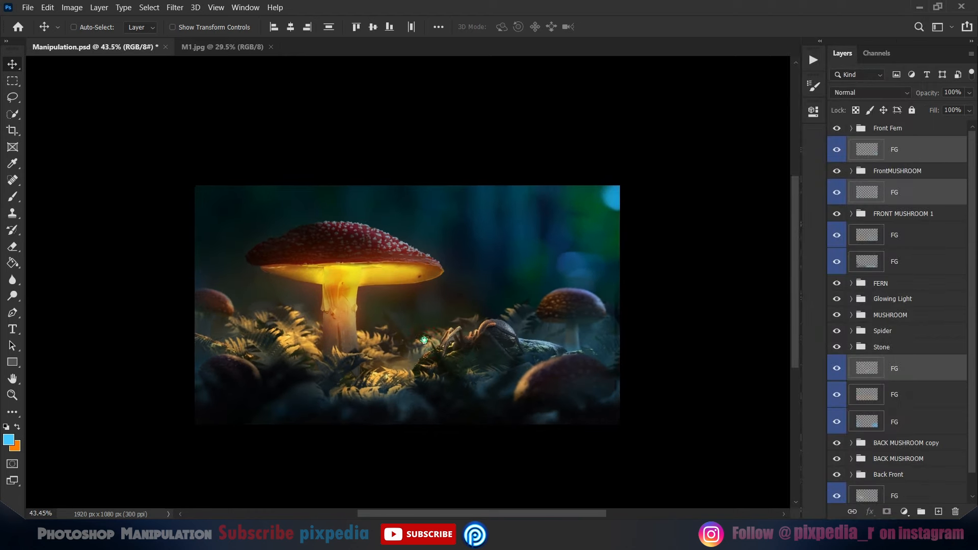
Examine the composition with the Front Fern group hidden and shown.
key(ctrl+z)
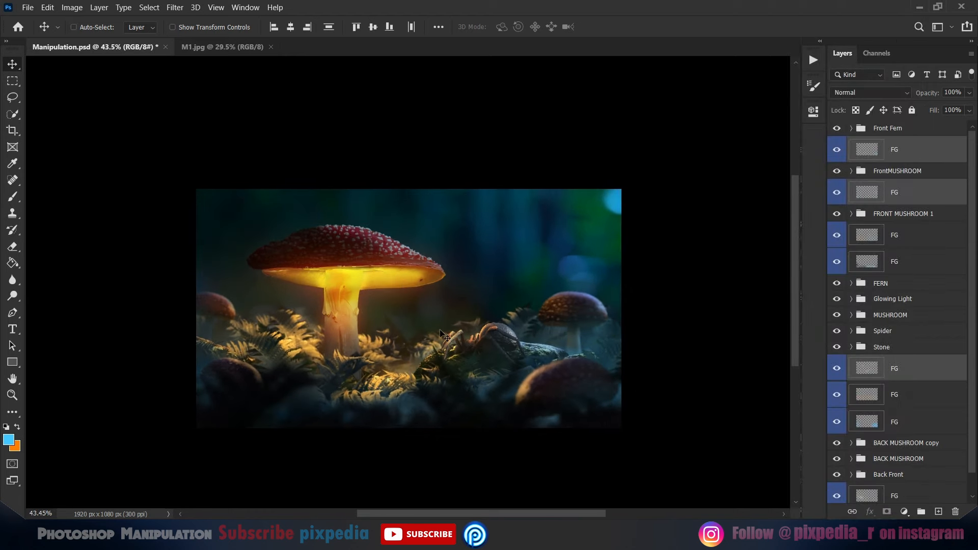
click(918, 233)
scroll(463, 338, down, 3)
scroll(462, 339, up, 4)
drag(459, 339, 415, 350)
click(868, 131)
click(837, 128)
click(837, 129)
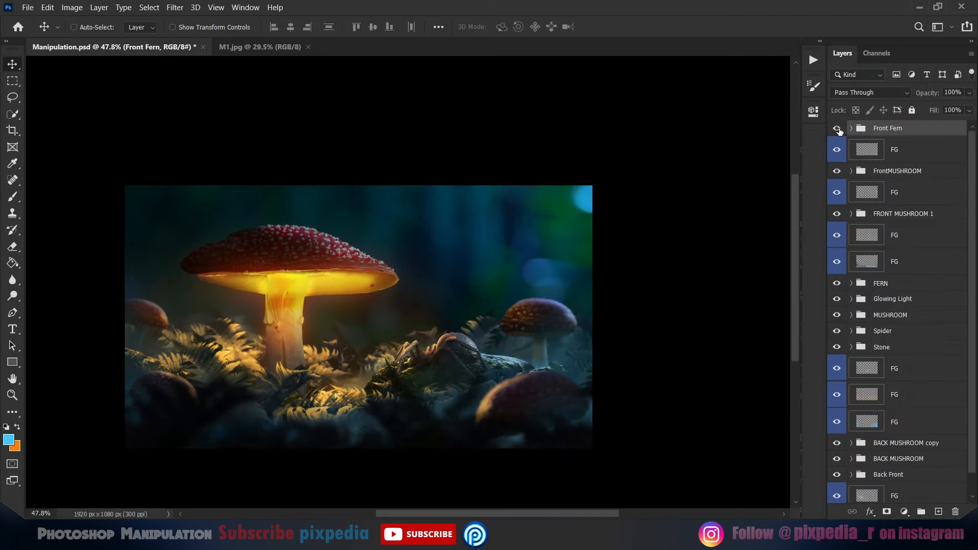
Rename the Back Front group as Back Fern, duplicate it and move the duplicated ferns slightly upward.
scroll(838, 131, down, 1)
double_click(908, 452)
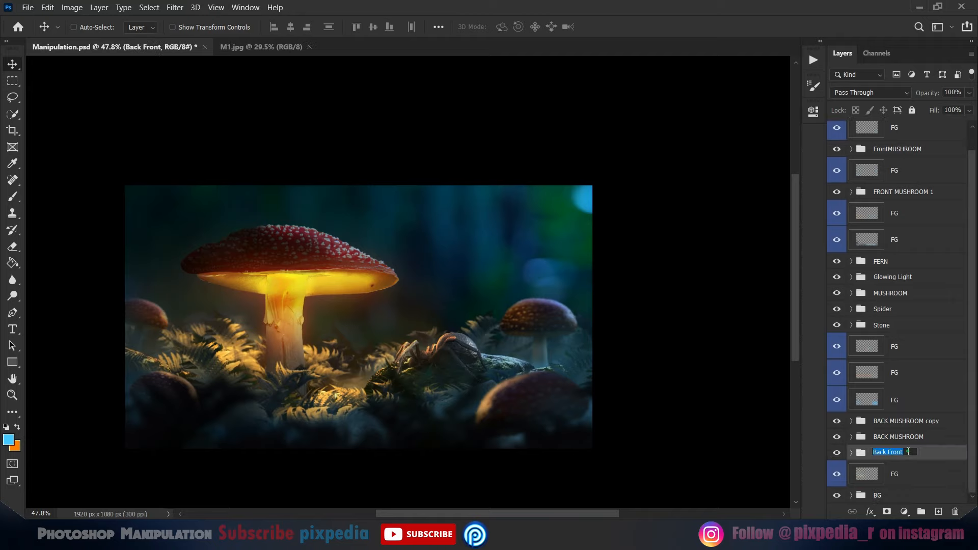
key(ctrl+j)
key(ctrl+t)
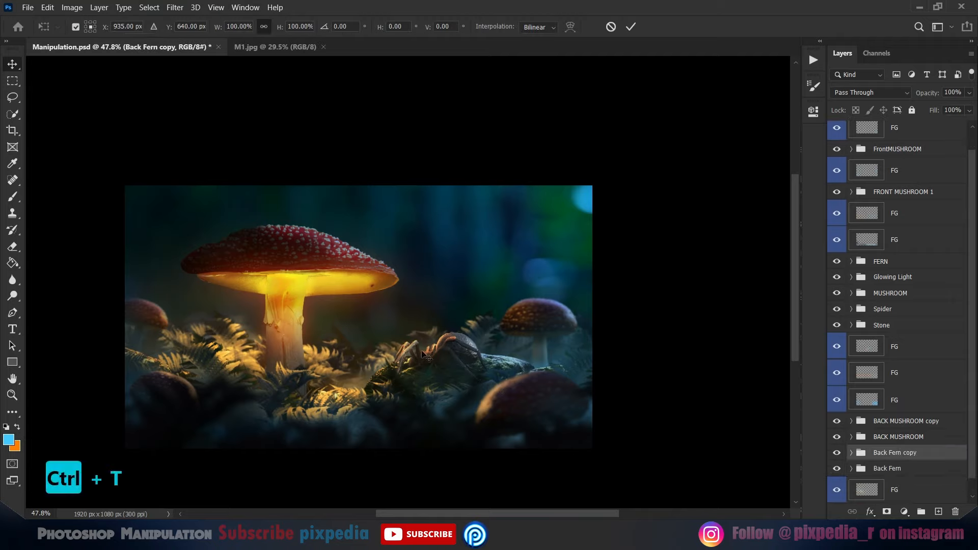
scroll(421, 352, down, 3)
drag(383, 293, 383, 272)
click(632, 27)
Place the Back Fern copy group below Back Fern and delete its Exposure layer and the adjustment layer above it.
drag(885, 452, 878, 496)
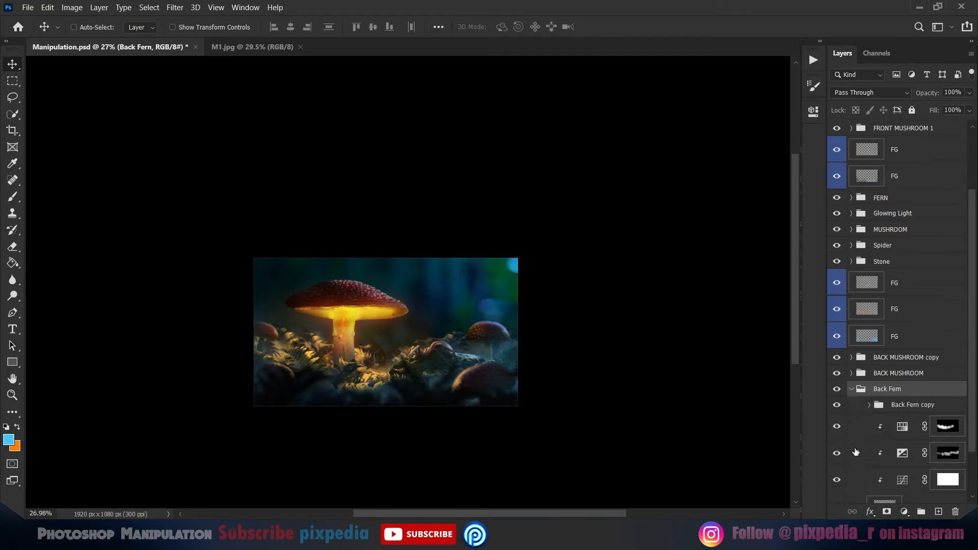
key(Delete)
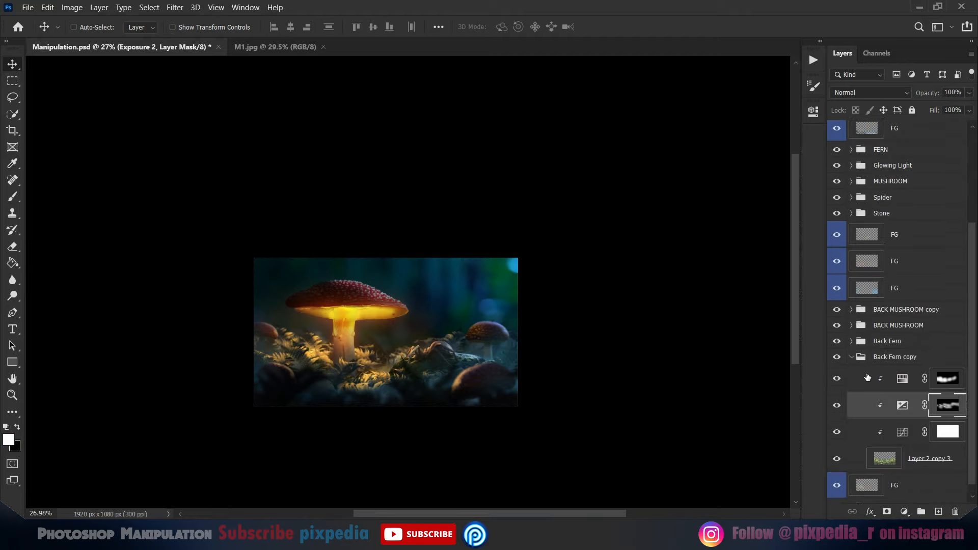
key(Delete)
Edit the Curves adjustment in Back Fern copy, lowering the Green channel's highlights and raising the Blue channel's shadows.
double_click(902, 420)
click(717, 167)
click(703, 194)
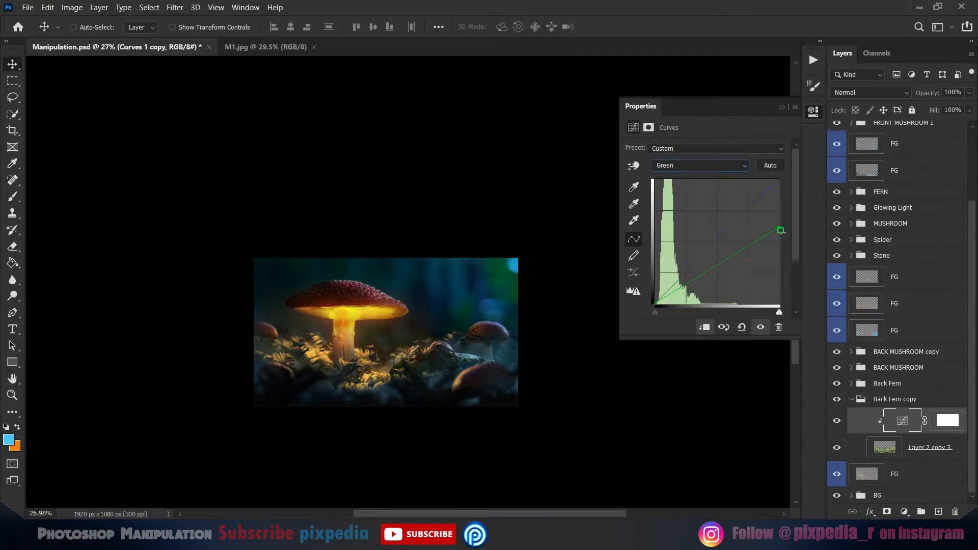
click(691, 186)
key(alt+5)
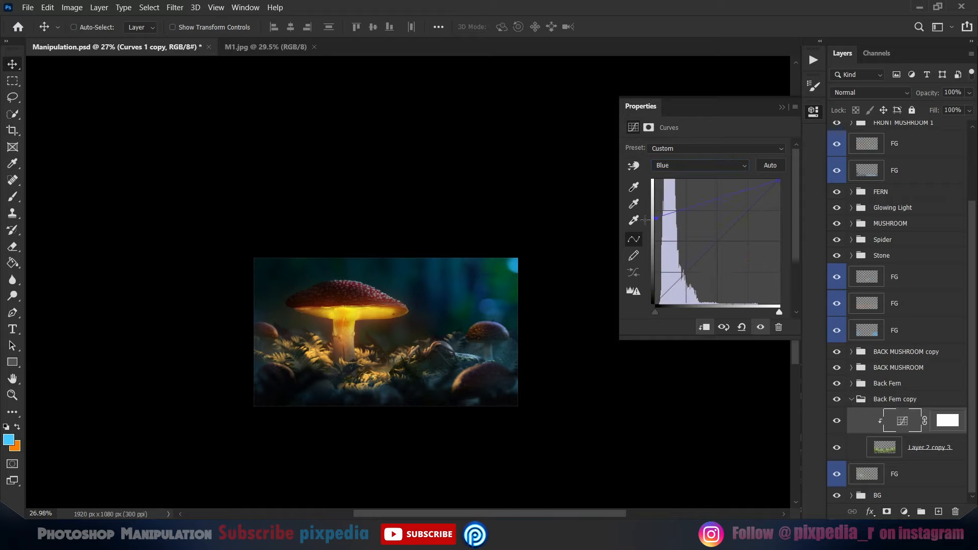
click(783, 112)
click(852, 399)
Add a new Curves adjustment above the existing Curves layer in the BG group, below Layer 2.
click(852, 496)
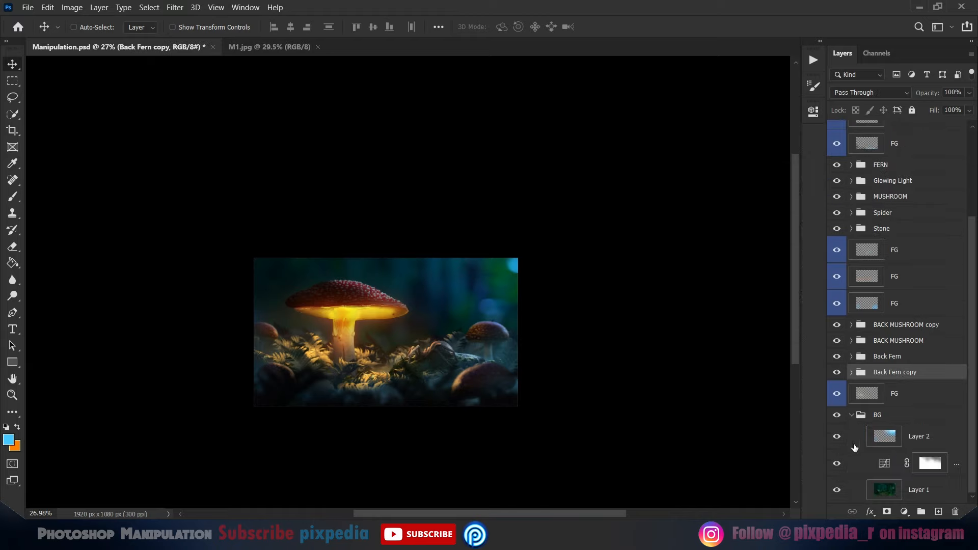
click(836, 437)
click(836, 437)
drag(446, 368, 463, 373)
scroll(464, 373, up, 5)
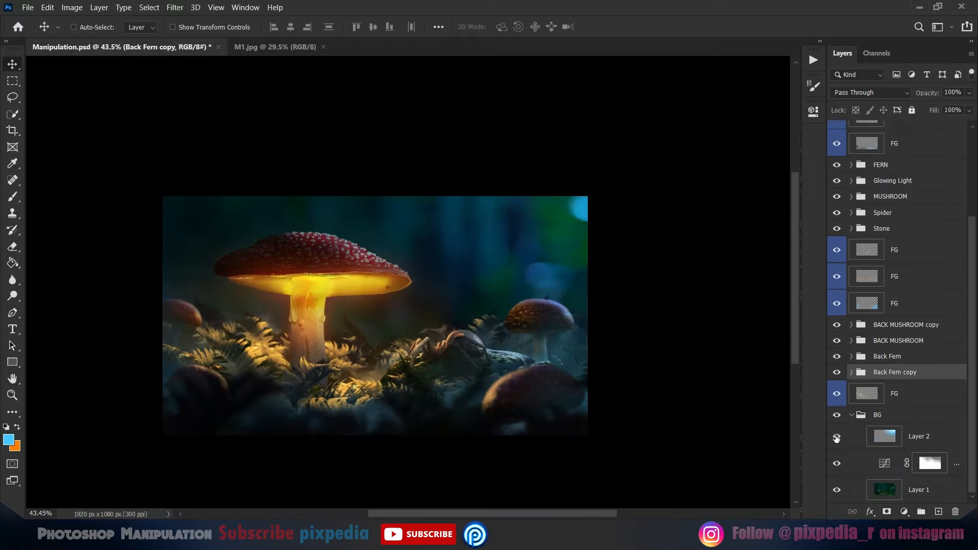
click(889, 463)
click(904, 511)
click(901, 356)
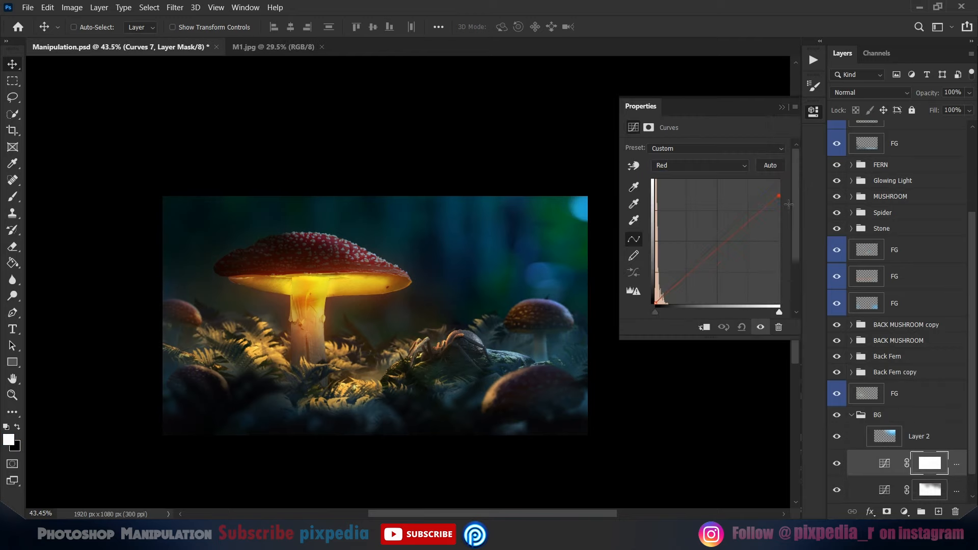
Lower the highlights of the new curve's Red and Green channels and slightly raise the Blue channel's shadows.
key(alt+4)
drag(778, 179, 787, 205)
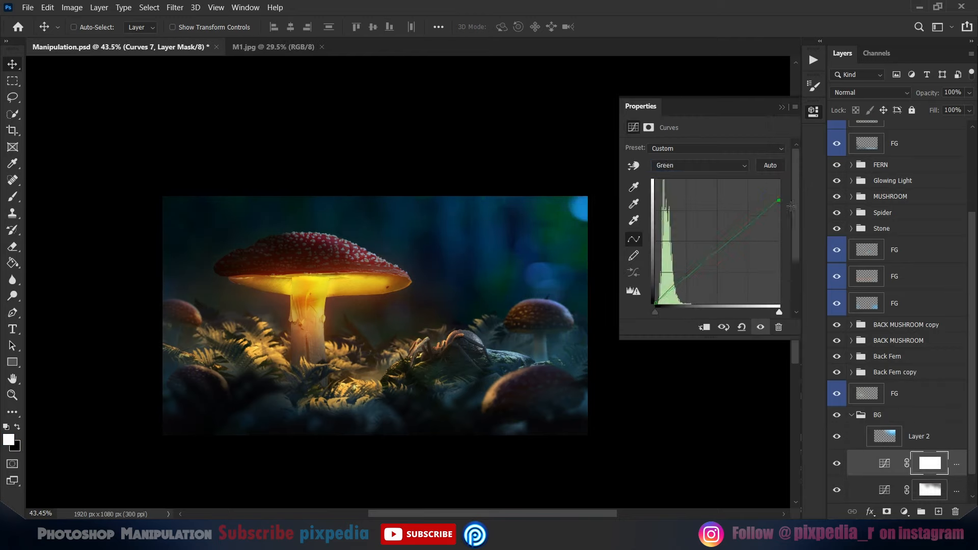
key(alt+5)
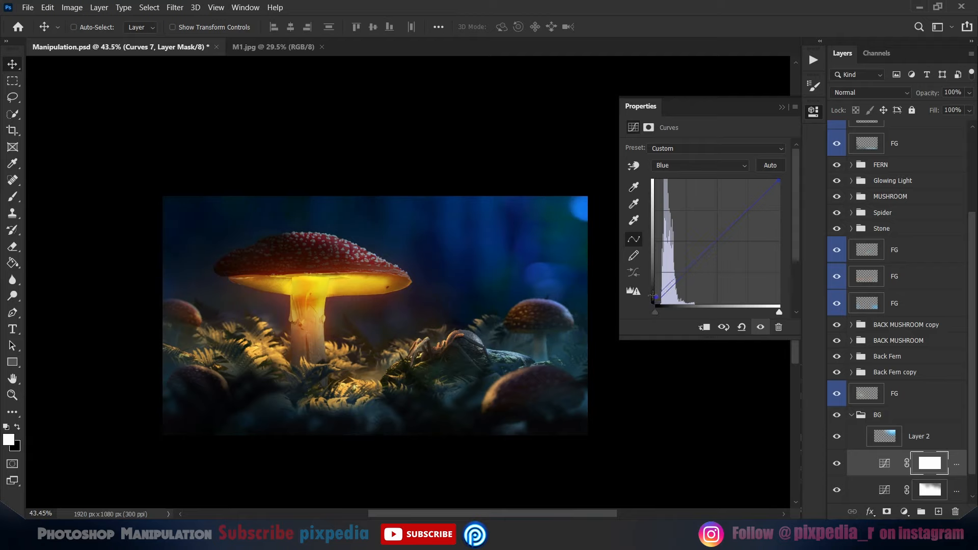
click(782, 107)
Paint black on the new Curves mask to fade the correction in the upper background, and collapse the BG group.
scroll(838, 441, down, 1)
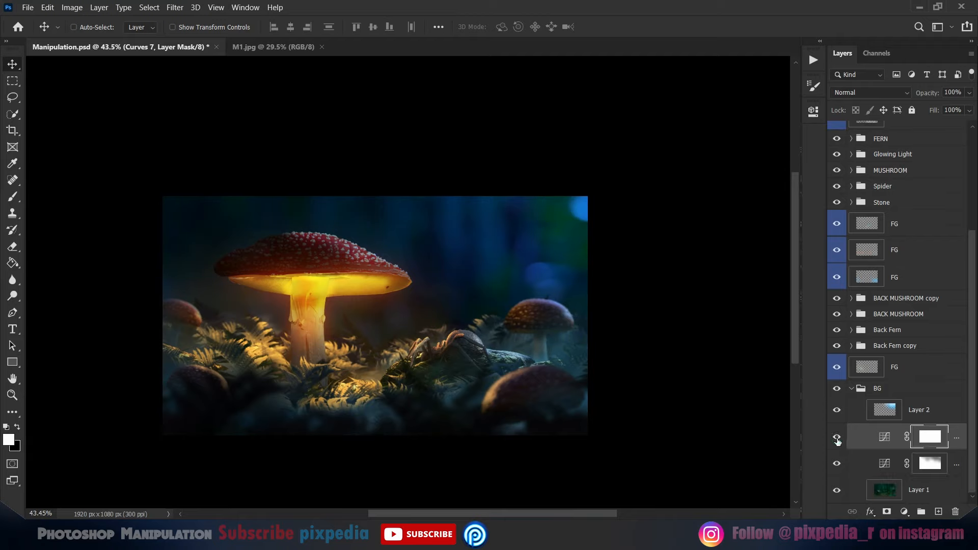
click(14, 198)
key(x)
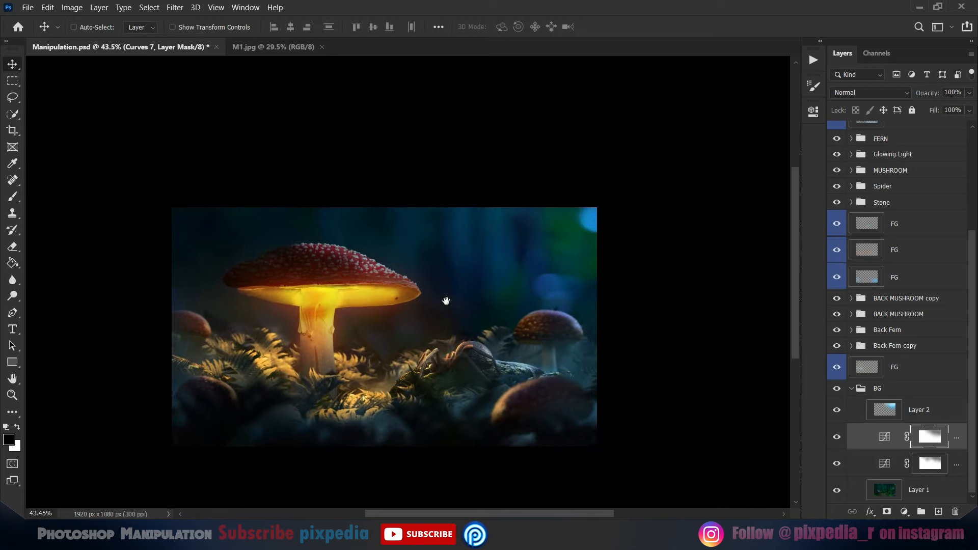
click(851, 388)
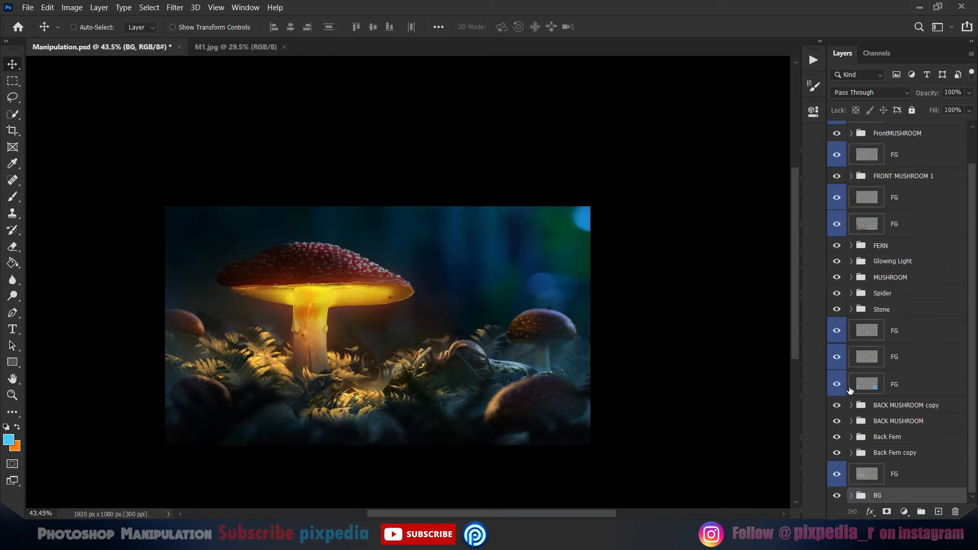
In the MUSHROOM group, add a clipped Exposure adjustment below the Levels layer, raise its exposure and invert its mask to black.
click(851, 277)
click(837, 378)
click(837, 378)
click(838, 352)
click(837, 352)
click(865, 353)
click(905, 512)
click(900, 362)
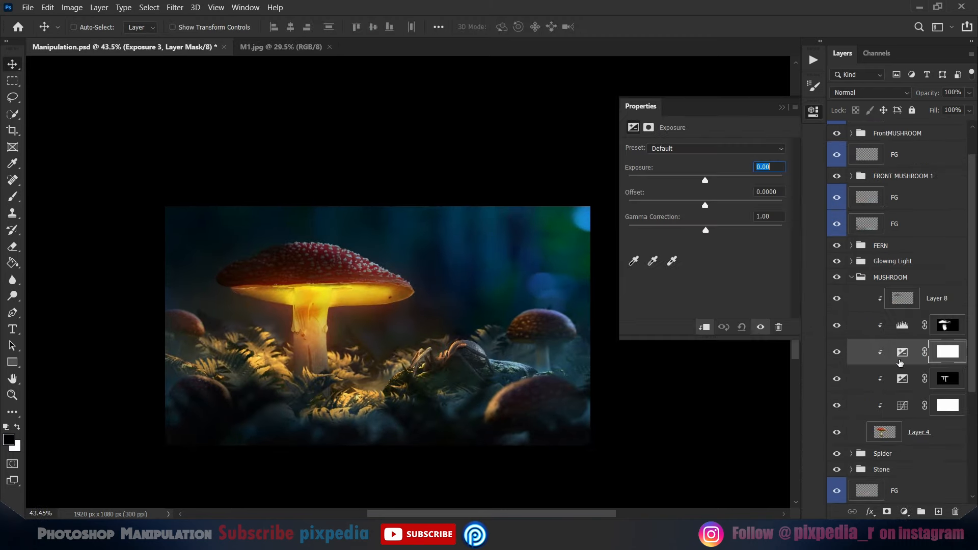
drag(707, 179, 723, 182)
click(782, 107)
key(ctrl+i)
Paint white on the Exposure mask with a small 9 px brush to brighten the main mushroom cap's upper rim.
scroll(352, 255, up, 14)
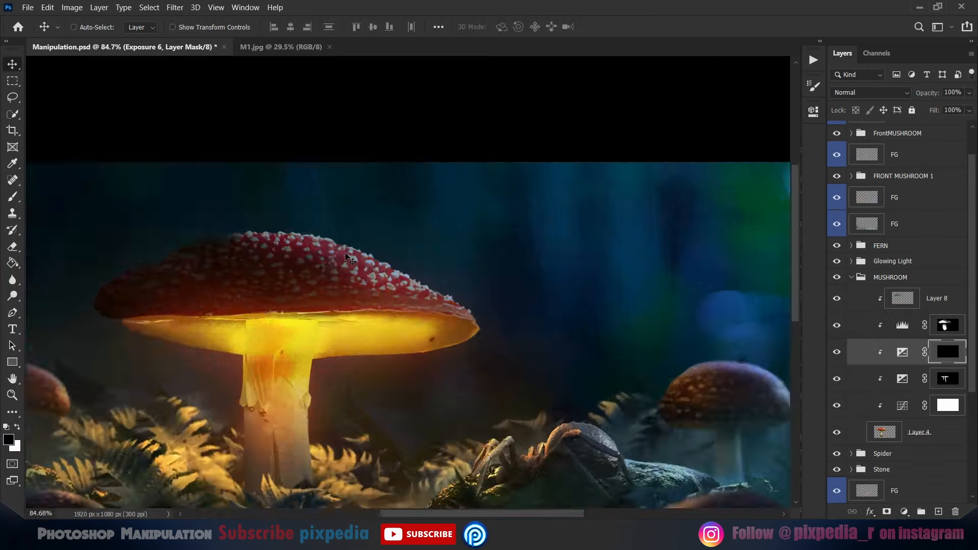
key(b)
key(bracketleft)
key(bracketleft)
key(bracketleft)
key(bracketleft)
key(bracketleft)
key(bracketleft)
key(bracketleft)
key(bracketleft)
key(bracketleft)
key(bracketleft)
key(bracketleft)
key(bracketleft)
key(bracketleft)
key(bracketleft)
key(bracketleft)
key(bracketleft)
key(bracketleft)
scroll(349, 246, up, 6)
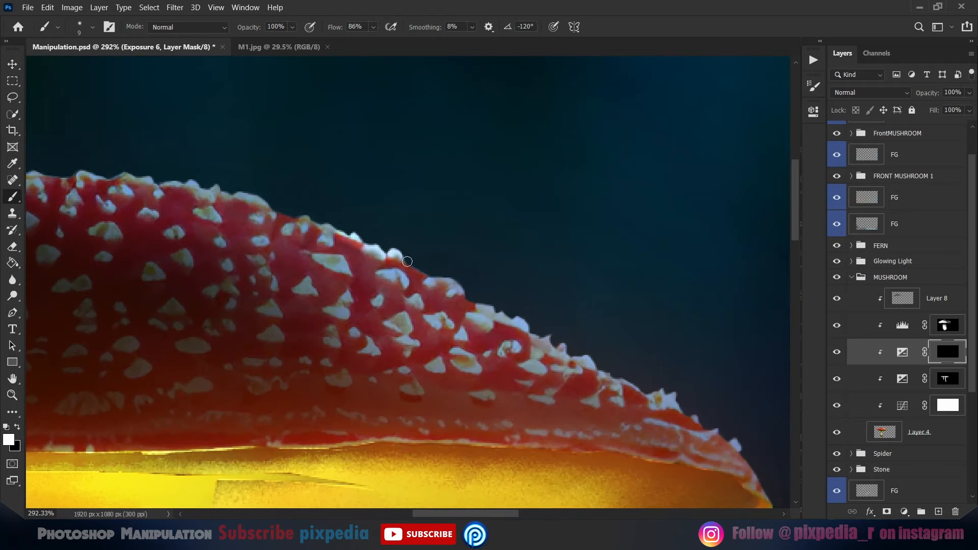
scroll(389, 246, down, 5)
scroll(532, 246, right, 4)
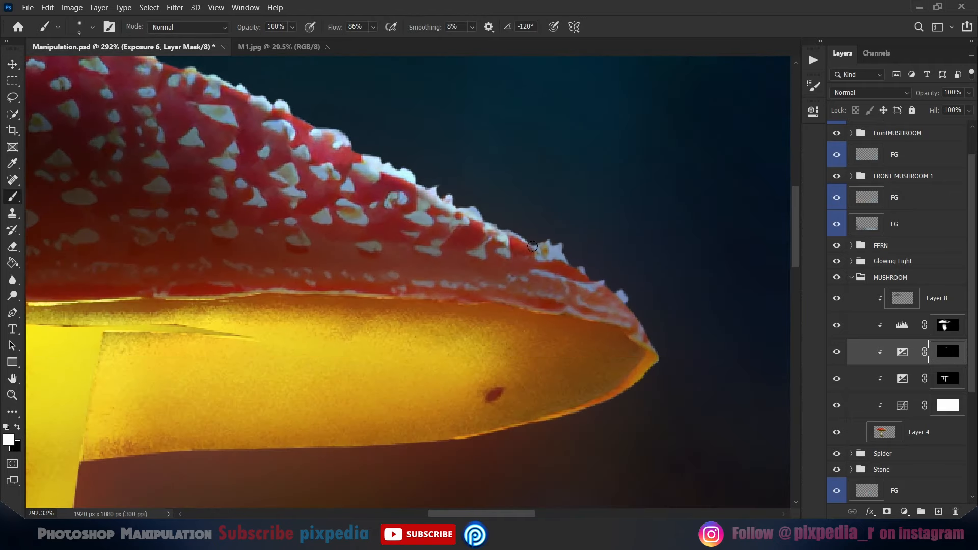
drag(346, 153, 627, 321)
drag(275, 155, 507, 301)
mouse_move(505, 285)
mouse_down()
mouse_move(341, 210)
mouse_move(71, 169)
mouse_up()
scroll(313, 291, down, 20)
scroll(319, 298, up, 4)
key(v)
click(852, 277)
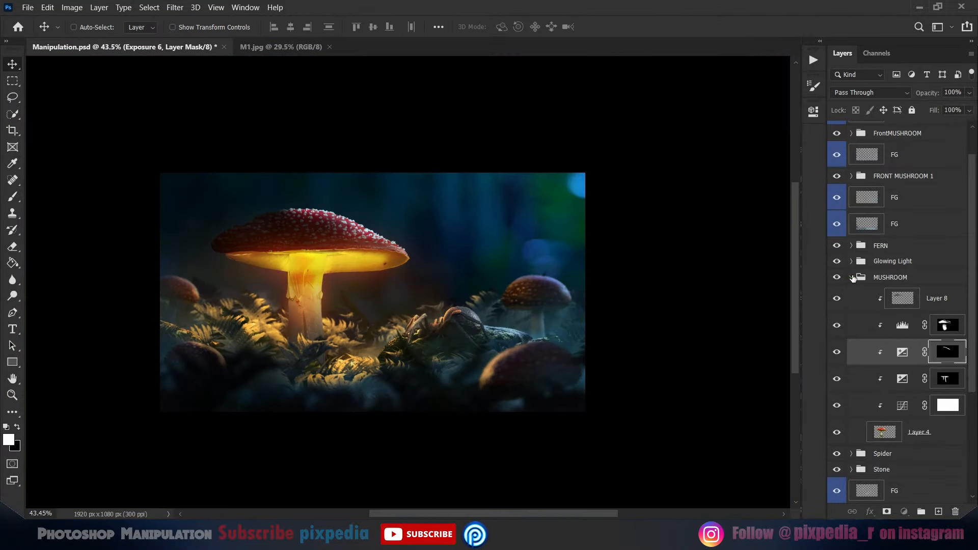
Compare the BG group's light layer hidden and shown, and create a new layer above Layer 2.
click(852, 495)
scroll(851, 496, down, 4)
click(836, 414)
click(836, 415)
click(920, 410)
click(939, 511)
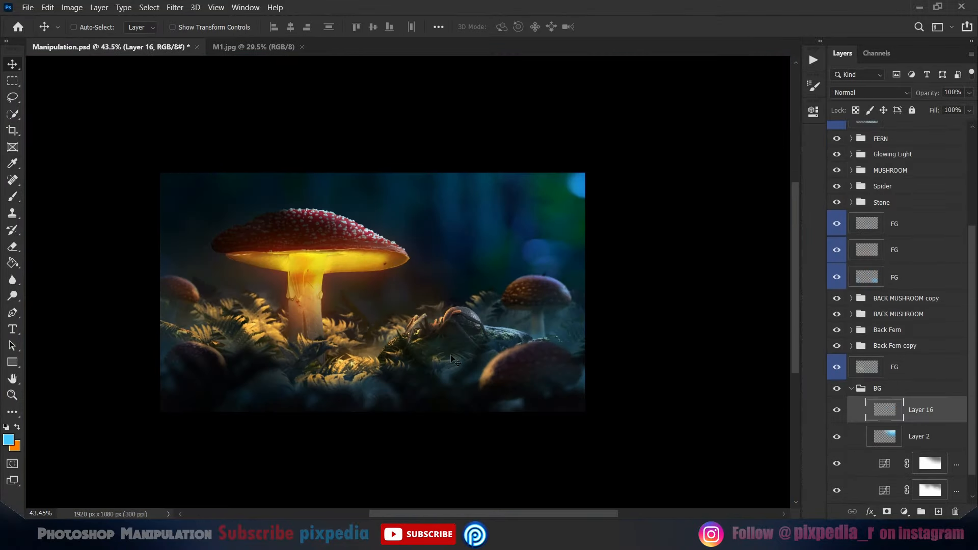
Paint a soft pale blue light with a 400 px brush near the background's upper-right corner on the new layer.
key(b)
click(8, 439)
click(667, 174)
click(917, 164)
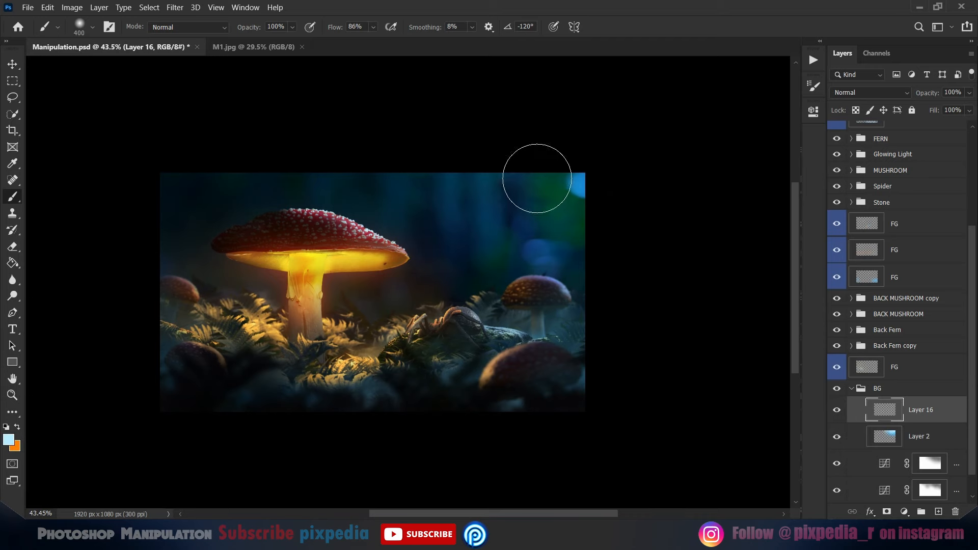
drag(537, 178, 525, 175)
Blend the pale blue light layer in Color Dodge mode at 79% opacity and 43% fill.
key(v)
key(shift+5)
key(shift+5)
click(865, 92)
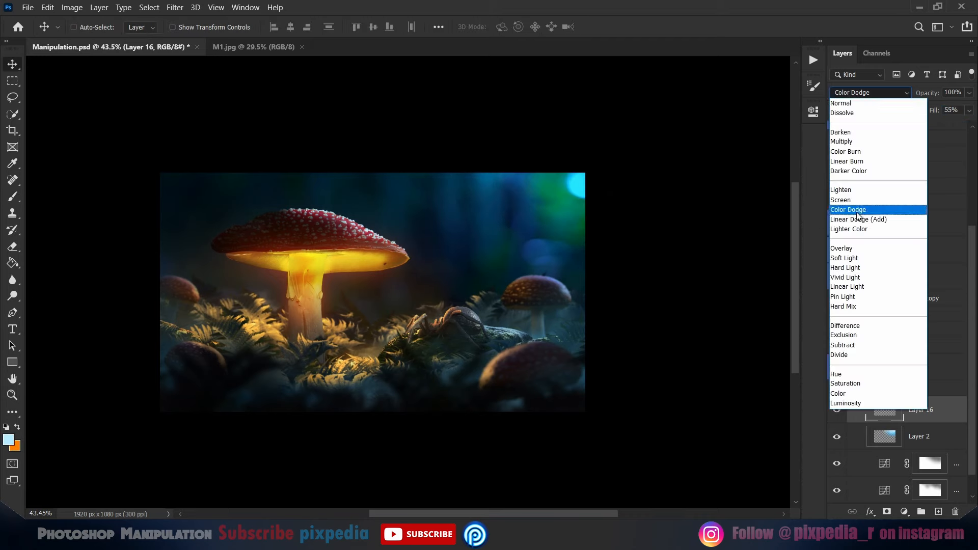
click(857, 212)
scroll(512, 281, down, 1)
mouse_move(931, 94)
mouse_down()
mouse_move(920, 95)
mouse_move(928, 110)
mouse_up()
Enlarge the pale blue light toward the image's lower left with Free Transform, and collapse the BG group.
key(ctrl+t)
drag(451, 276, 182, 332)
click(632, 27)
scroll(465, 285, down, 12)
scroll(464, 285, up, 14)
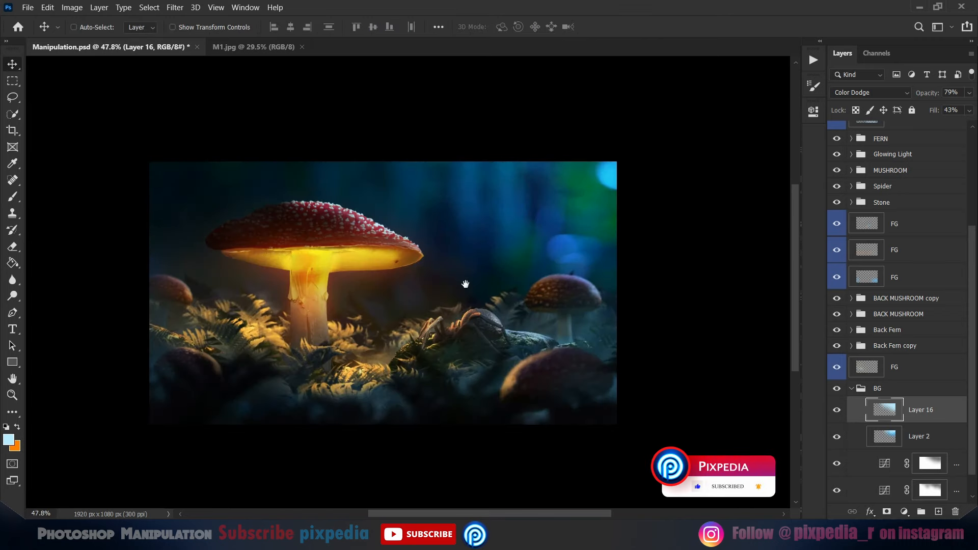
scroll(464, 281, down, 1)
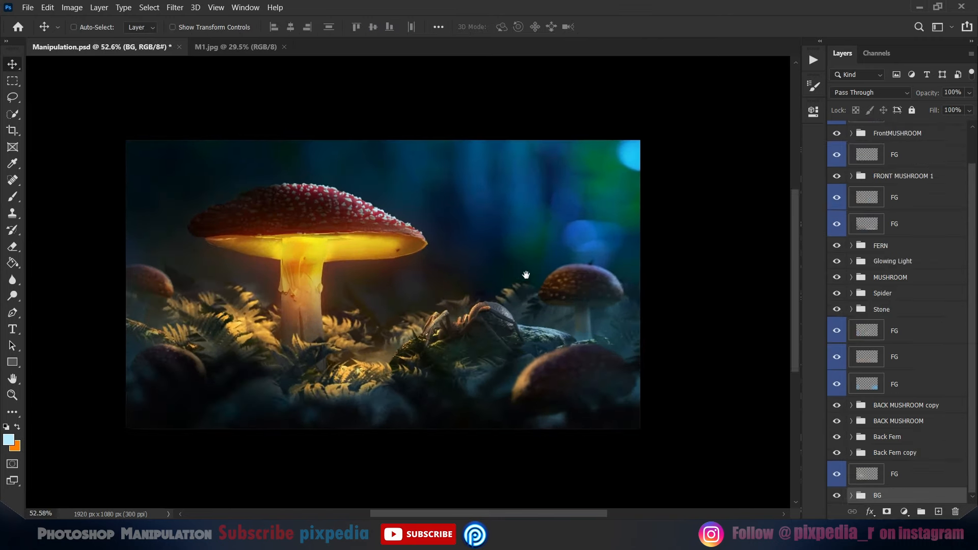
scroll(524, 275, up, 2)
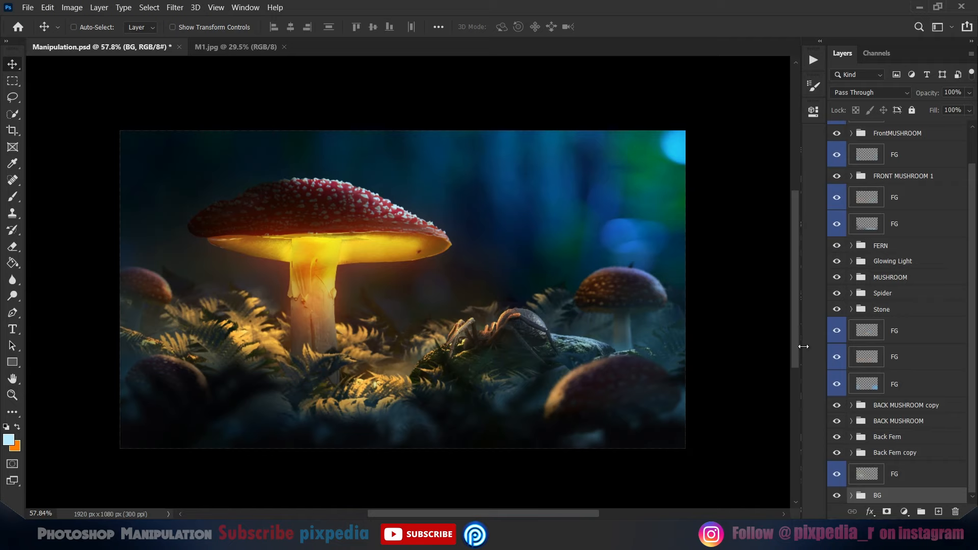
Paint soft pale blue haze behind the ferns on the FG layer directly above the BG group.
click(866, 474)
key(b)
right_click(357, 250)
key(ctrl+z)
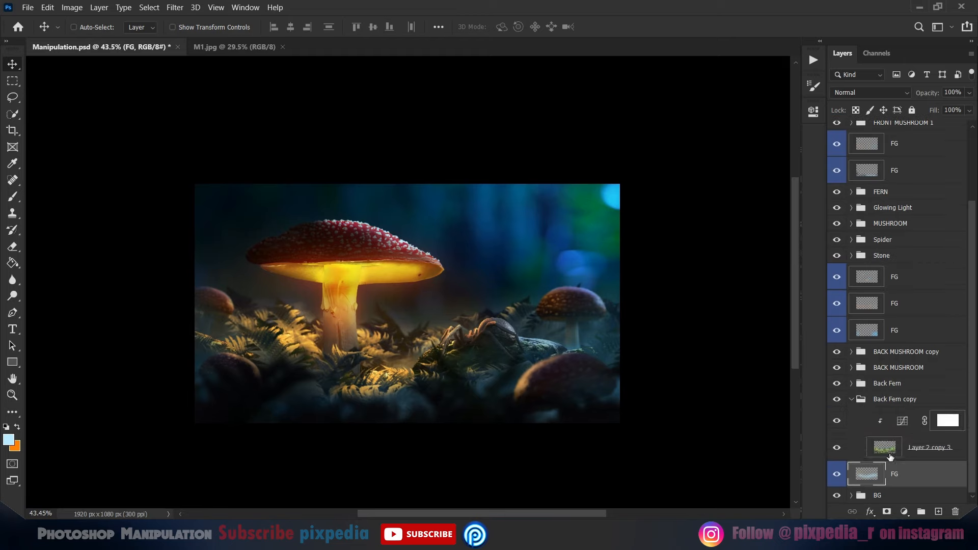
Apply a Gaussian Blur to the fern layer in the Back Fern copy group.
click(174, 7)
mouse_move(193, 144)
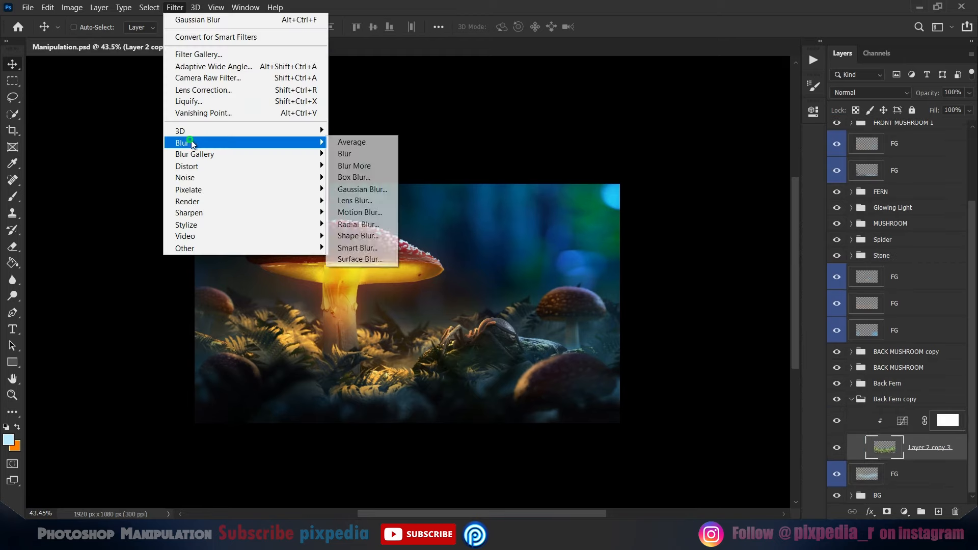
click(362, 189)
drag(615, 313, 656, 308)
key(Return)
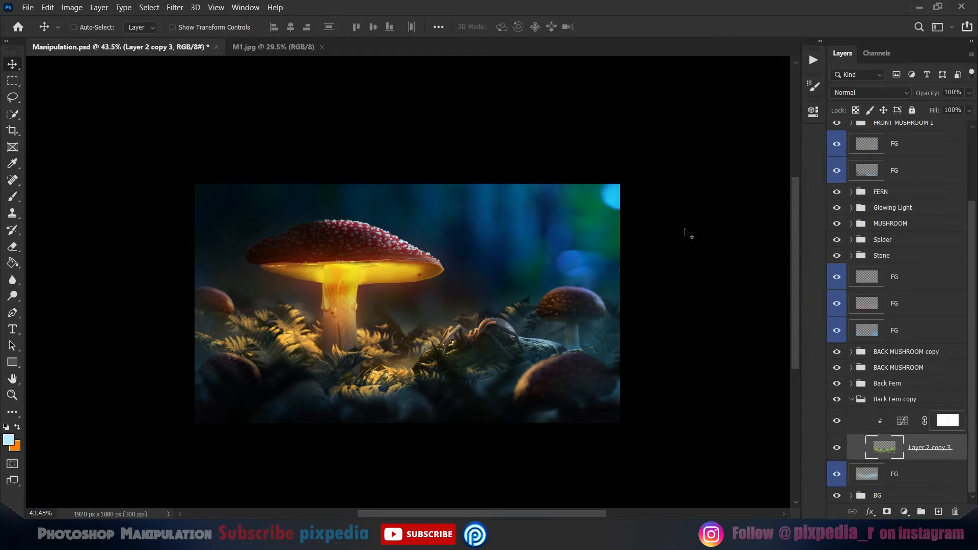
Free Transform the blurred back ferns, shift them slightly to the right and commit the change.
key(ctrl+t)
right_click(427, 330)
click(459, 311)
mouse_move(466, 311)
mouse_down()
mouse_move(497, 300)
mouse_move(472, 311)
mouse_up()
click(631, 27)
scroll(477, 285, down, 7)
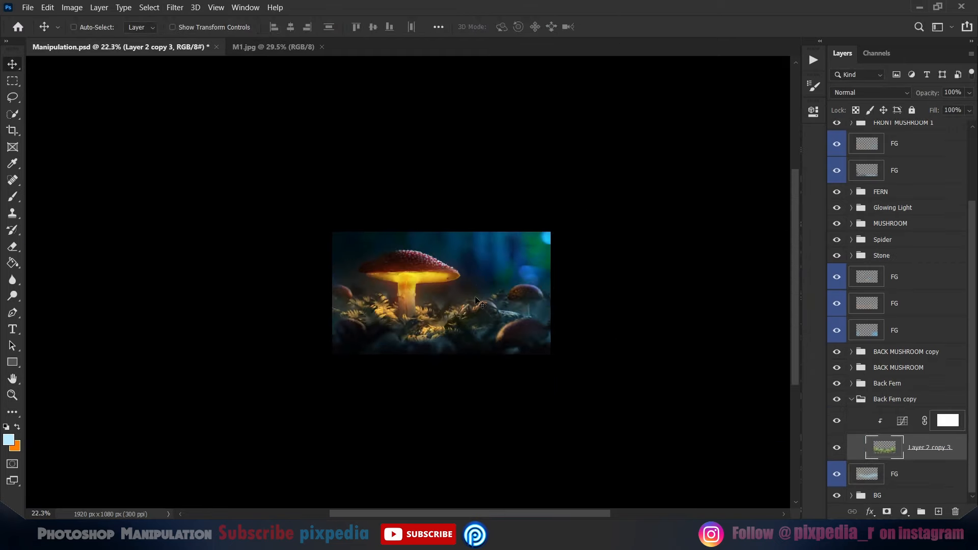
scroll(478, 302, up, 5)
Set Layer 5 in the Glowing Light group to 39% opacity and 48% fill.
click(851, 208)
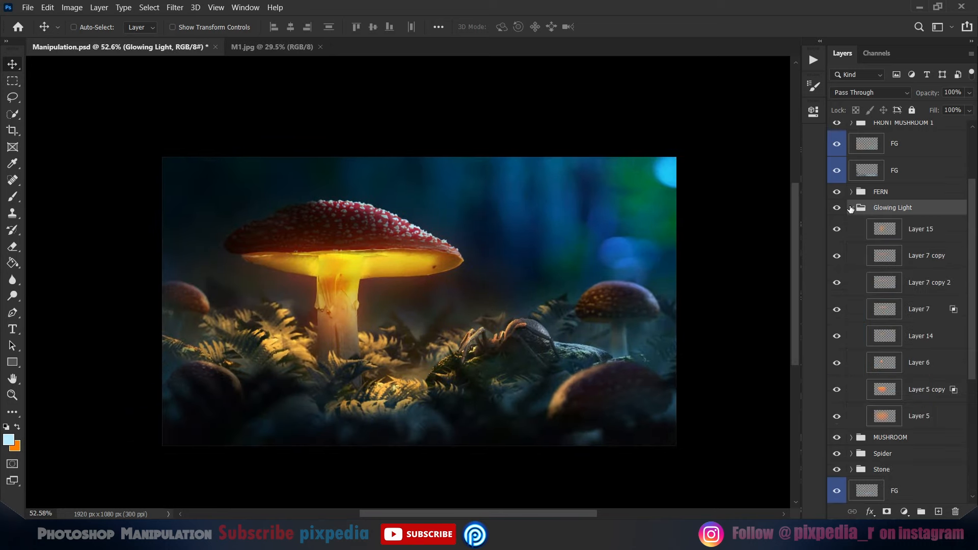
click(836, 417)
click(837, 417)
click(885, 417)
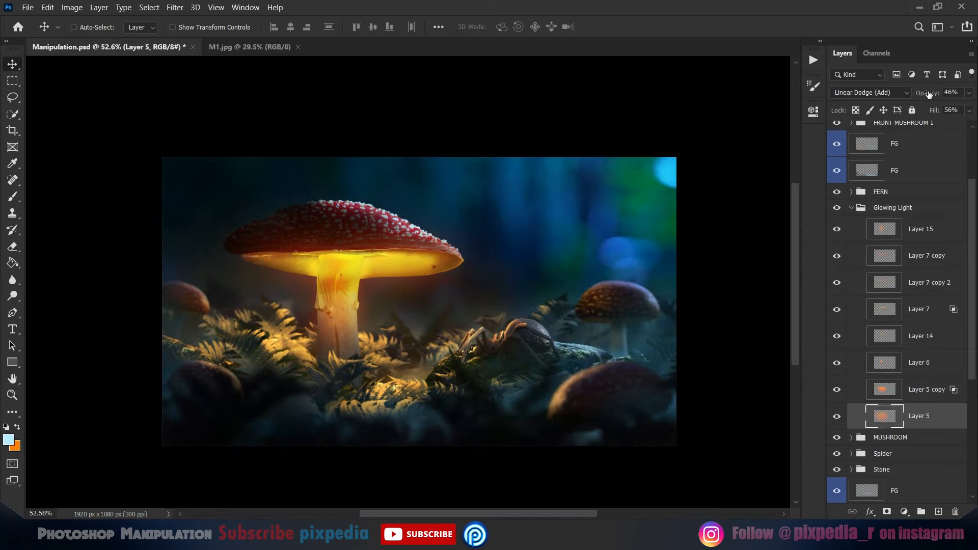
key(Return)
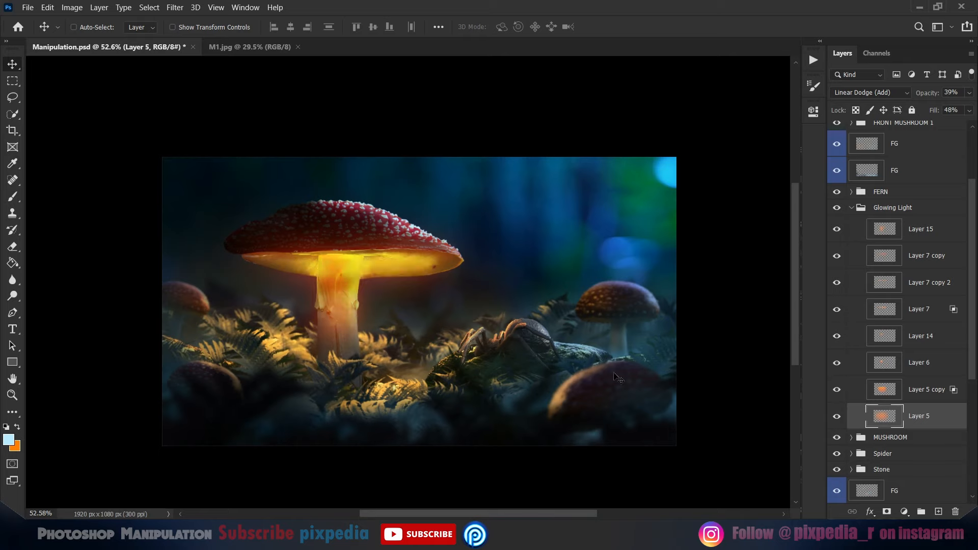
Set Layer 14 in the Glowing Light group to 66% opacity, collapse the group and save the document.
scroll(611, 368, down, 1)
click(869, 341)
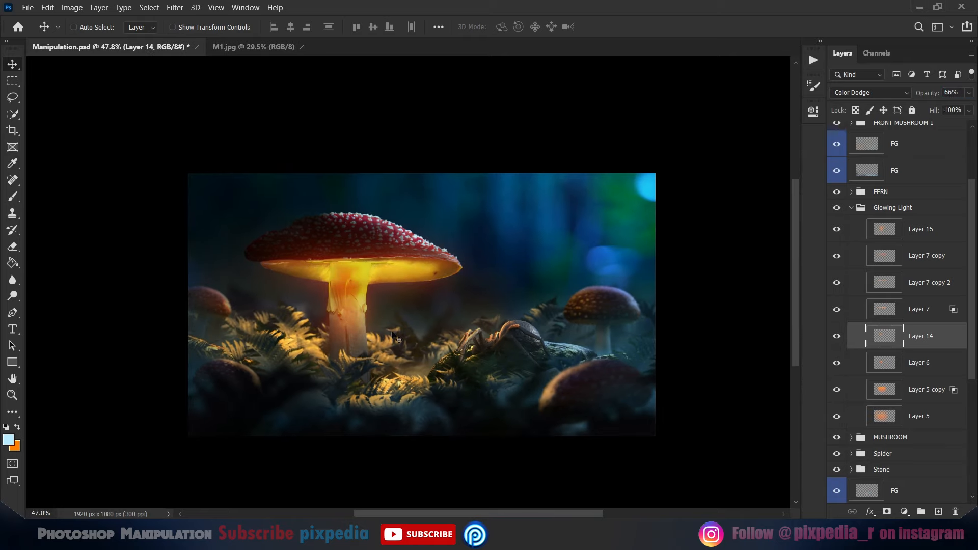
scroll(433, 321, up, 2)
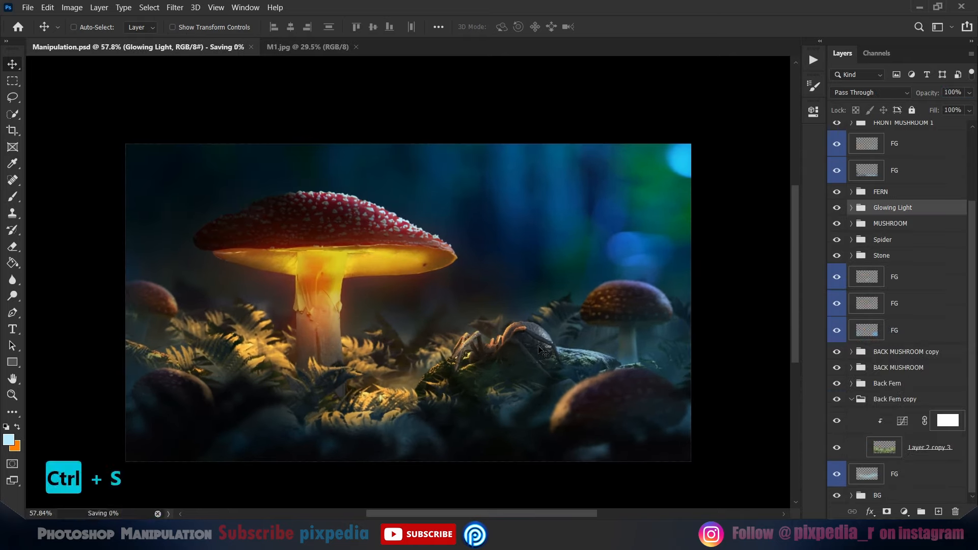
Stamp all visible layers into a new merged layer above the Front Fern group.
scroll(897, 255, up, 5)
click(922, 127)
key(ctrl+shift+alt+e)
scroll(509, 153, right, 1)
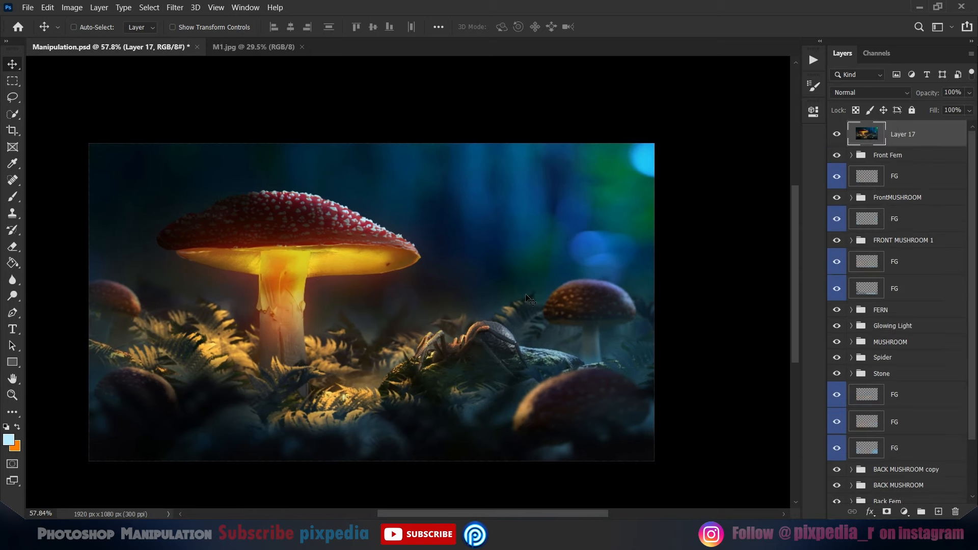
Apply Camera Raw basic adjustments to the merged layer: Temperature -12, Exposure -0.35, Contrast +2, Highlights +11, Shadows +13, and adjust Whites.
click(174, 7)
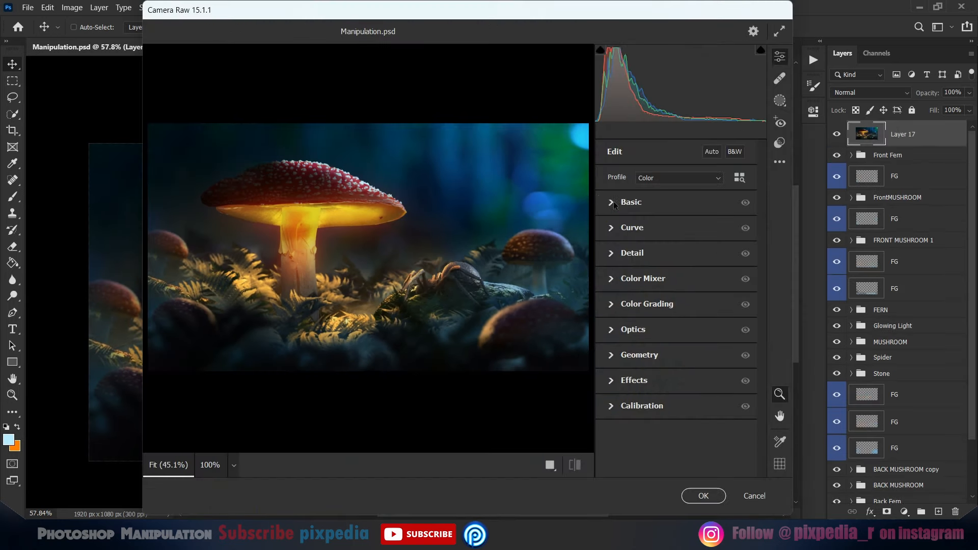
click(614, 203)
drag(677, 202, 668, 202)
drag(676, 253, 670, 254)
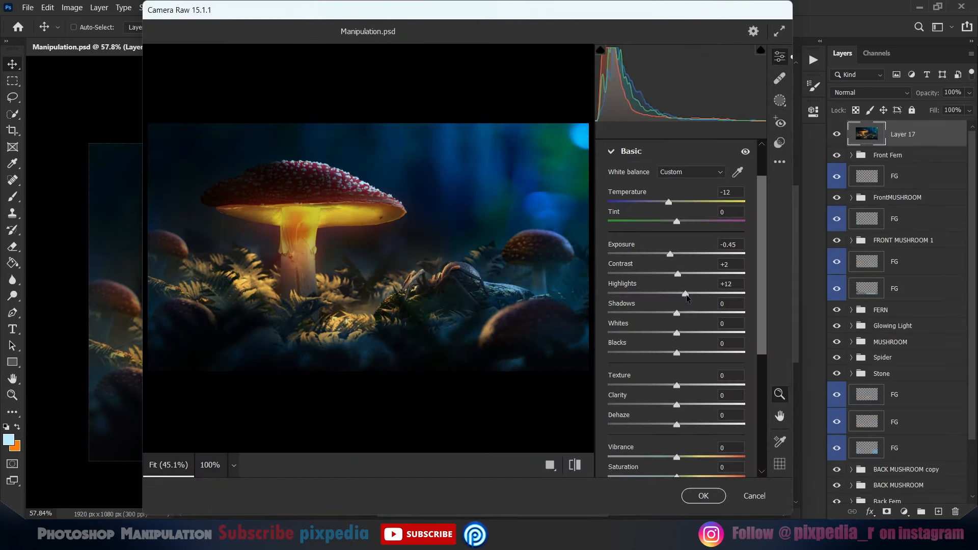
drag(687, 298, 684, 295)
drag(670, 254, 674, 255)
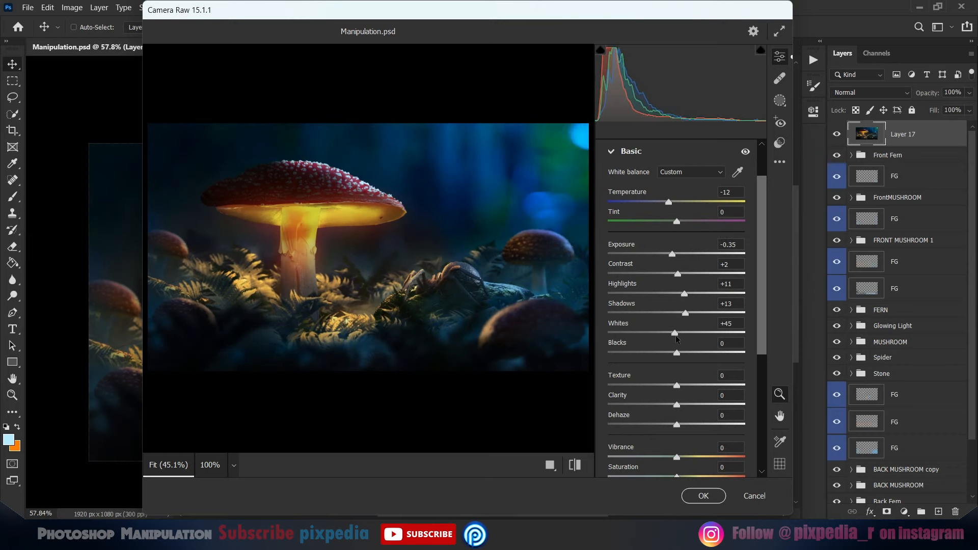
Boost Color Mixer saturation in Camera Raw: Oranges +25, Greens +15, Aquas +7, Blues +5, and raise Yellows.
scroll(677, 336, down, 5)
click(643, 335)
click(638, 242)
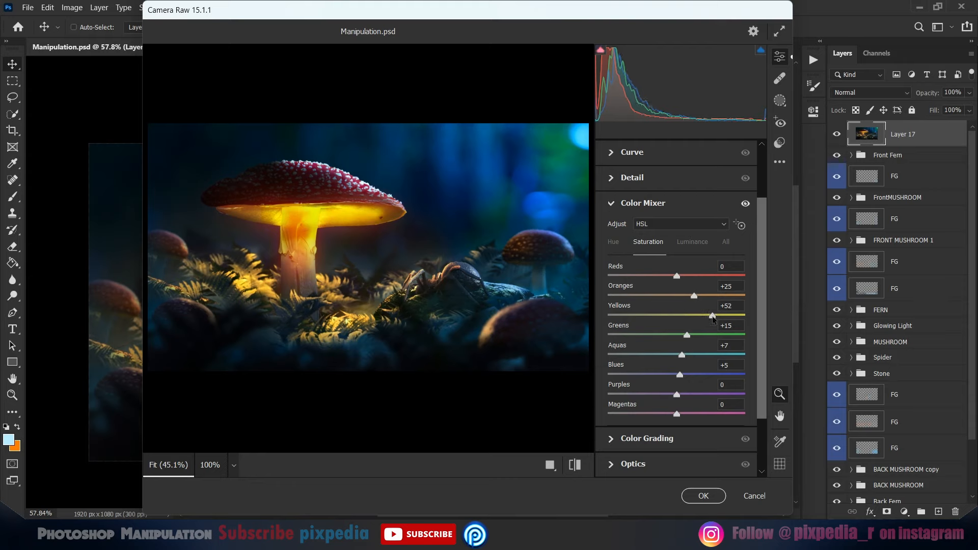
Set the Color Mixer hues to Oranges -6 and Yellows -41, and saturations to Reds -4, Yellows +31 and Magentas +24.
click(613, 241)
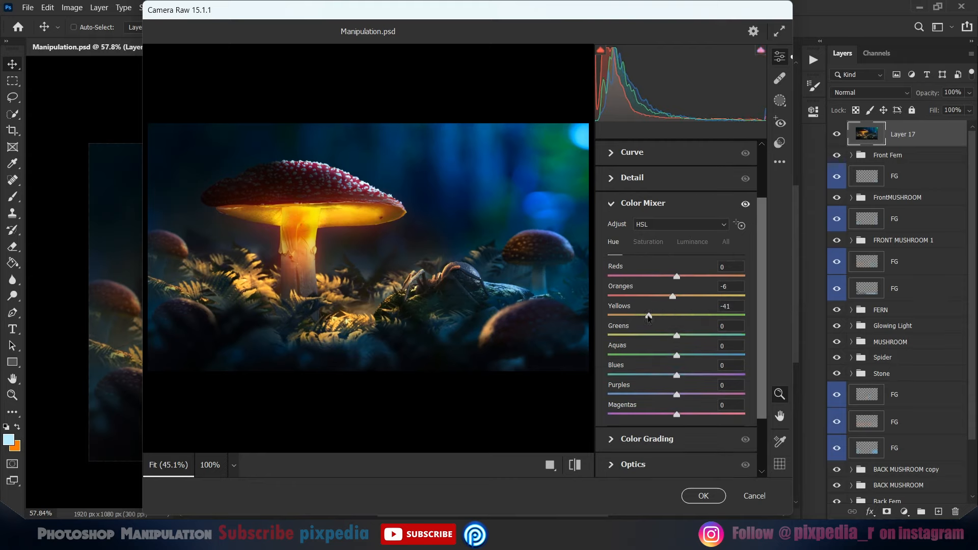
drag(677, 376, 676, 381)
click(648, 243)
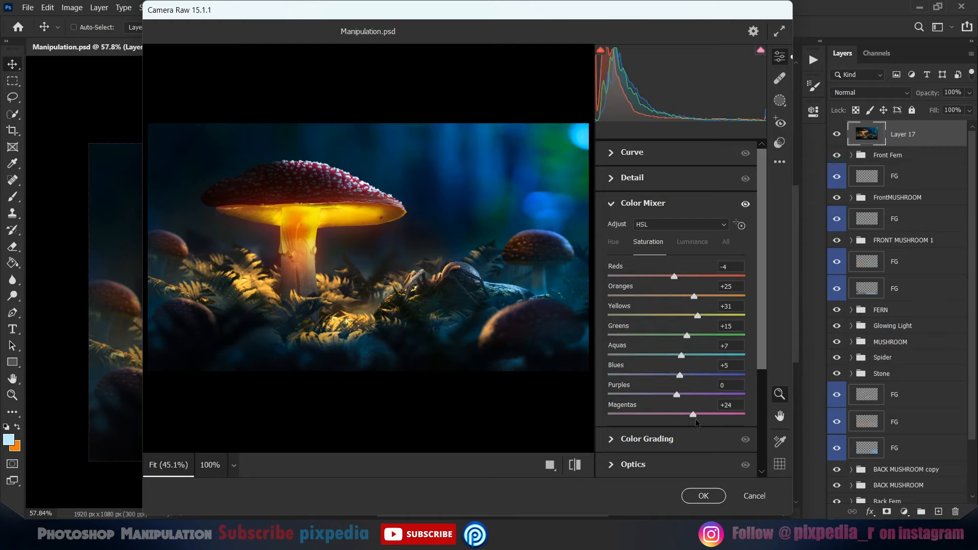
Add a Camera Raw vignette of -20 with Highlight Priority style, Midpoint 42 and Roundness +35, and adjust its Feather.
scroll(685, 376, down, 3)
click(635, 437)
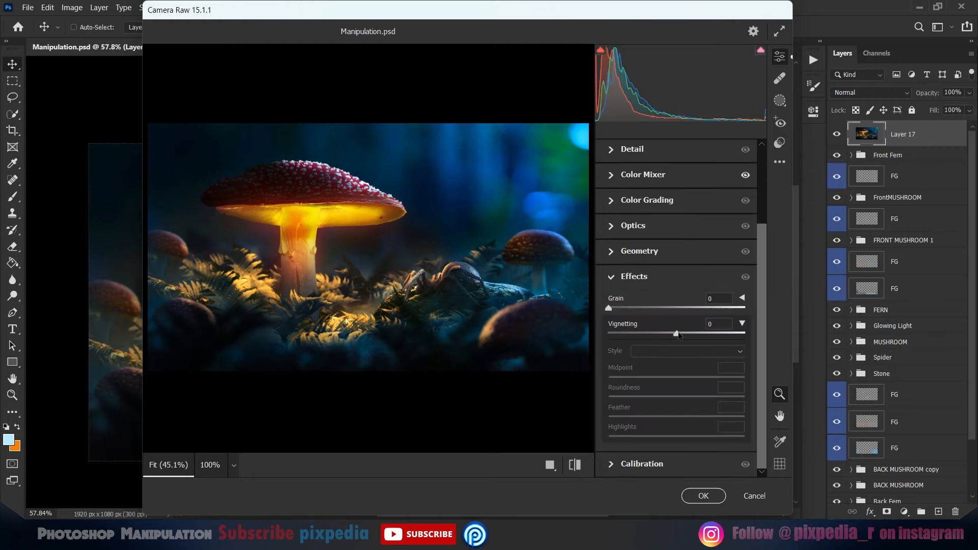
drag(678, 334, 657, 335)
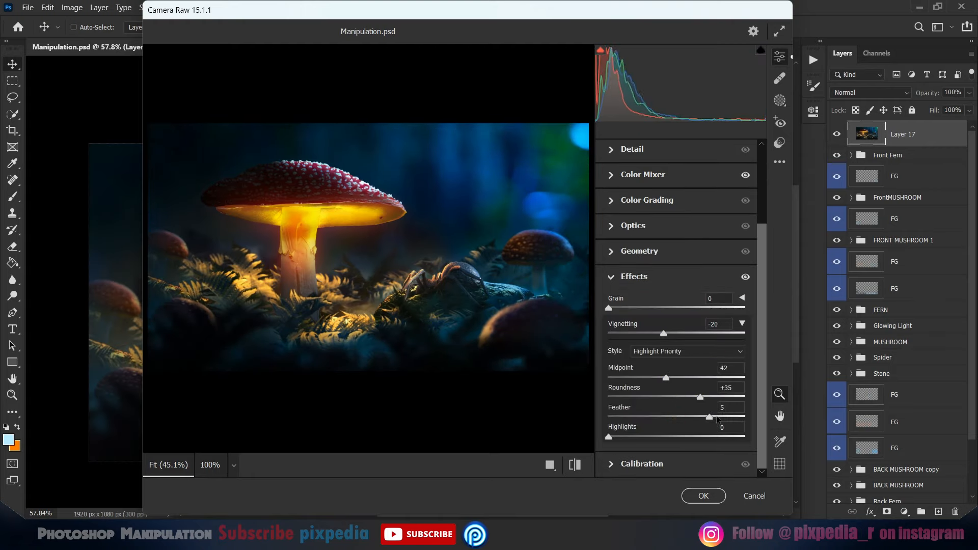
Raise the Blue Primary saturation in the Camera Raw calibration to +13.
click(642, 463)
drag(677, 465, 688, 467)
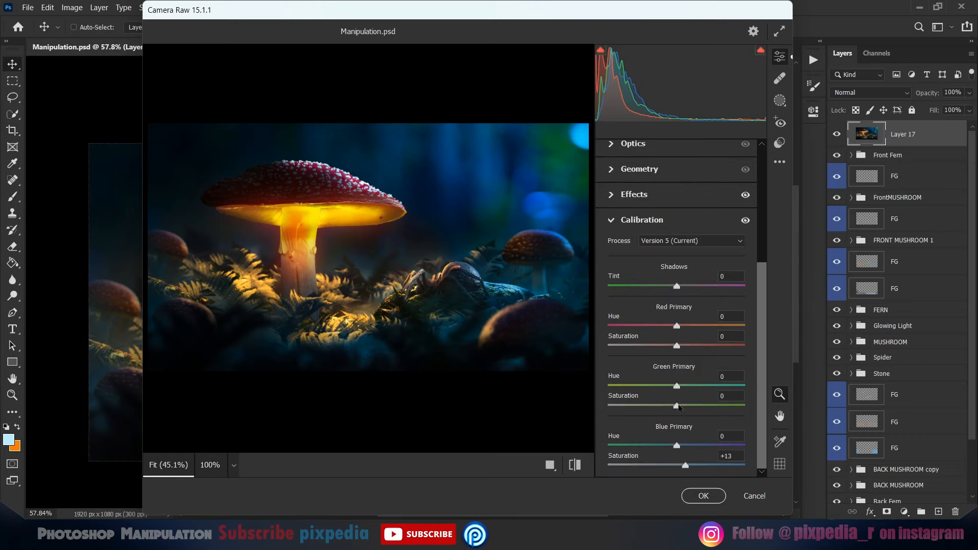
click(620, 221)
Set Camera Raw Sharpening to 62, Noise Reduction to 5 and Color Noise Reduction to 3, and apply the filter.
click(631, 252)
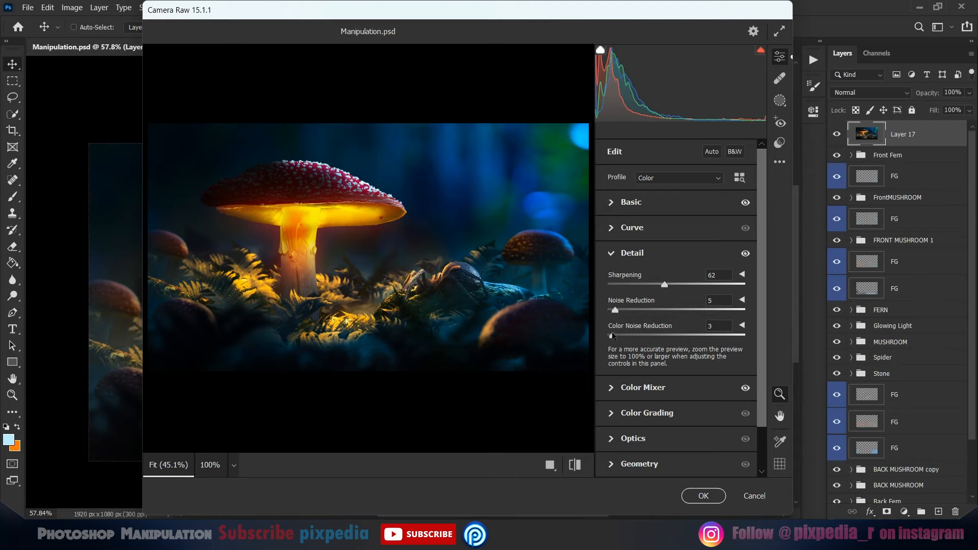
click(643, 387)
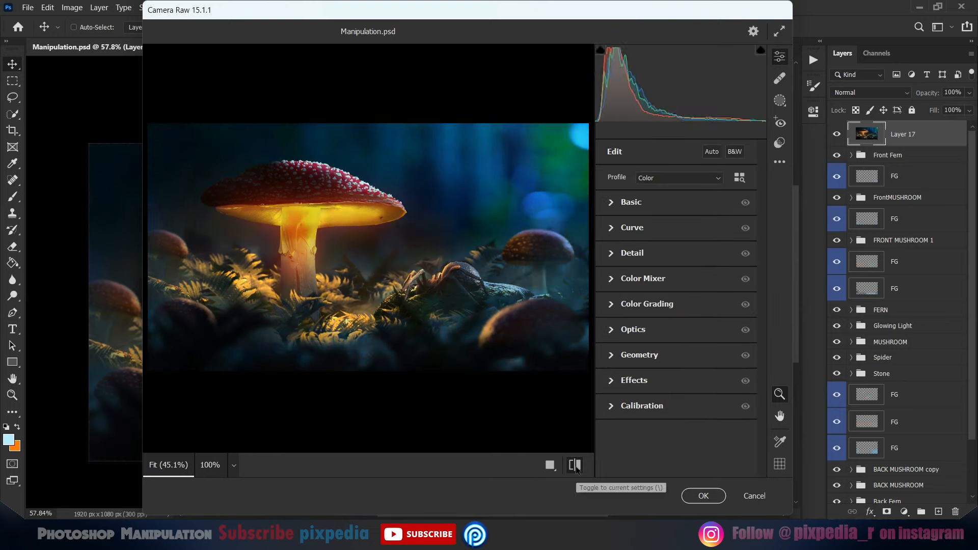
click(703, 495)
Create a new layer above Layer 17 and ready the Brush tool with orange ff7800 as the foreground color.
click(938, 512)
click(13, 197)
click(17, 427)
click(8, 439)
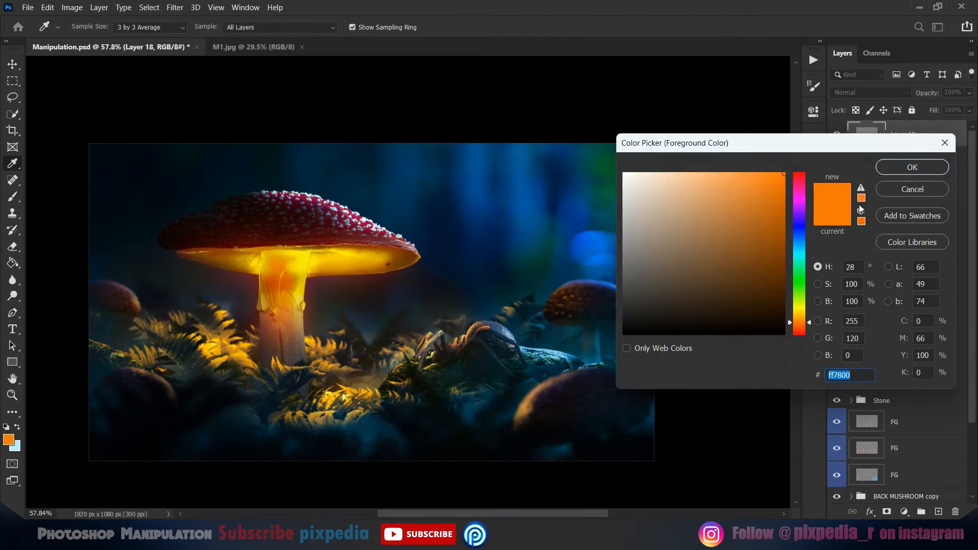
click(912, 167)
Paint a soft orange glow around the main mushroom's stem with a 1100 px brush at 8% flow.
key(bracketright)
key(bracketright)
key(bracketright)
key(bracketright)
mouse_move(273, 295)
mouse_down()
mouse_move(280, 301)
mouse_move(192, 299)
mouse_up()
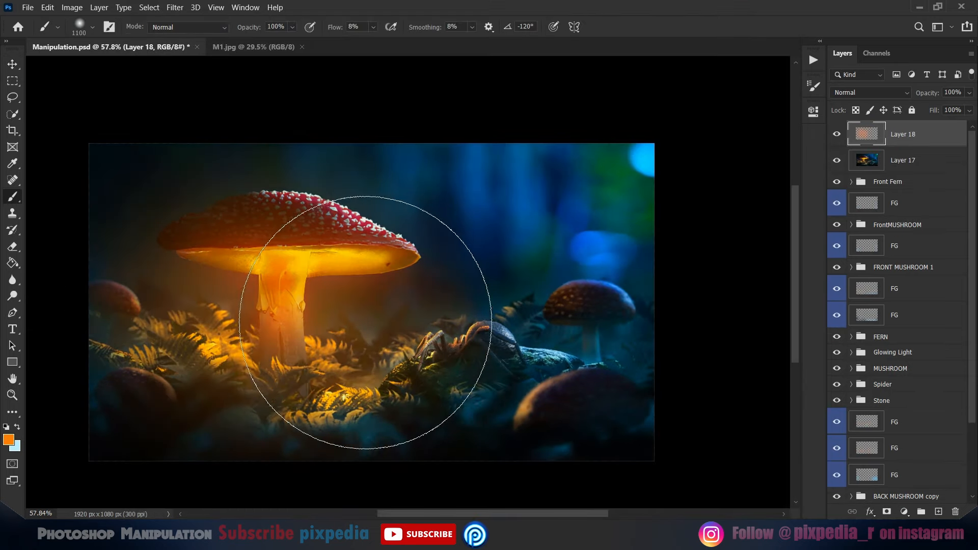
Try other blend modes on the orange glow layer, keep Normal and lower its opacity to 44%.
click(13, 65)
click(870, 92)
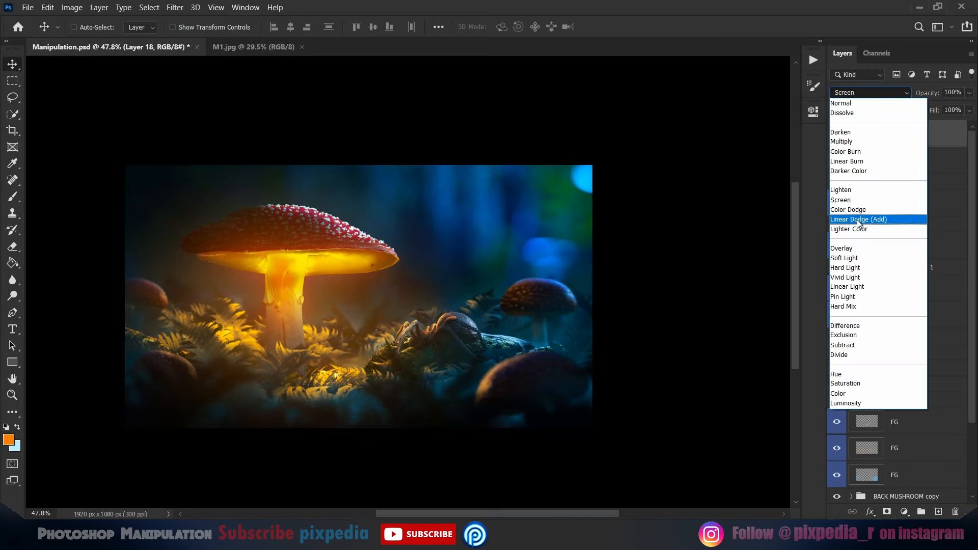
click(842, 103)
key(5)
key(2)
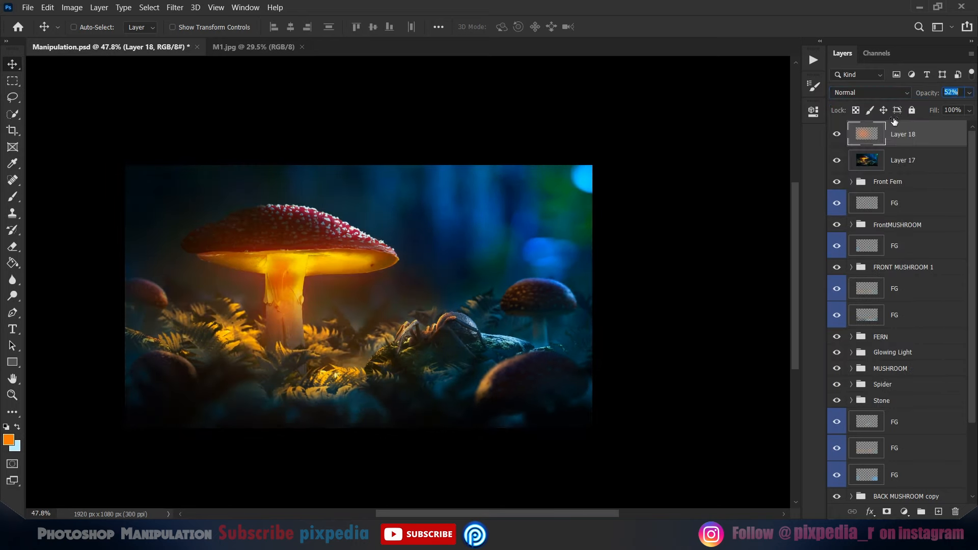
key(e)
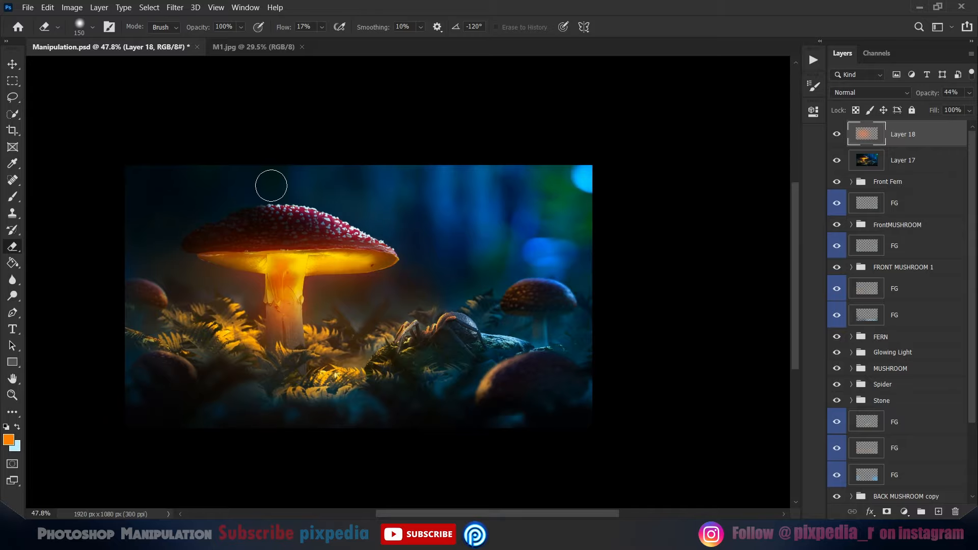
key(v)
Duplicate the orange glow layer and lower the copy's opacity.
scroll(347, 328, down, 5)
scroll(346, 329, up, 3)
key(ctrl+j)
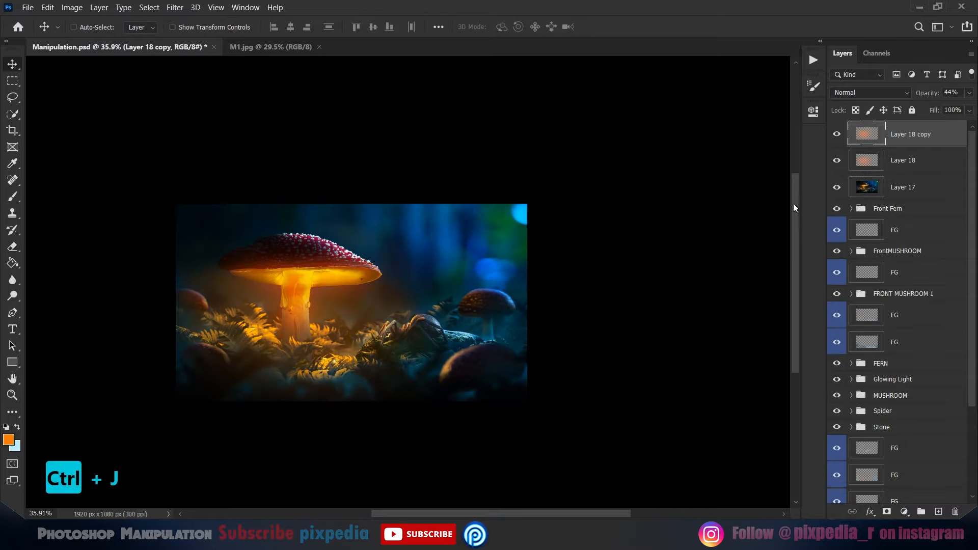
scroll(347, 329, up, 1)
key(1)
key(1)
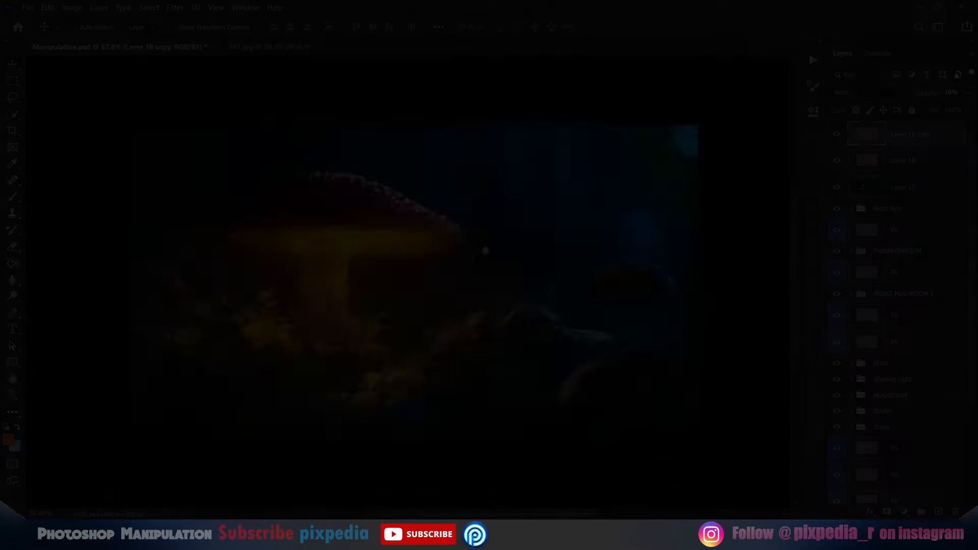